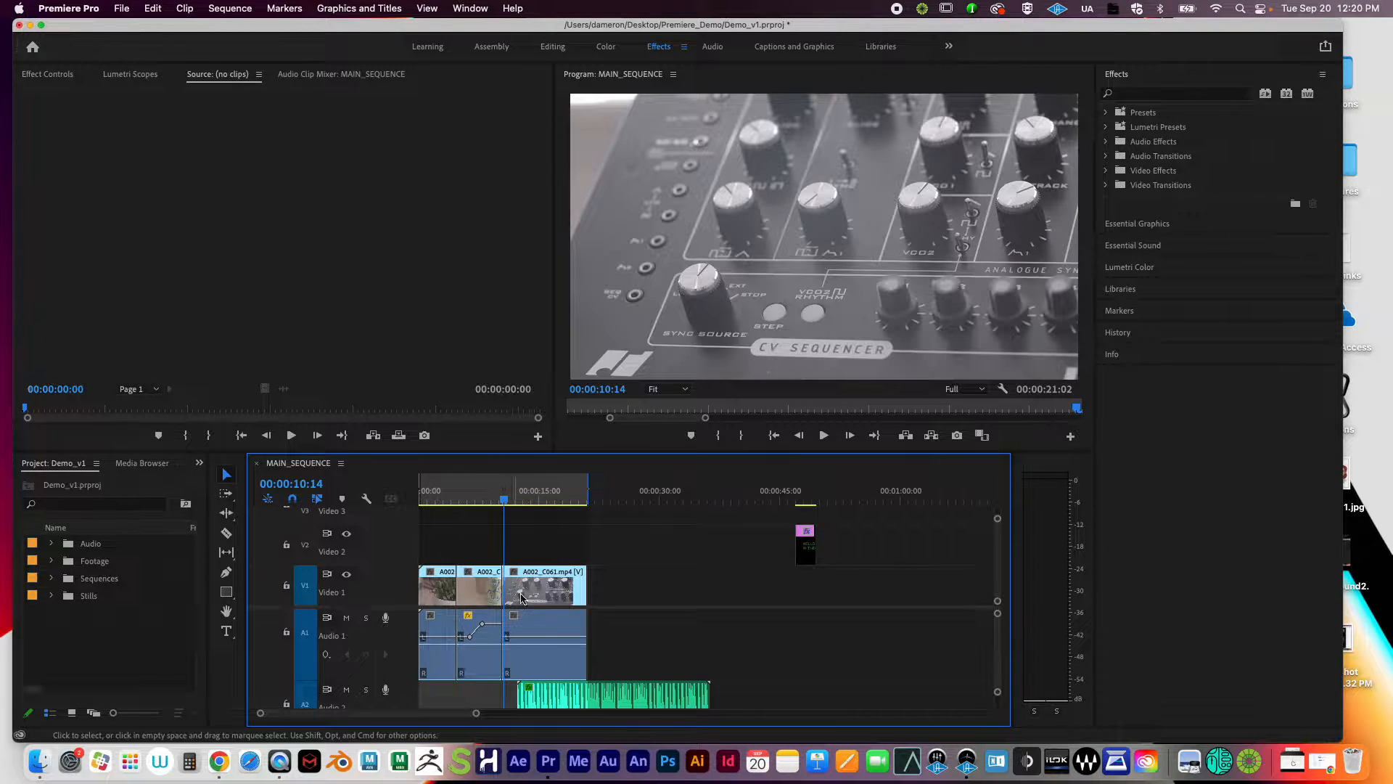
Step: Minimize Premiere Pro, then open the Premiere_Demo desktop folder in a repositioned, resized Finder window
left_click(29, 26)
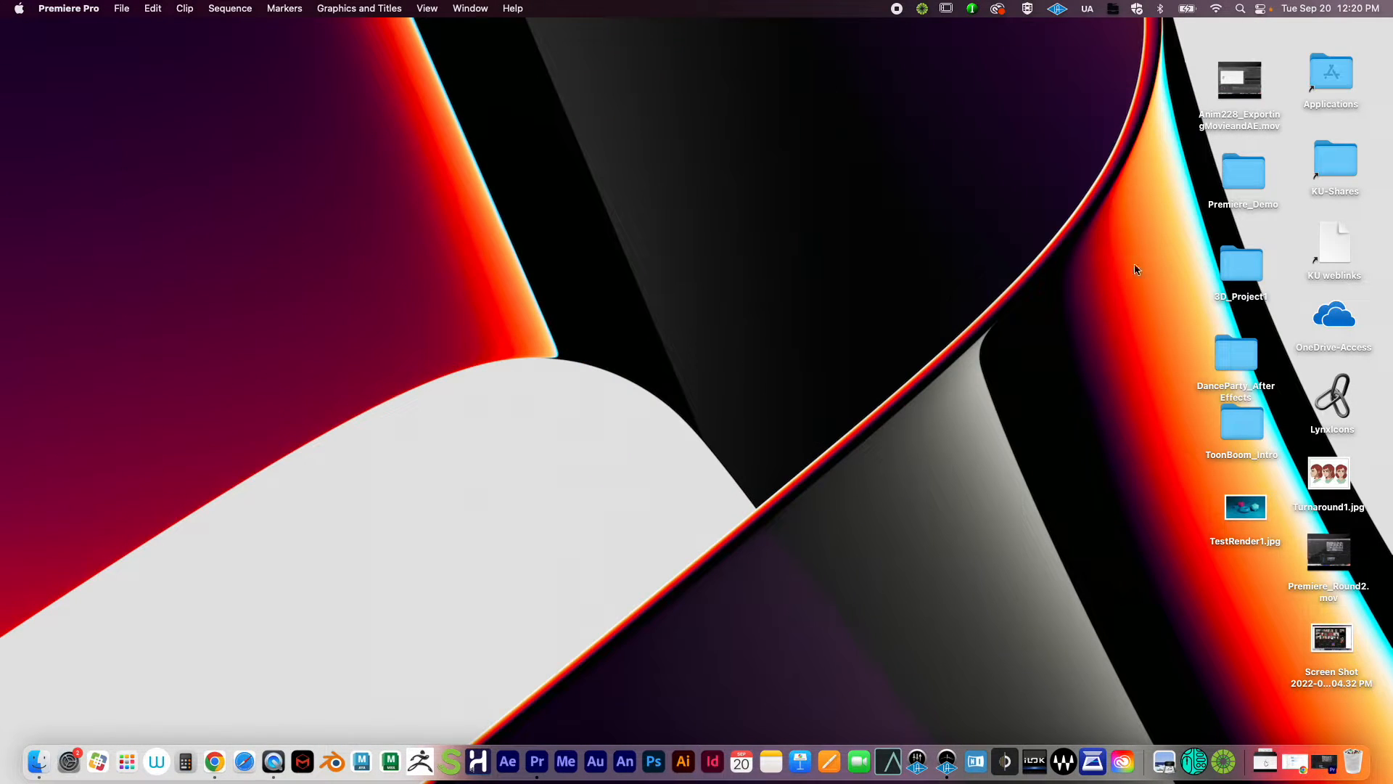
left_click_drag(1247, 175, 987, 122)
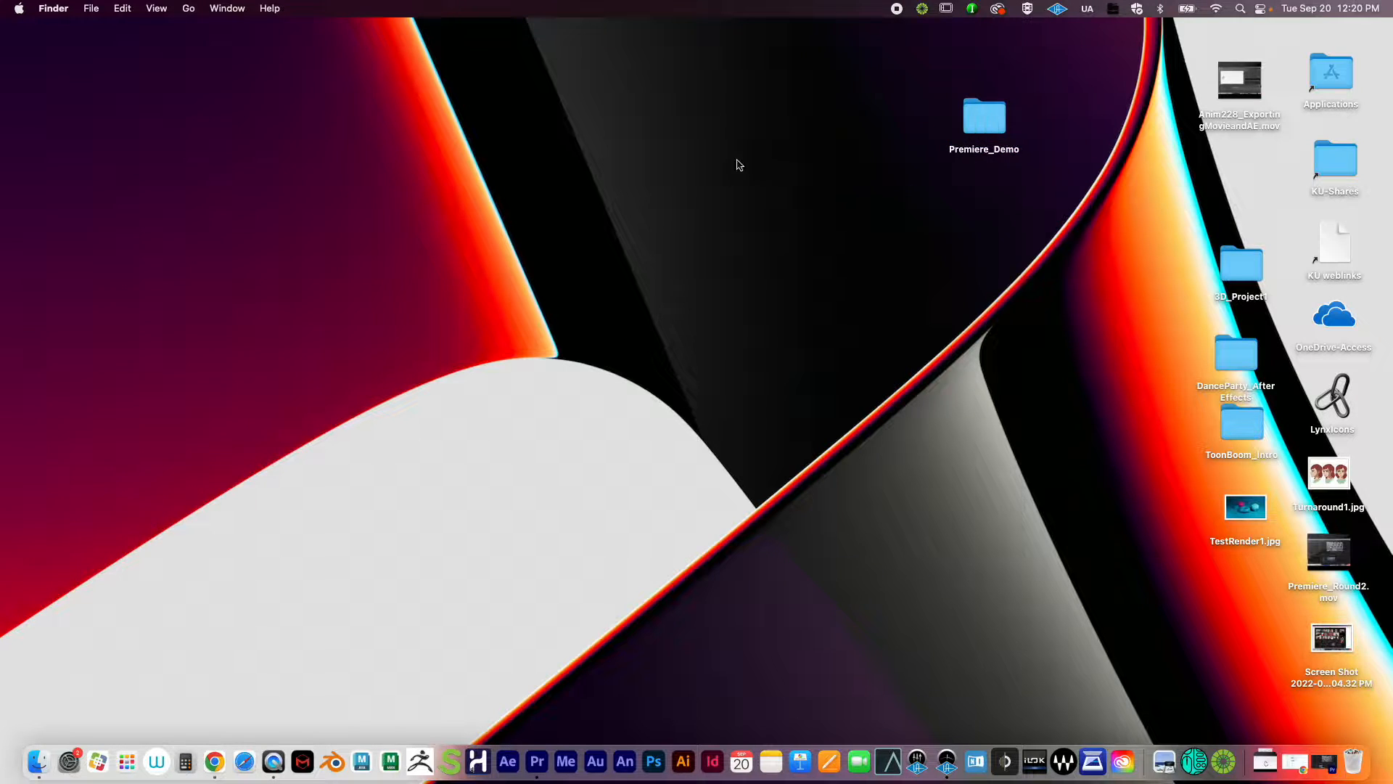
right_click(737, 132)
left_click(645, 155)
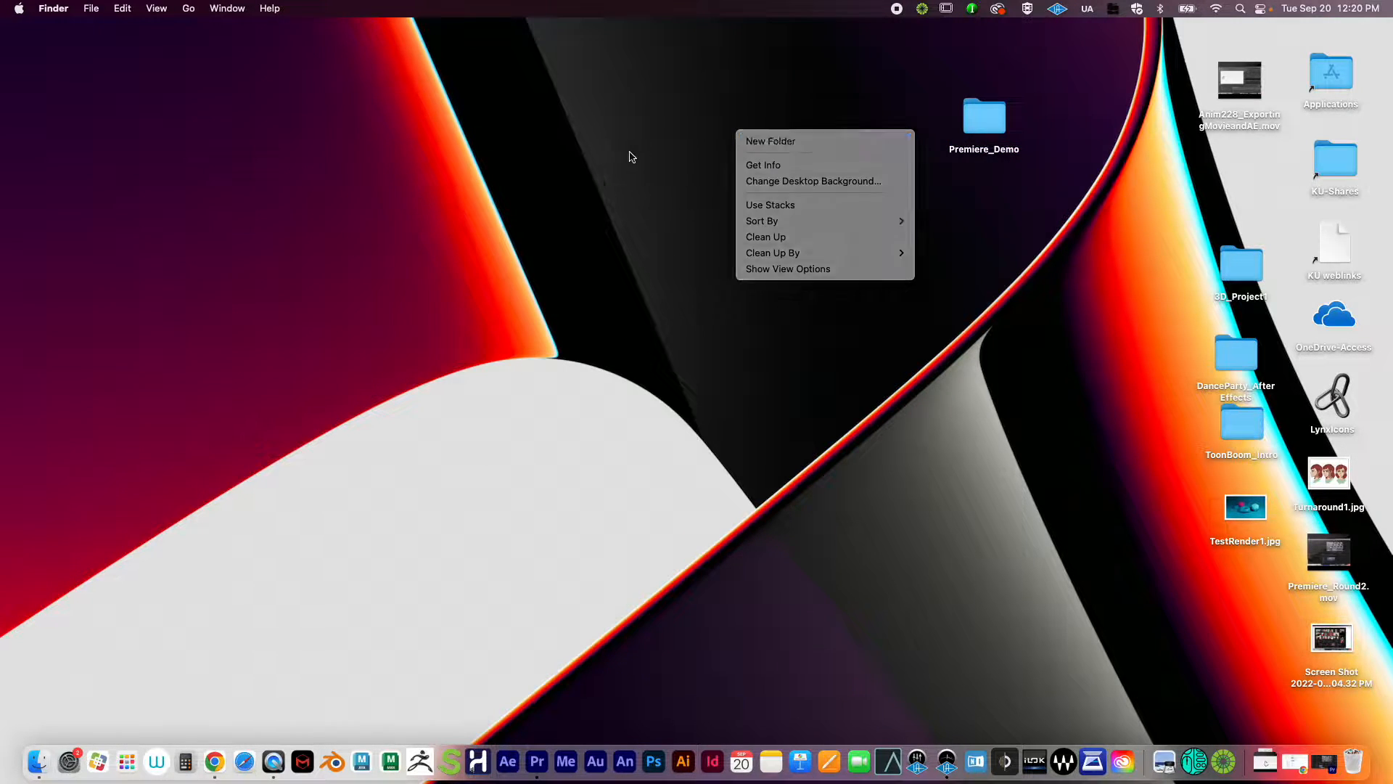
double_click(974, 124)
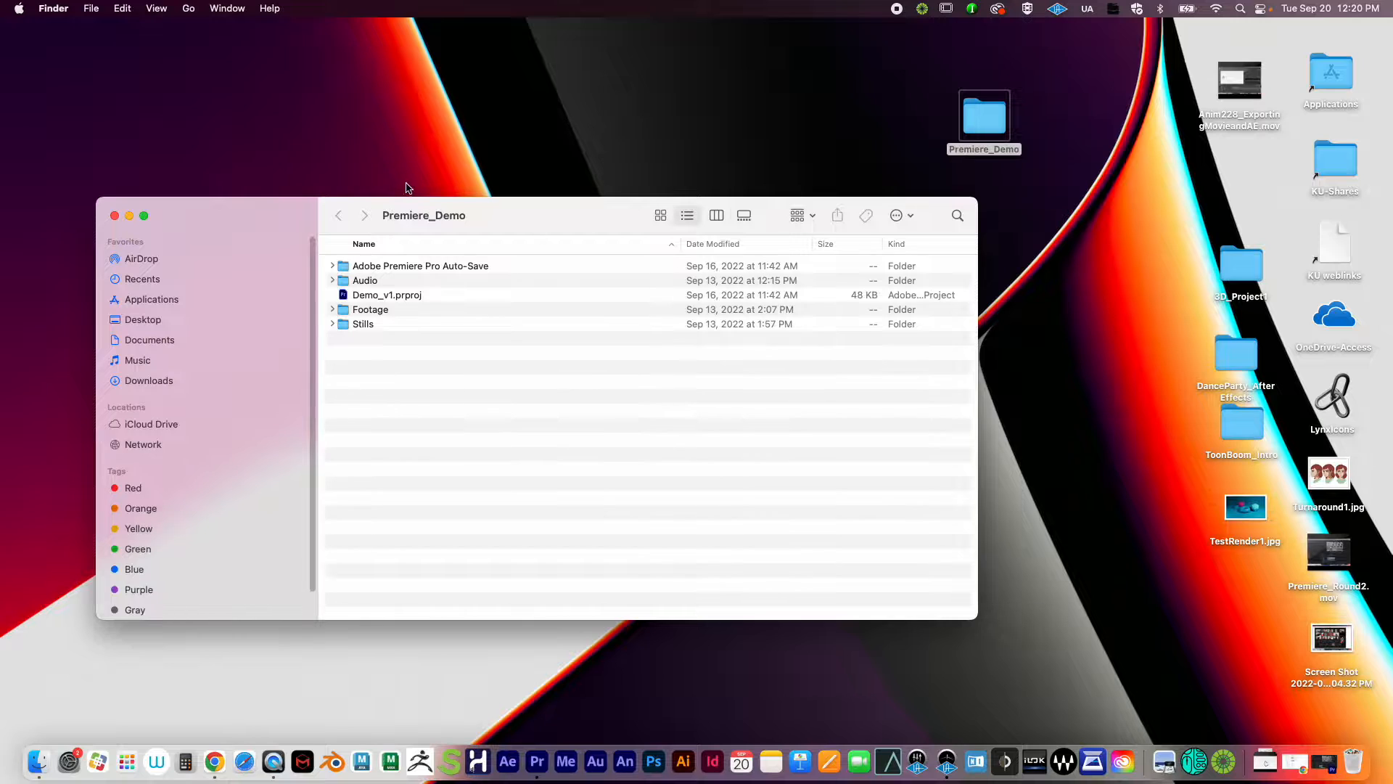
left_click_drag(537, 218, 383, 63)
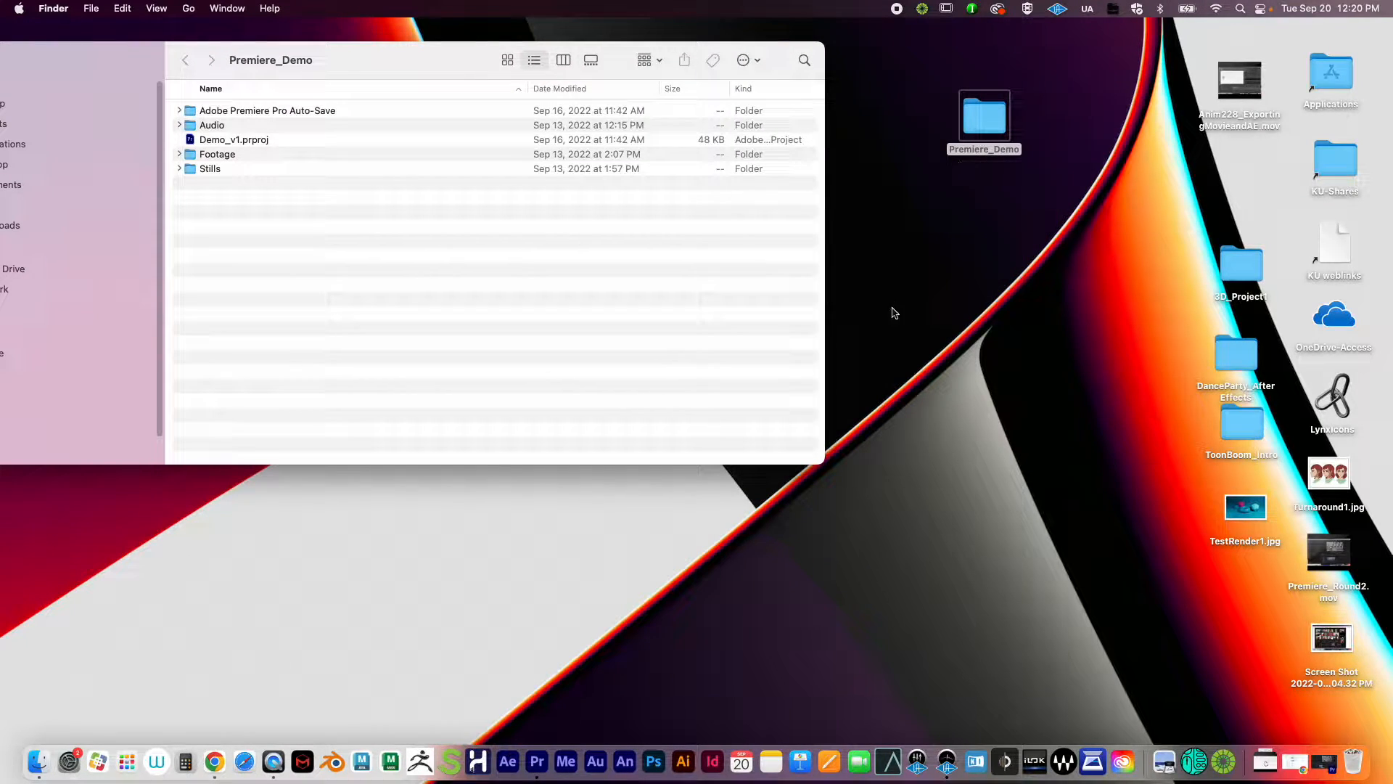
left_click_drag(824, 465, 781, 570)
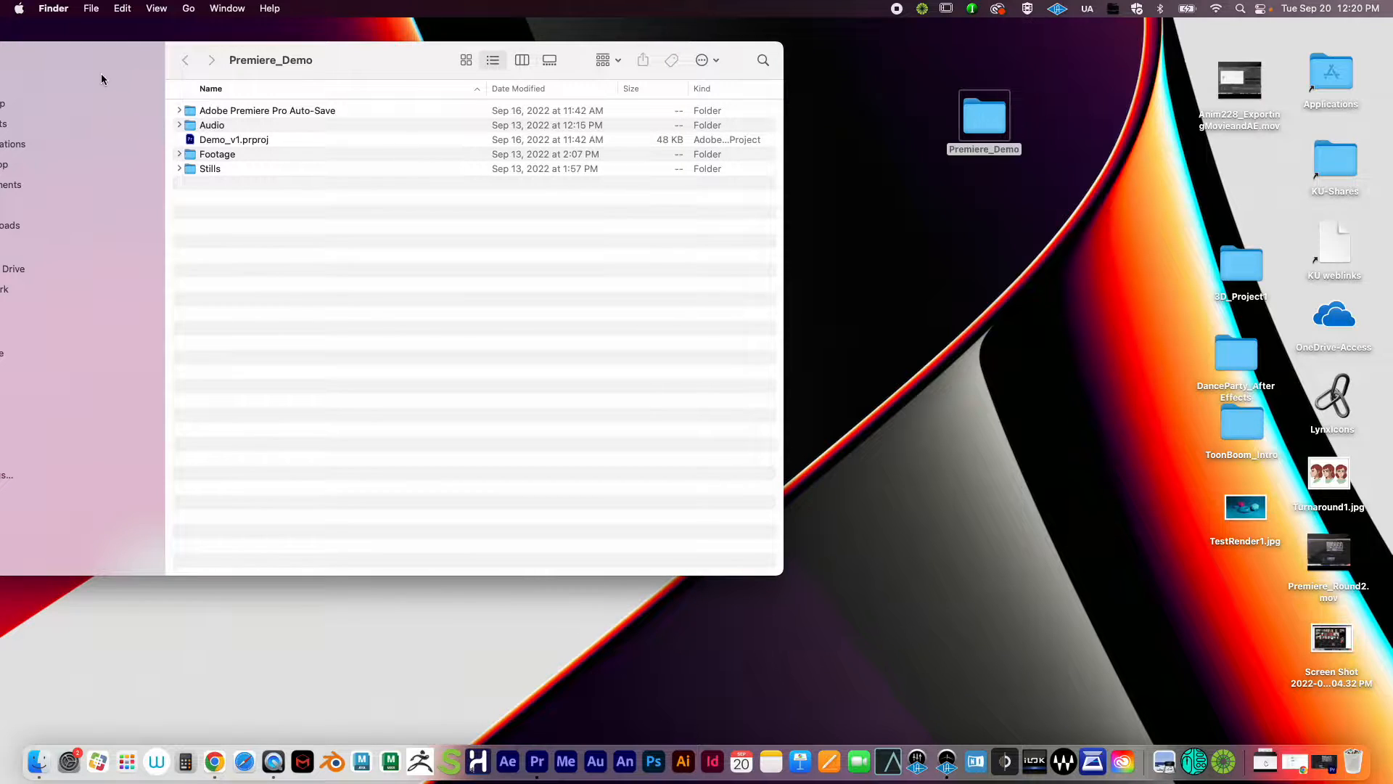
left_click_drag(80, 63, 380, 40)
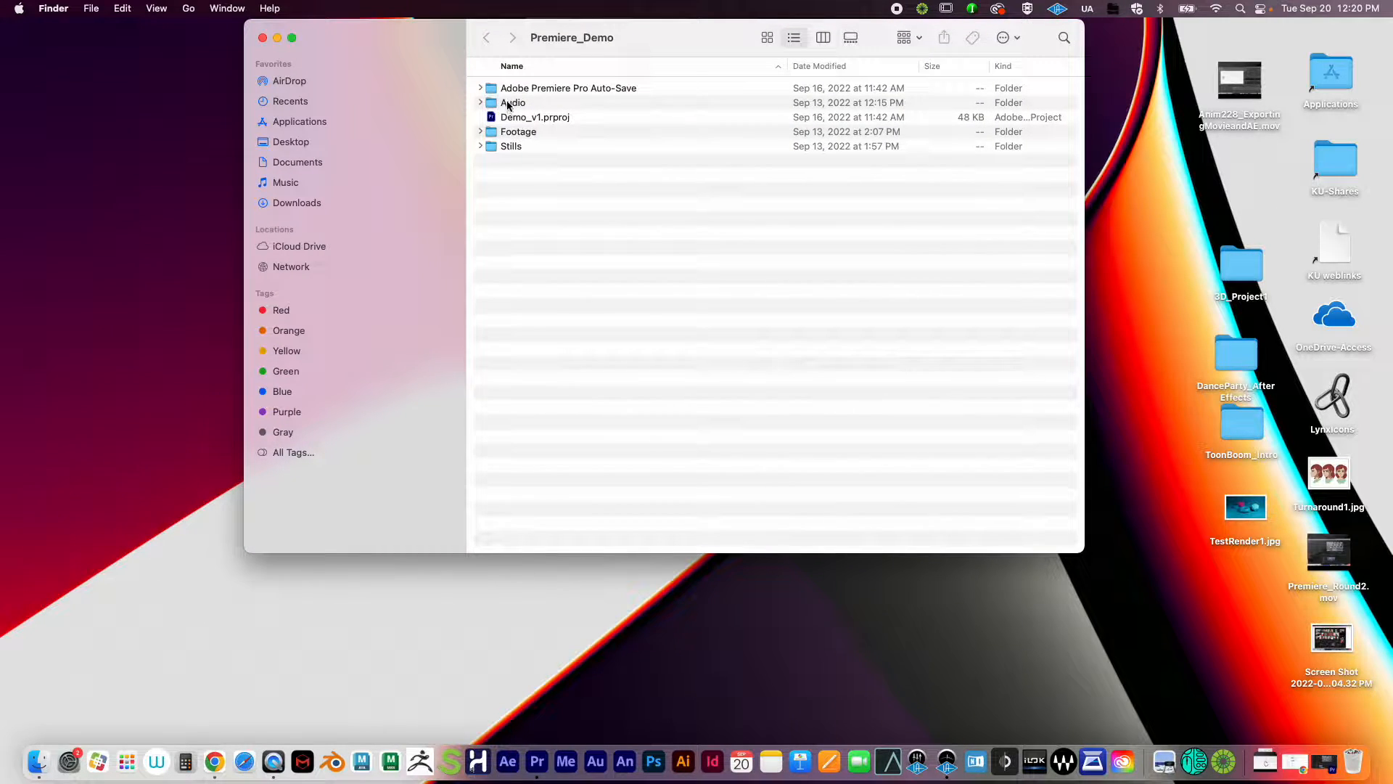
Step: Expand and collapse the Audio and Footage folders to review their contents
left_click(509, 104)
left_click(481, 102)
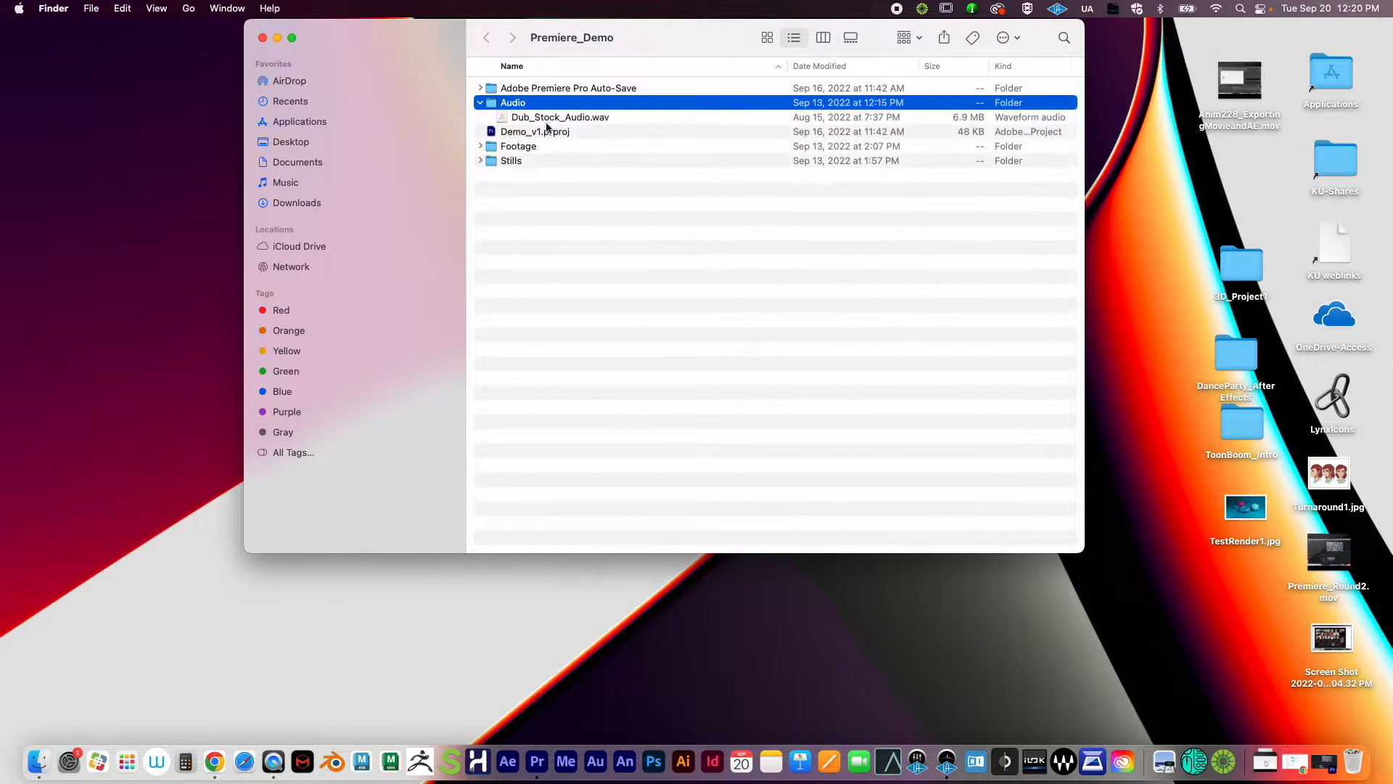
left_click(480, 103)
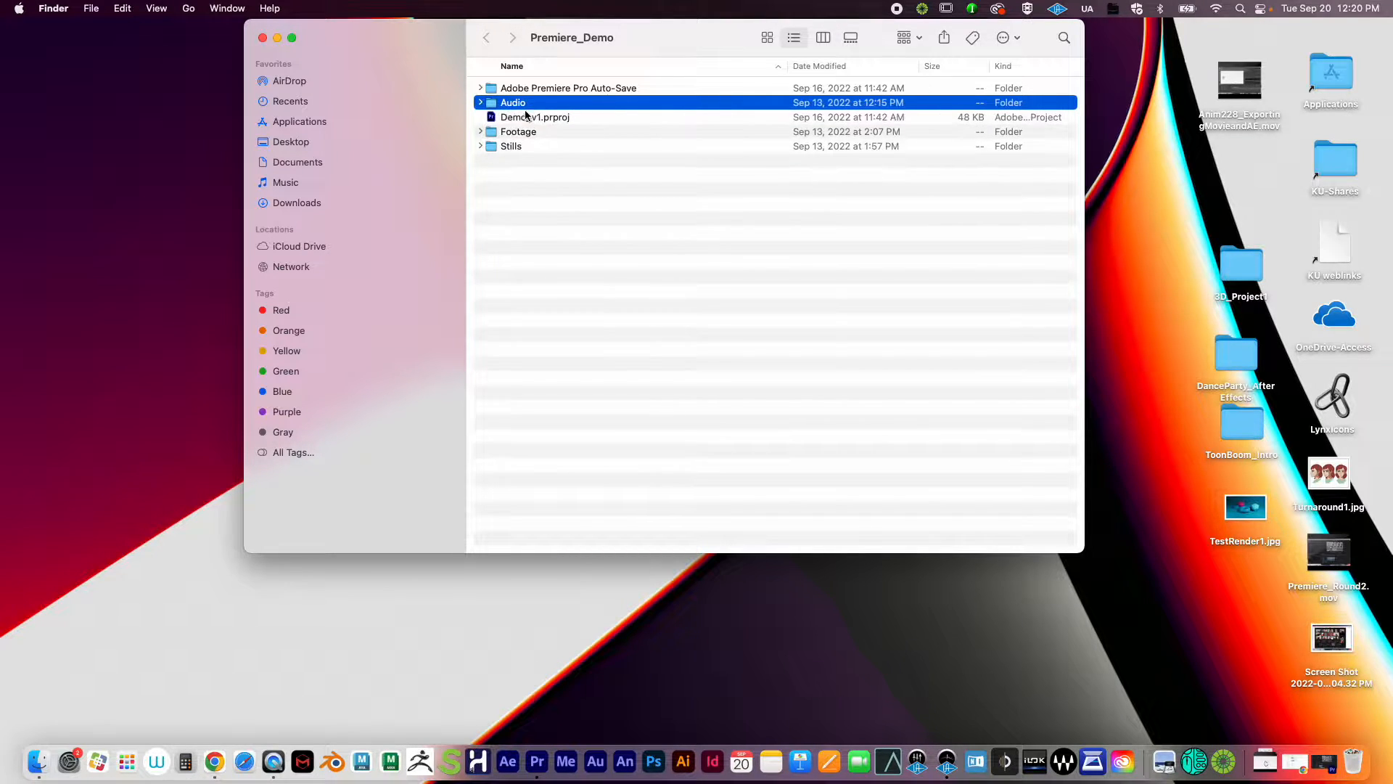
left_click(477, 134)
left_click(479, 133)
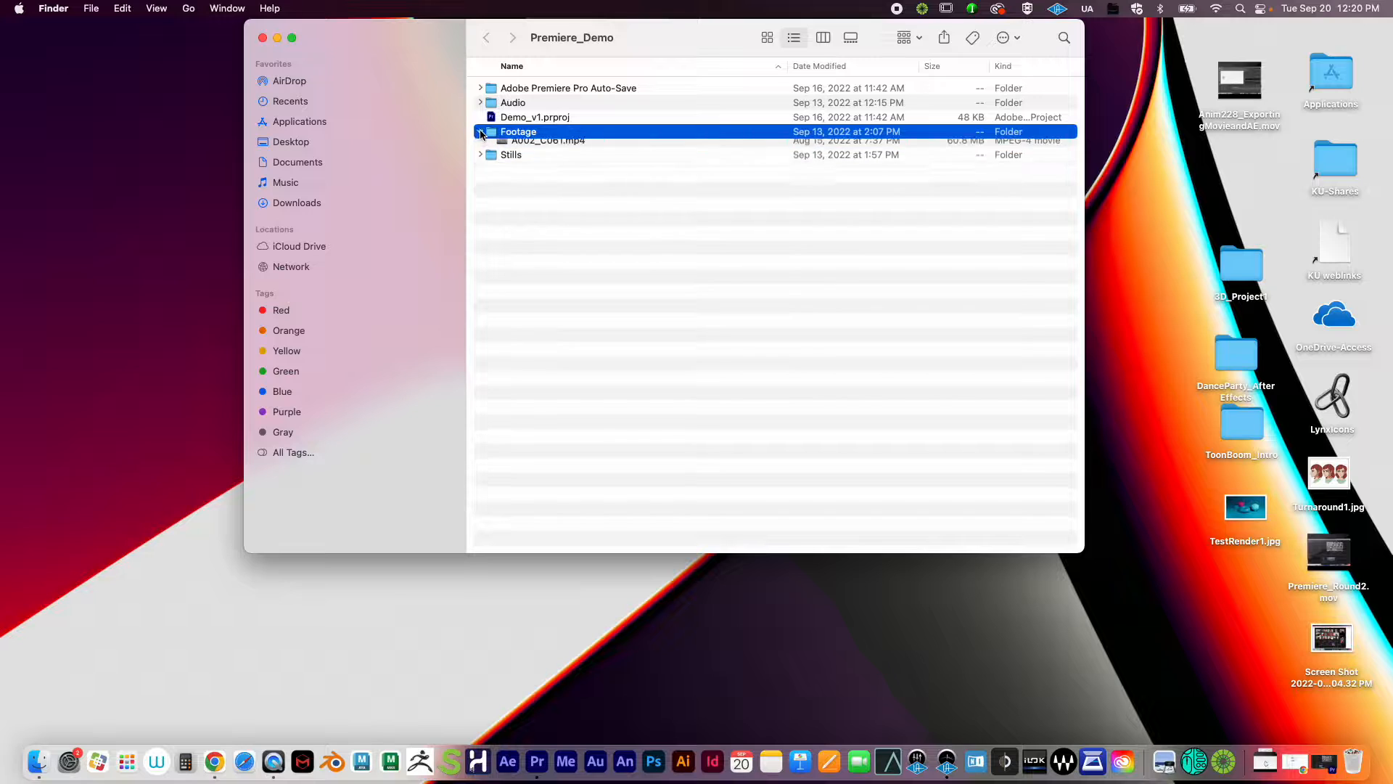
left_click(479, 133)
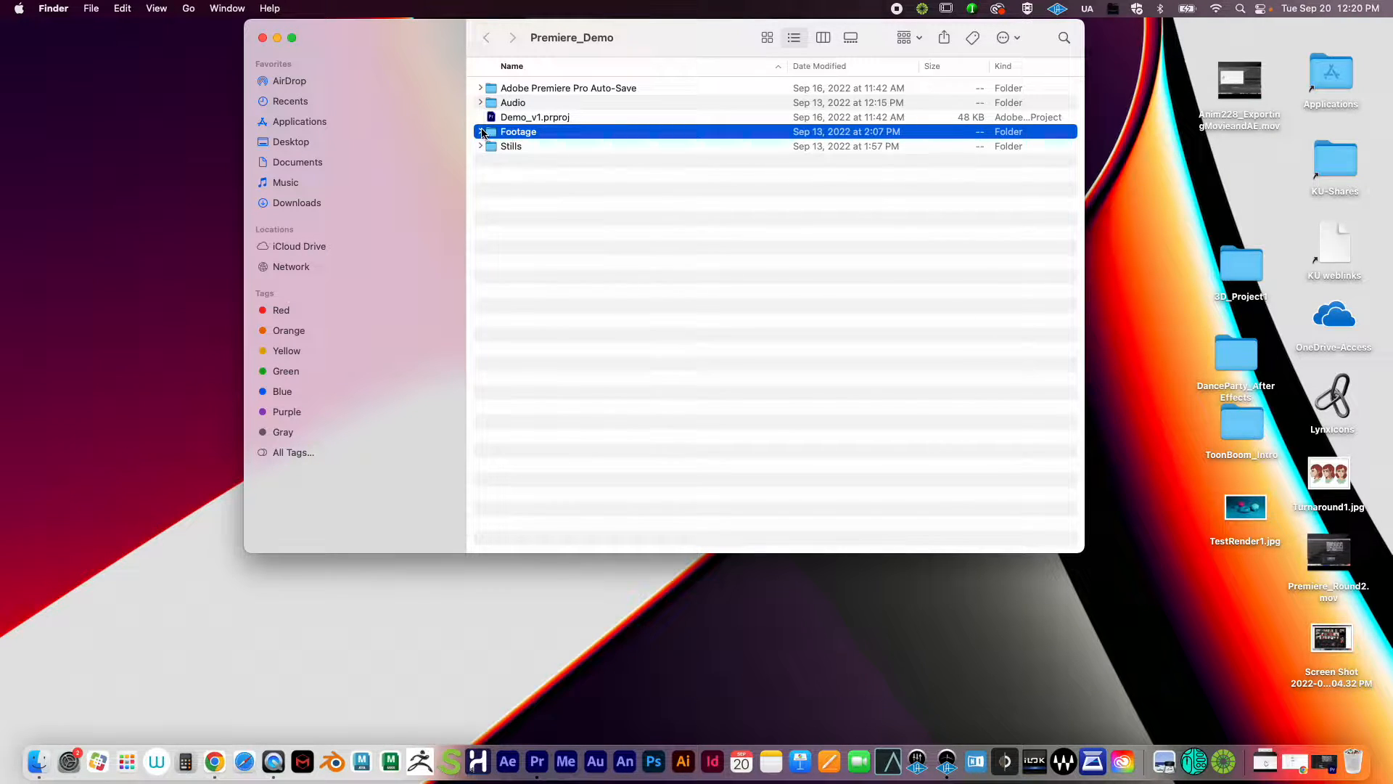
left_click(482, 132)
left_click(557, 148)
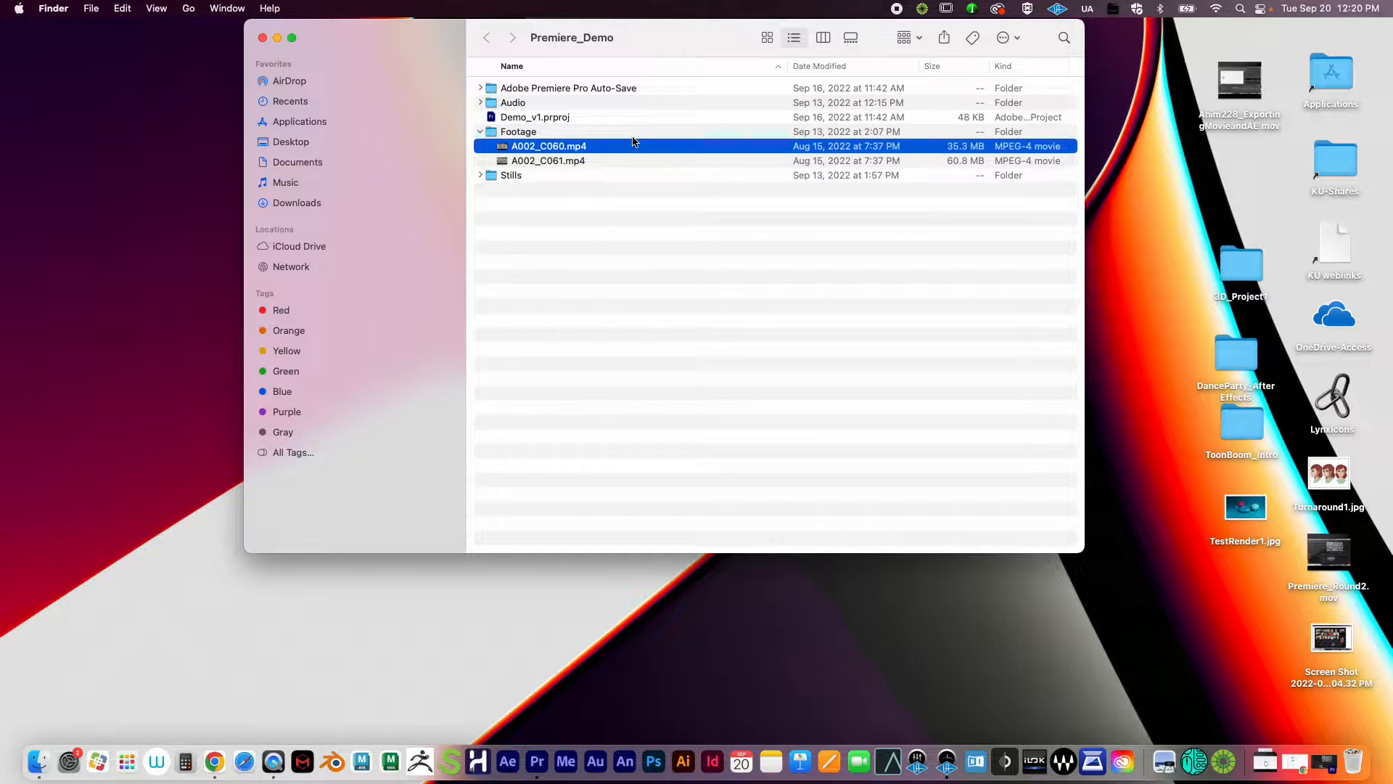
left_click(480, 132)
left_click(512, 106)
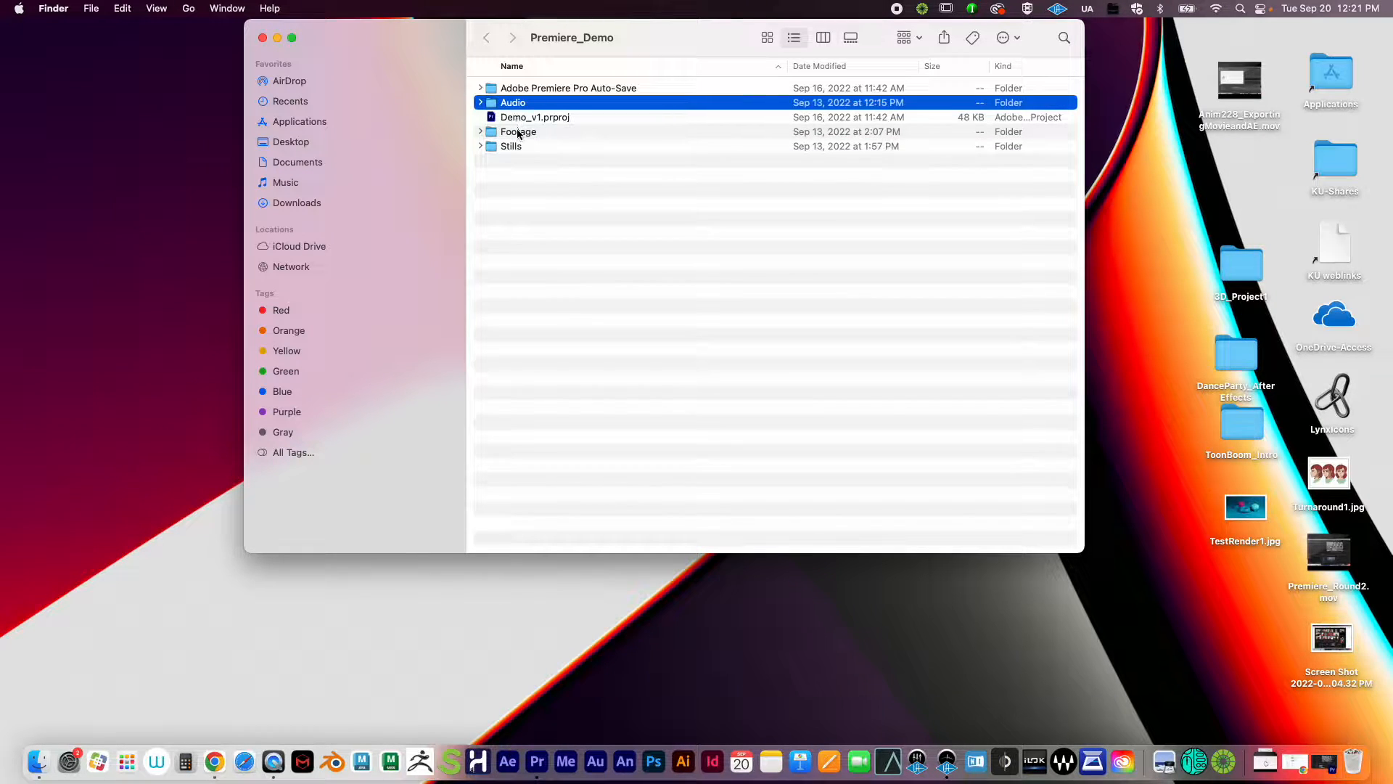
left_click(516, 134)
left_click(513, 148)
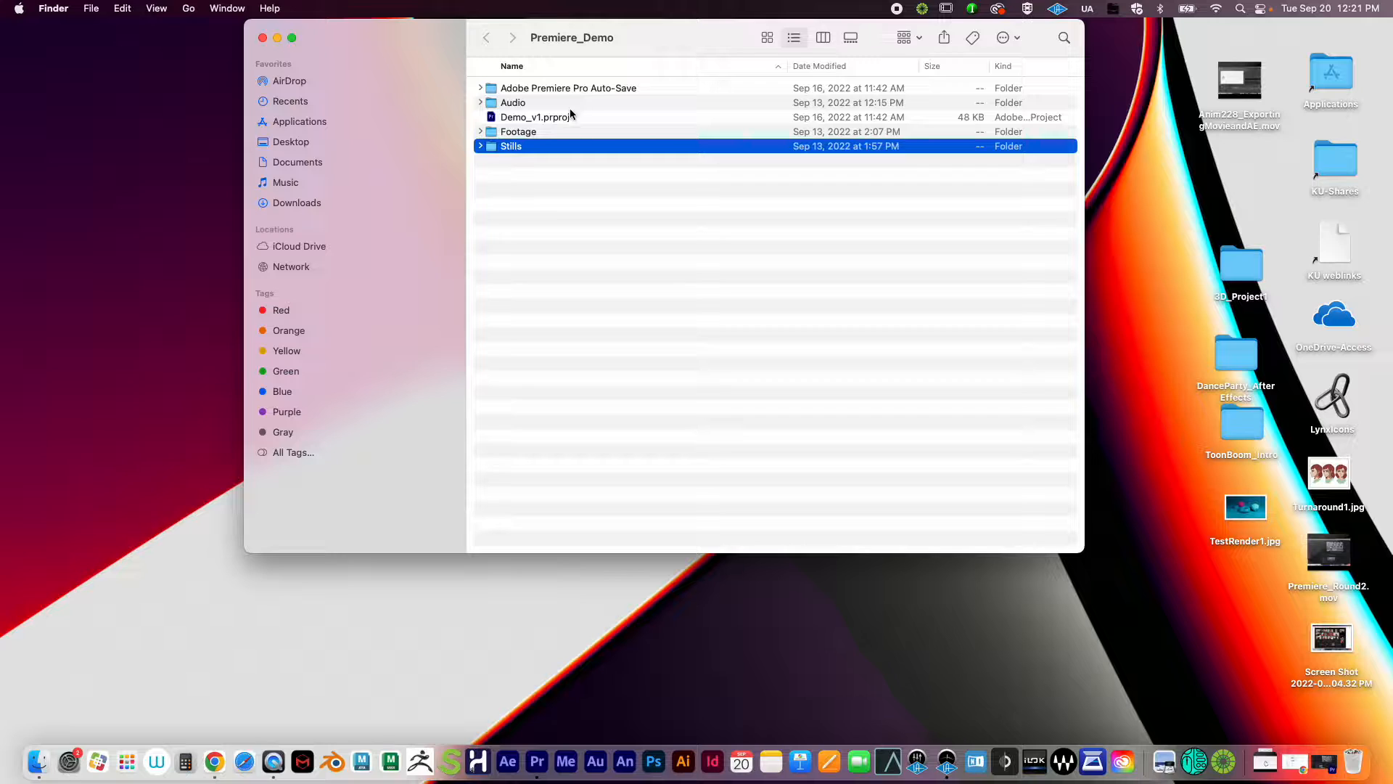
left_click(538, 118)
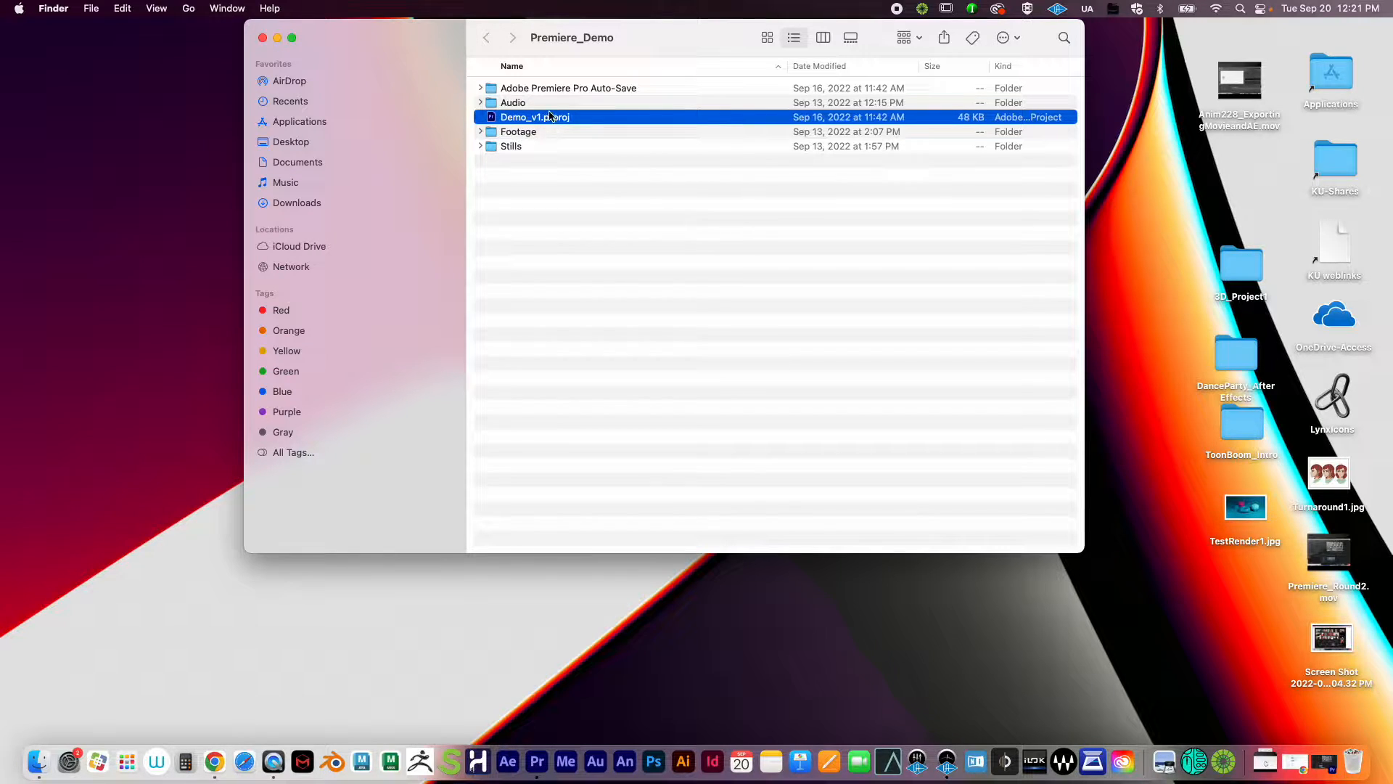
left_click(538, 89)
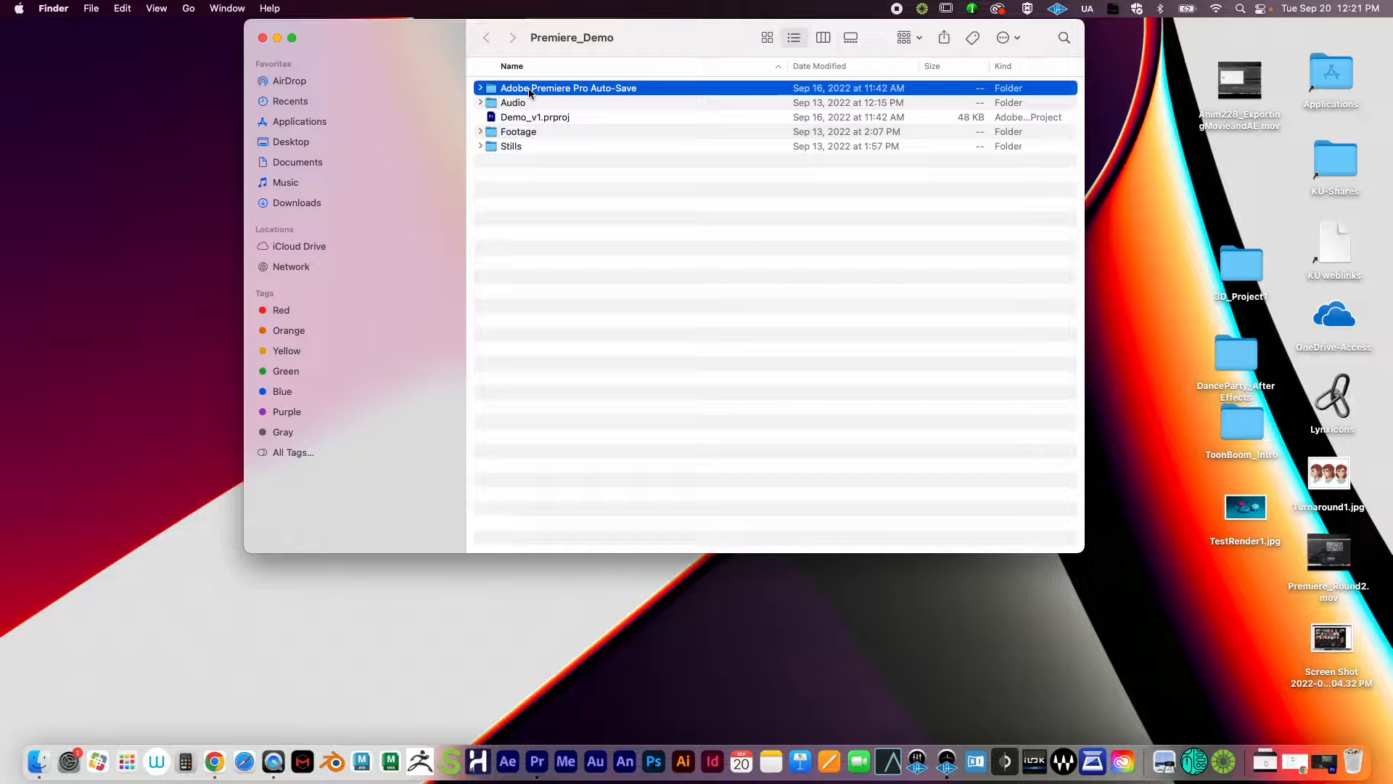
left_click(480, 89)
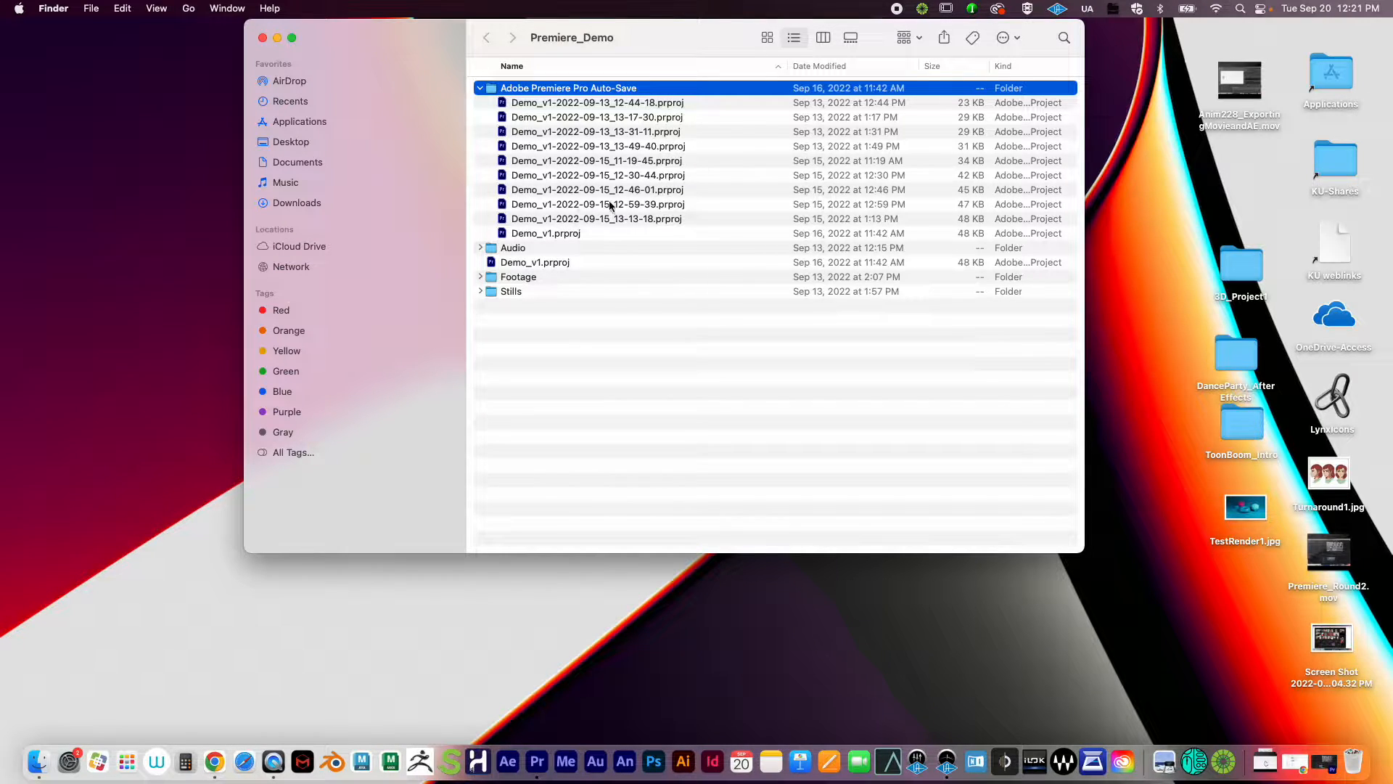
left_click(480, 87)
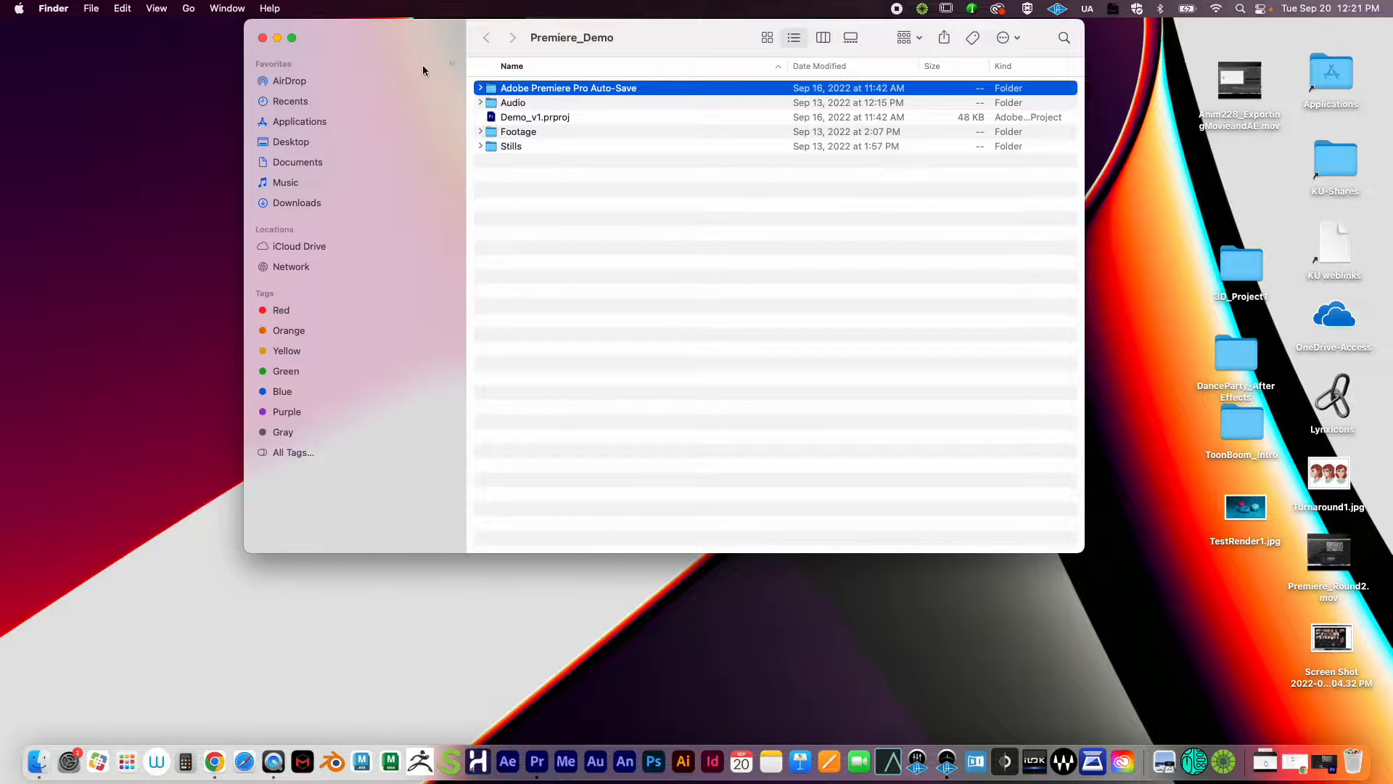
Step: Quick Look the A002_C060.mp4 clip in the Footage folder, then restore the minimized Premiere Pro project
left_click(481, 132)
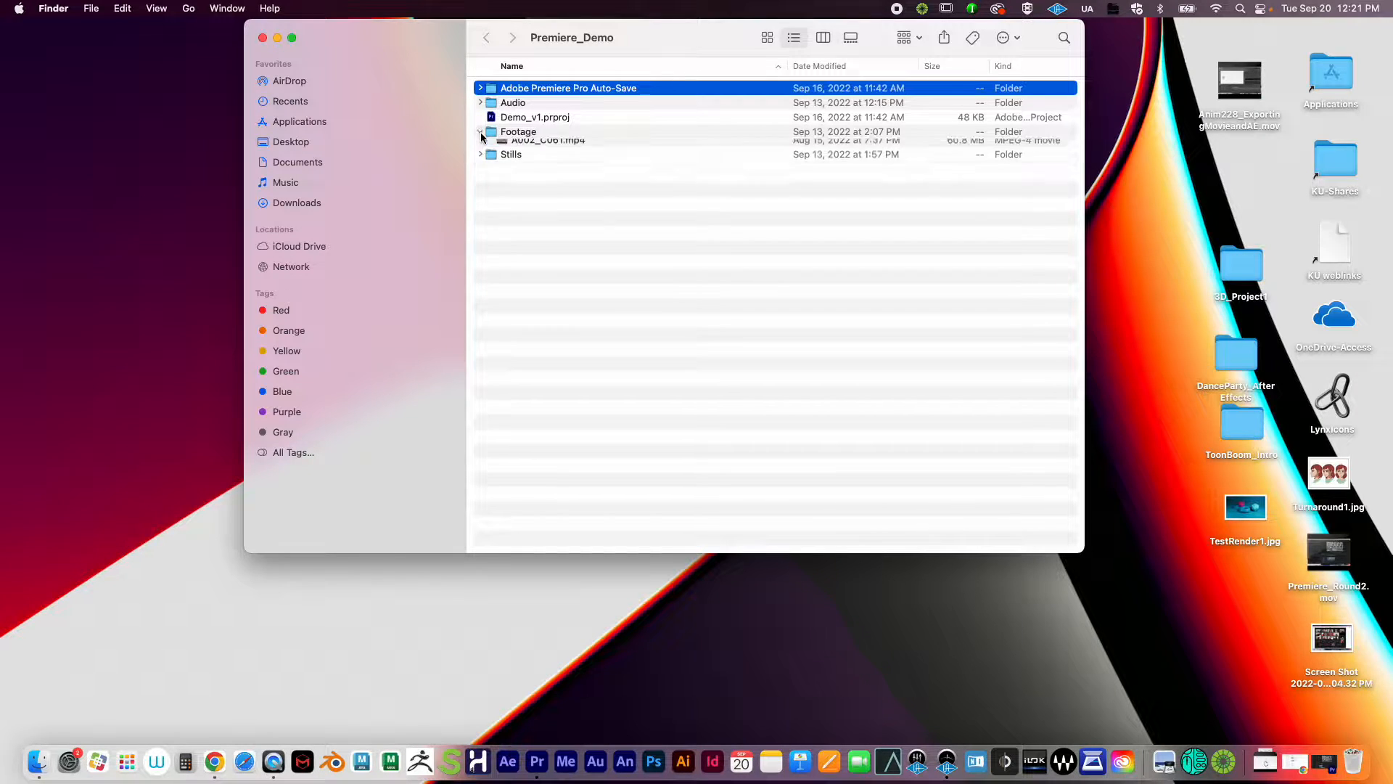
left_click(541, 148)
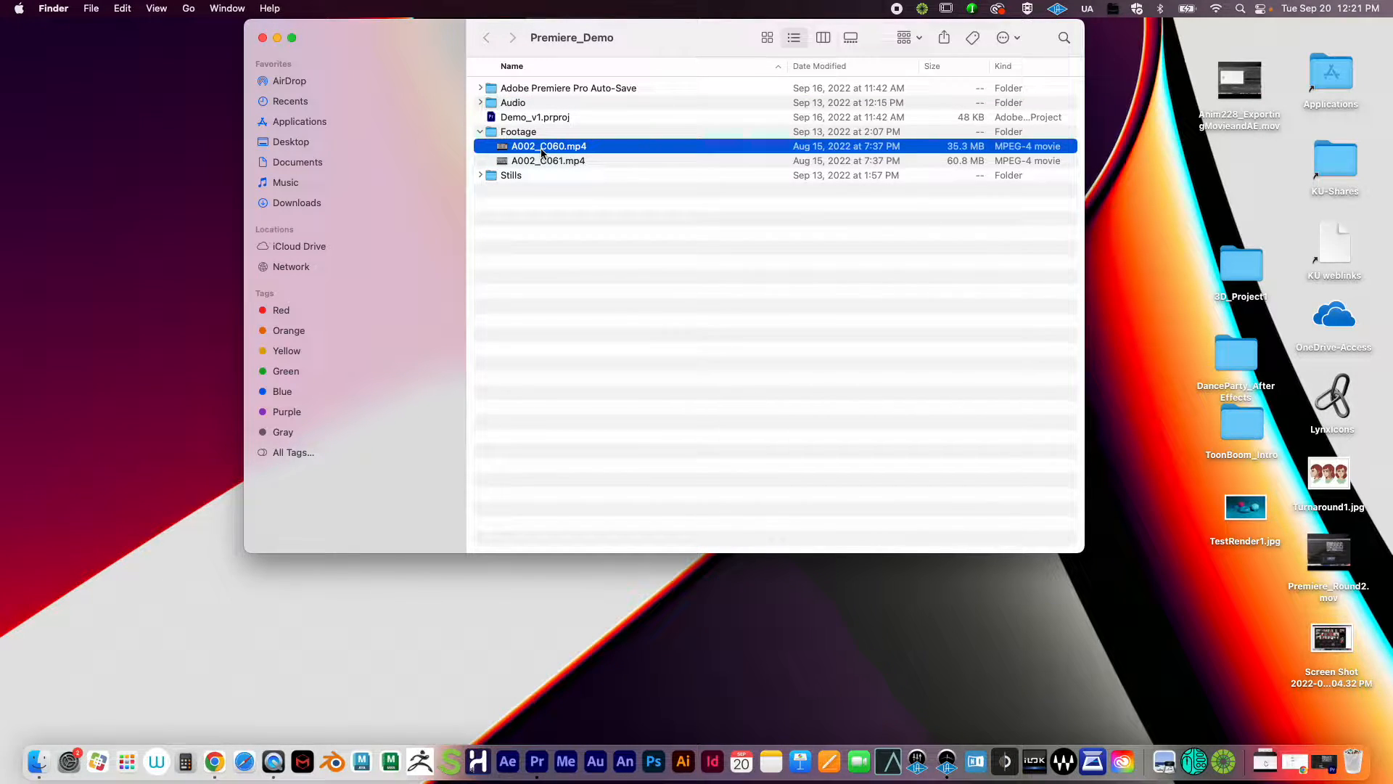
key("space")
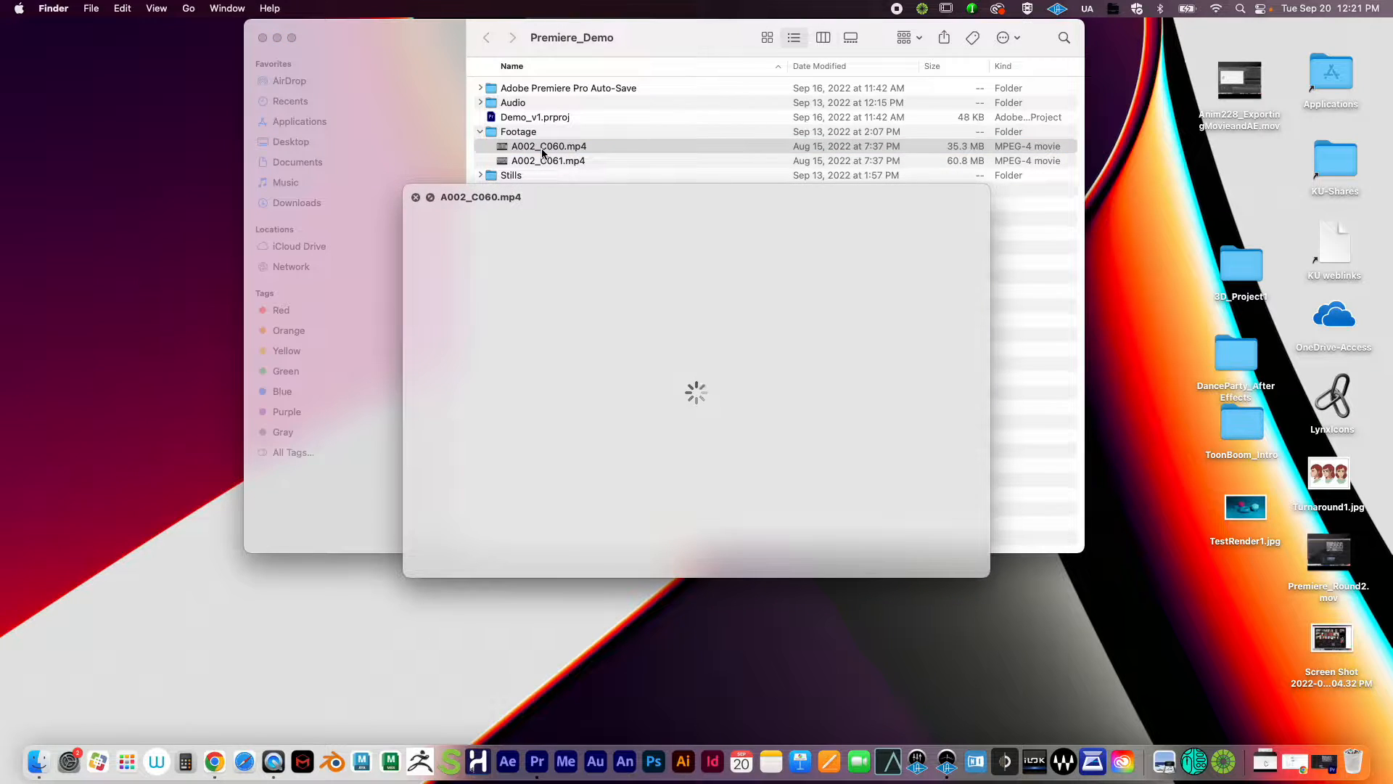
key("space")
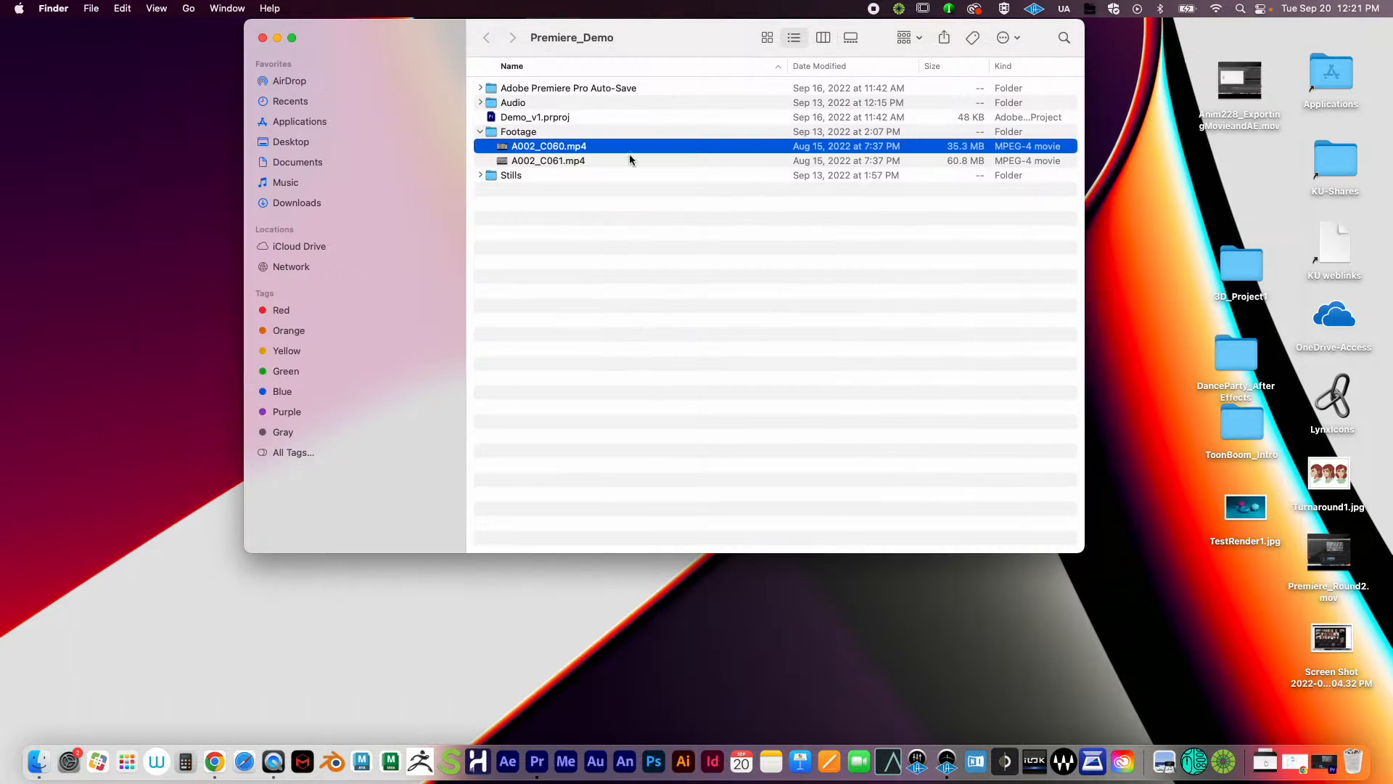
left_click(1327, 759)
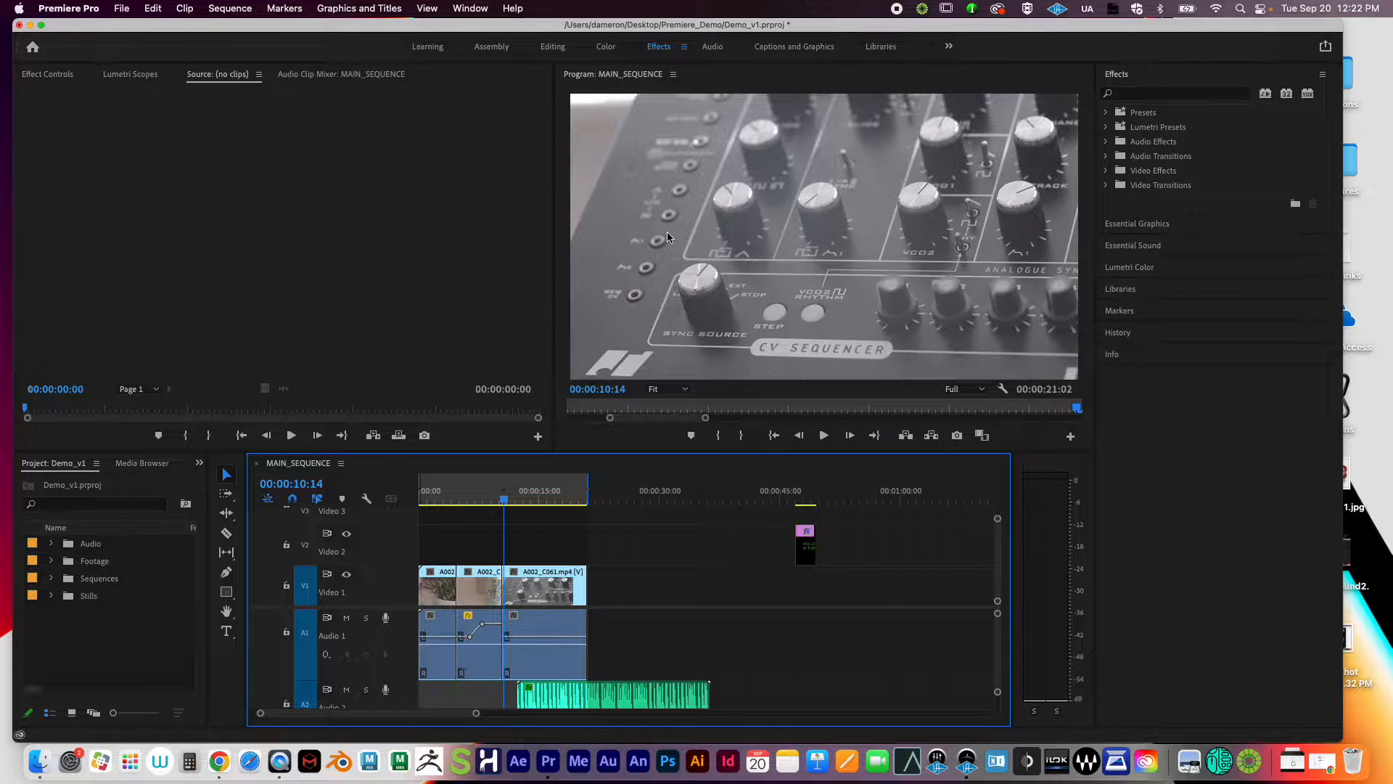
Step: Select the A002_C061.mp4 clip and set the playhead to 00:00:15:20, nudging the window right
left_click(546, 573)
left_click(547, 501)
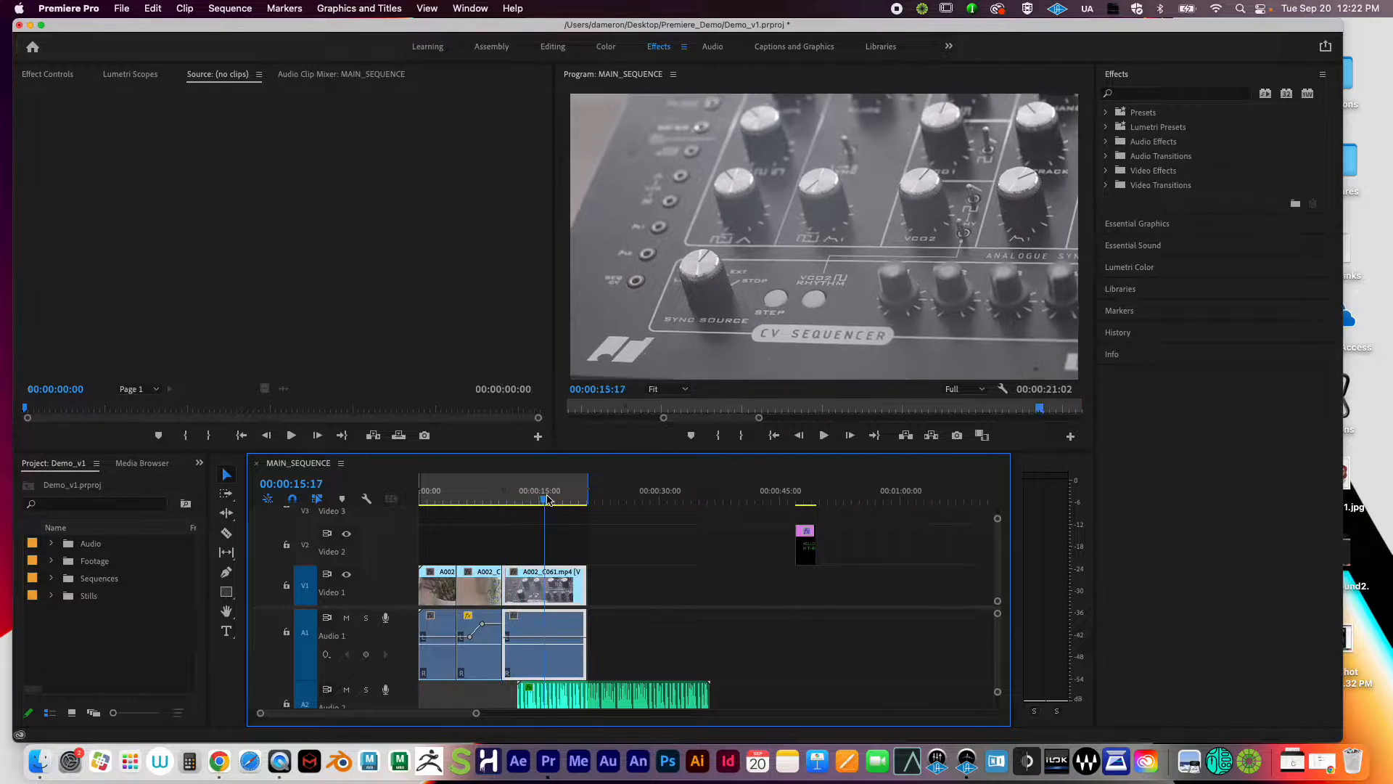
left_click_drag(548, 503, 547, 502)
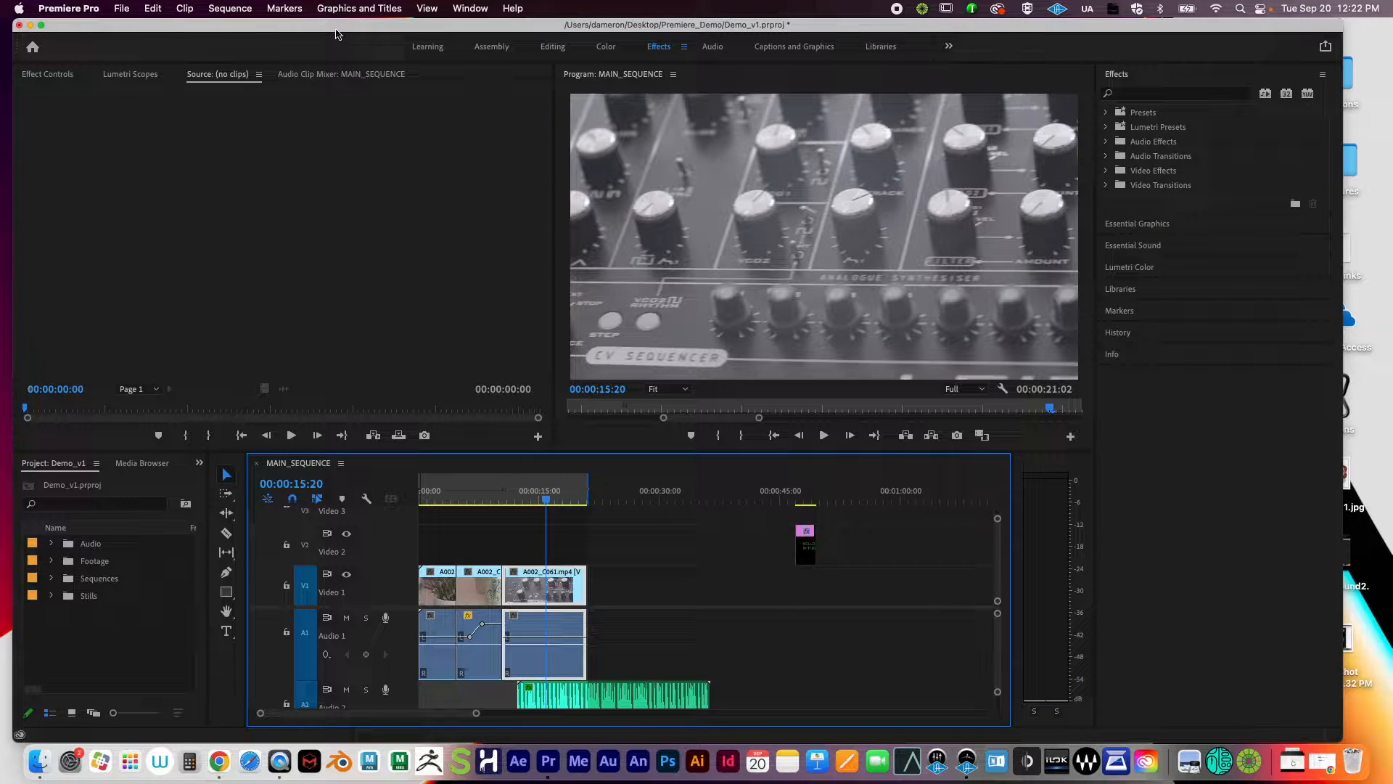
left_click_drag(336, 31, 348, 31)
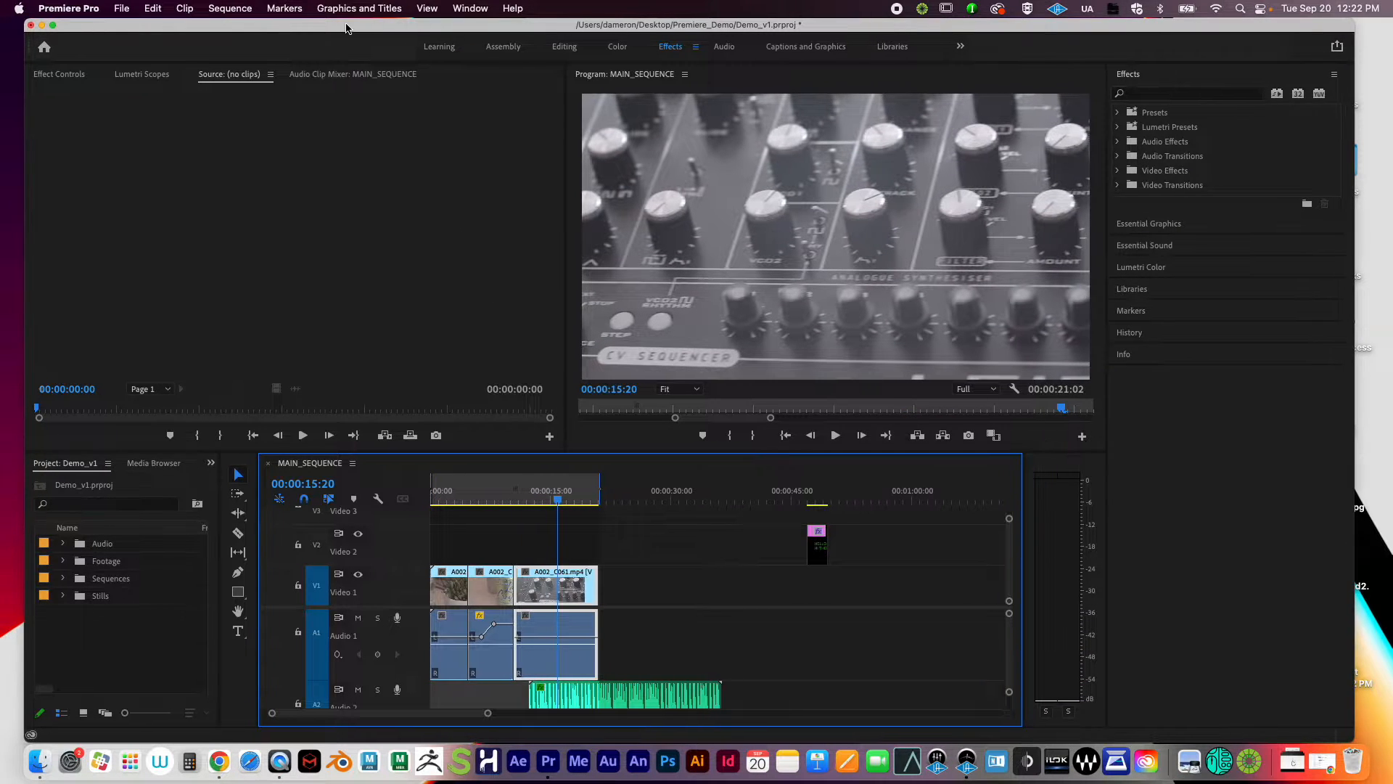
Step: Expand the Footage bin and enlarge the Project panel to view the A002 clips and frame rates
left_click(63, 561)
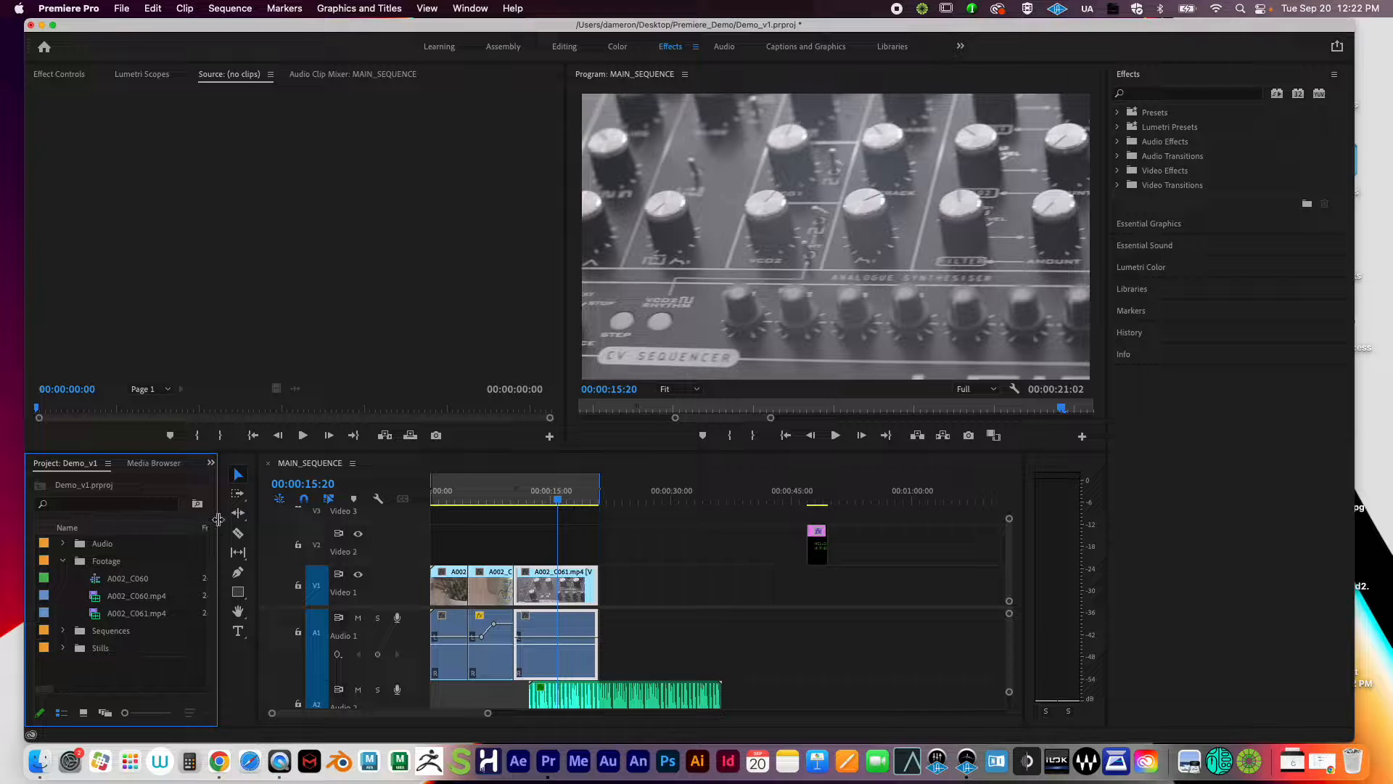
left_click_drag(219, 519, 377, 520)
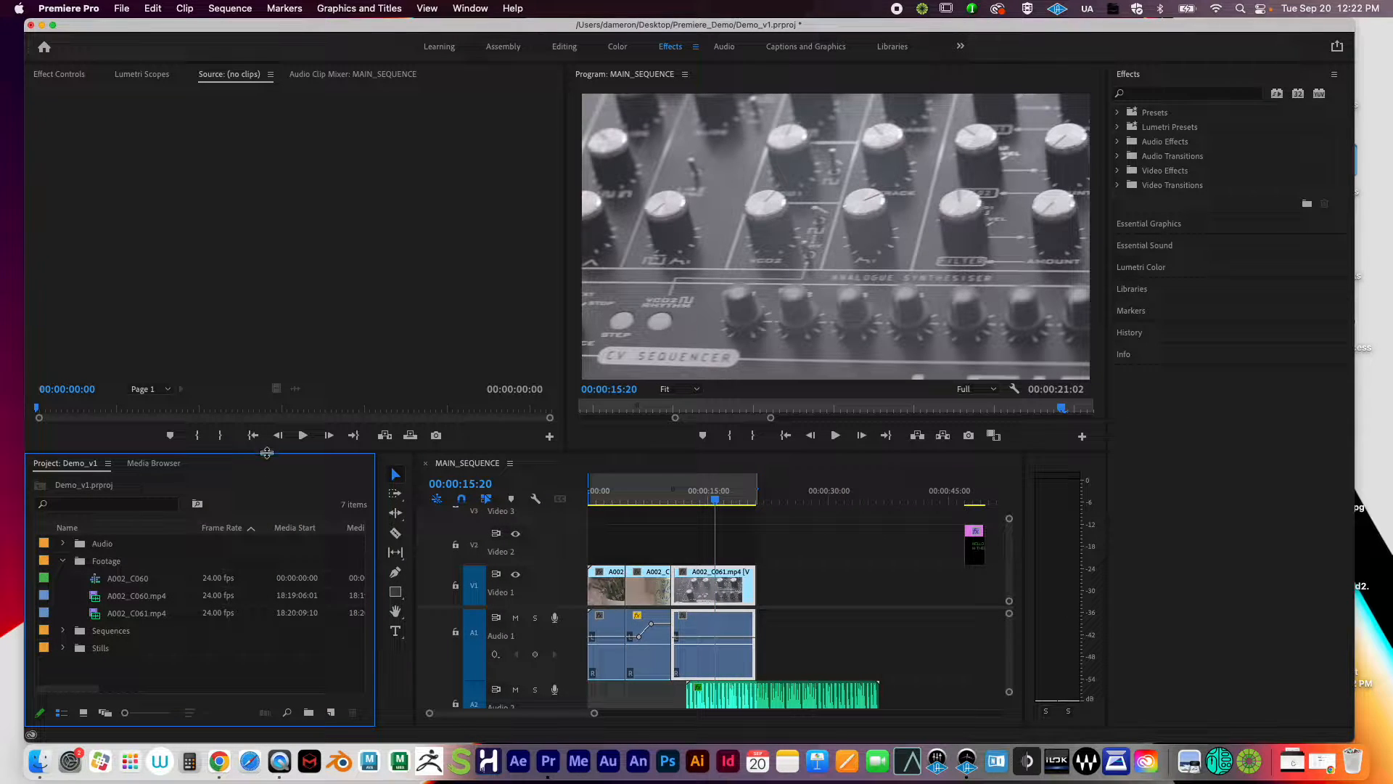
left_click_drag(267, 453, 261, 347)
left_click(149, 491)
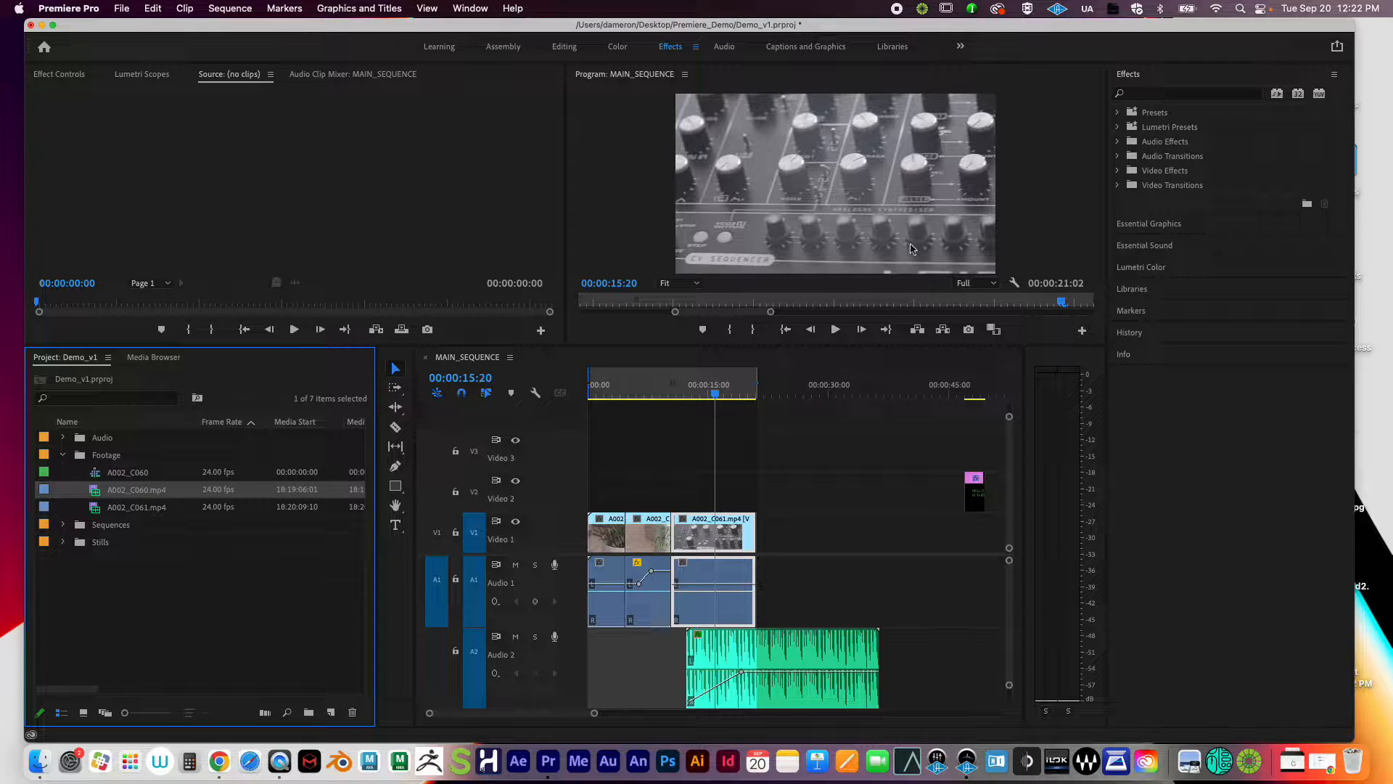
left_click(121, 510)
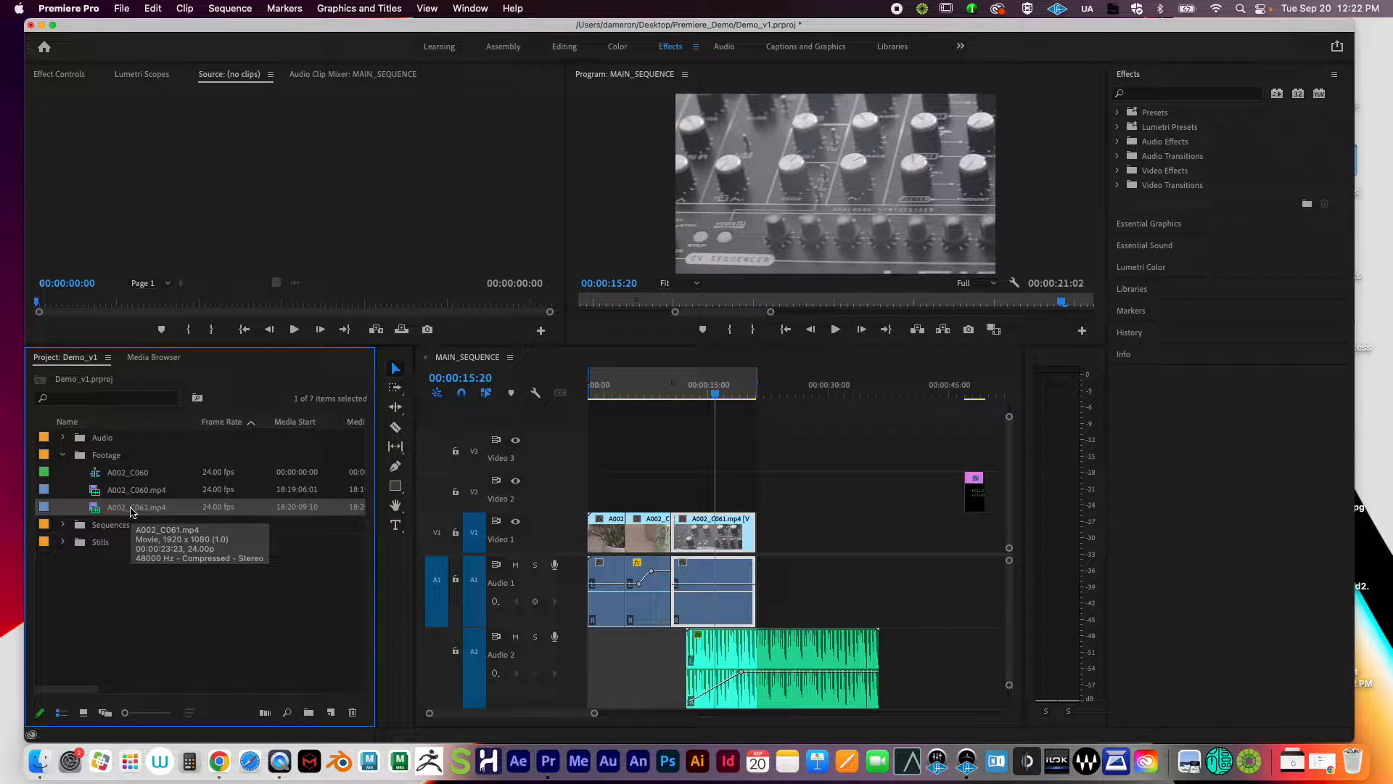
right_click(132, 511)
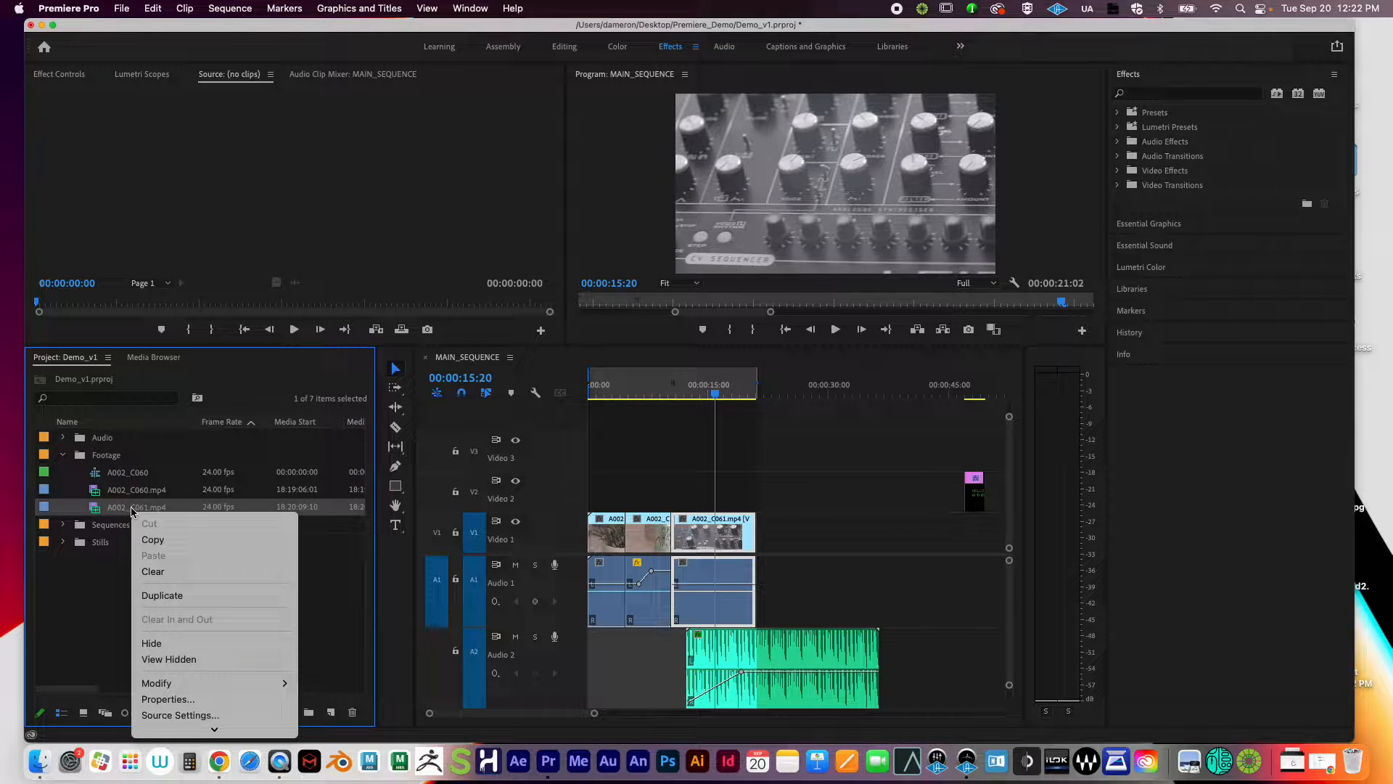
scroll(196, 573, "down", 10)
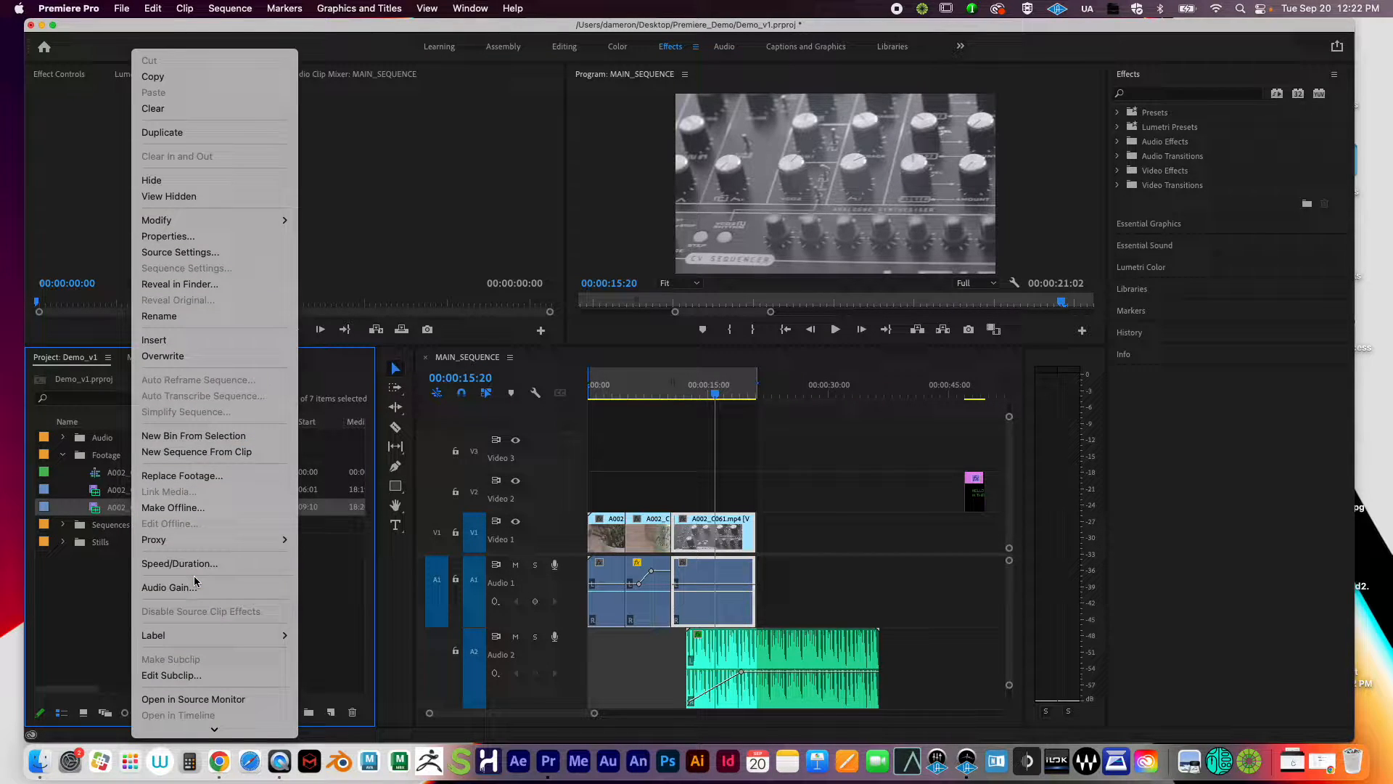
scroll(195, 580, "down", 5)
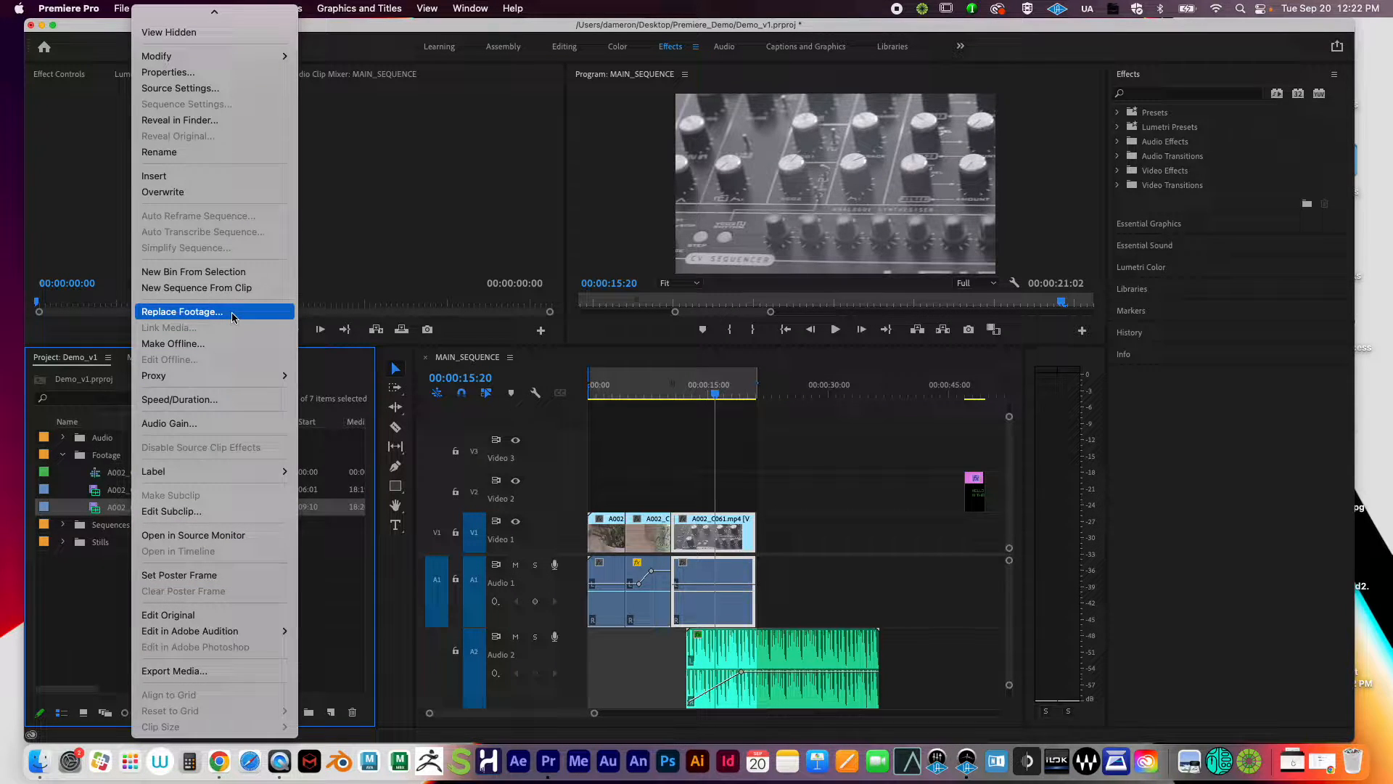
left_click(67, 610)
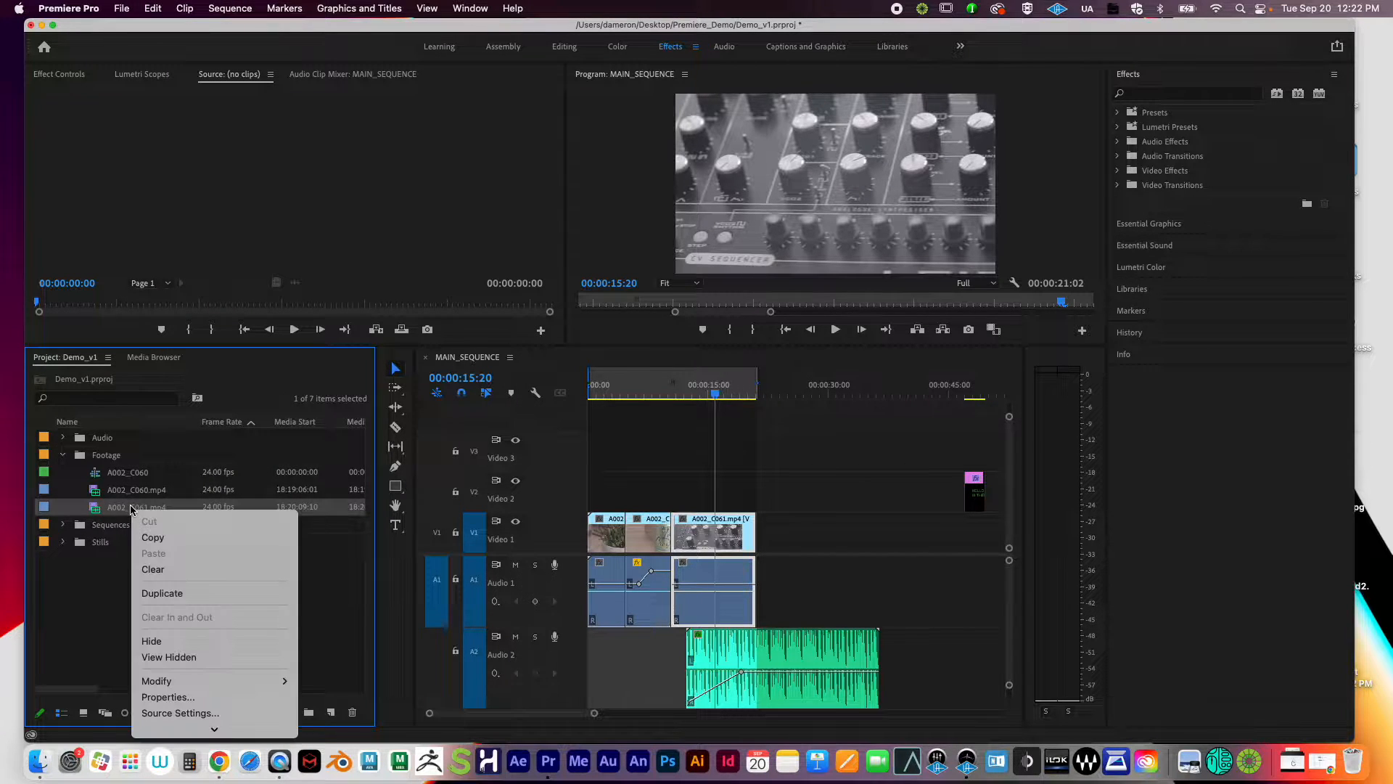
right_click(133, 508)
scroll(209, 657, "down", 5)
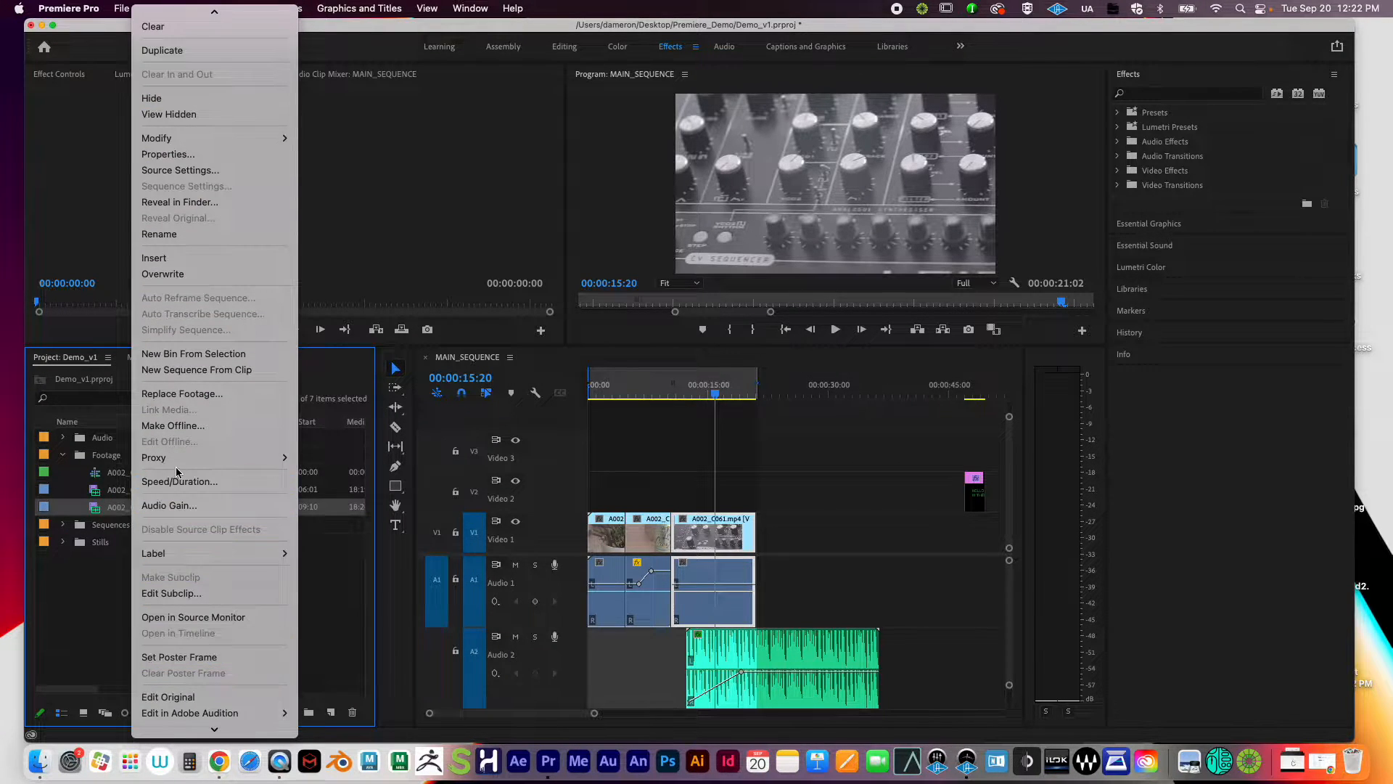
left_click(199, 395)
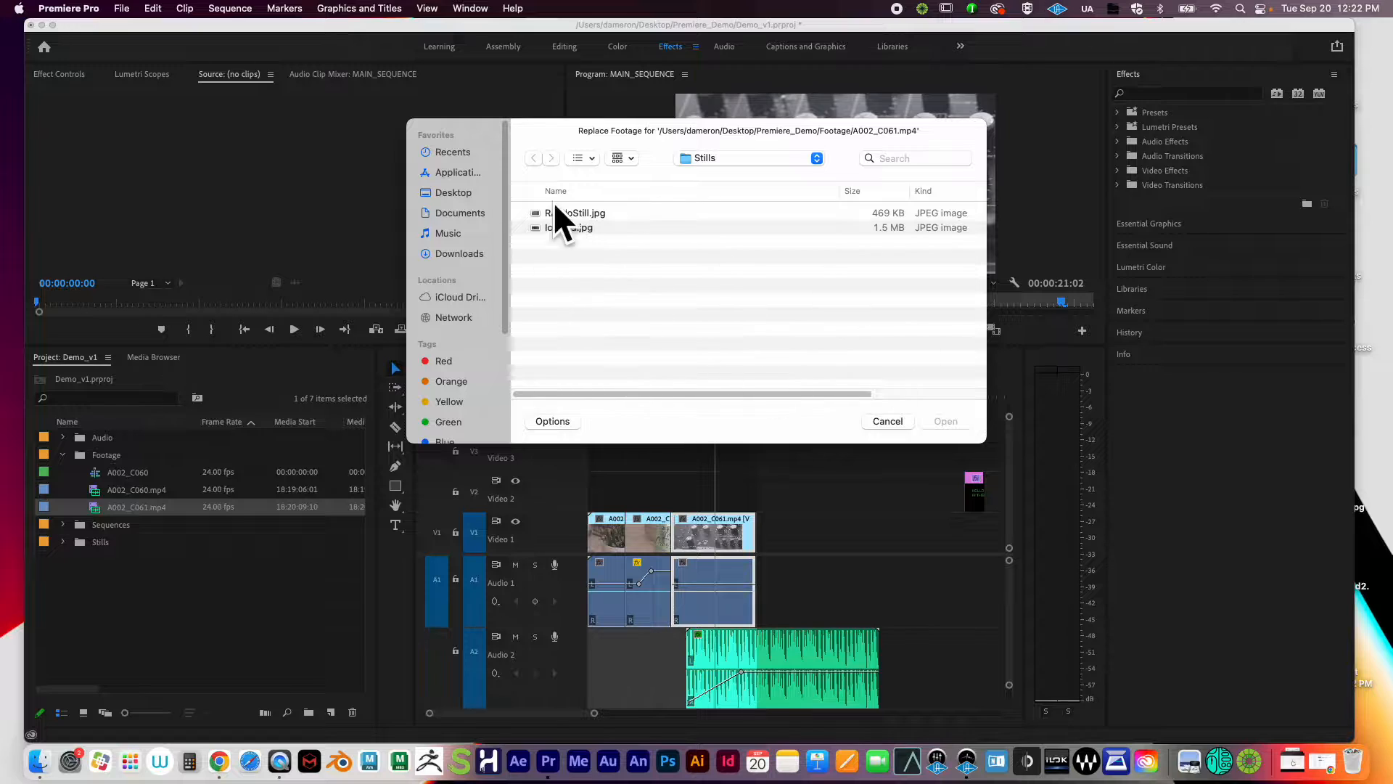
left_click(899, 423)
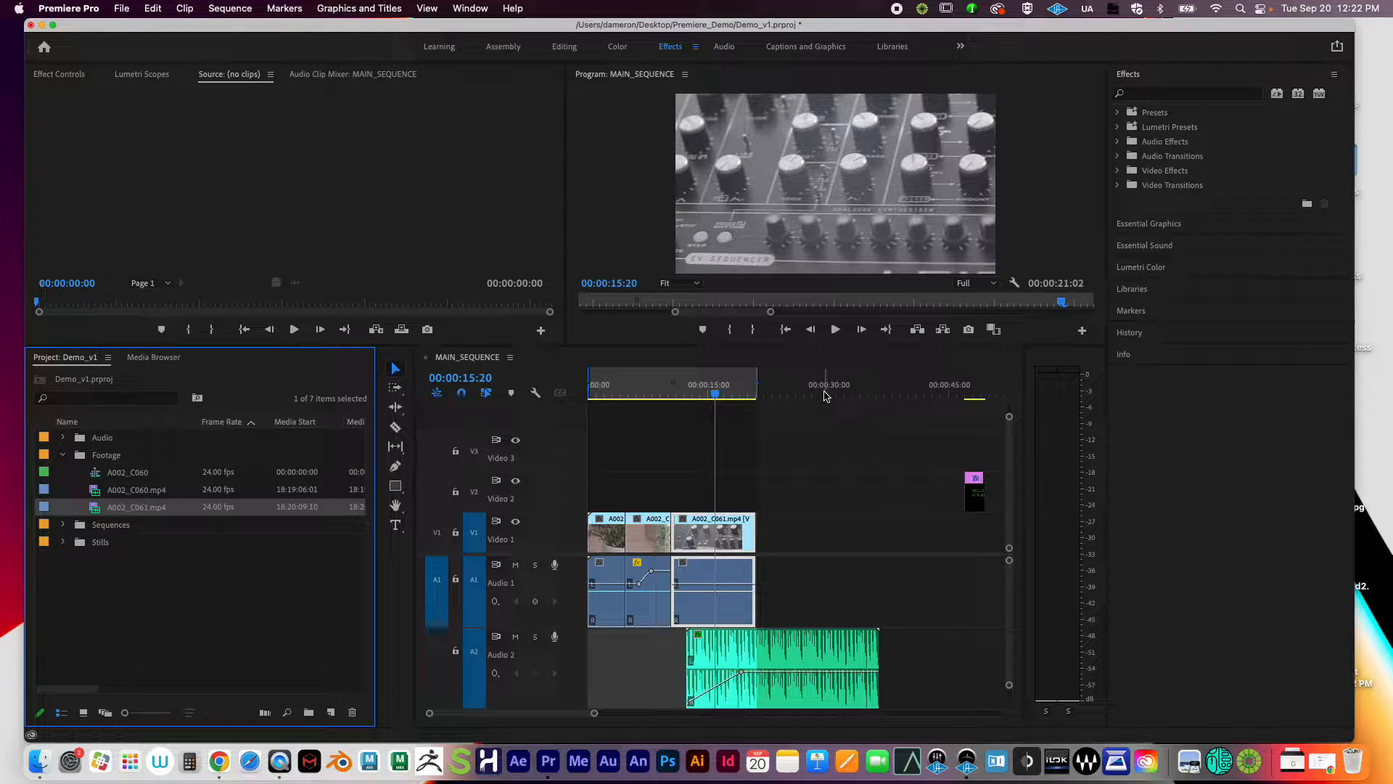
Step: Collapse the Footage bin and switch to the Assembly workspace
left_click(63, 455)
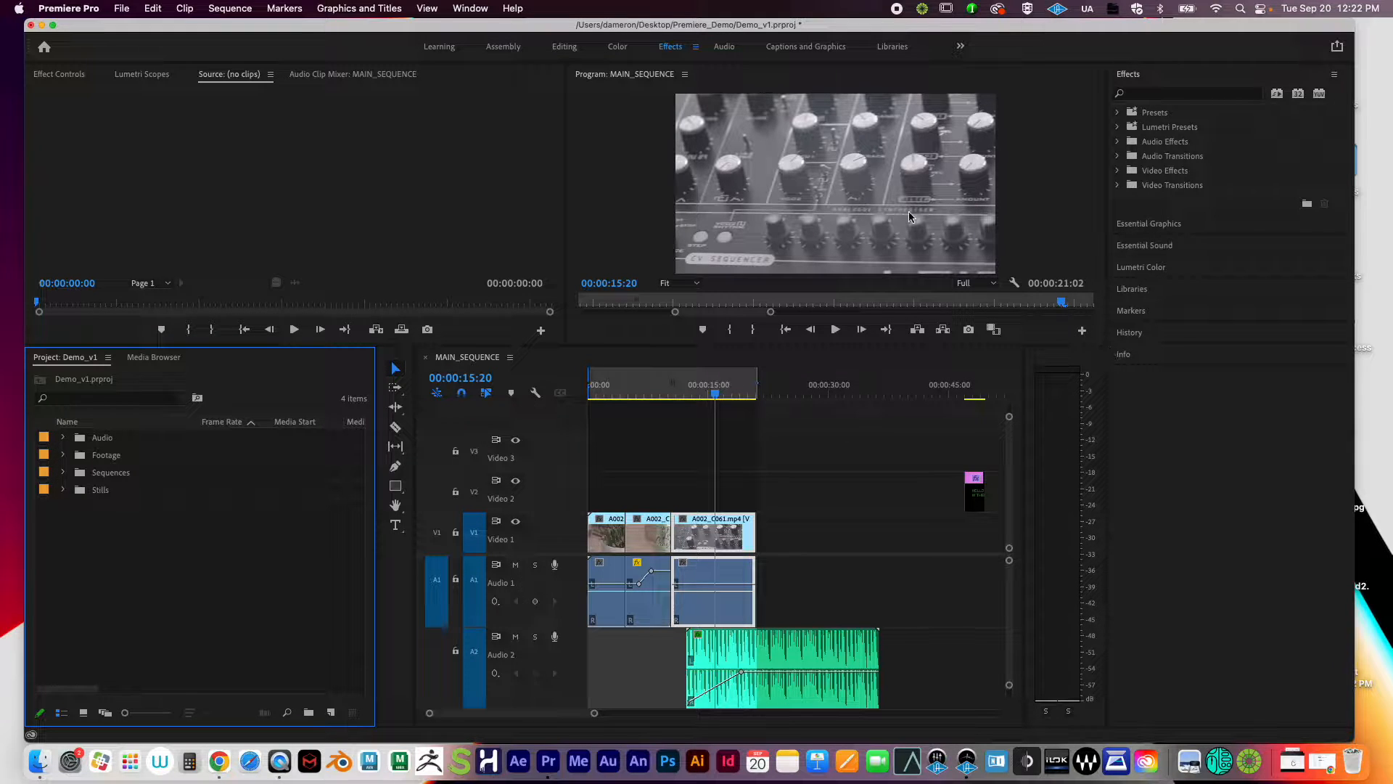
left_click(503, 48)
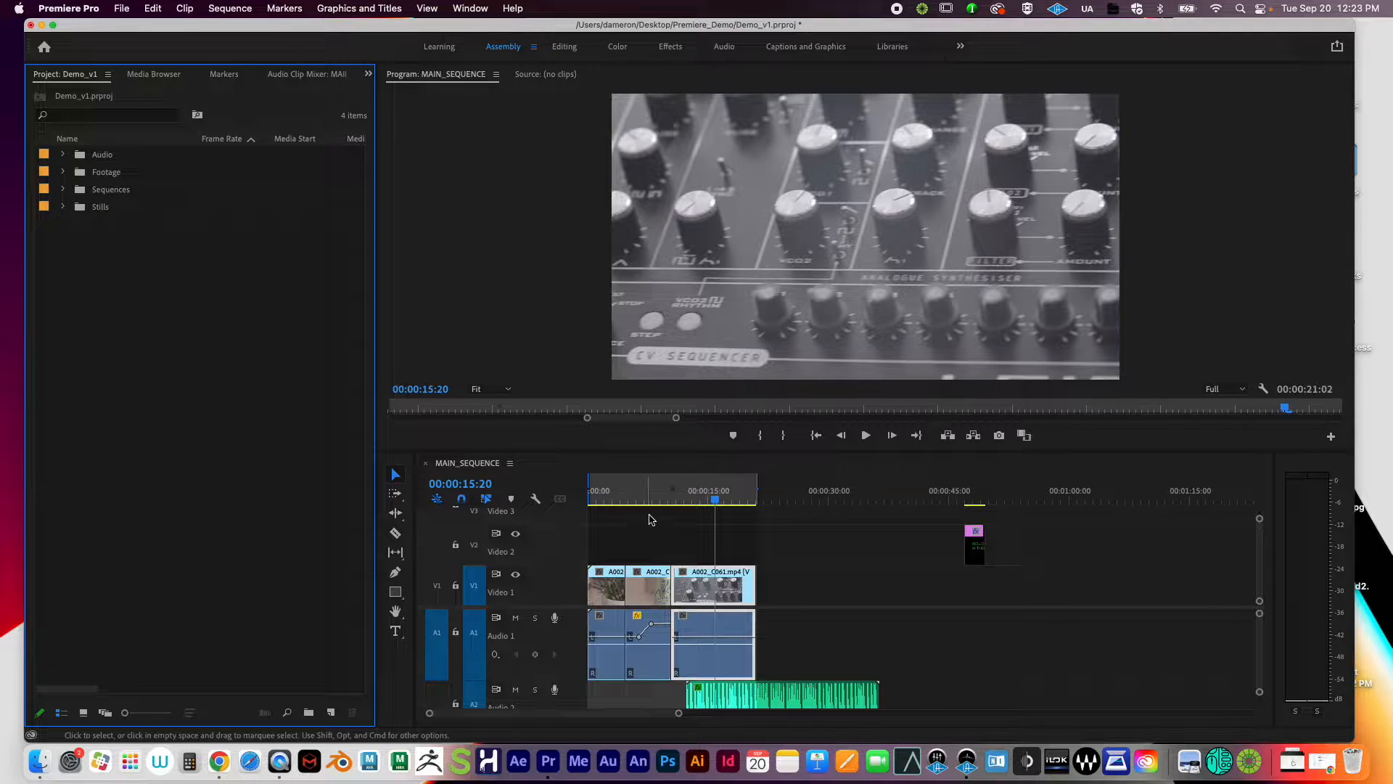
Step: Put the playhead at 00:00:12:20, toggle Razor and Selection tools, and zoom the timeline in
mouse_move(673, 490)
left_mouse_down()
mouse_move(626, 491)
mouse_move(690, 490)
left_mouse_up()
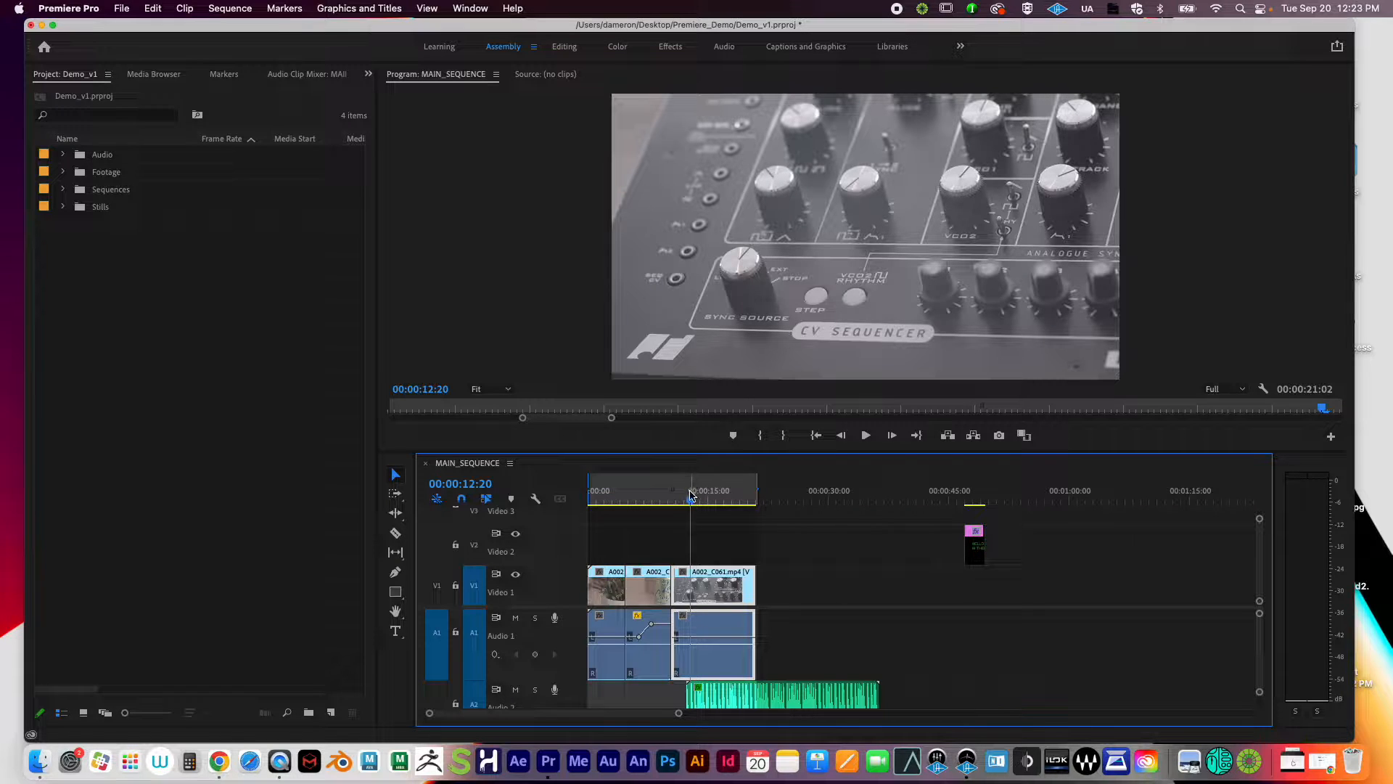
left_click(397, 535)
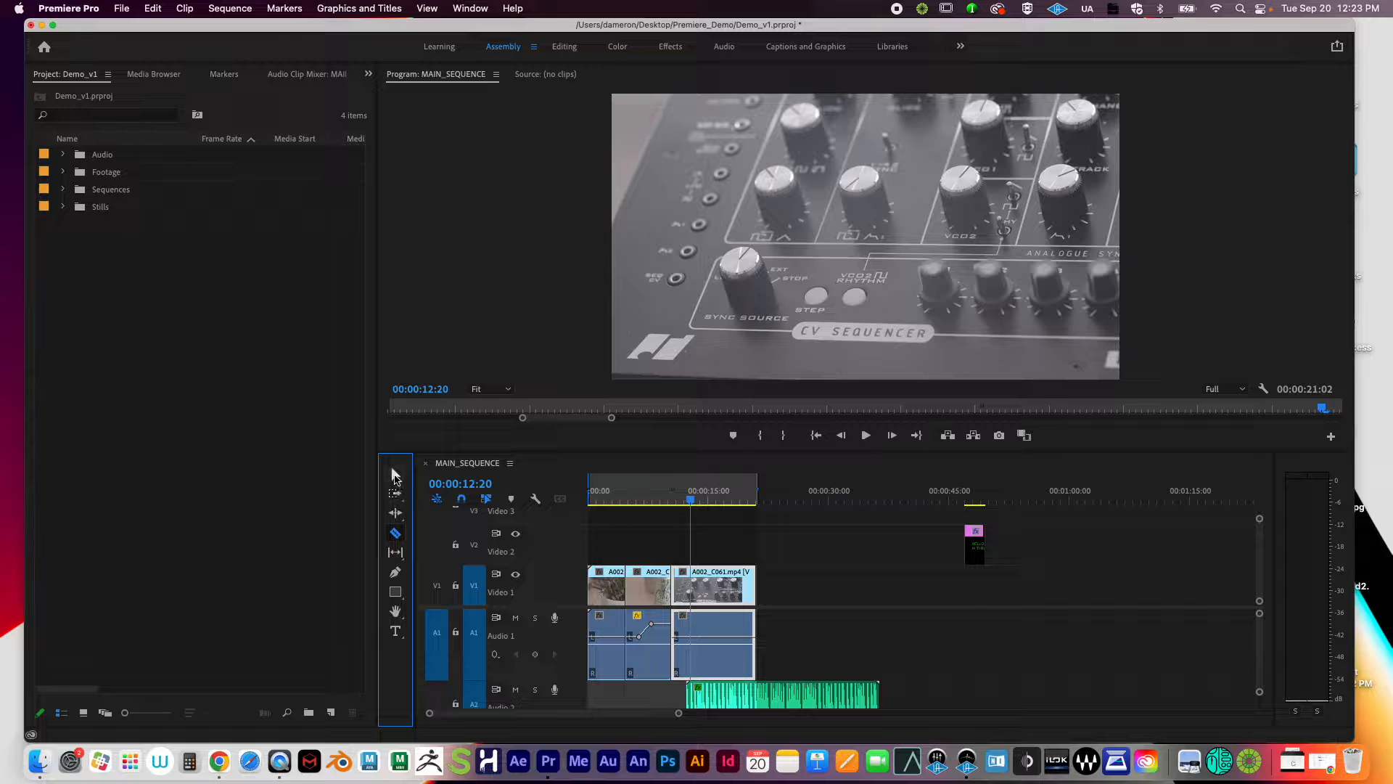
left_click(396, 476)
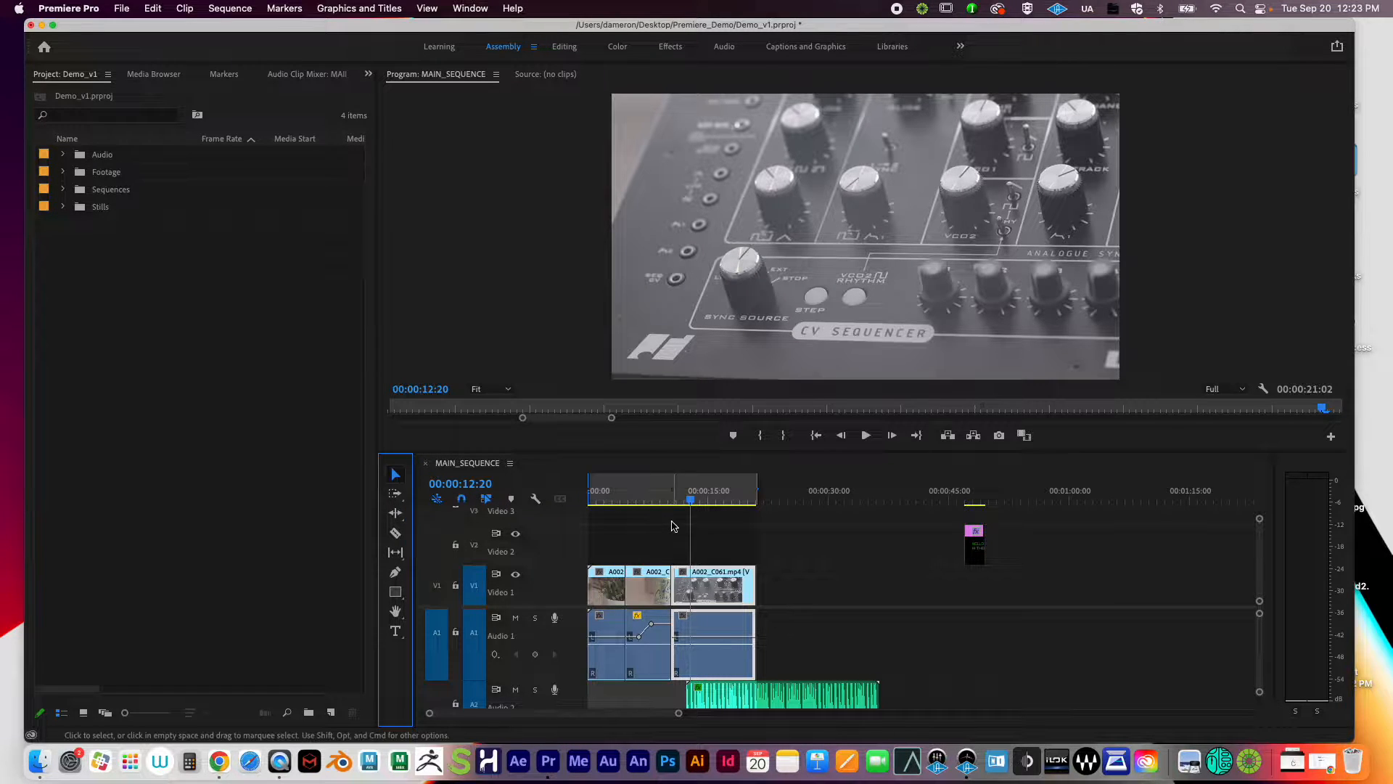
left_click_drag(680, 717, 616, 717)
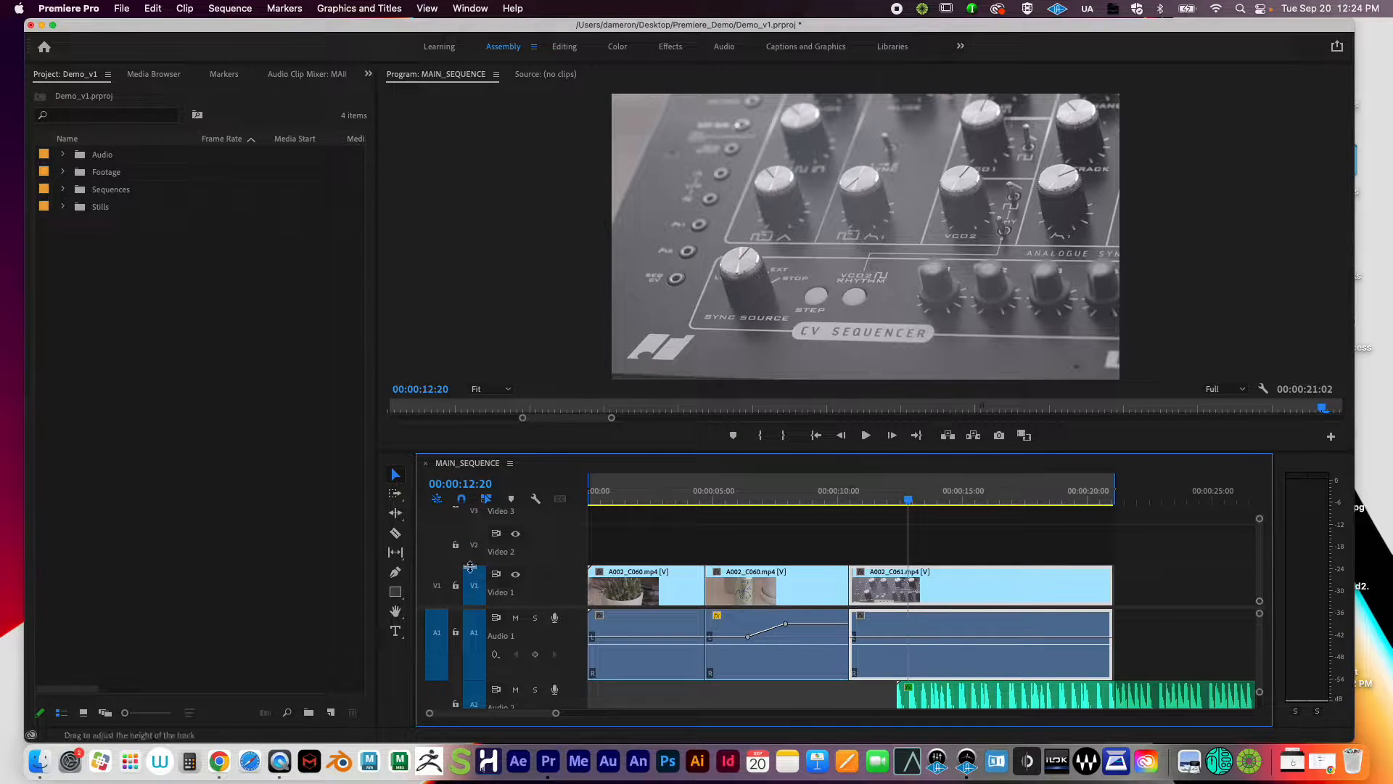
Step: Add the title 'XCZVXZCVXCV' over the synthesiser shot and select its graphic clip on Video 2
left_click(395, 631)
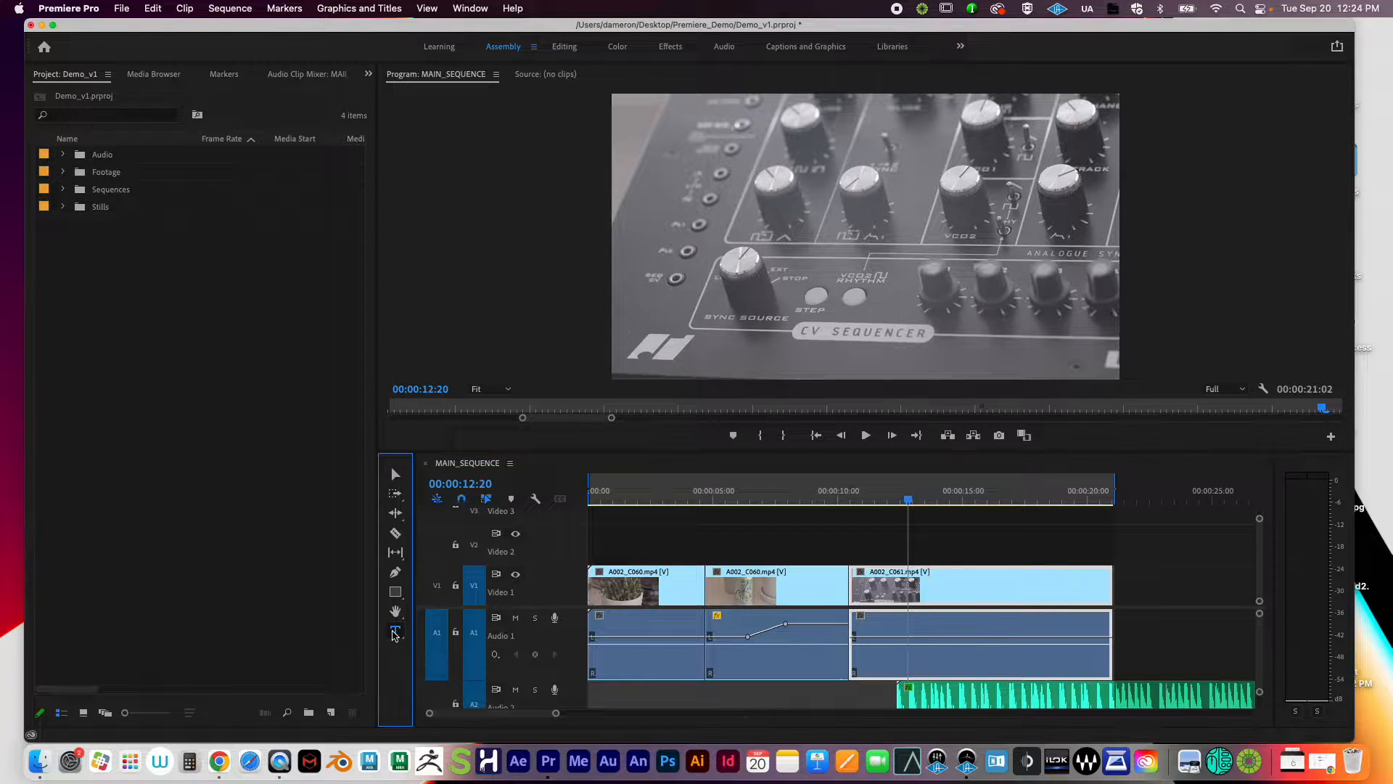
left_click(754, 177)
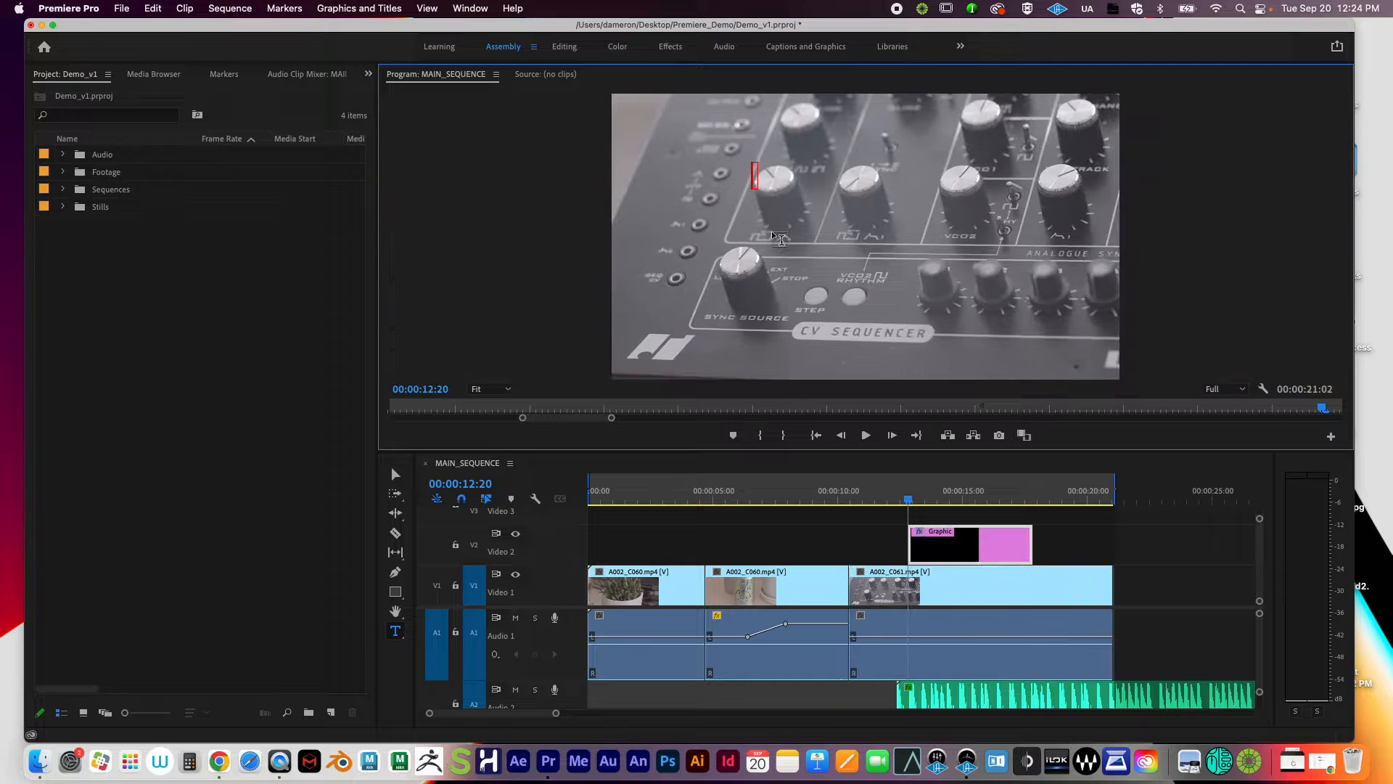
type("XCZVXZCVXCV")
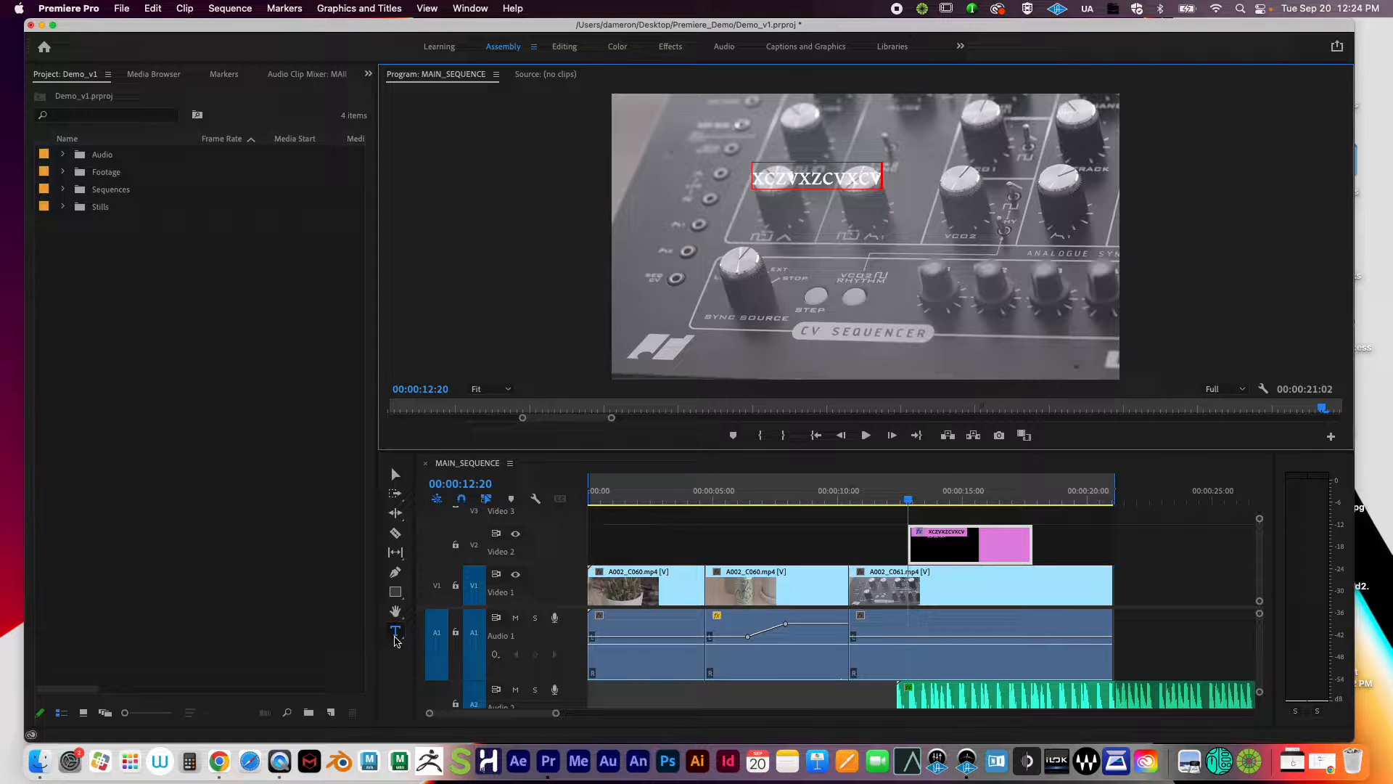
left_click(398, 476)
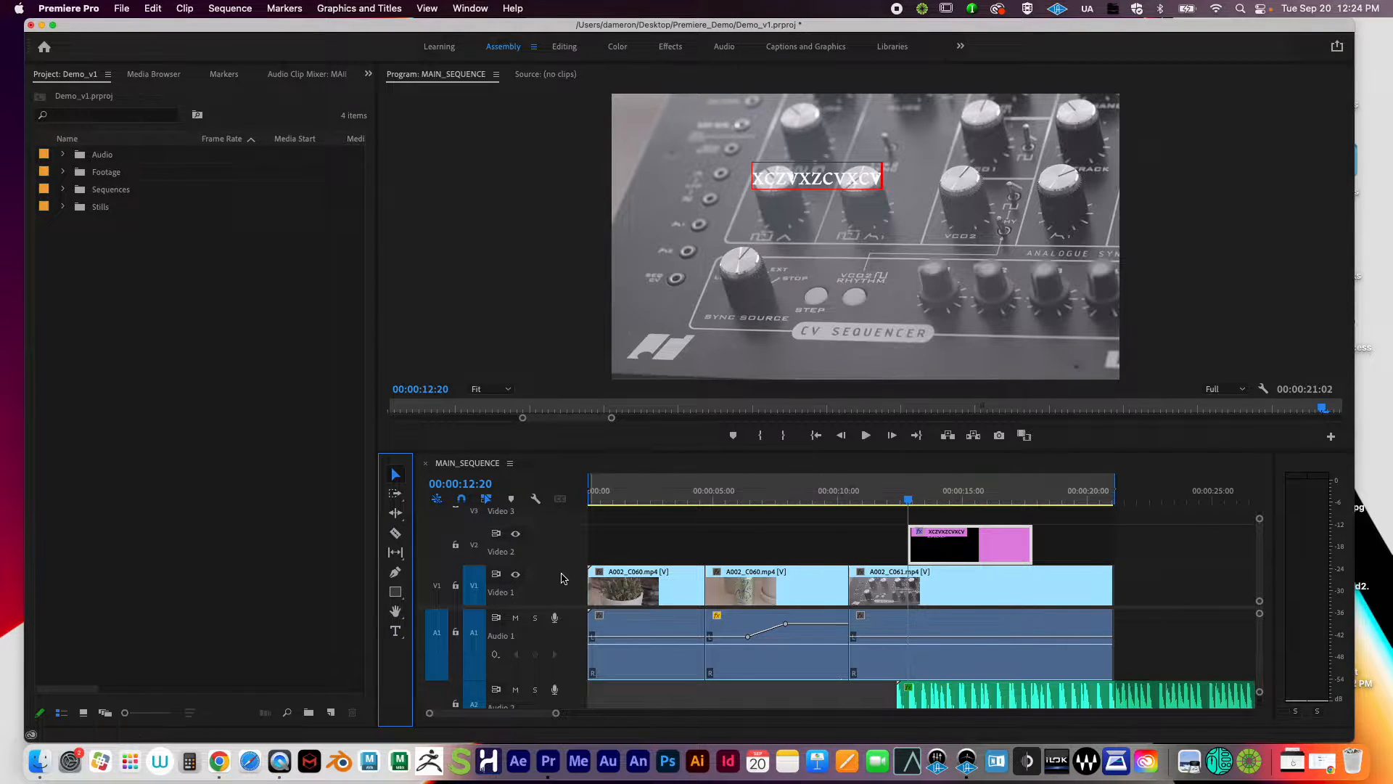
scroll(748, 566, "down", 3)
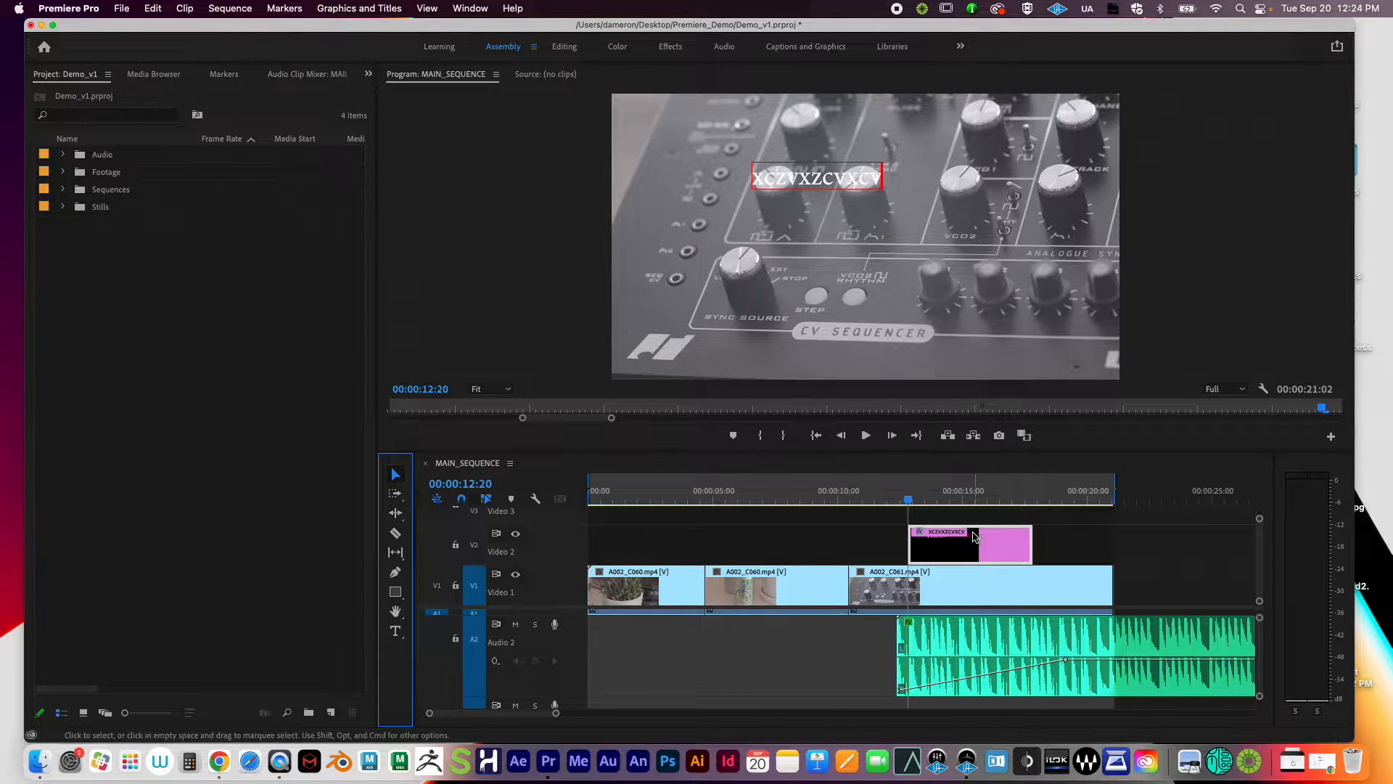
left_click(992, 545)
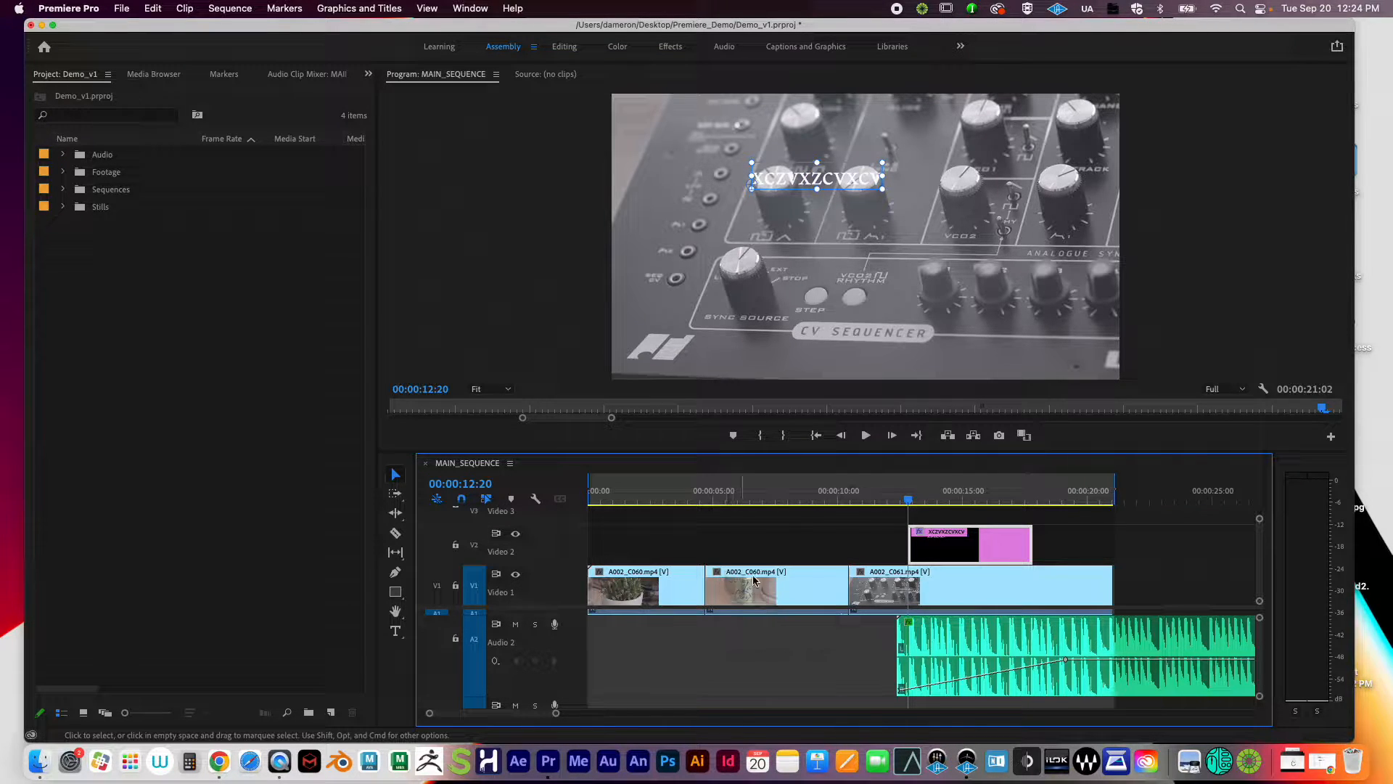
Step: Delete the 'XCZVXZCVXCV' title graphic from Video 2 and move the playhead to the La Croix shot
key("grave")
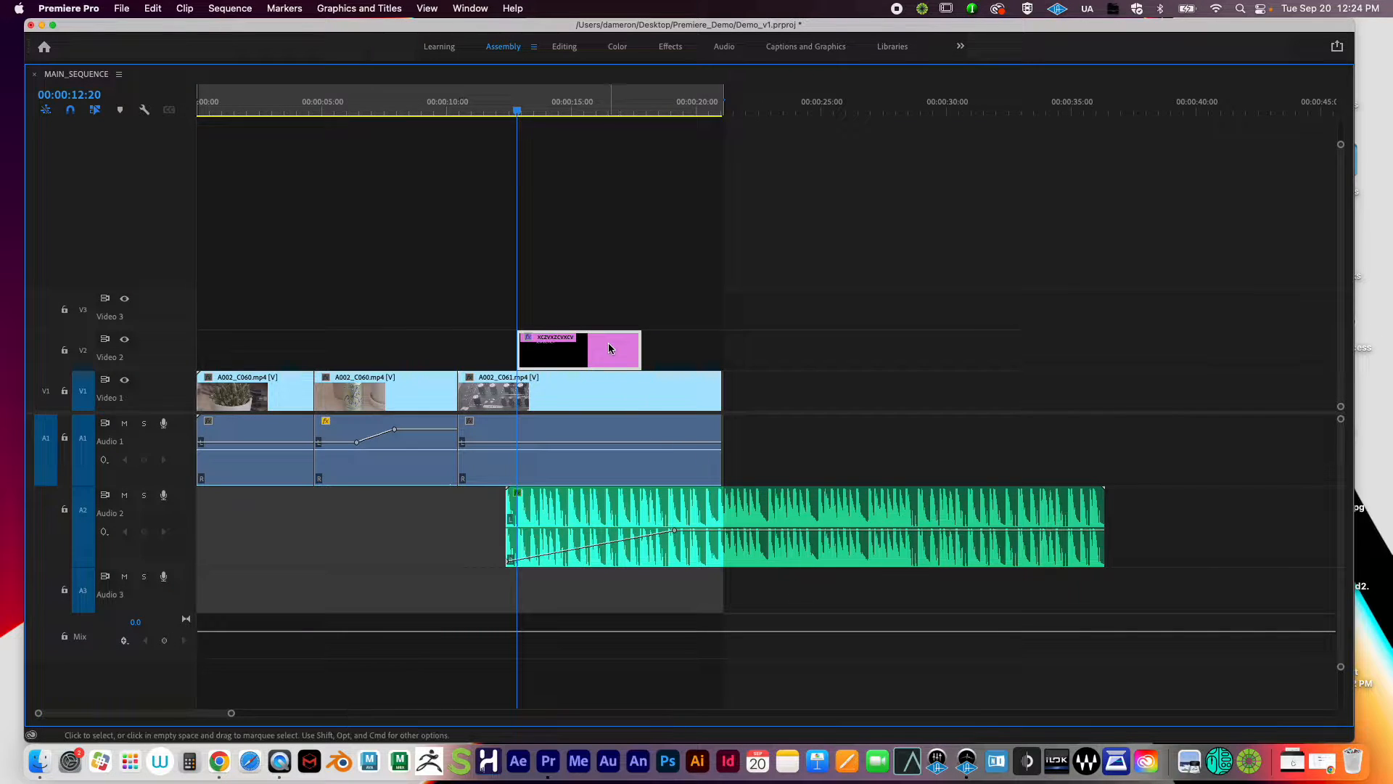
key("Delete")
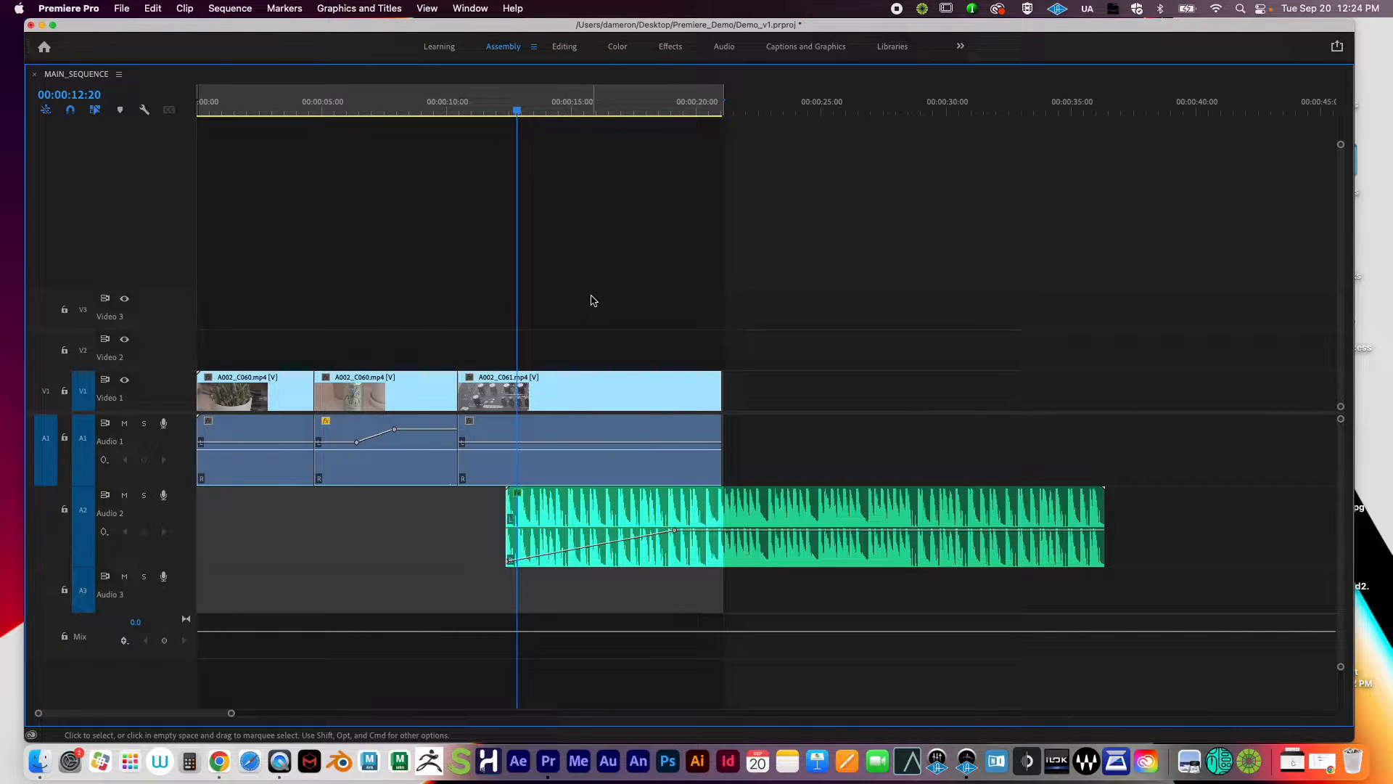
key("grave")
left_click_drag(888, 499, 833, 501)
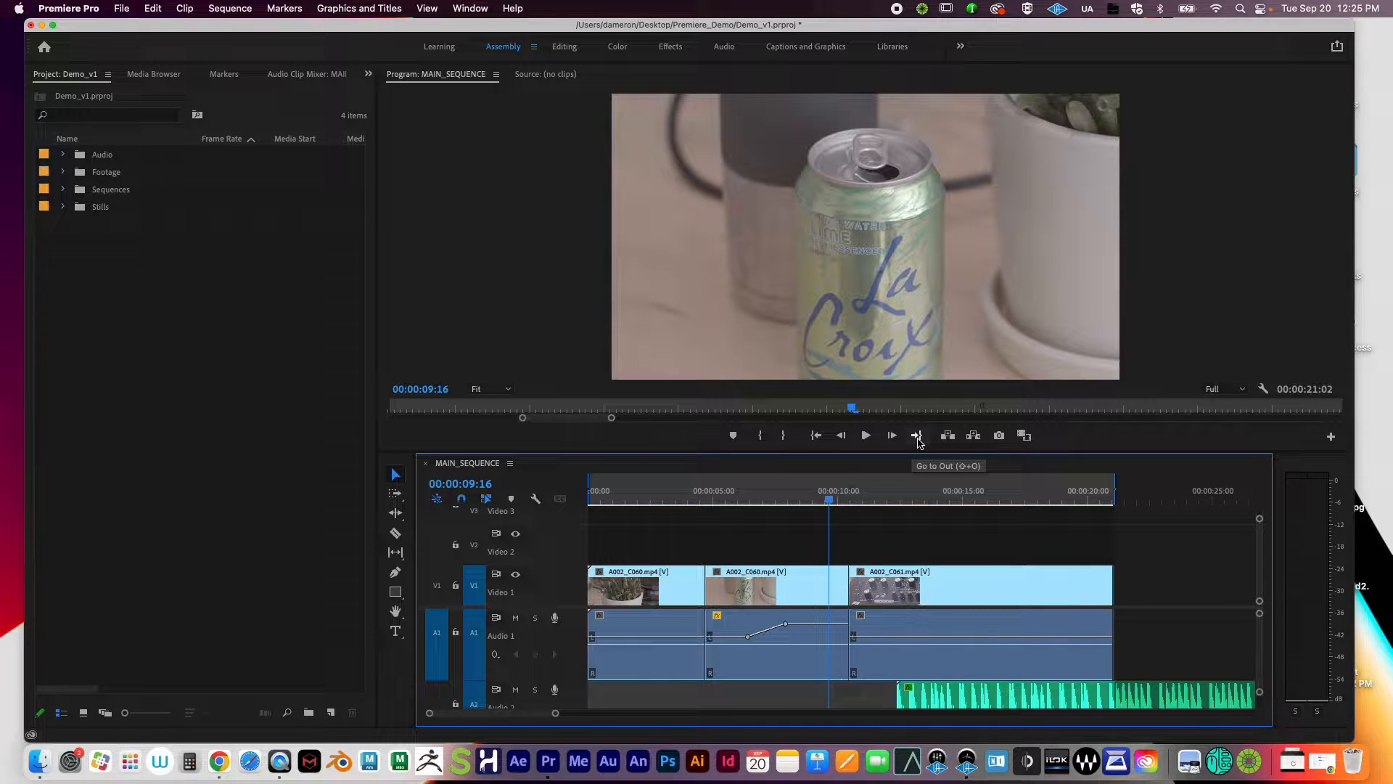
Step: Set a sequence In point at 00:00:03:06 inside the plant clip
left_click(816, 490)
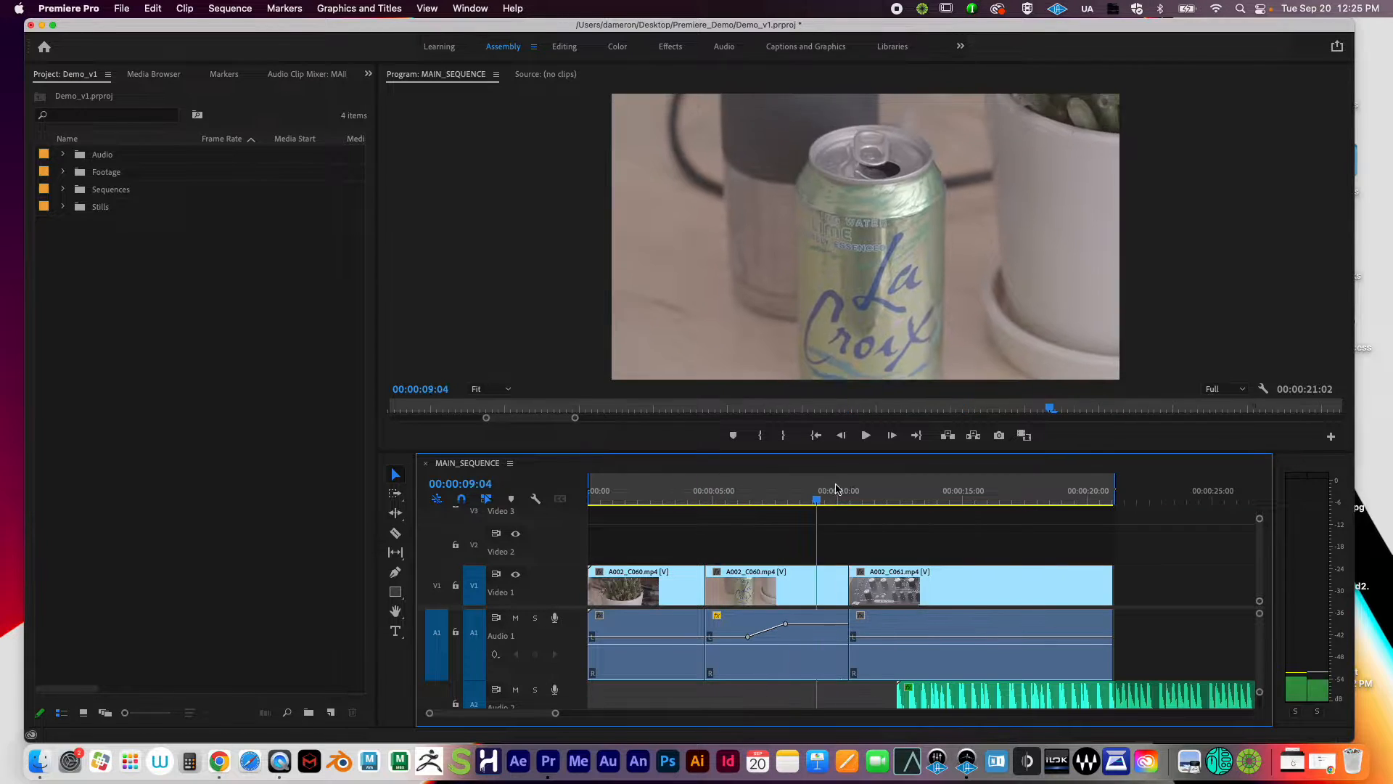
left_click_drag(836, 489, 801, 491)
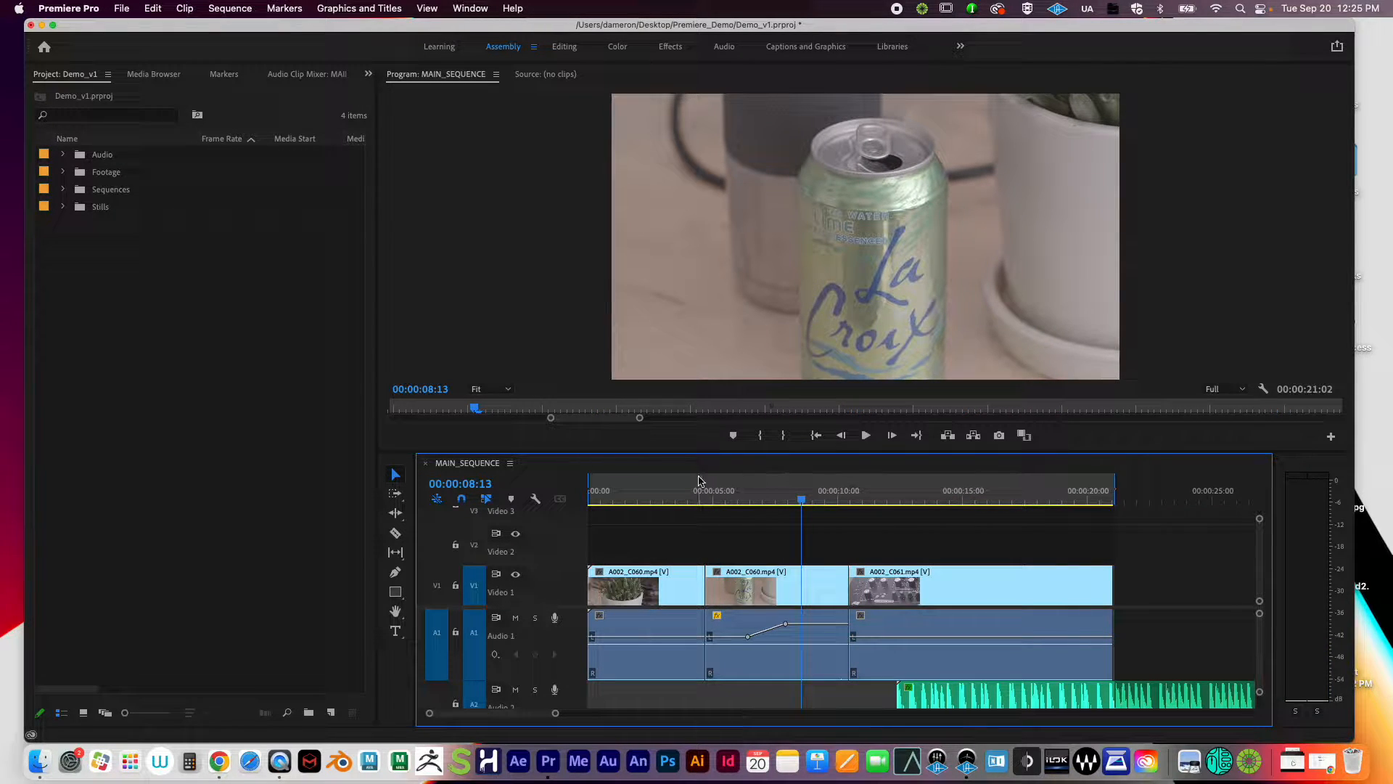
mouse_move(675, 492)
left_mouse_down()
mouse_move(706, 493)
mouse_move(660, 500)
mouse_move(728, 503)
left_mouse_up()
key("i")
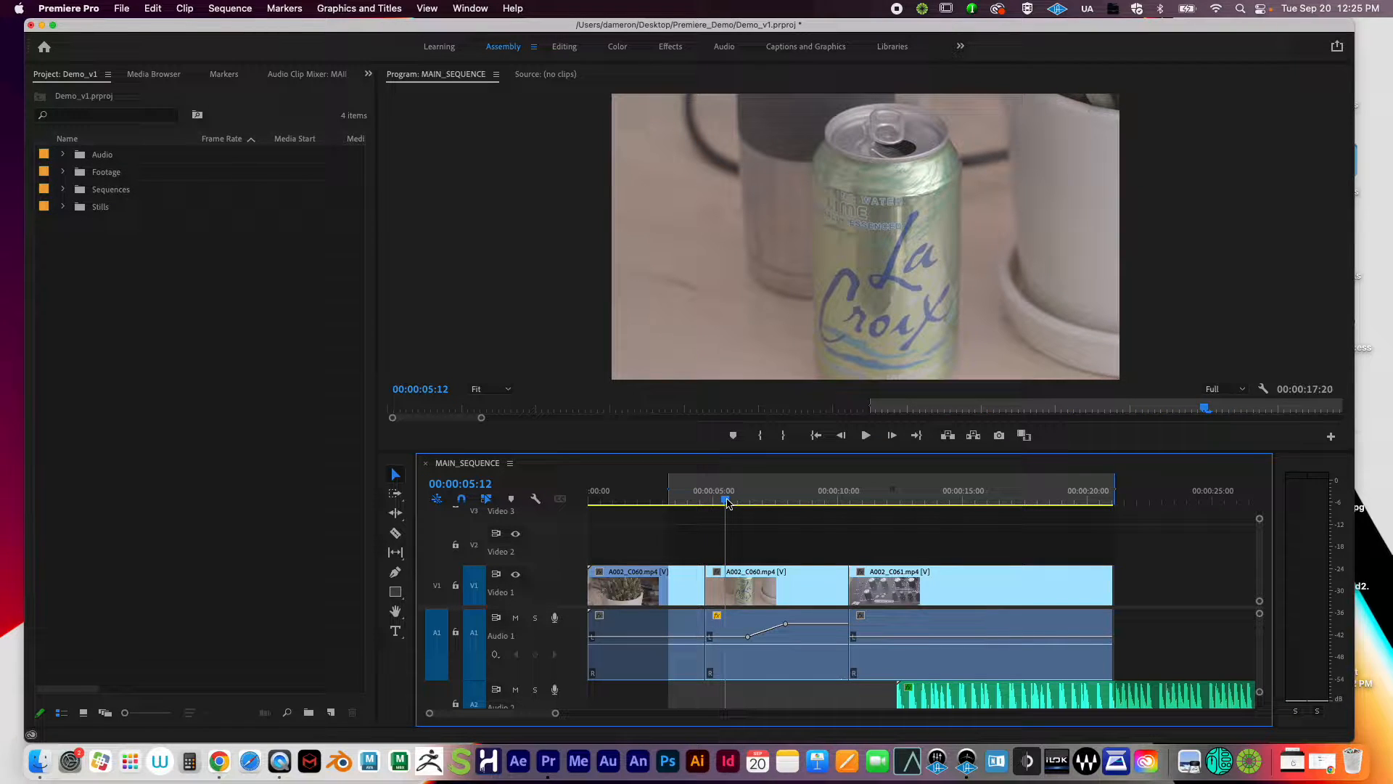
Step: Mark an Out point at 00:00:05:12 and check the In and Out positions
key("o")
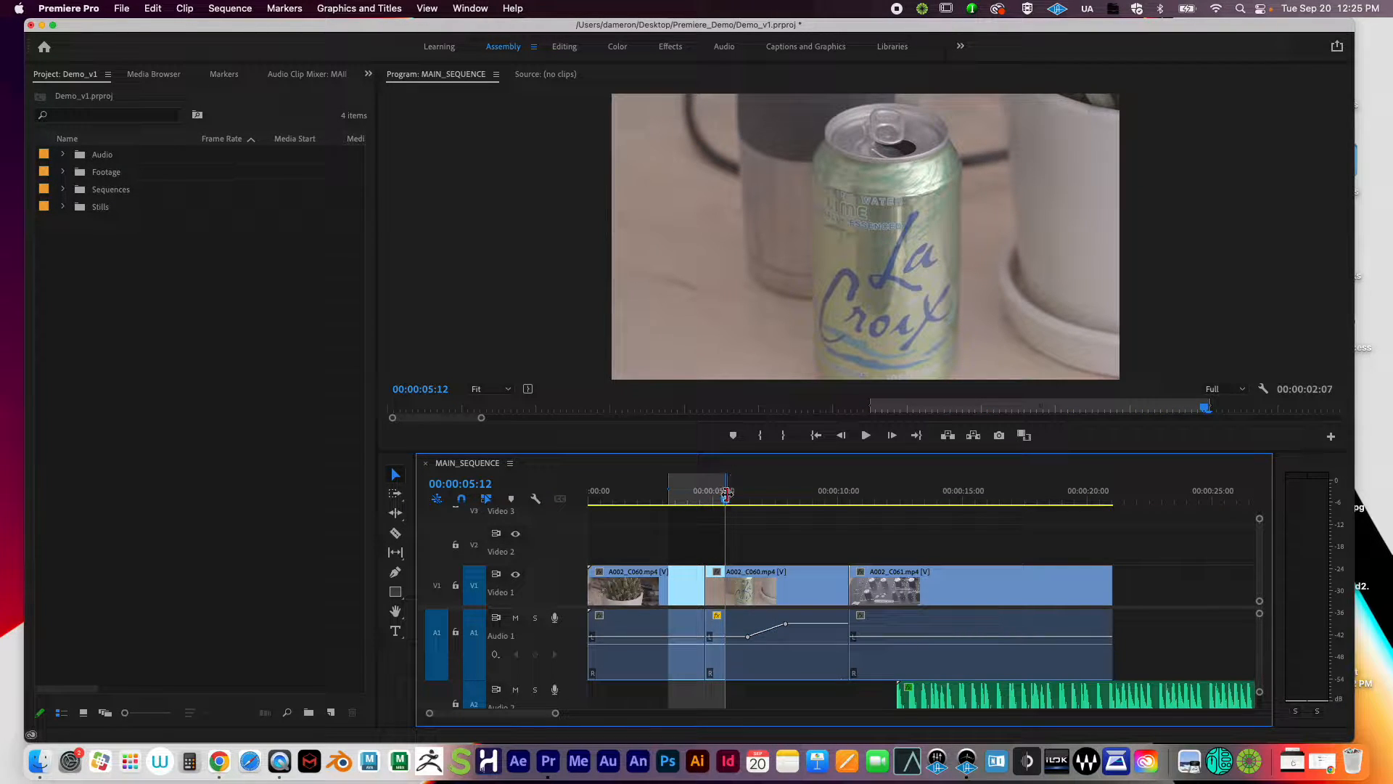
left_click_drag(762, 500, 1042, 487)
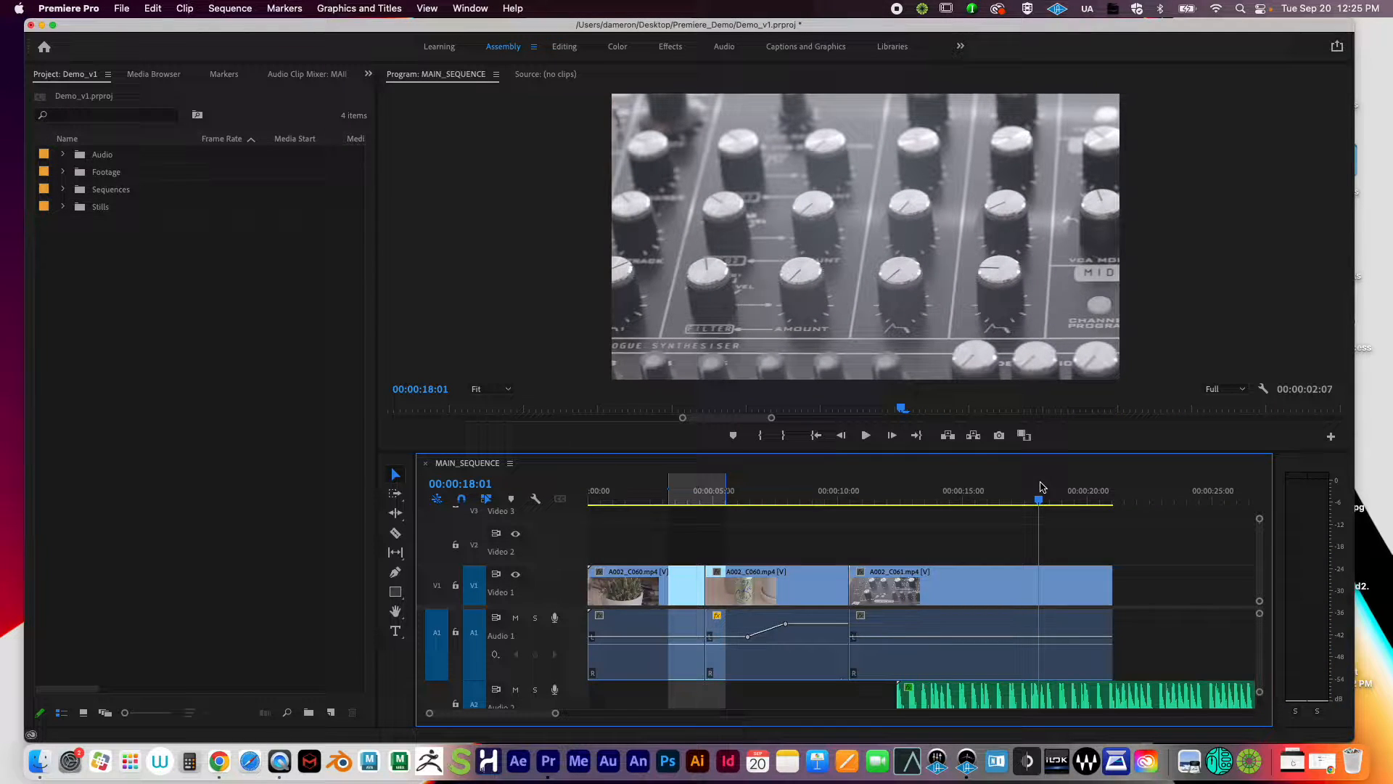
key("shift+i")
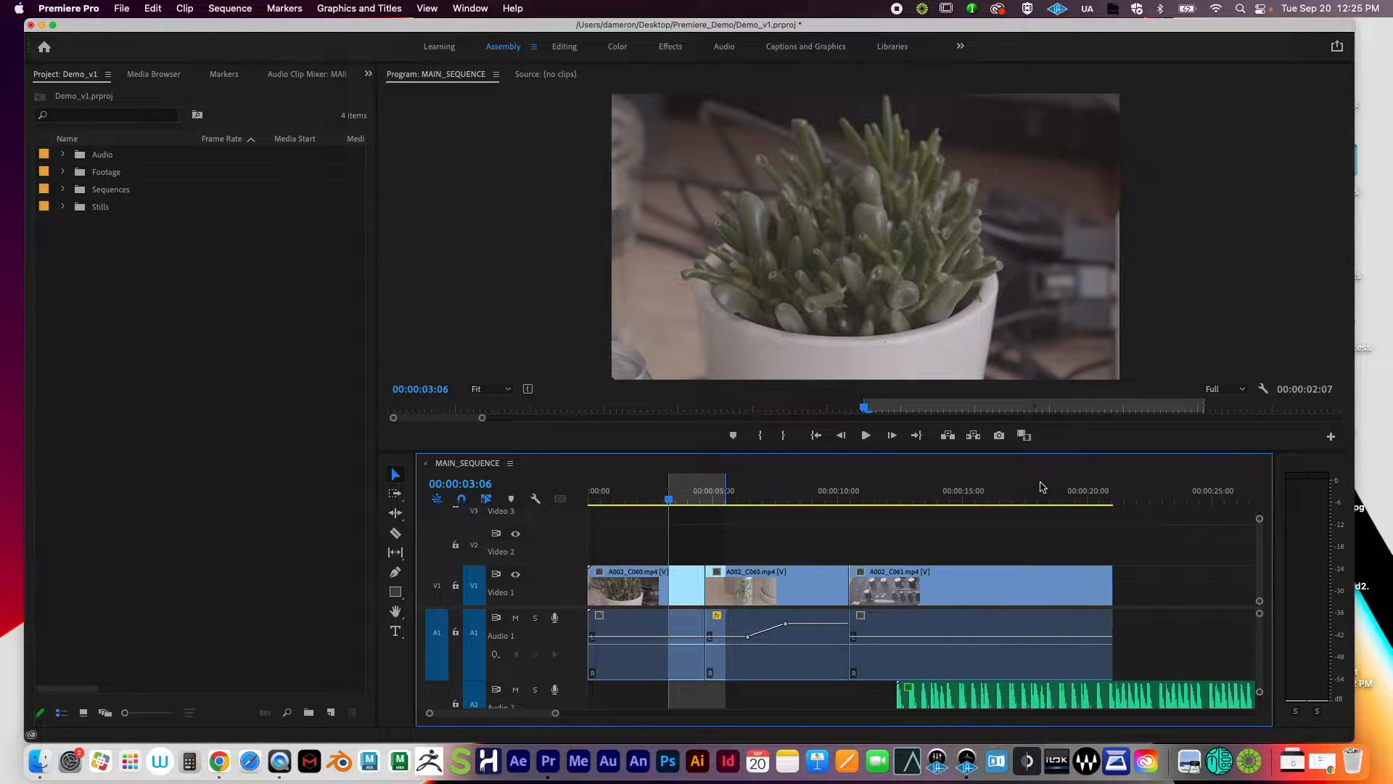
key("shift+o")
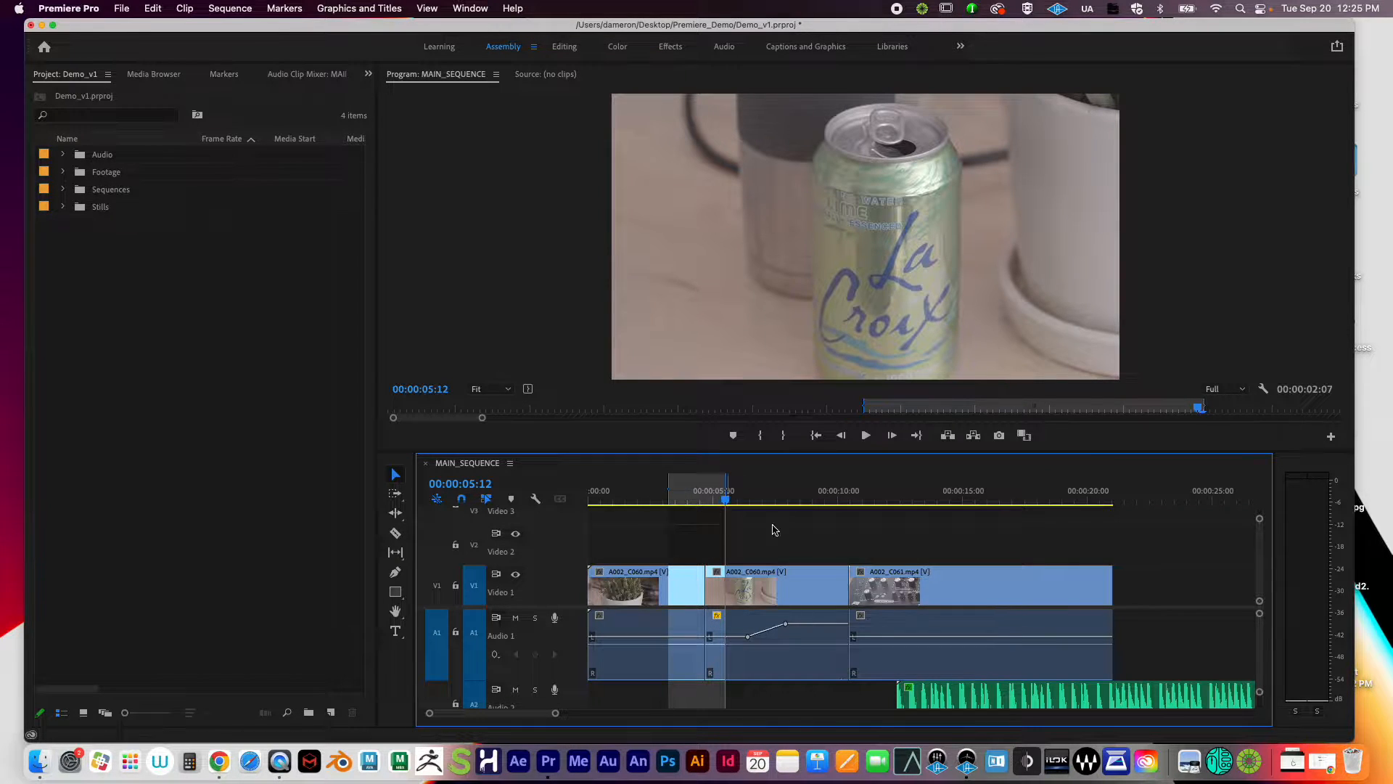
Step: Play through the plant-to-La Croix cut and scrub back to just before the edit
left_click_drag(694, 505, 651, 507)
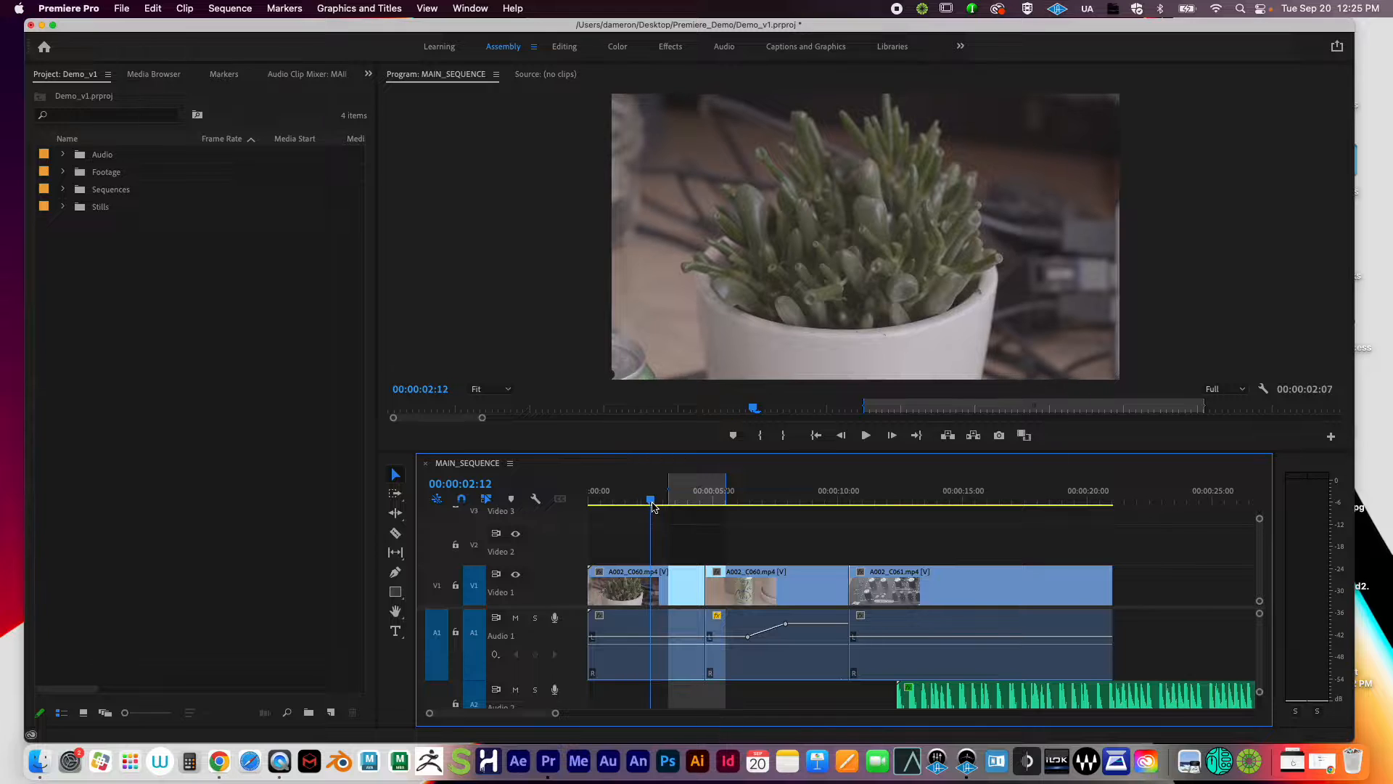
key("space")
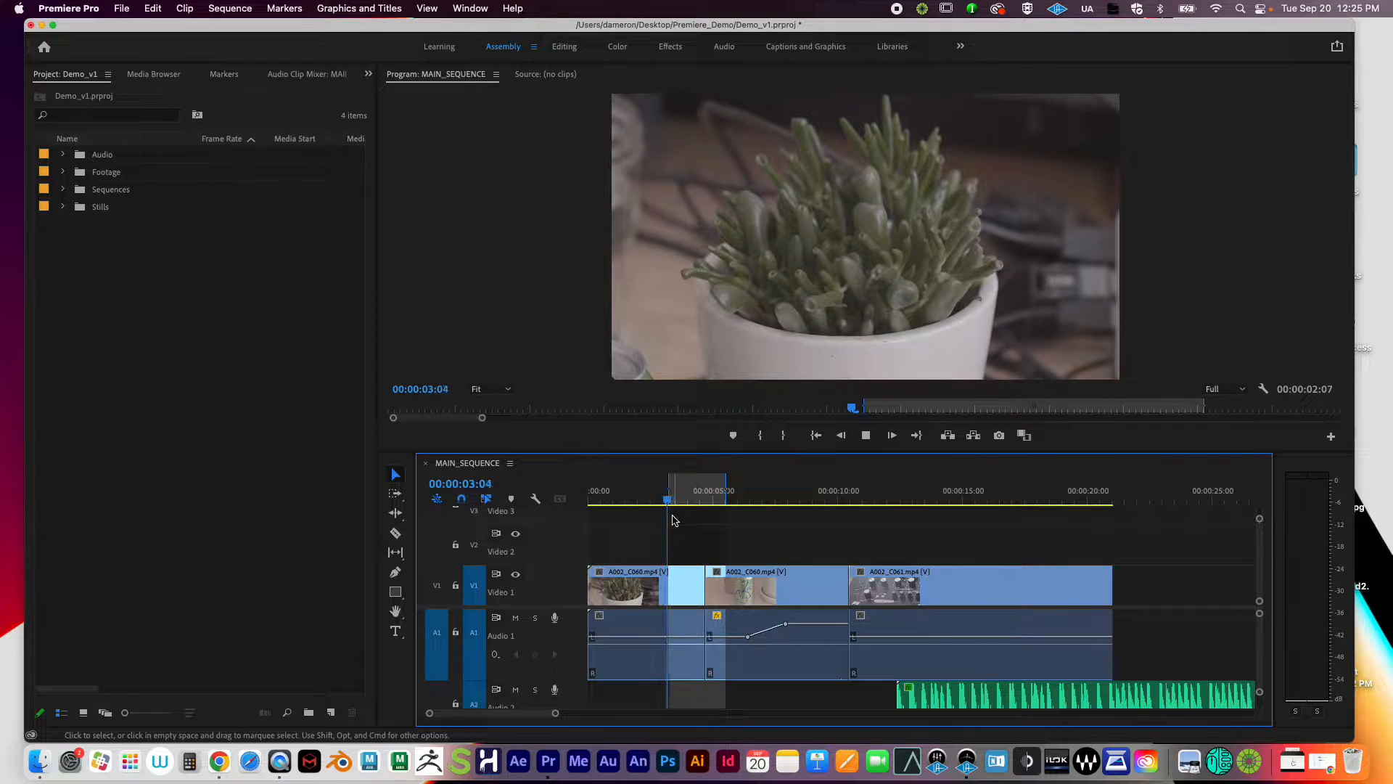
key("space")
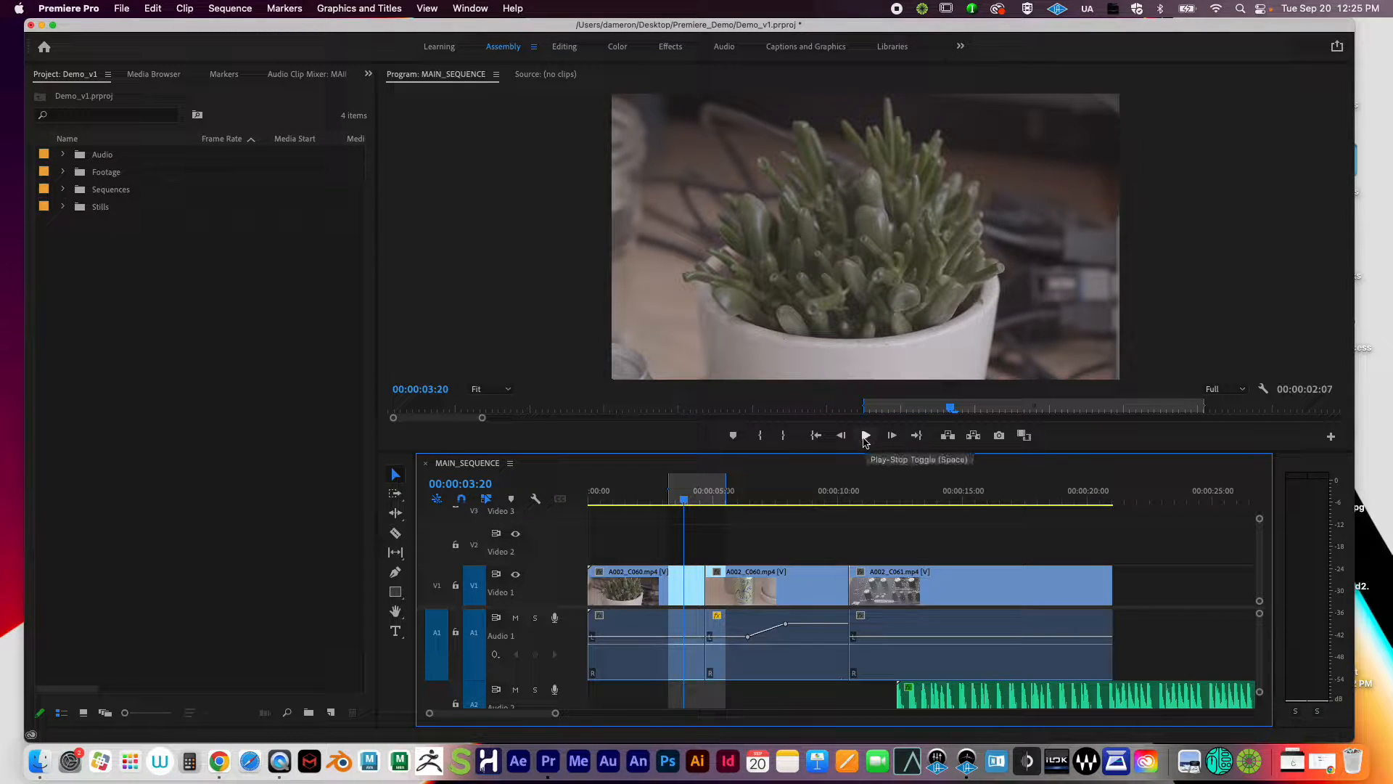
key("space")
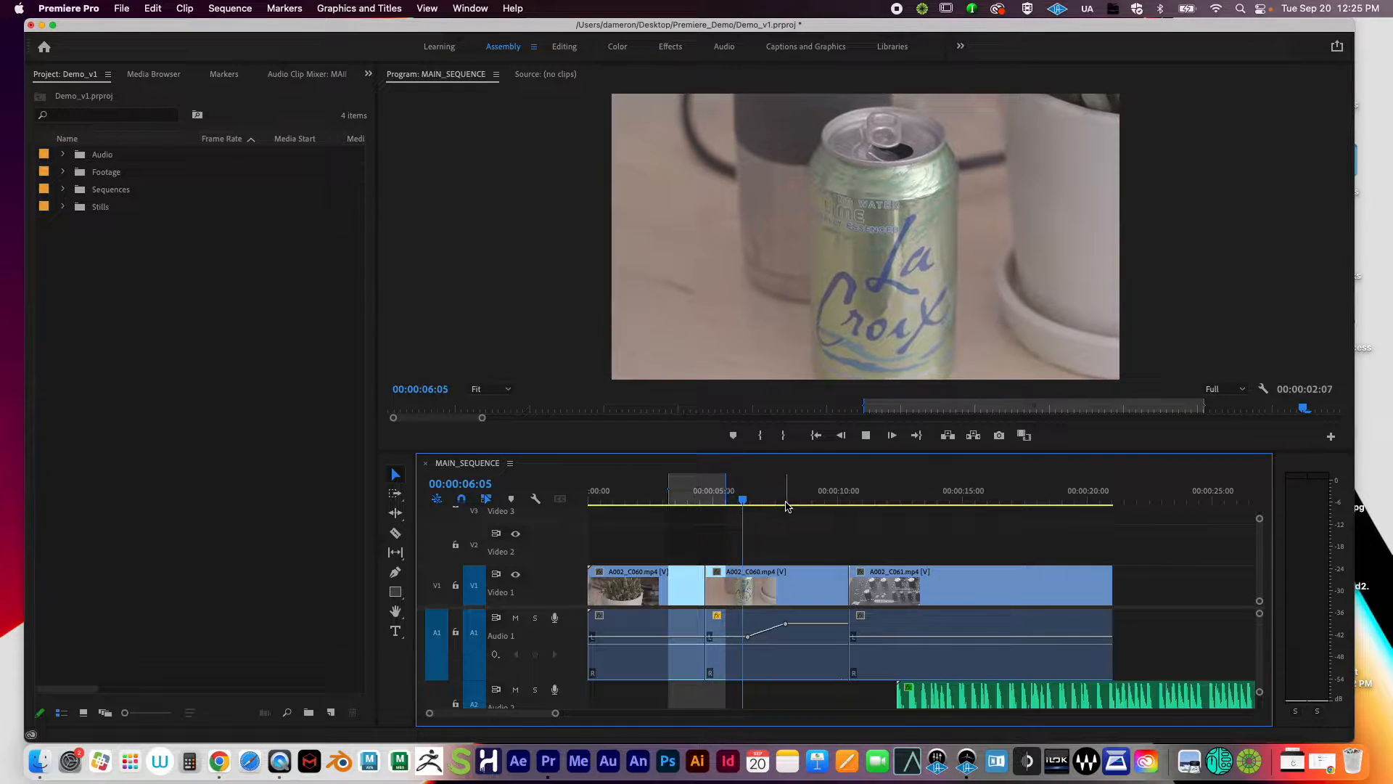
key("space")
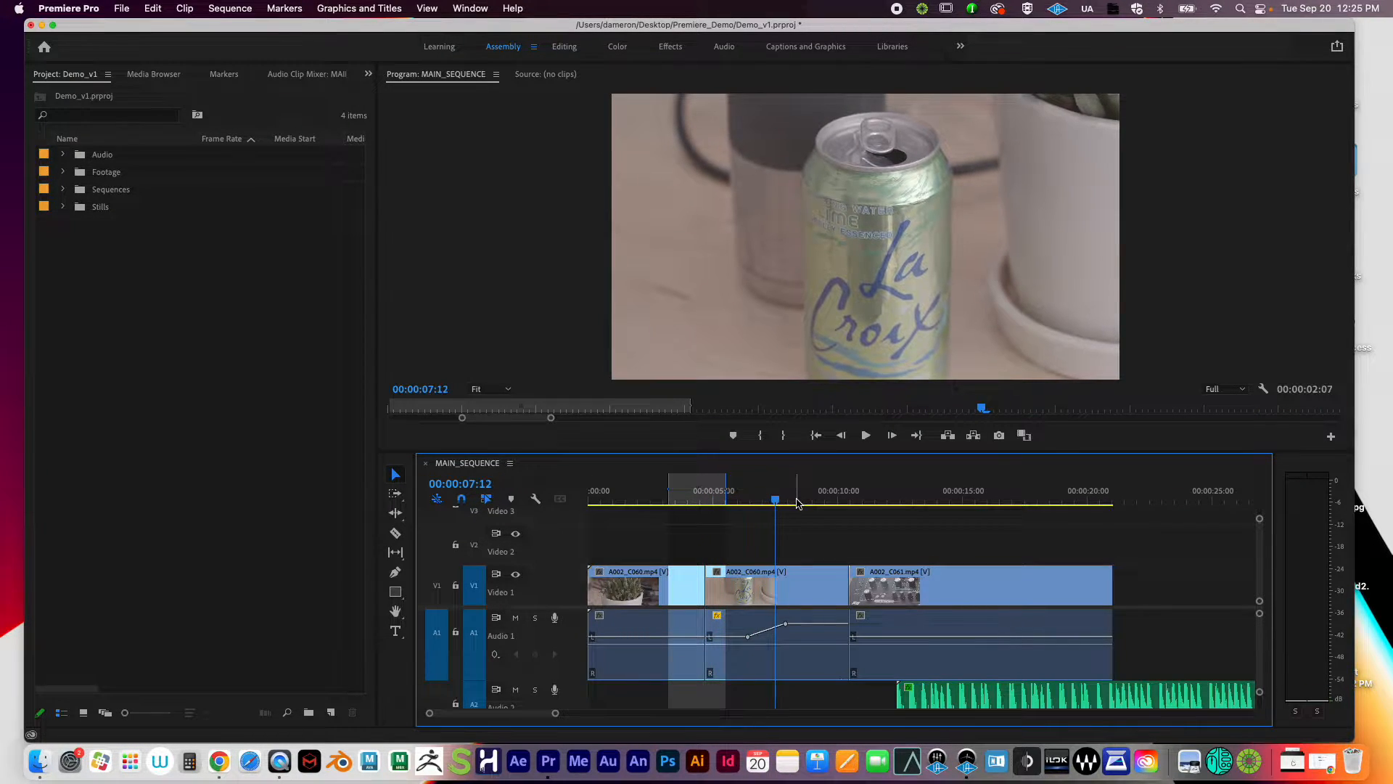
key("space")
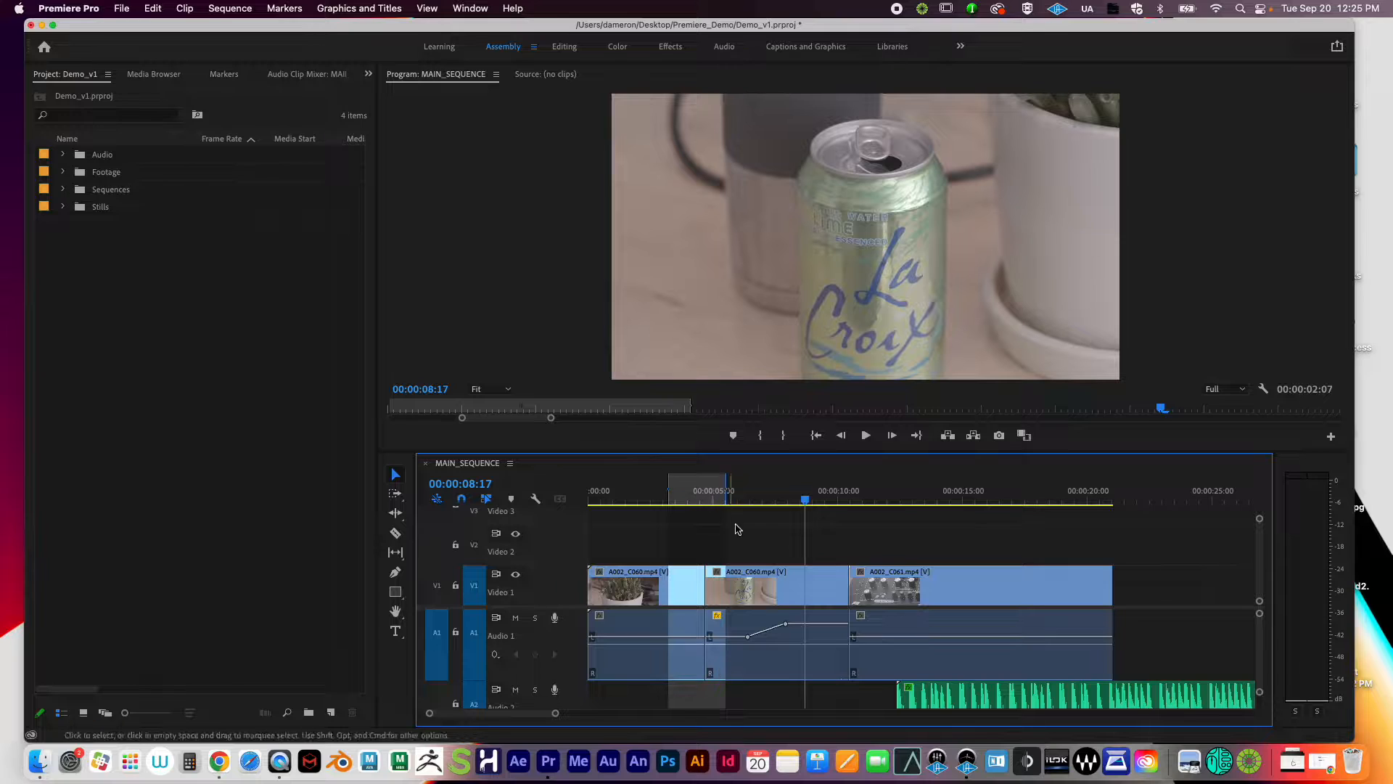
mouse_move(702, 500)
left_mouse_down()
mouse_move(677, 501)
mouse_move(744, 510)
mouse_move(663, 522)
mouse_move(727, 505)
left_mouse_up()
Step: Loop the 2-second plant-to-La Croix range a few times and save the project with Cmd+S
key("space")
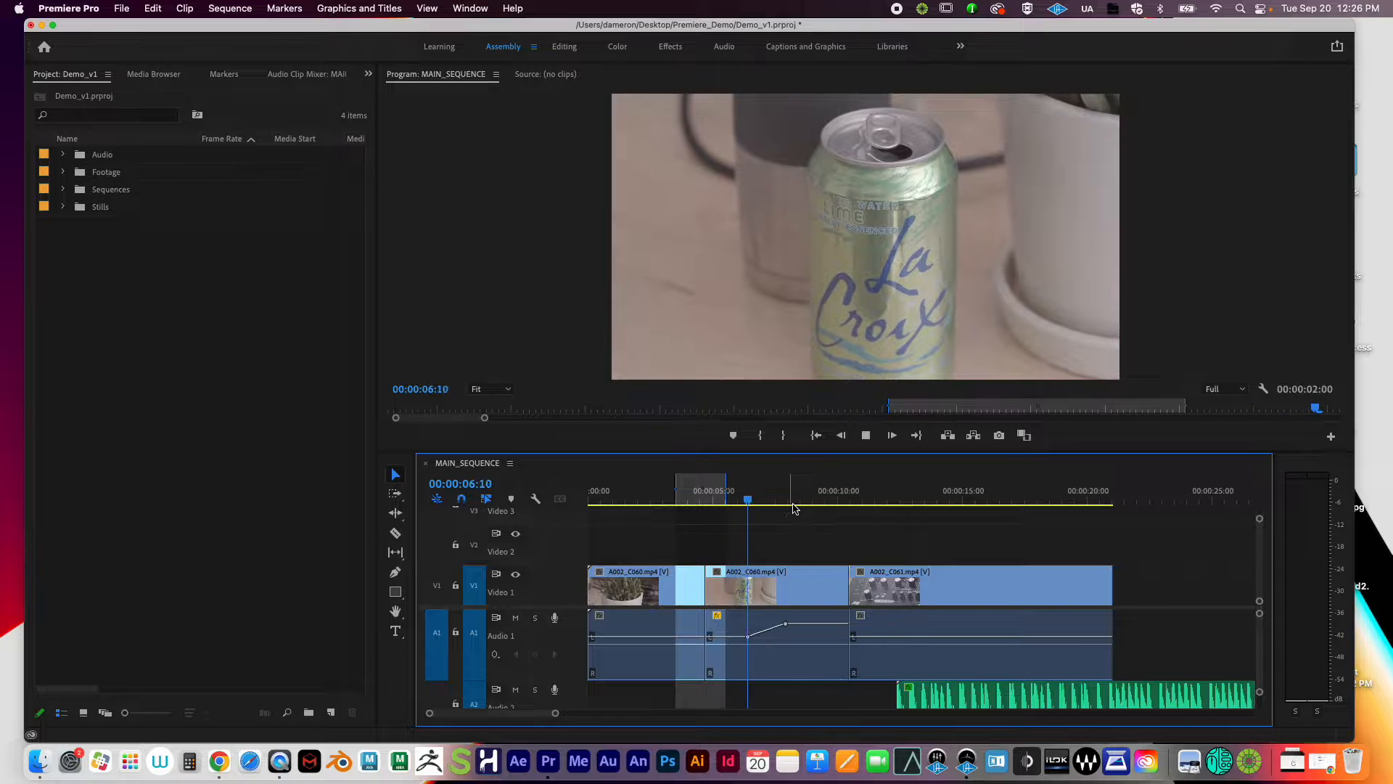
key("space")
left_click_drag(762, 485, 778, 508)
key("shift+i")
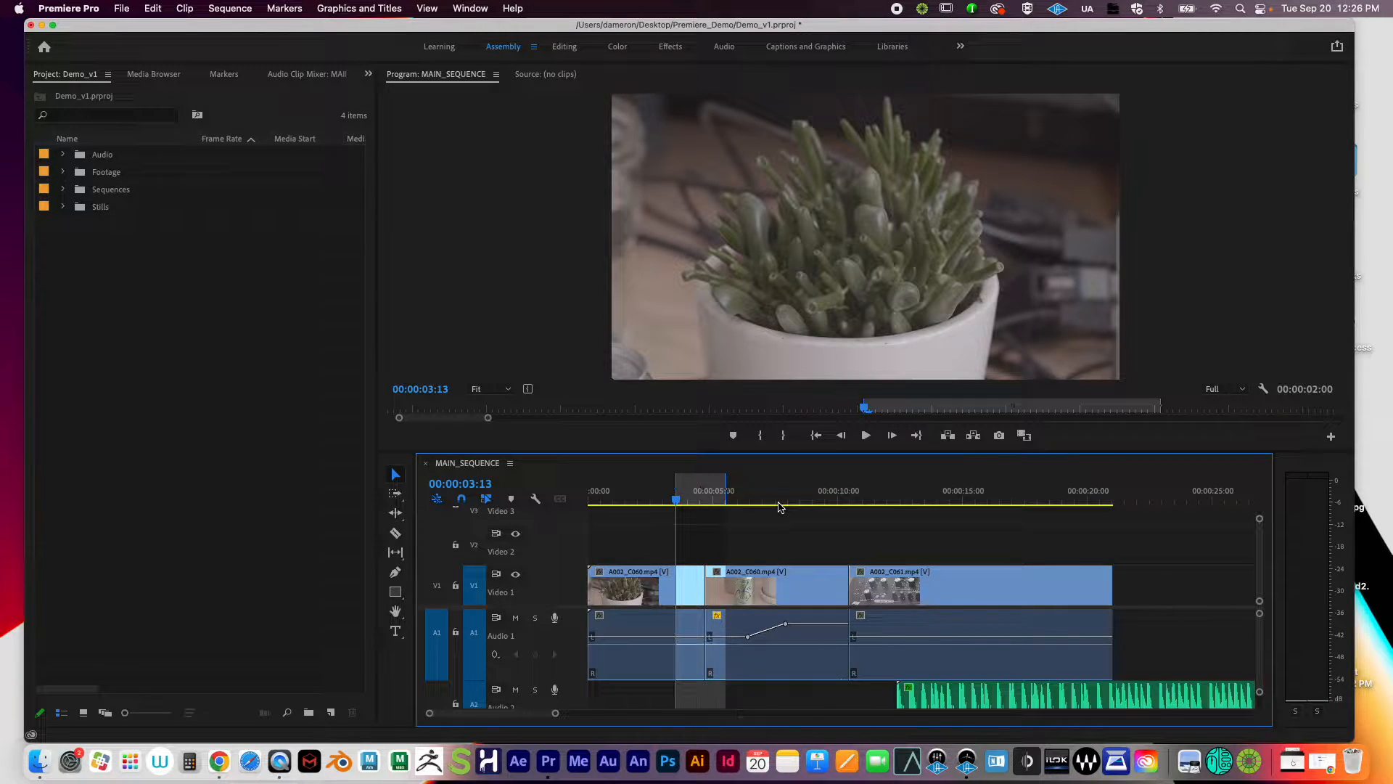
key("space")
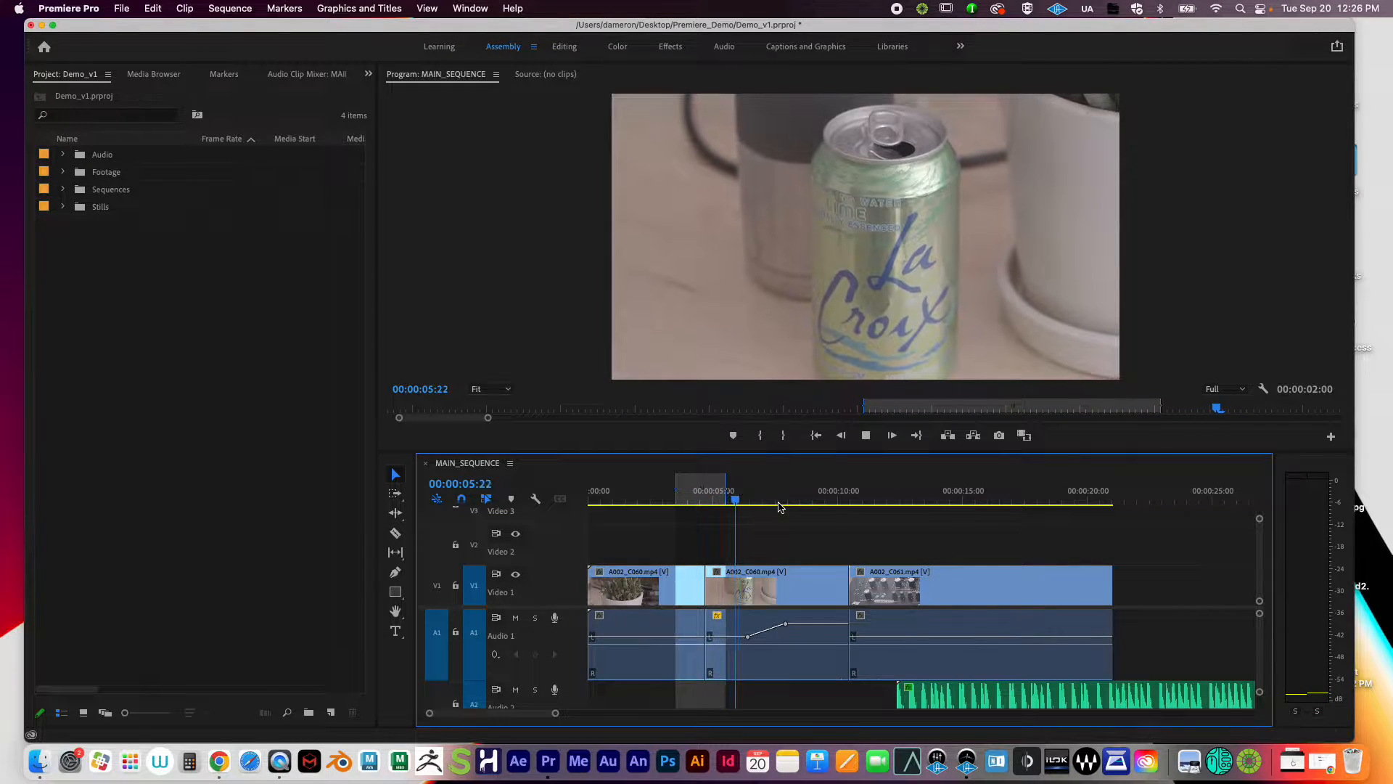
key("space")
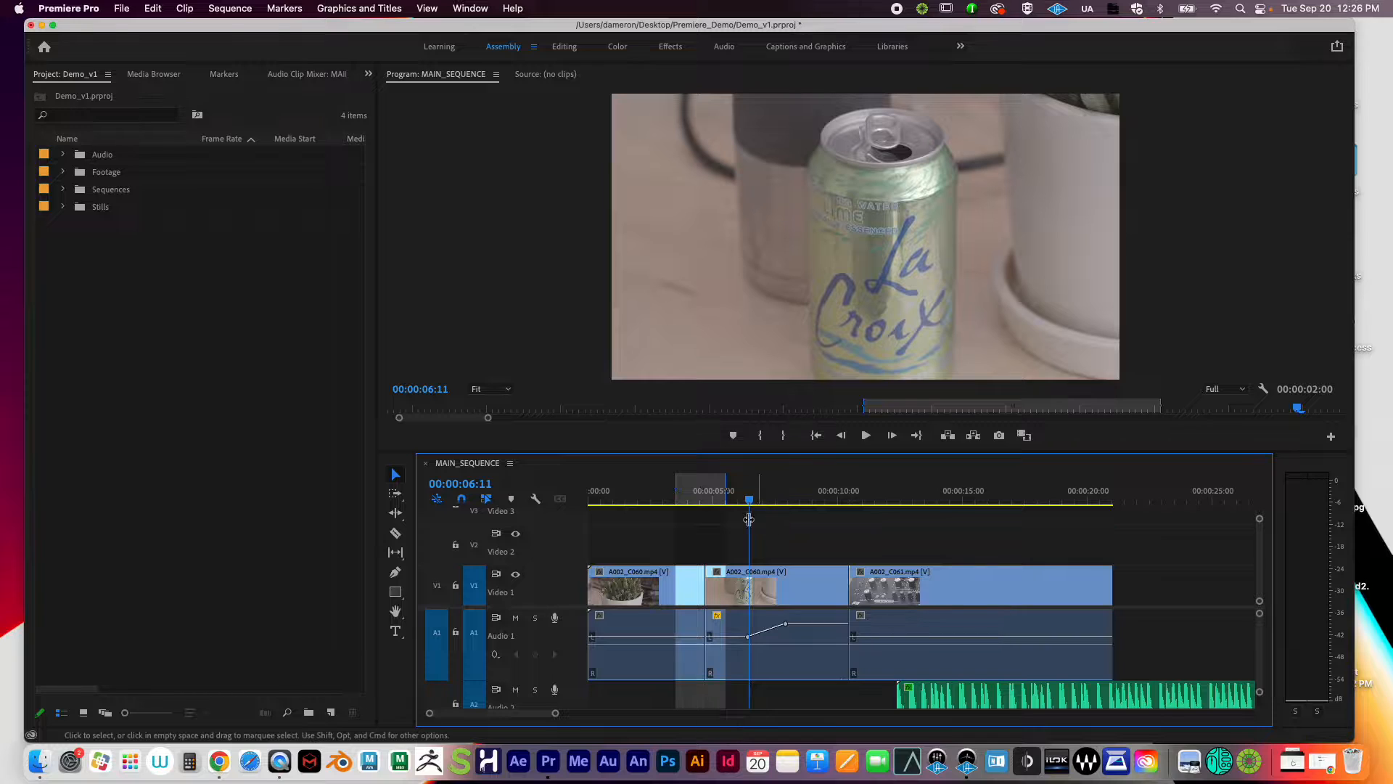
key("cmd+s")
left_click_drag(735, 499, 698, 500)
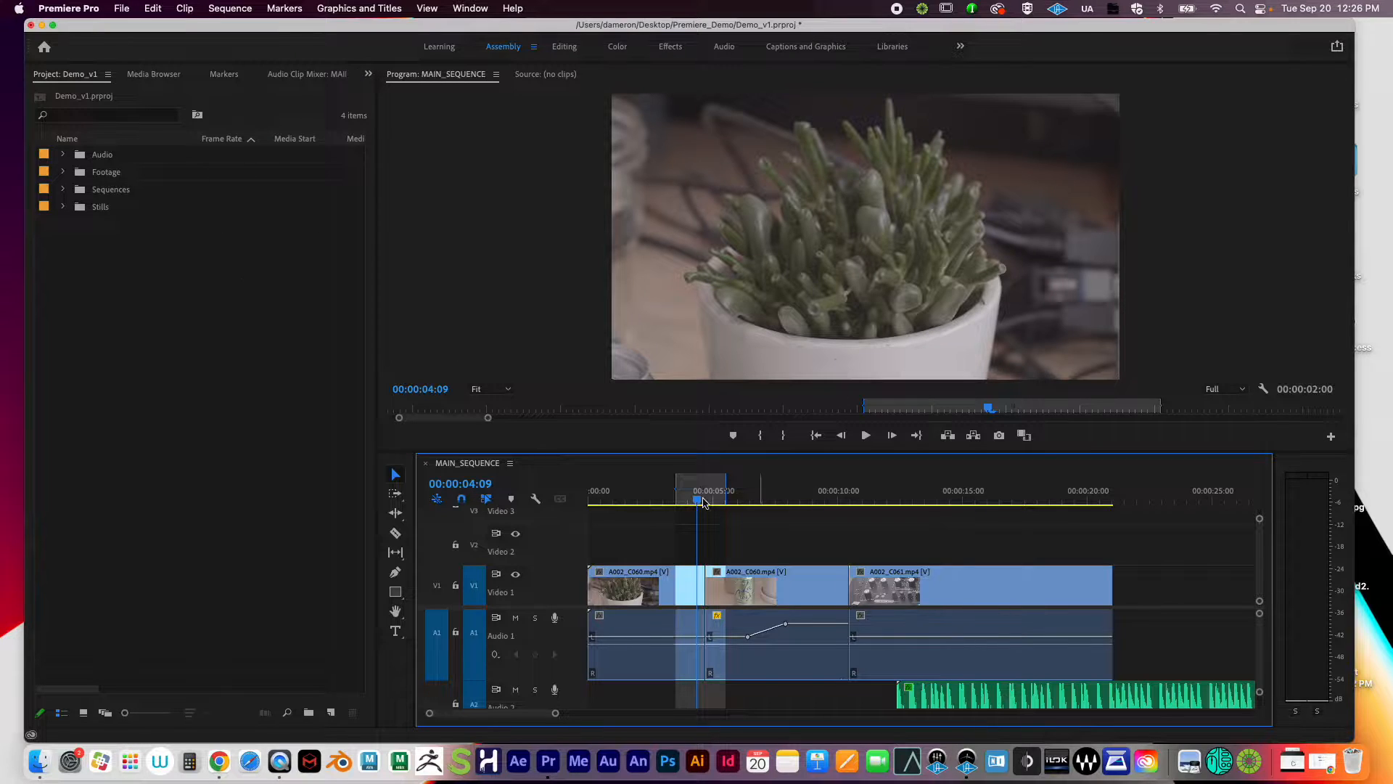
Step: In the Effects workspace, drop Video Transitions > Dissolve > Cross Dissolve onto the plant-to-La Croix cut on V1
left_click(669, 47)
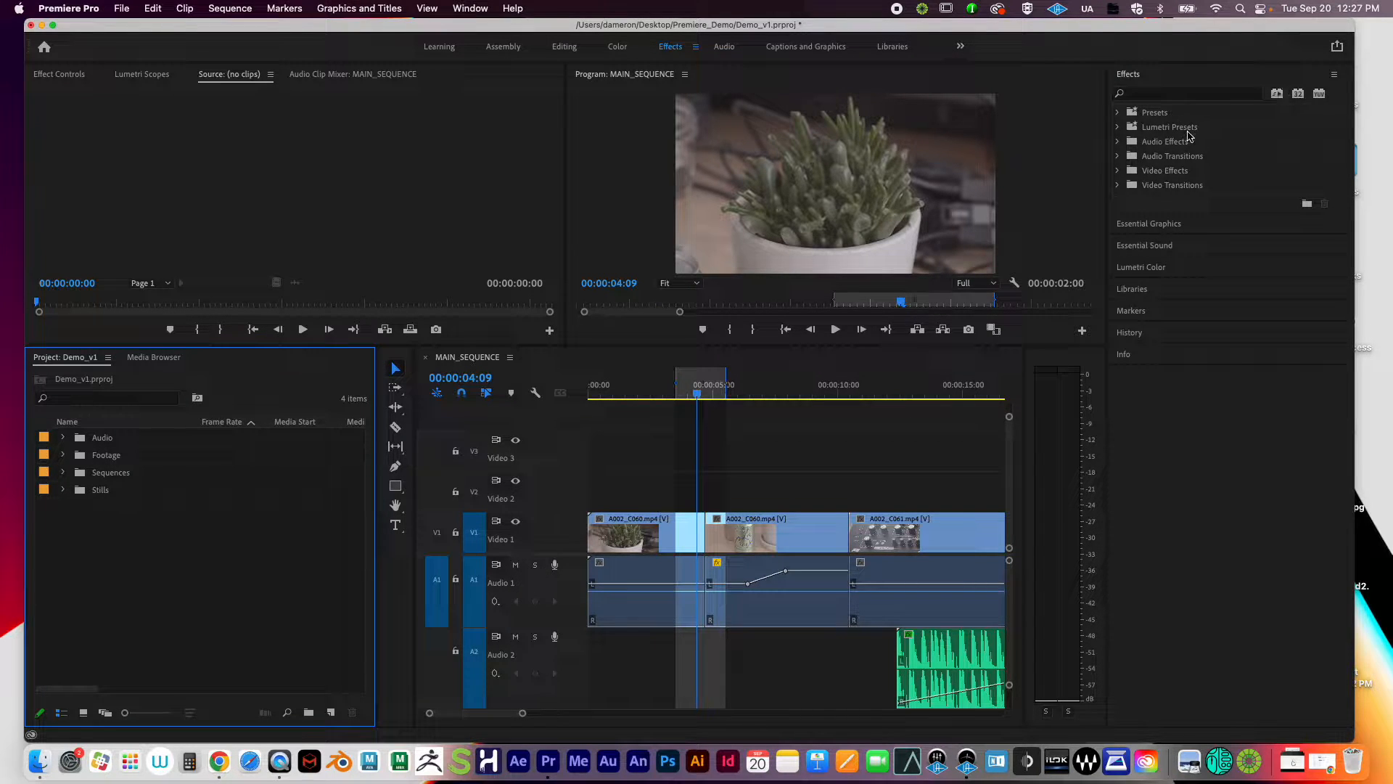
left_click(1119, 186)
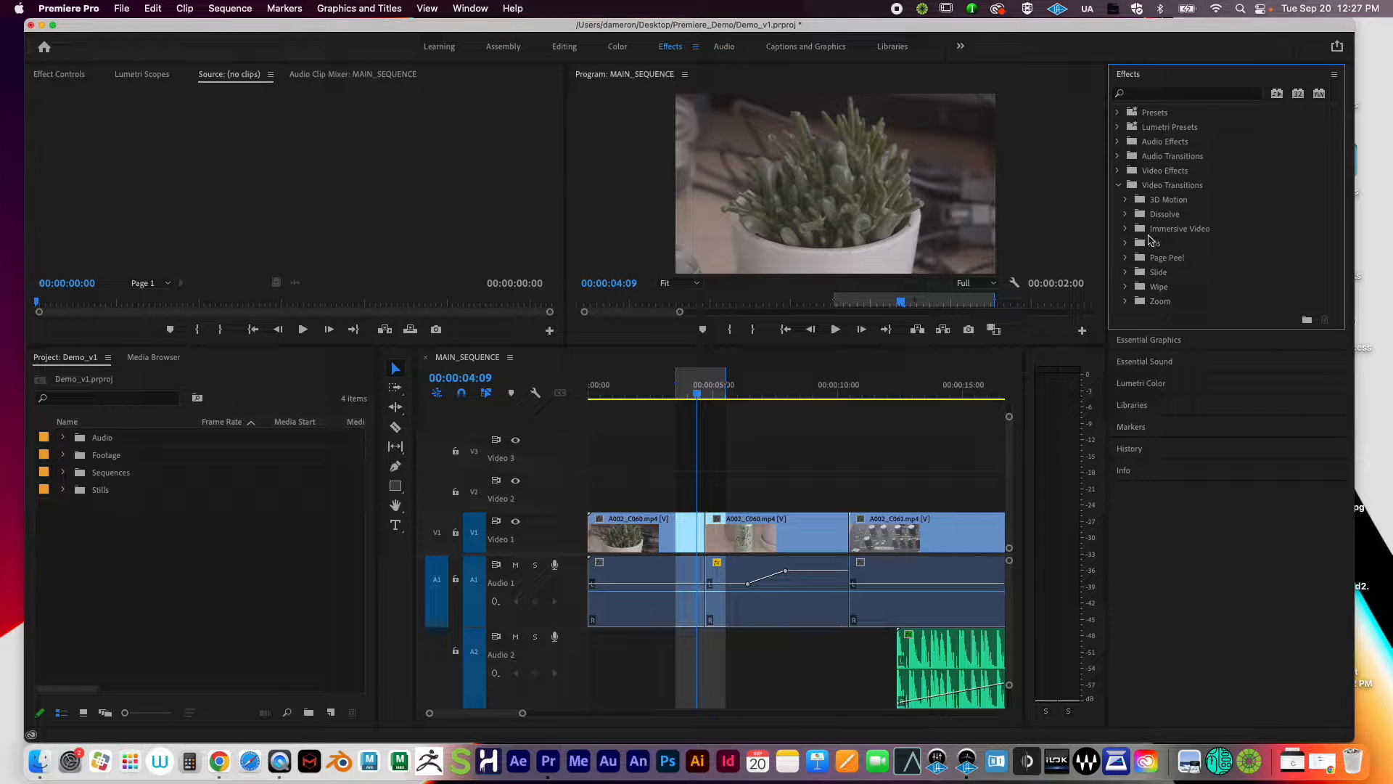
left_click(1126, 214)
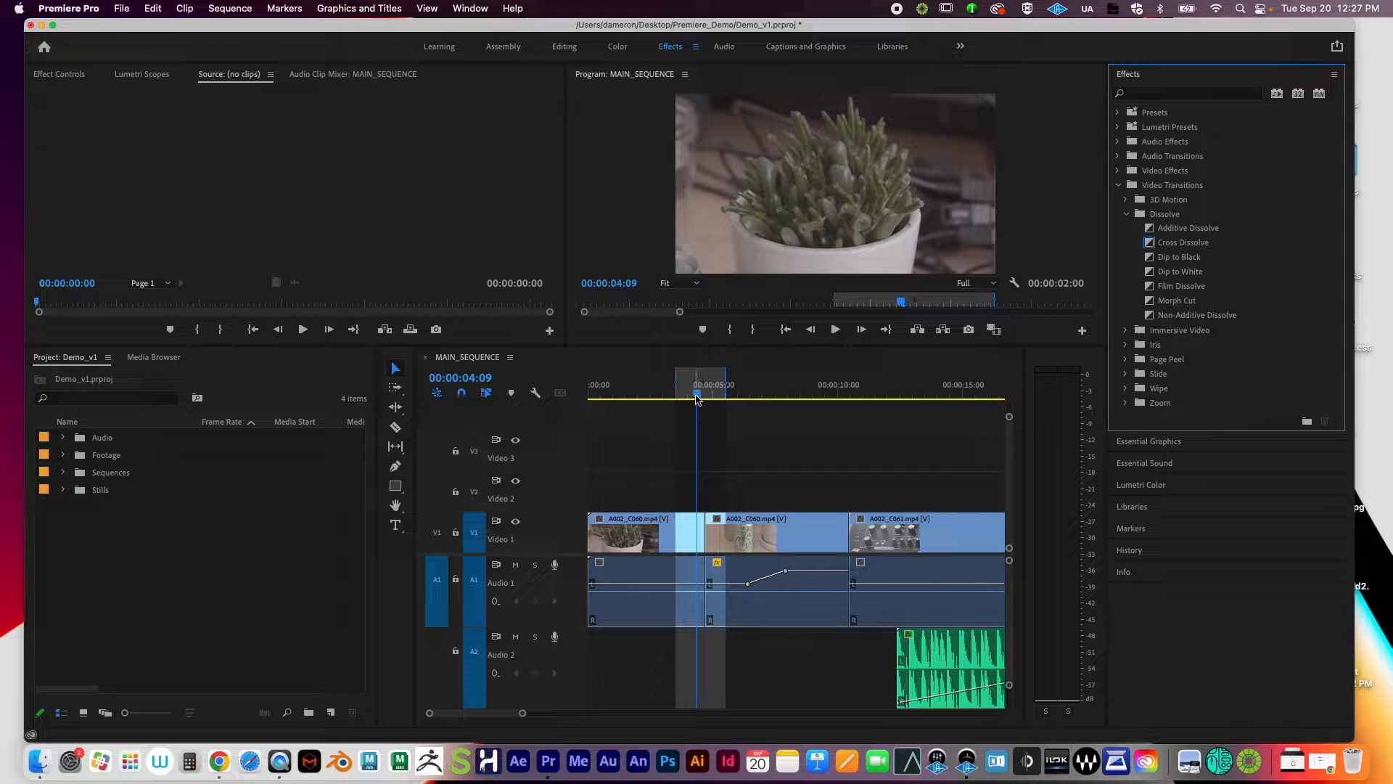
mouse_move(697, 397)
left_mouse_down()
mouse_move(721, 398)
mouse_move(707, 398)
left_mouse_up()
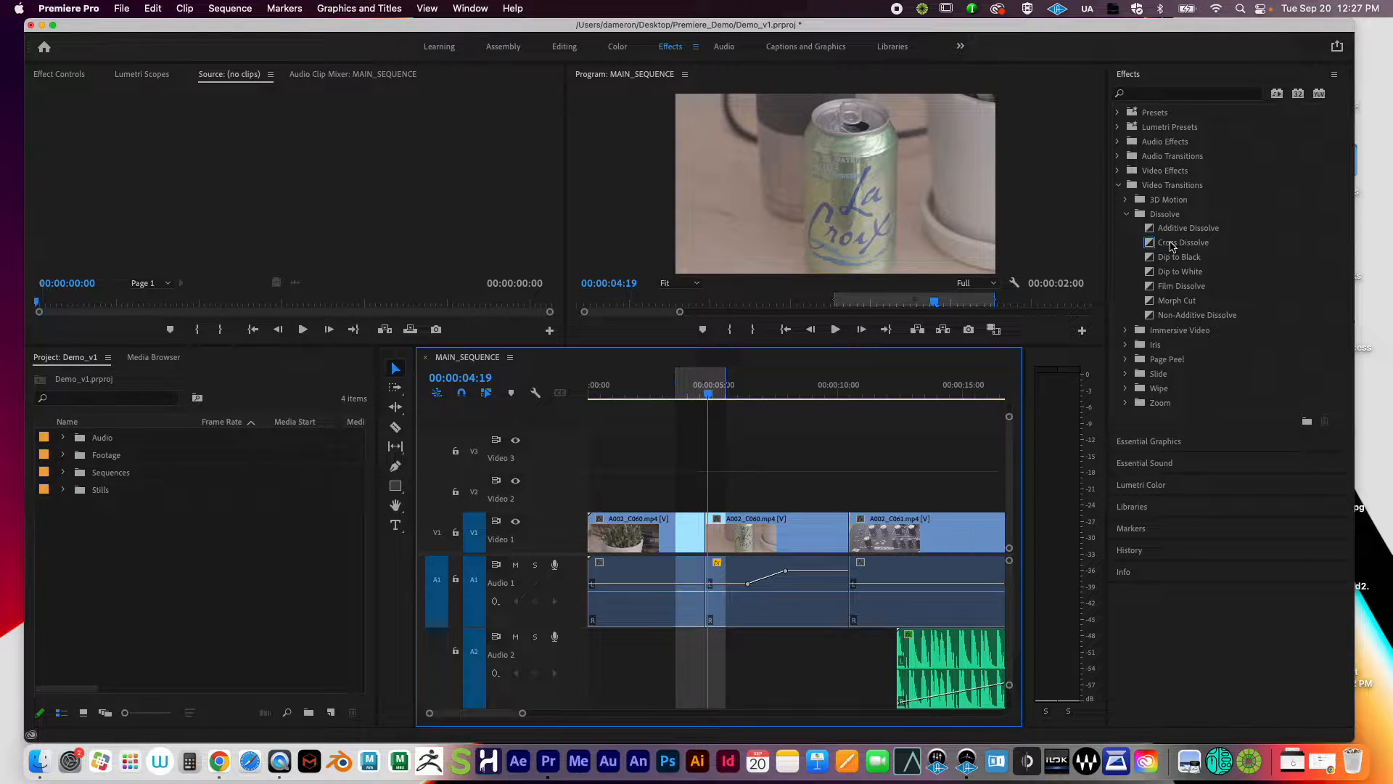
left_click_drag(1179, 249, 709, 540)
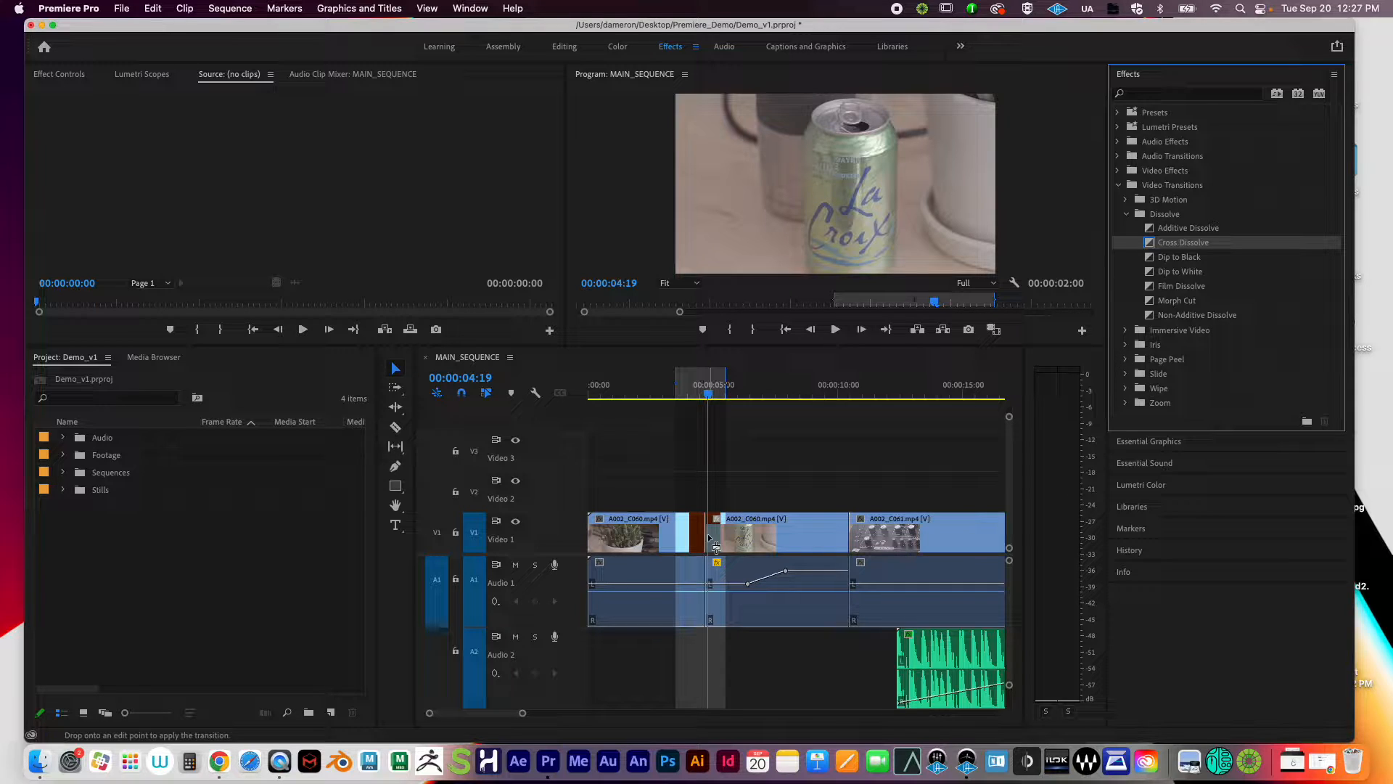
left_click_drag(709, 540, 708, 541)
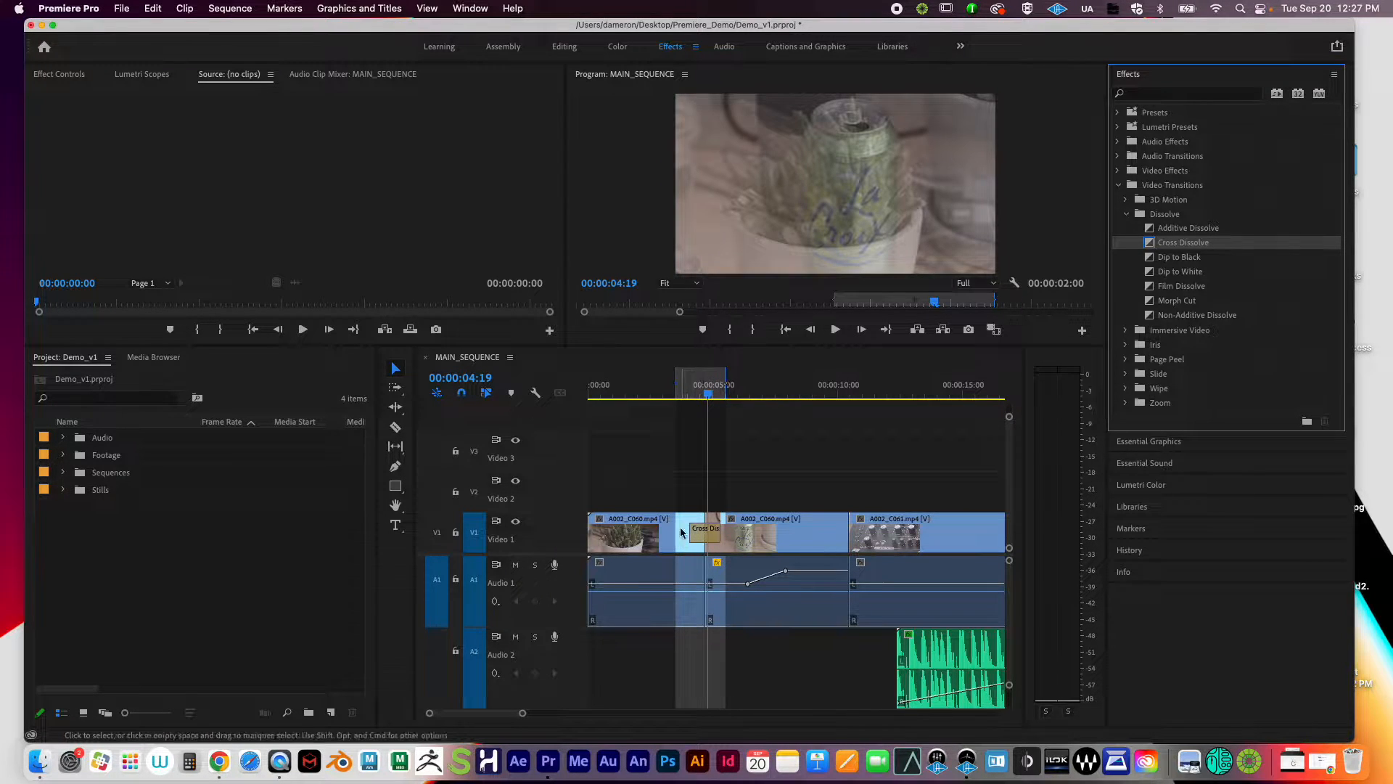
key("=")
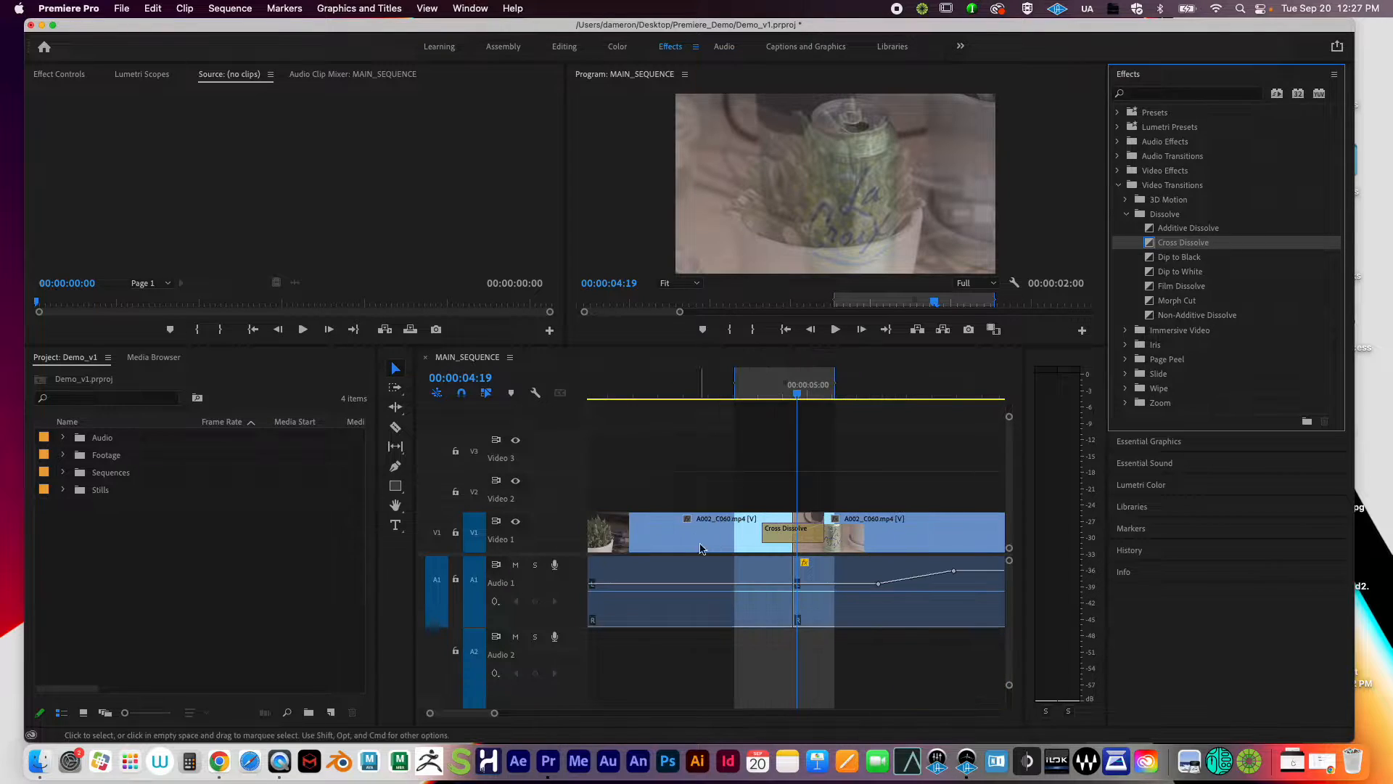
key("=")
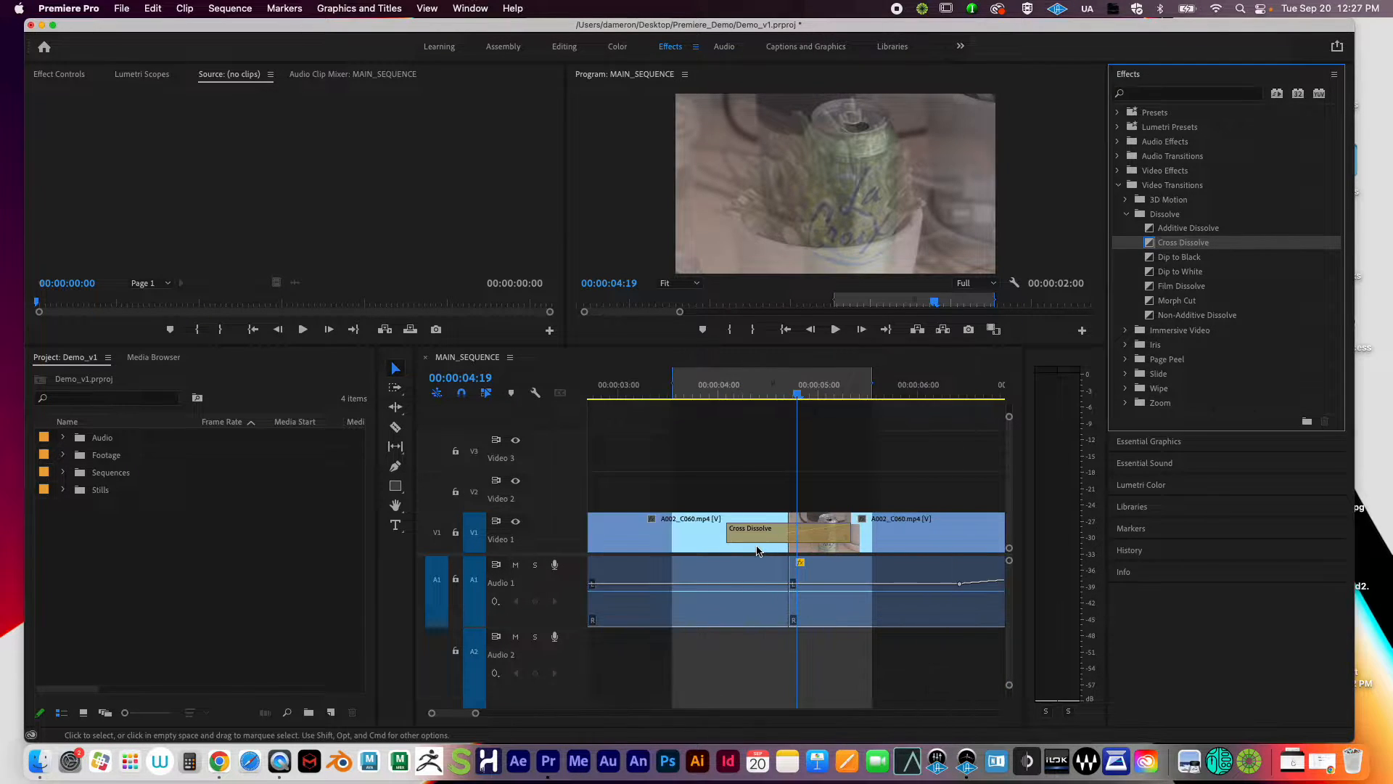
Step: Zoom in and play through the Cross Dissolve starting from 00:00:04:00
key("=")
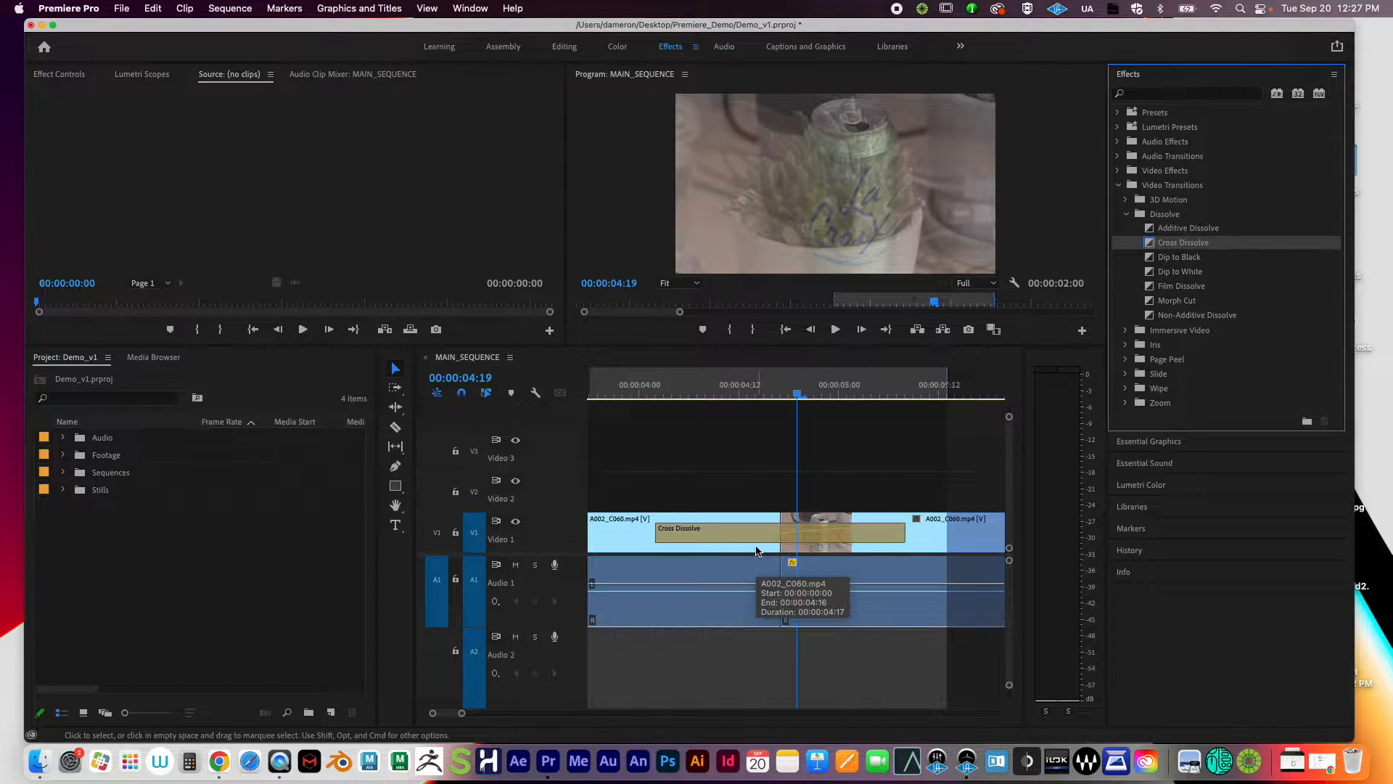
left_click(656, 397)
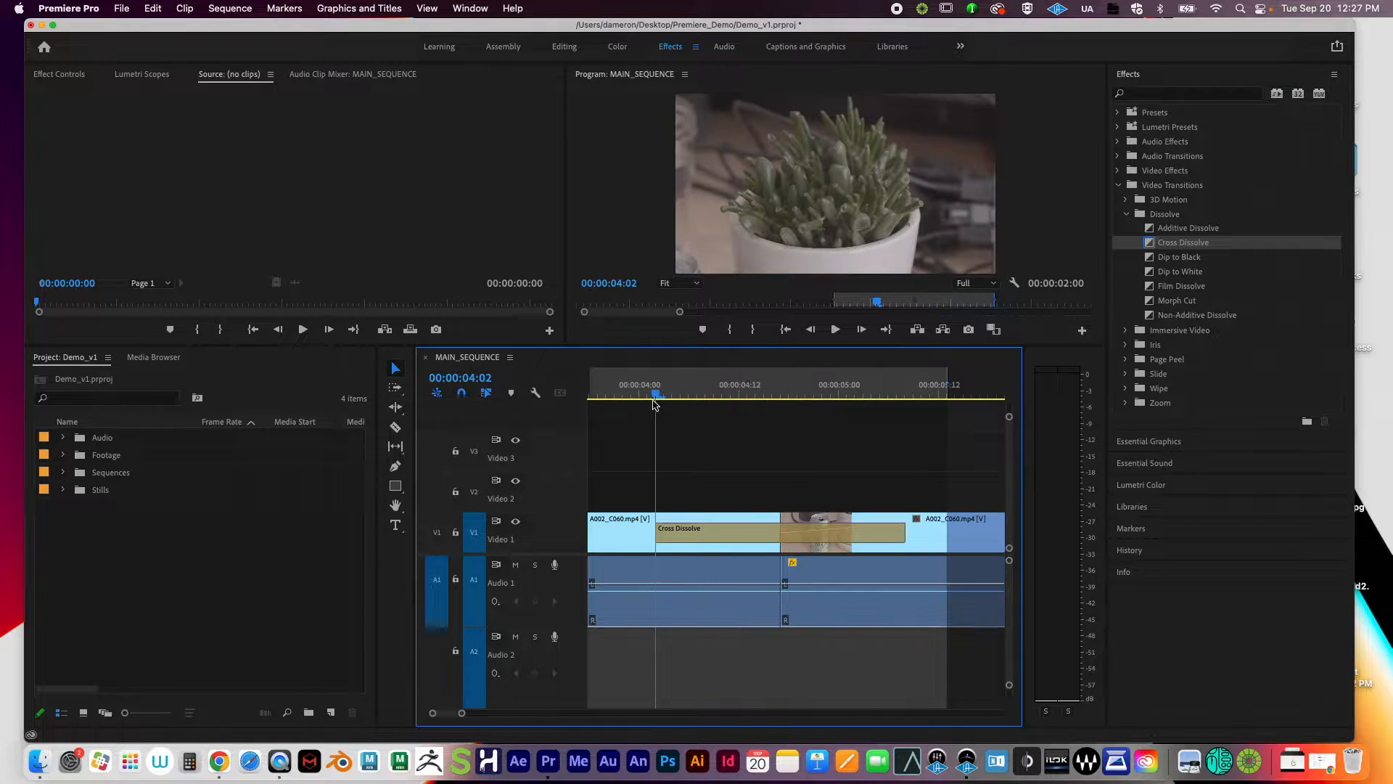
left_click_drag(653, 402, 641, 404)
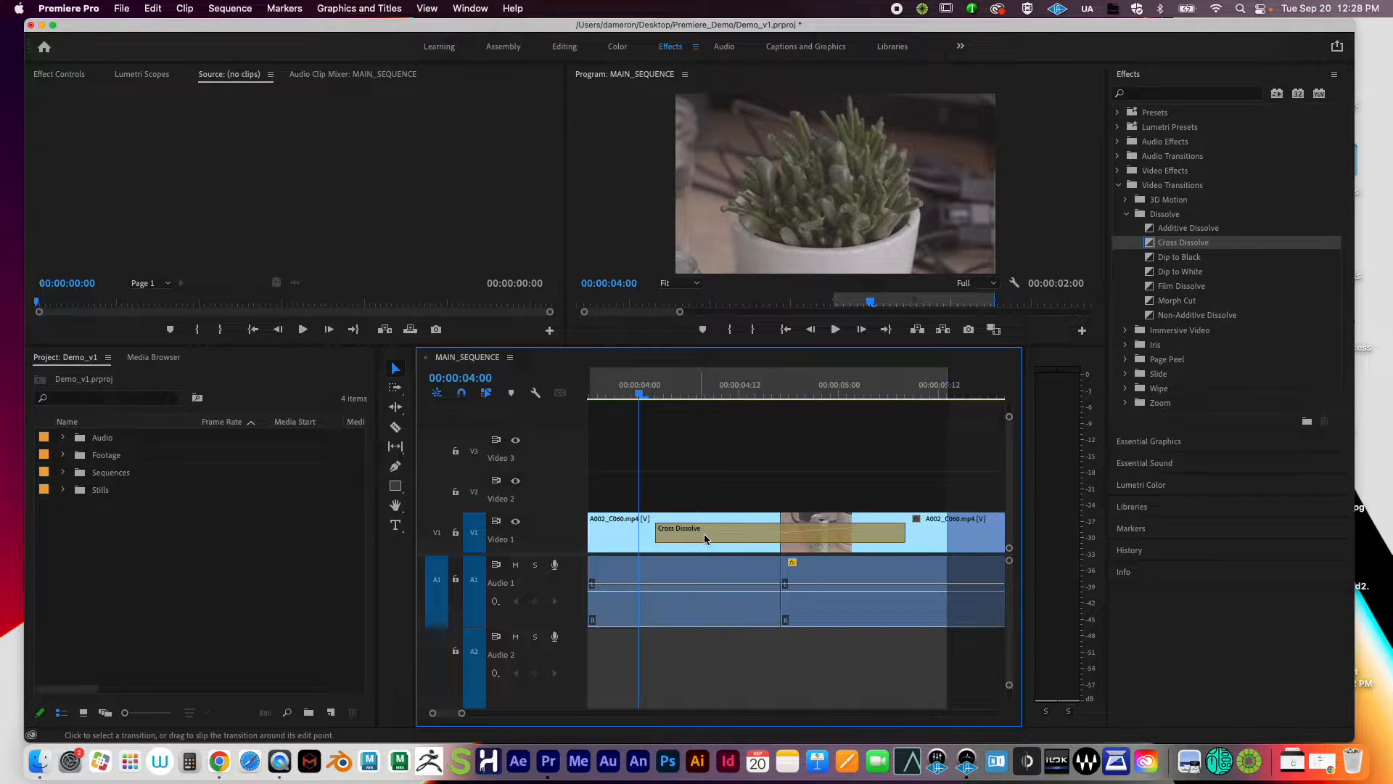
key("space")
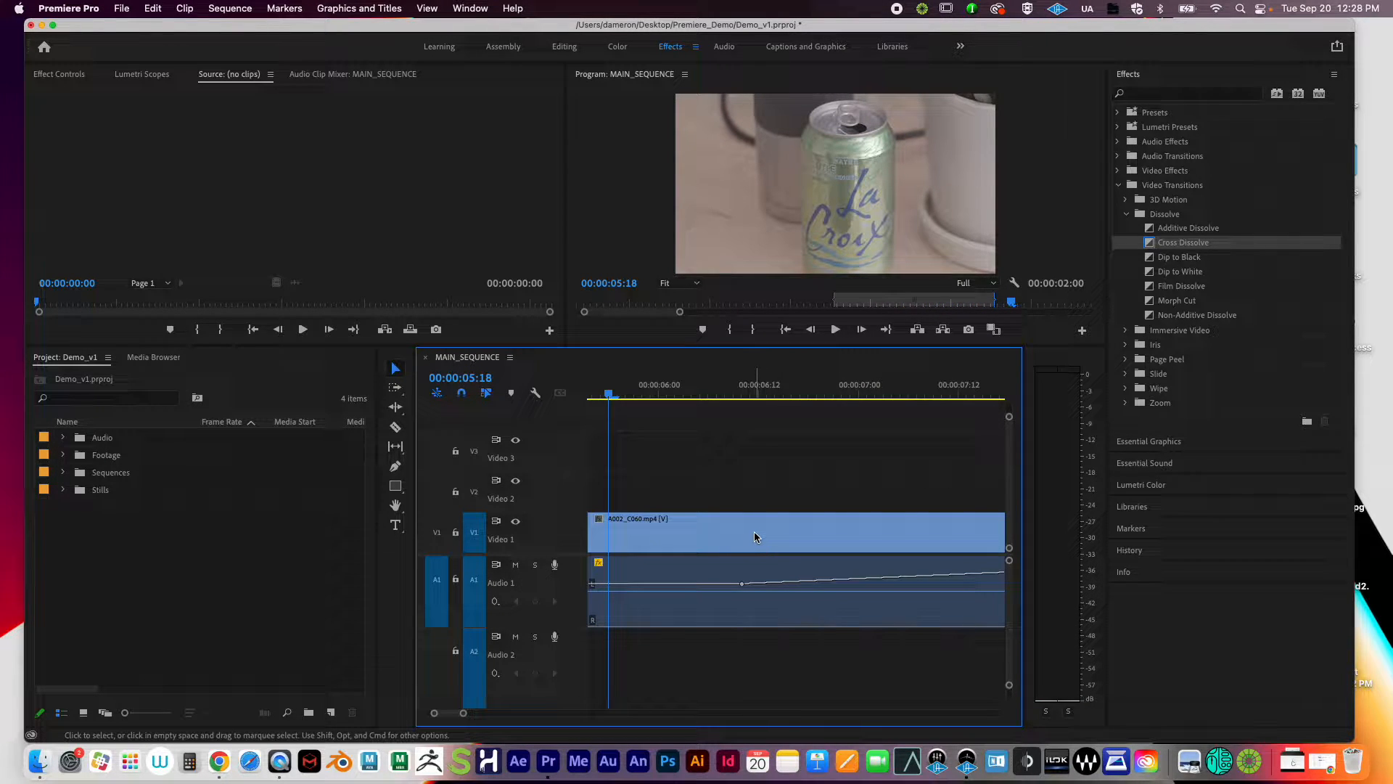
key("minus")
key("minus")
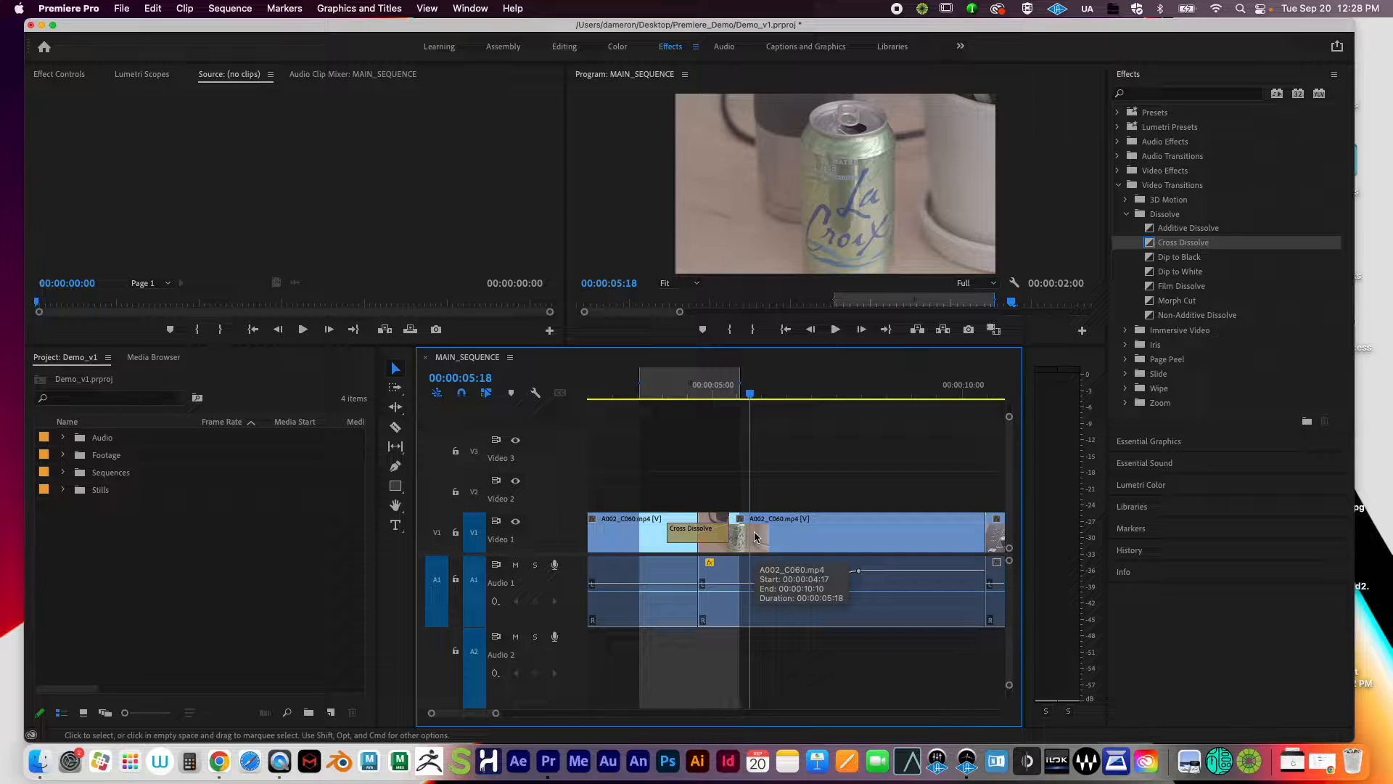
key("shift+i")
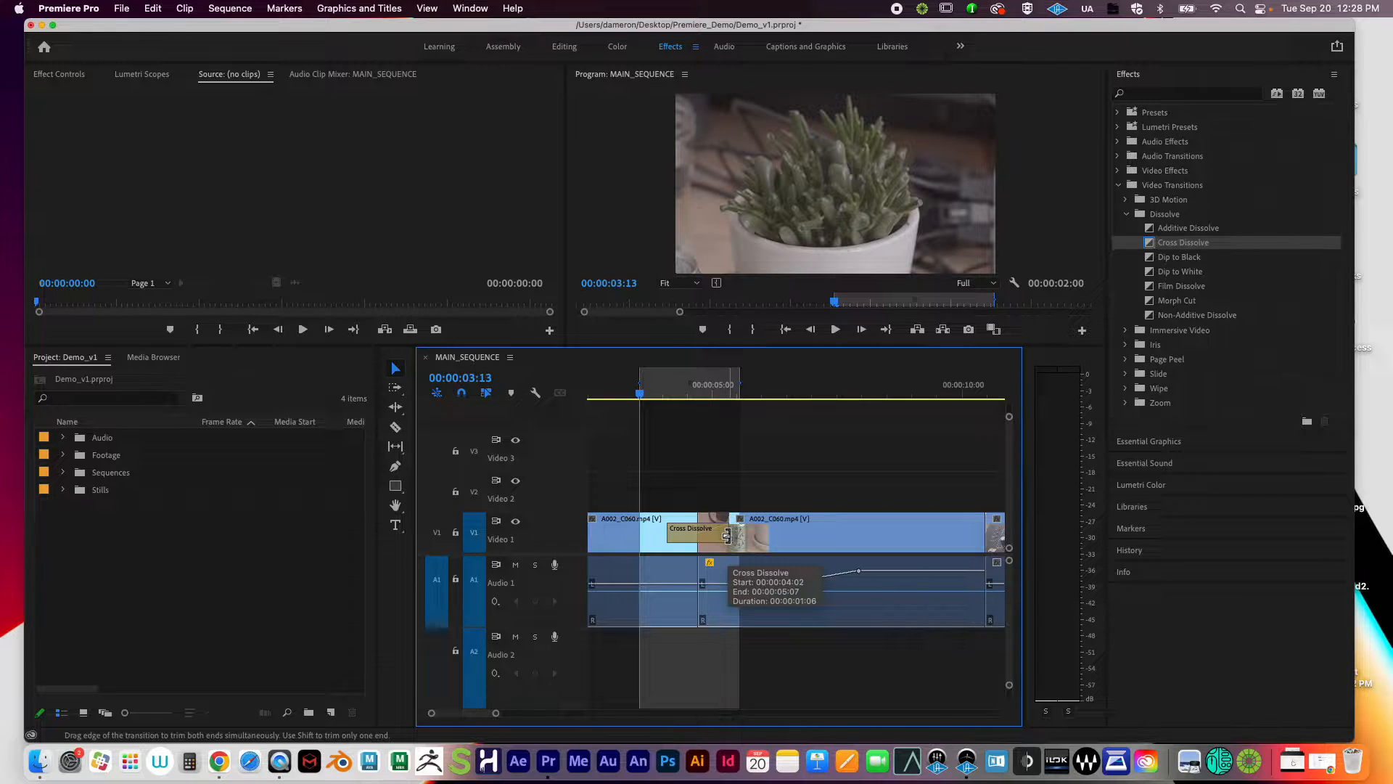
Step: Shorten, then lengthen the Cross Dissolve, previewing from a new in point at 00:00:03:01
left_click_drag(728, 535, 705, 537)
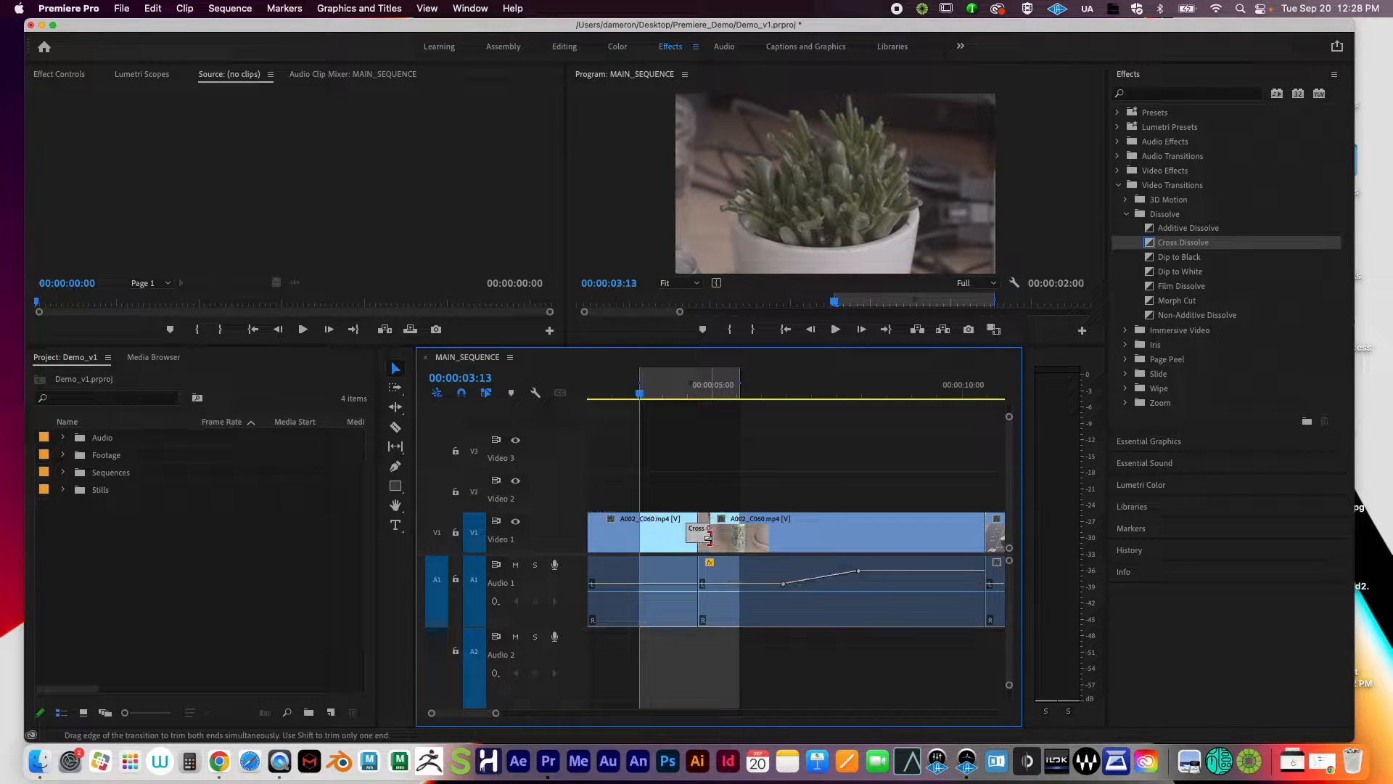
key("space")
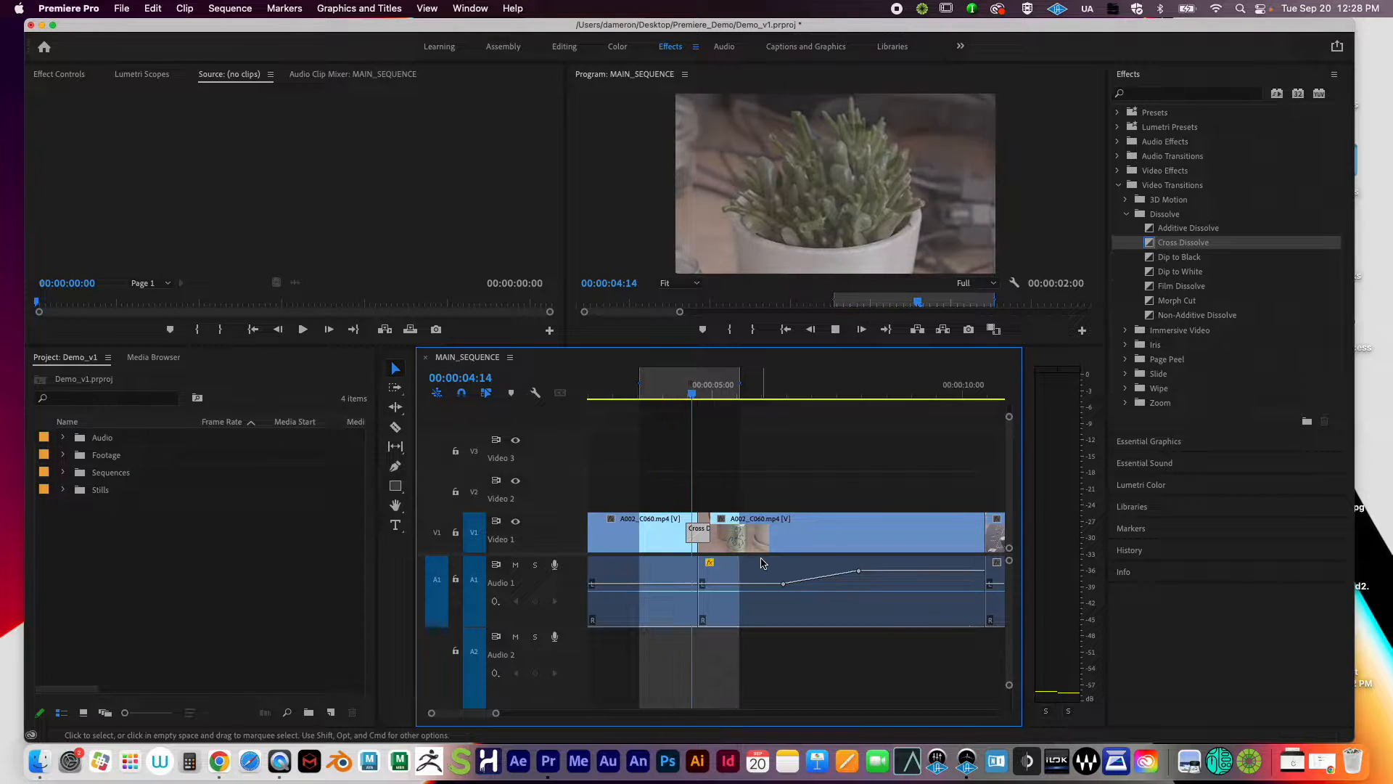
key("space")
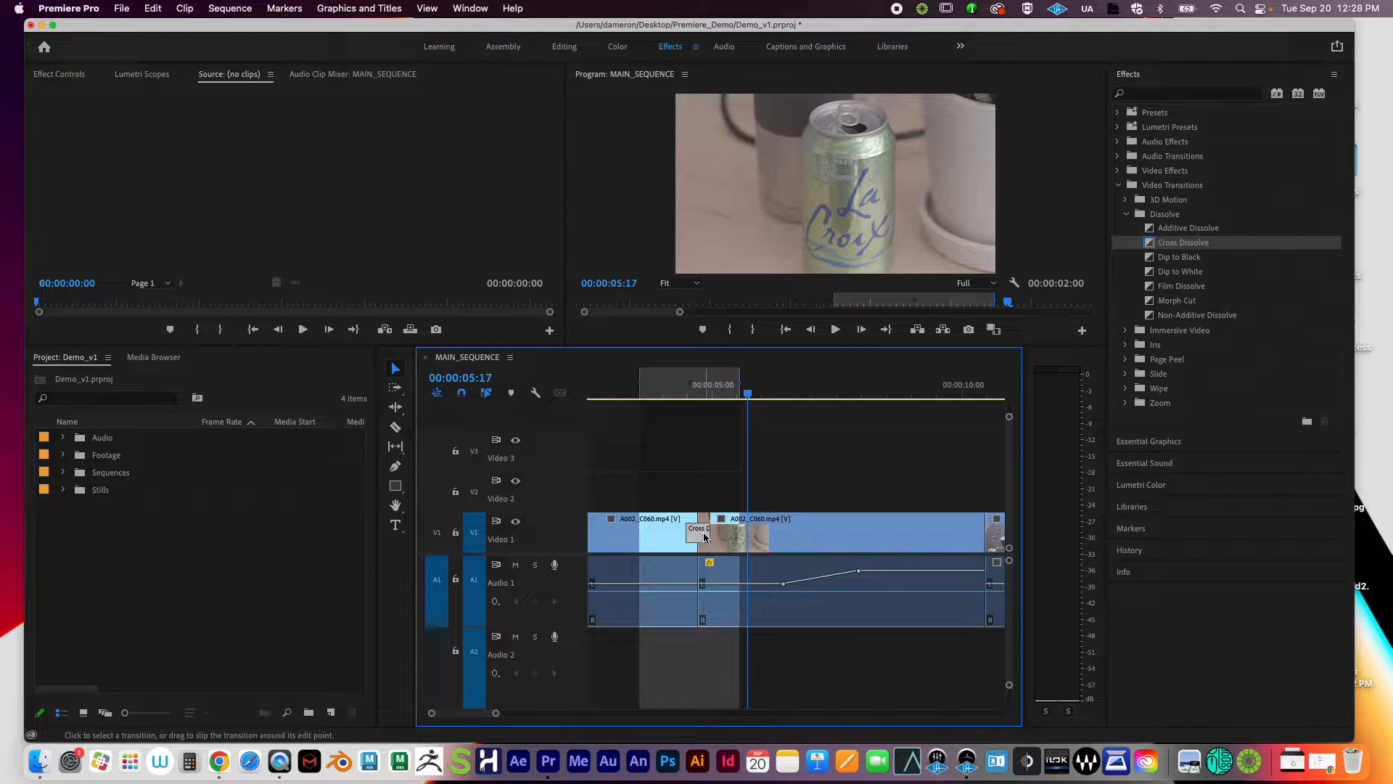
left_click_drag(709, 537, 755, 543)
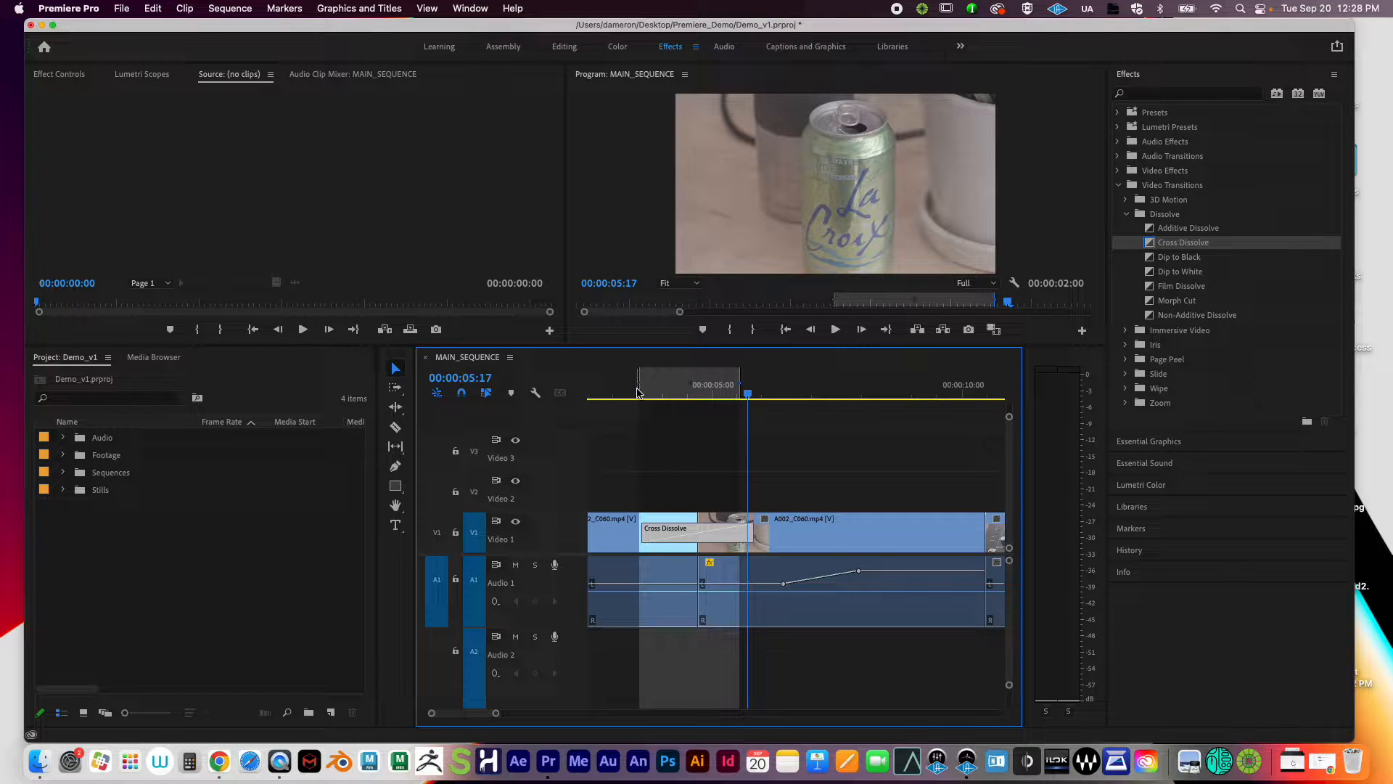
left_click(616, 394)
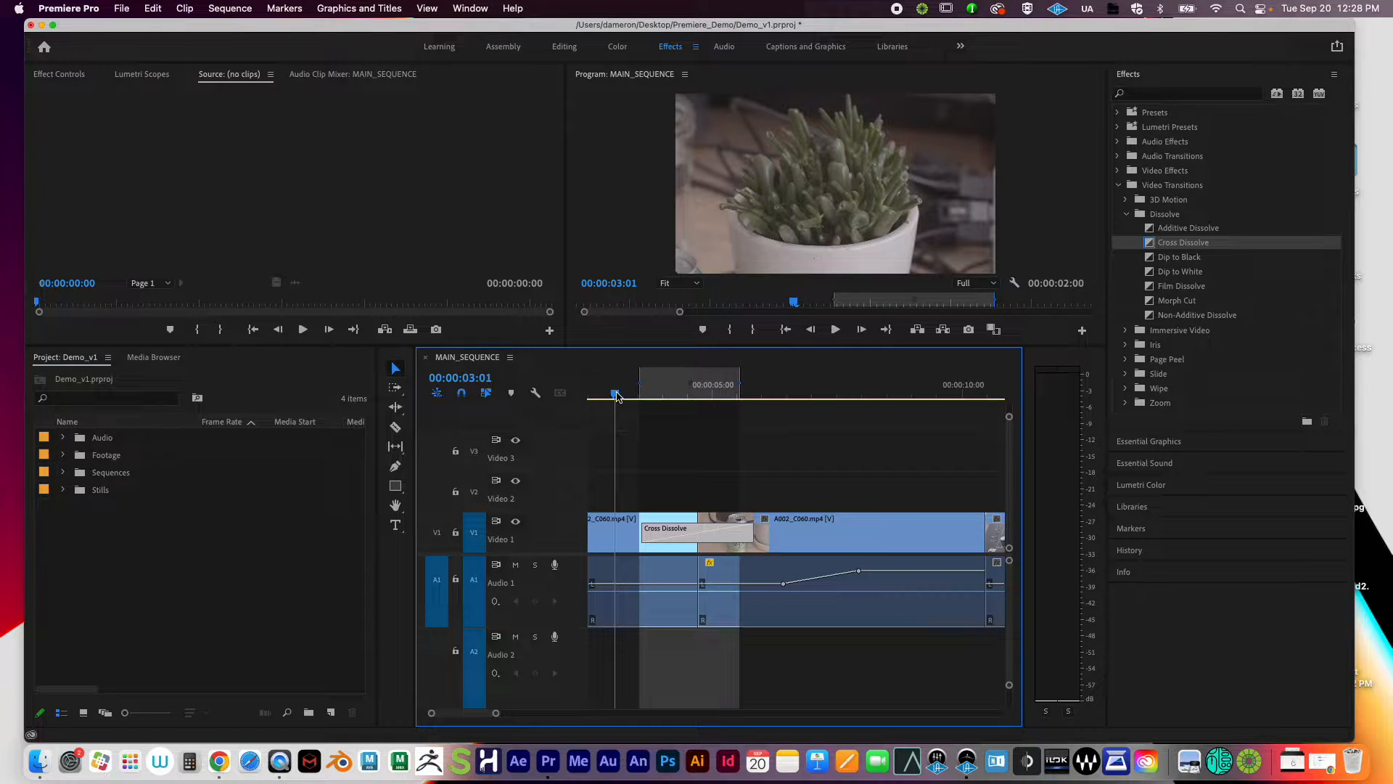
key("i")
key("space")
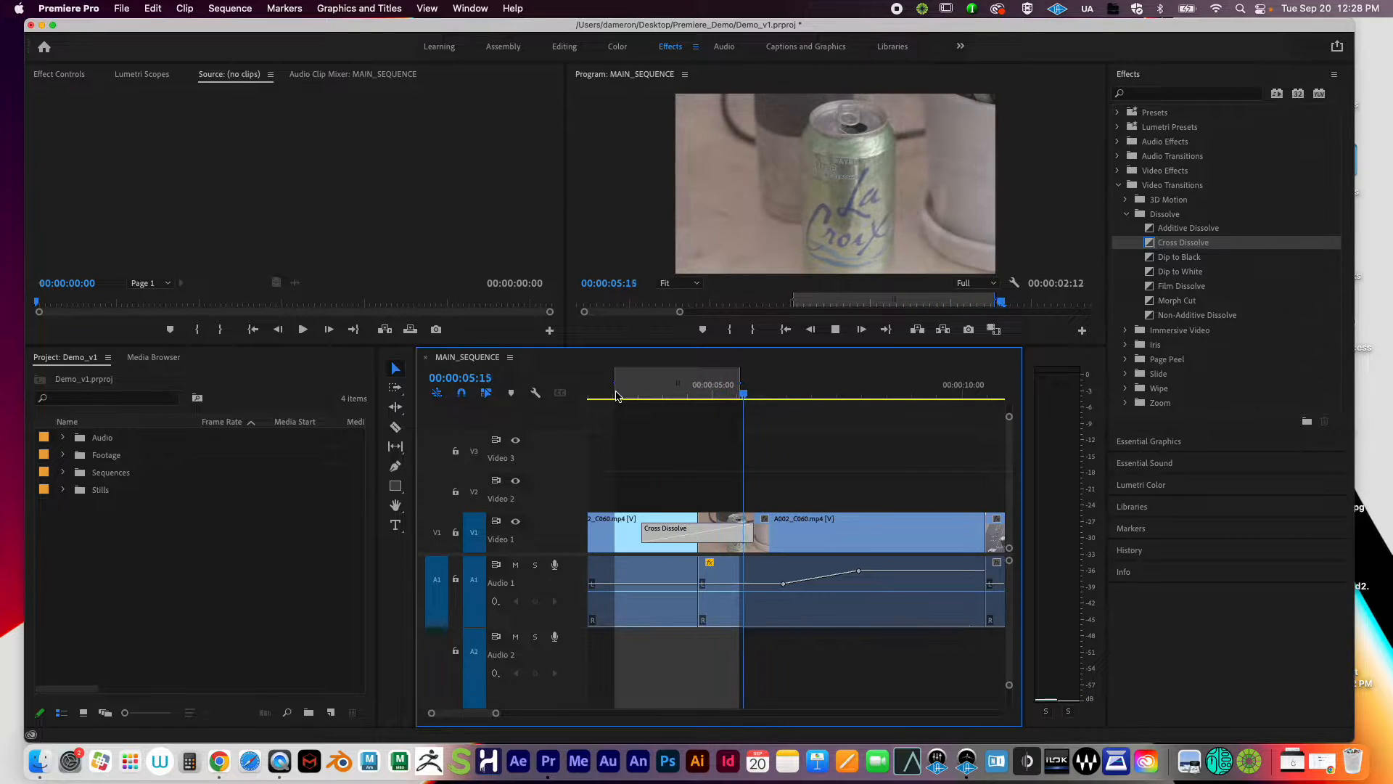
key("space")
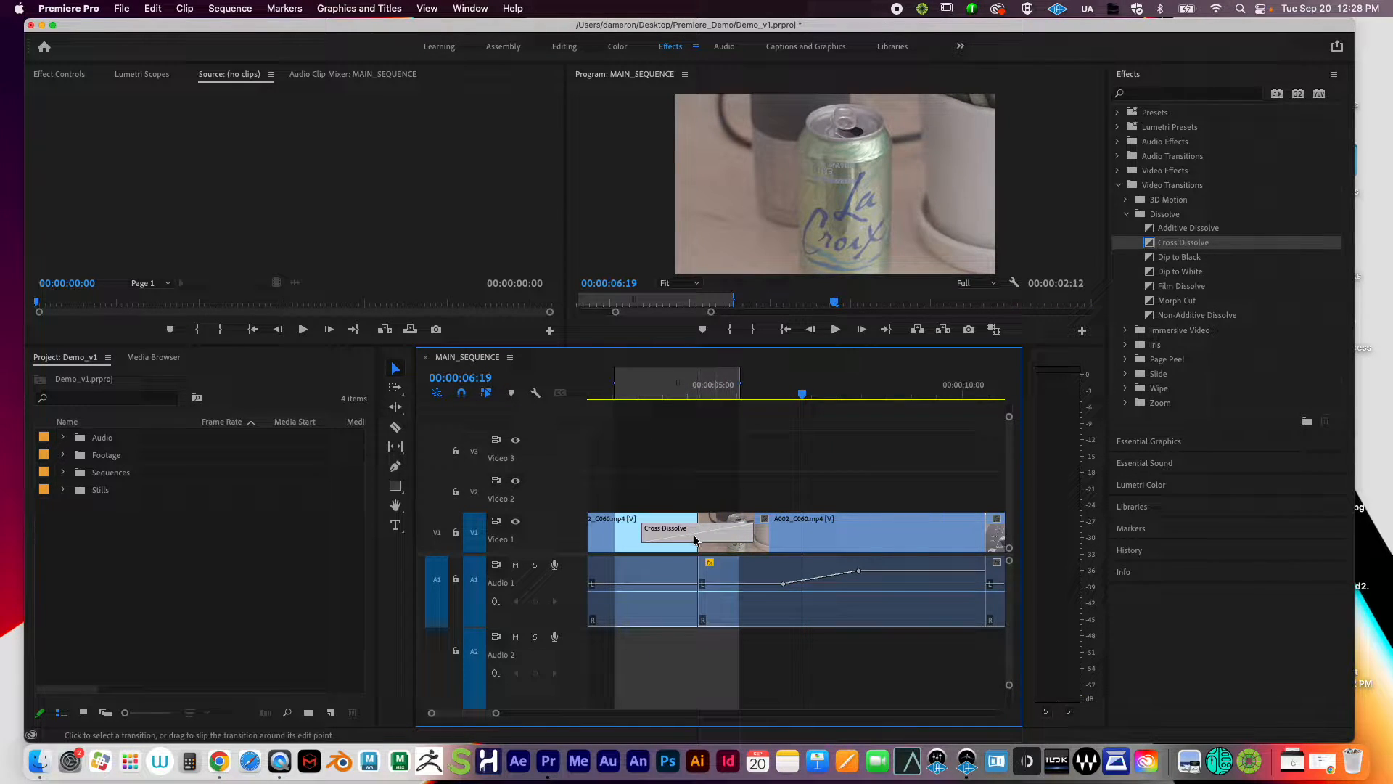
Step: Select and delete the Cross Dissolve, leaving a straight cut
left_click(705, 505)
left_click(710, 538)
key("Delete")
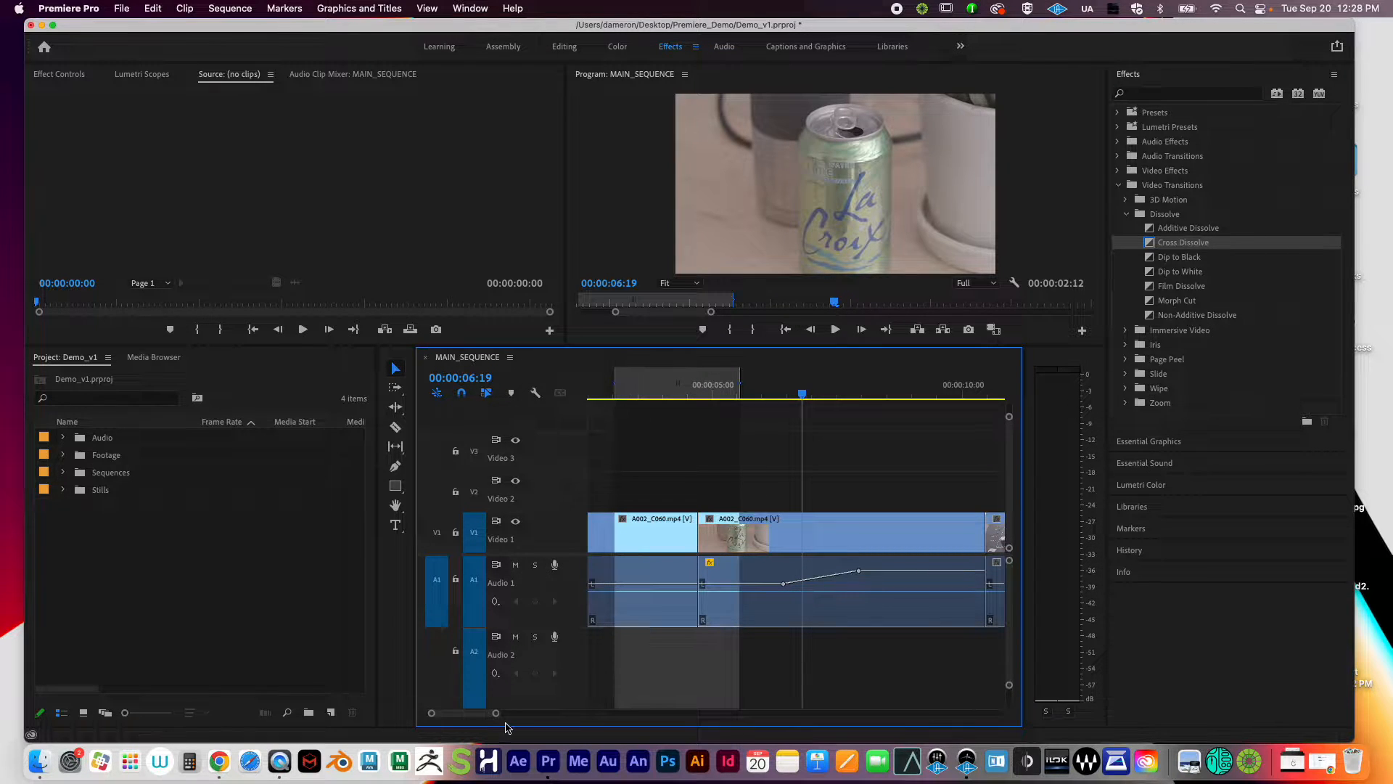
Step: Set the out point at 00:00:18:01, play from the La Croix shot, and lower the timeline divider
left_click_drag(496, 713, 643, 728)
left_click_drag(625, 386, 940, 398)
key("o")
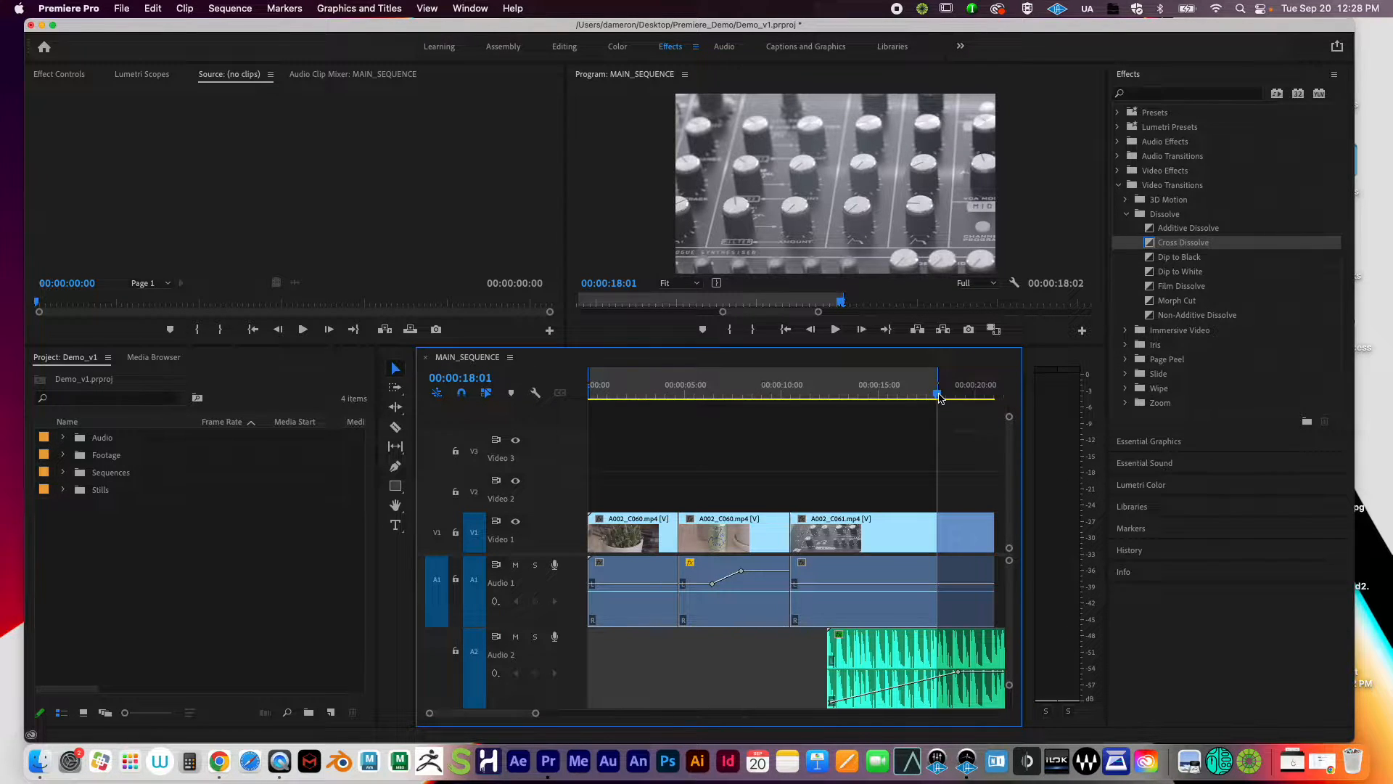
left_click_drag(813, 397, 874, 416)
key("space")
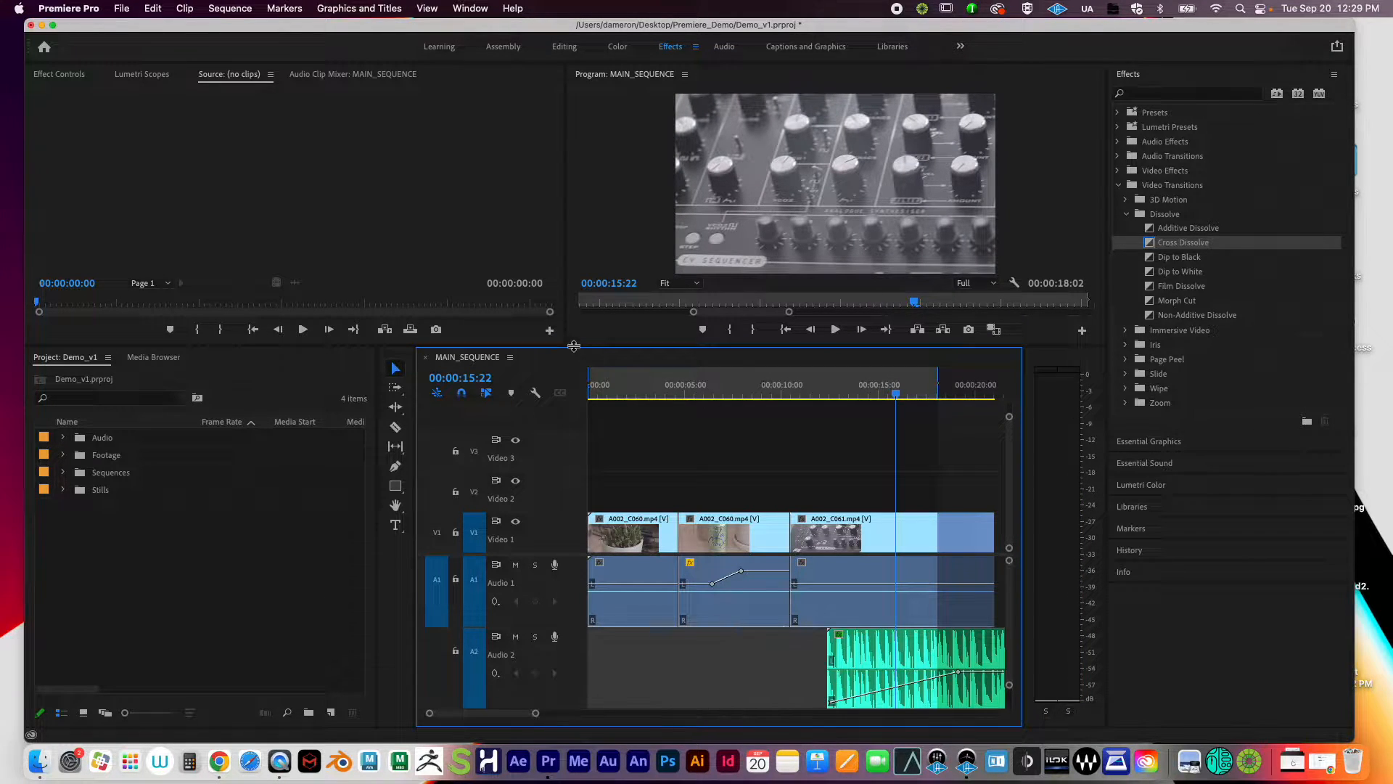
left_click_drag(573, 346, 571, 508)
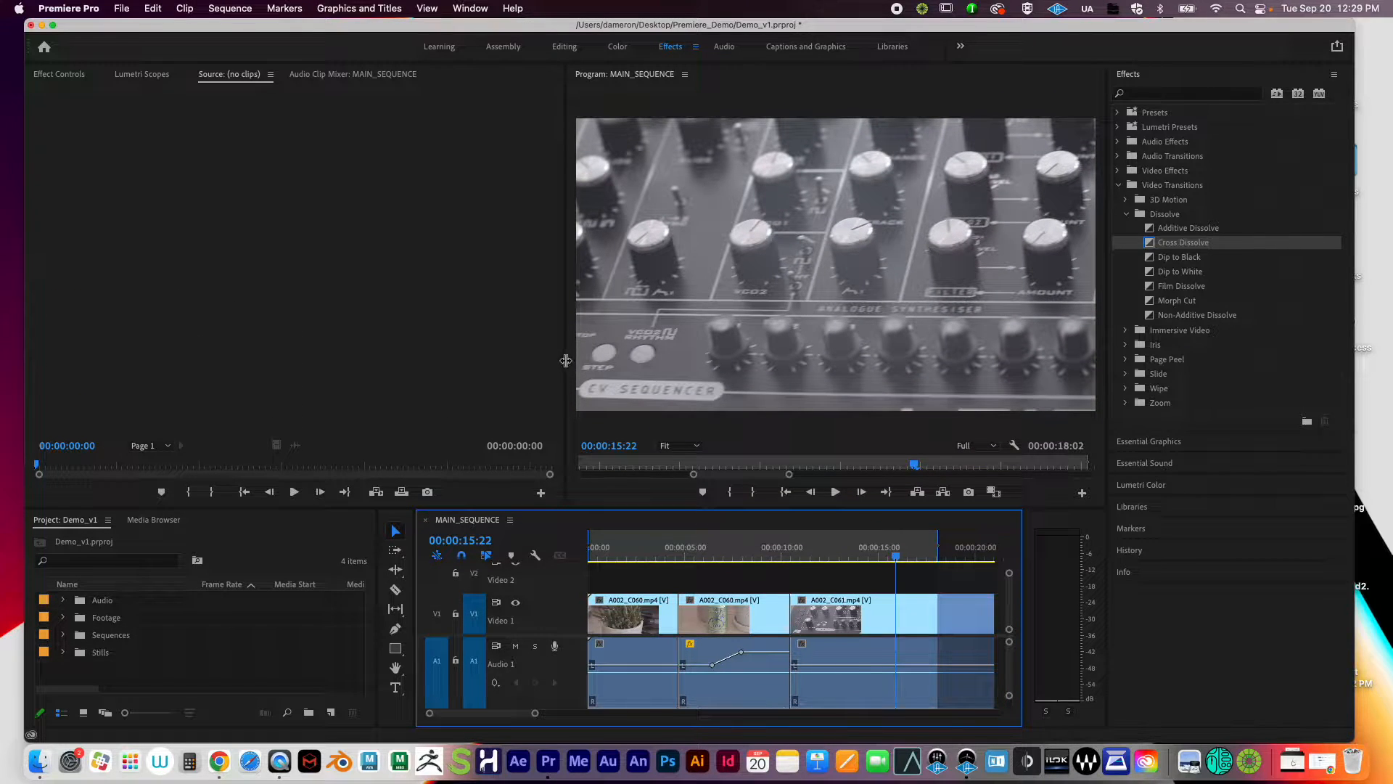
Step: Widen the Program monitor and park the playhead on the La Croix shot at 00:00:07:16
left_click_drag(565, 361, 445, 363)
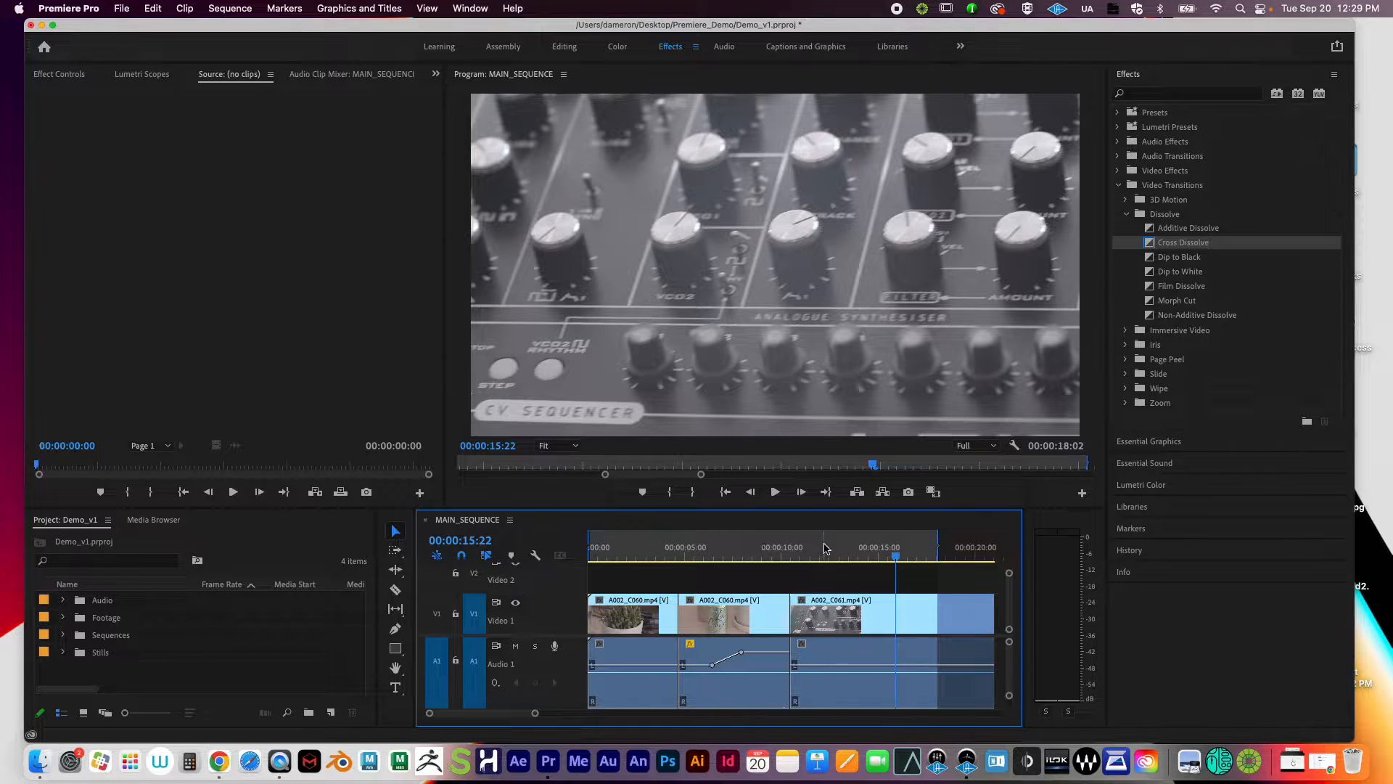
left_click(747, 552)
left_click_drag(748, 551, 736, 553)
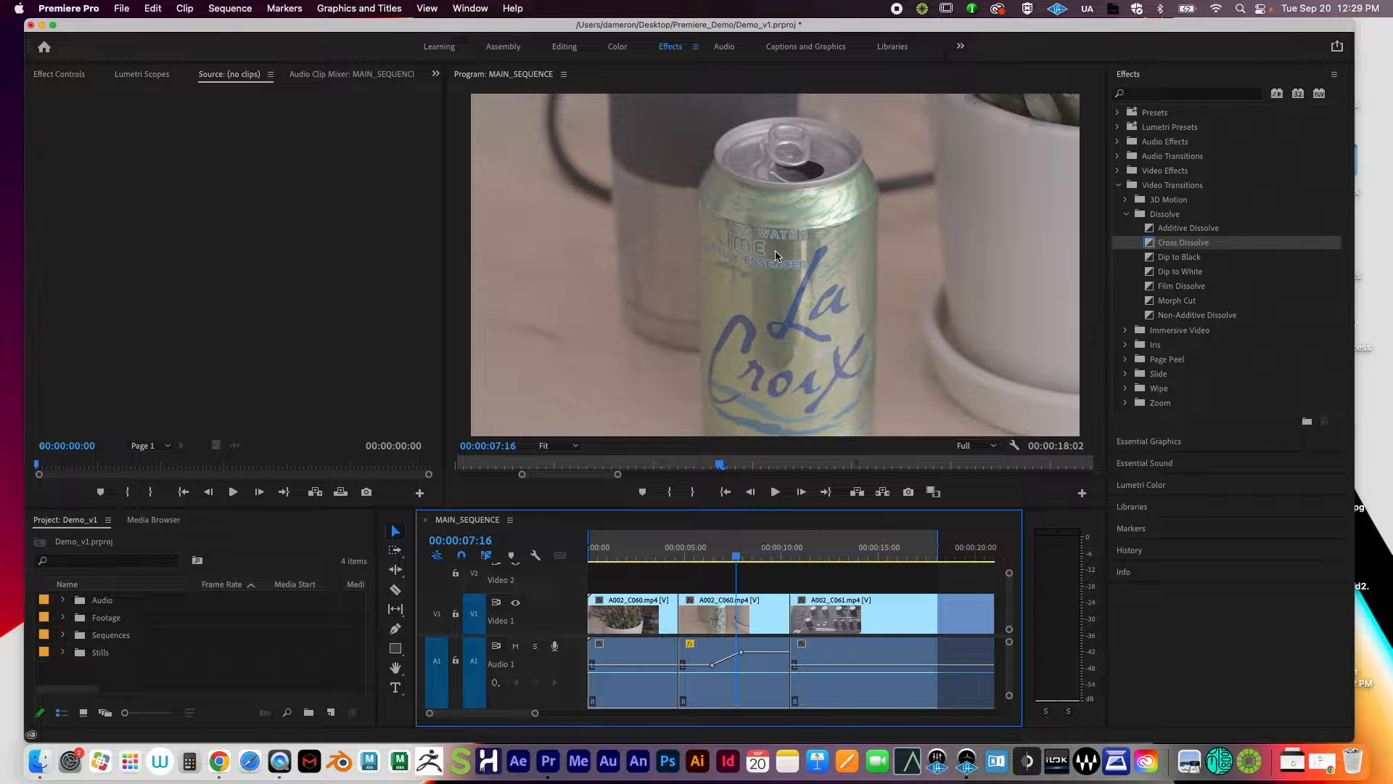
Step: Collapse Video Transitions, scrub through the clips, and select the first clip, the succulent shot, on V1
left_click(1118, 186)
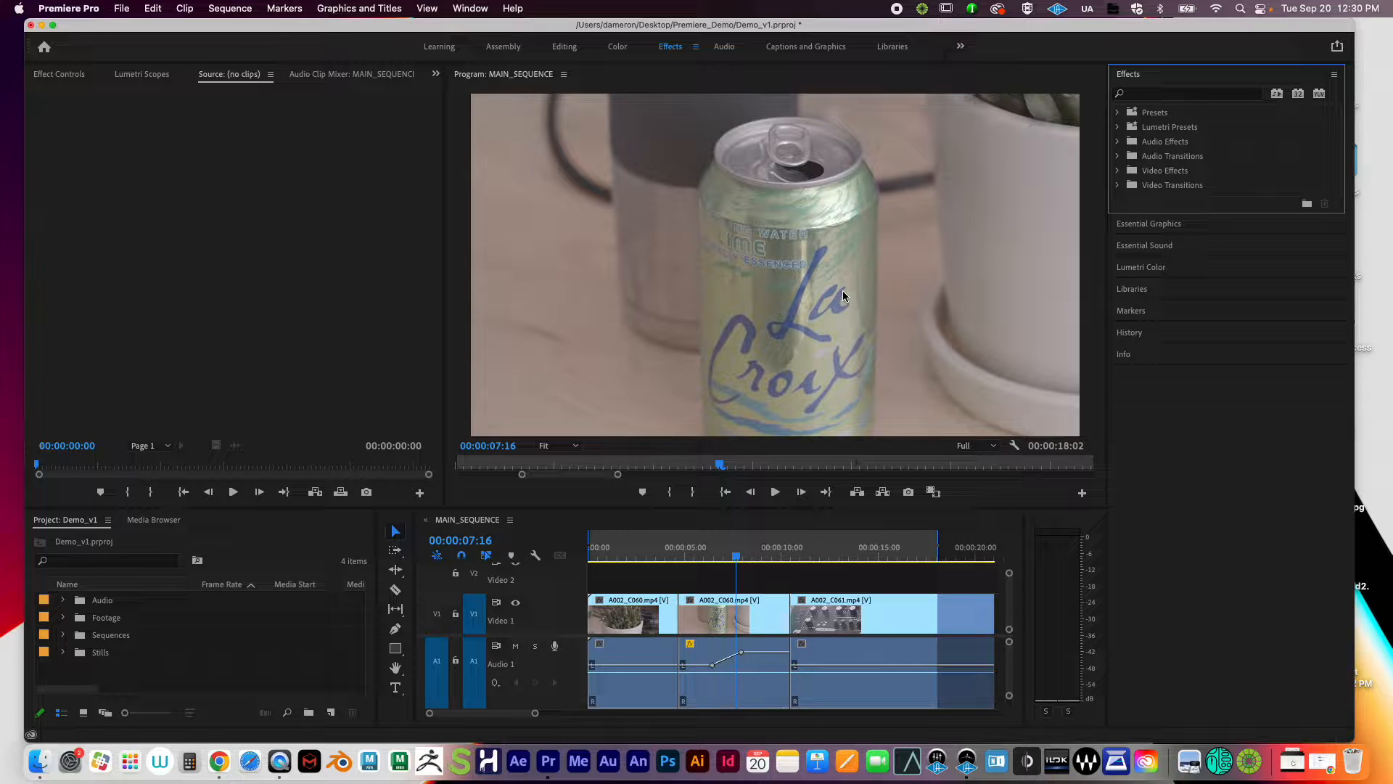
left_click_drag(734, 541, 641, 556)
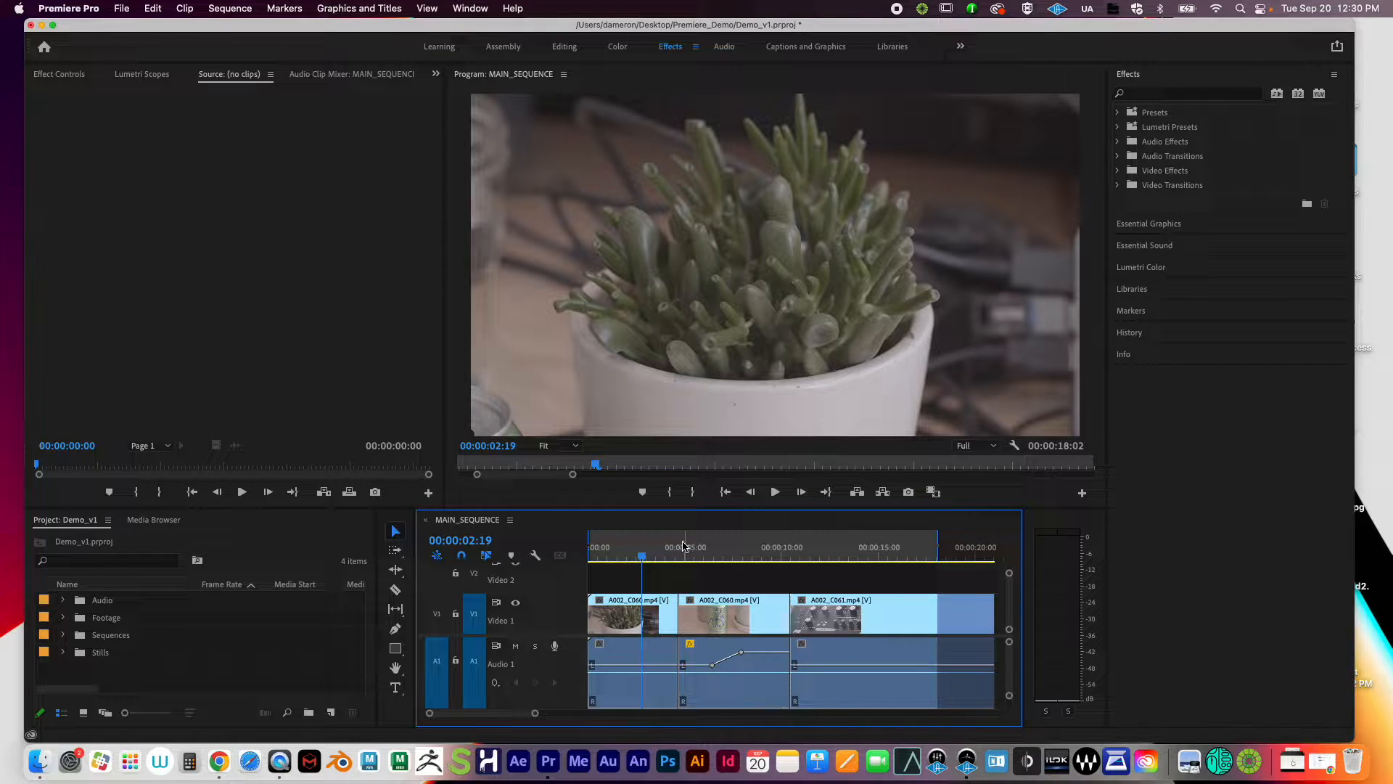
left_click(638, 608)
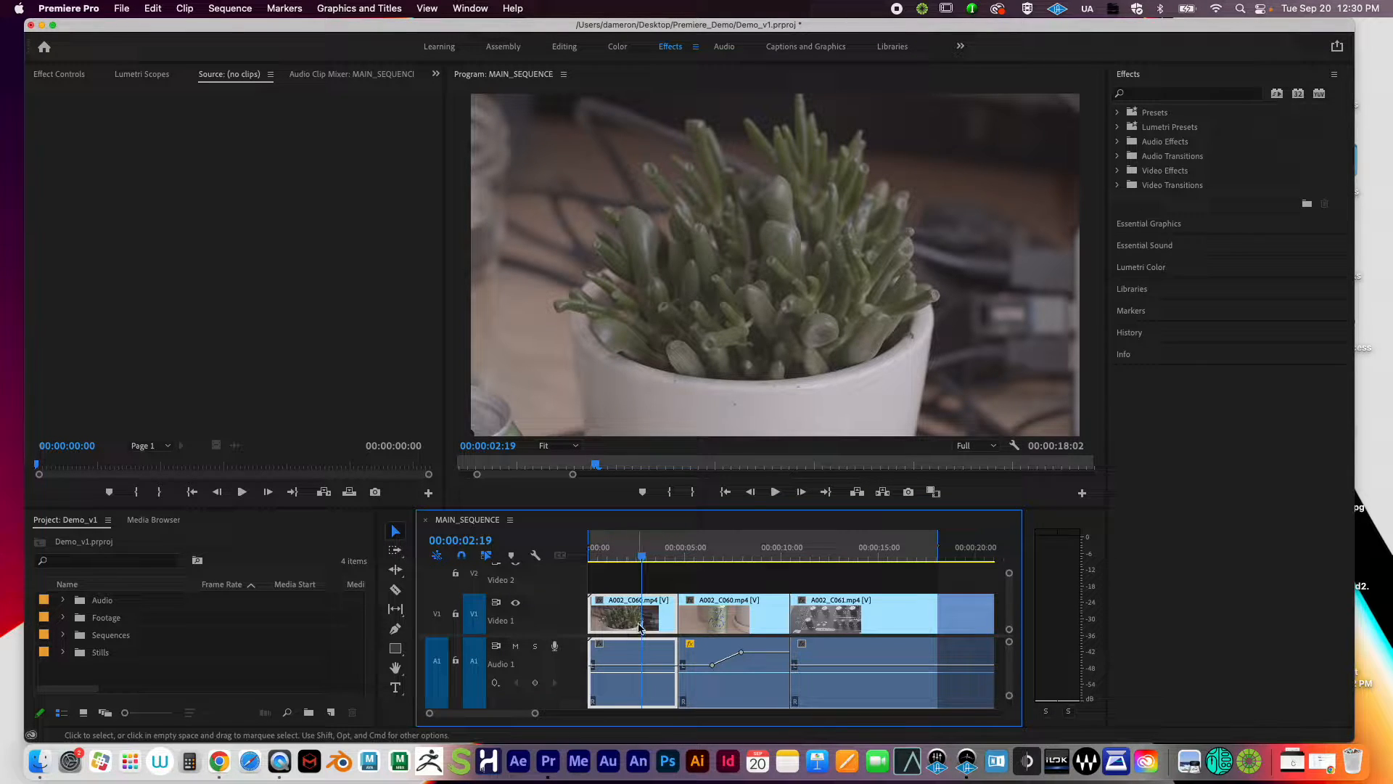
Step: Show the Lumetri Color panel and try selecting the La Croix clip and the first clip
left_click(1138, 272)
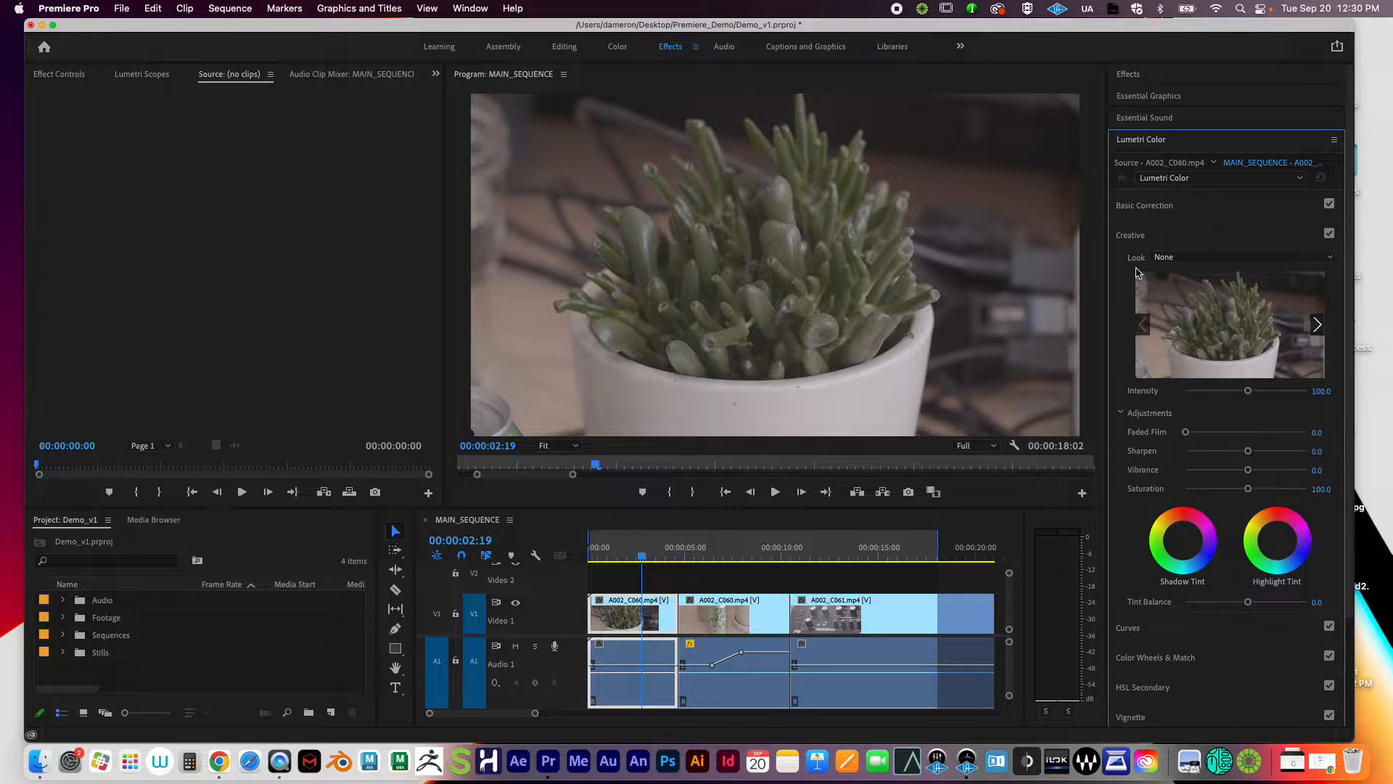
left_click(1130, 140)
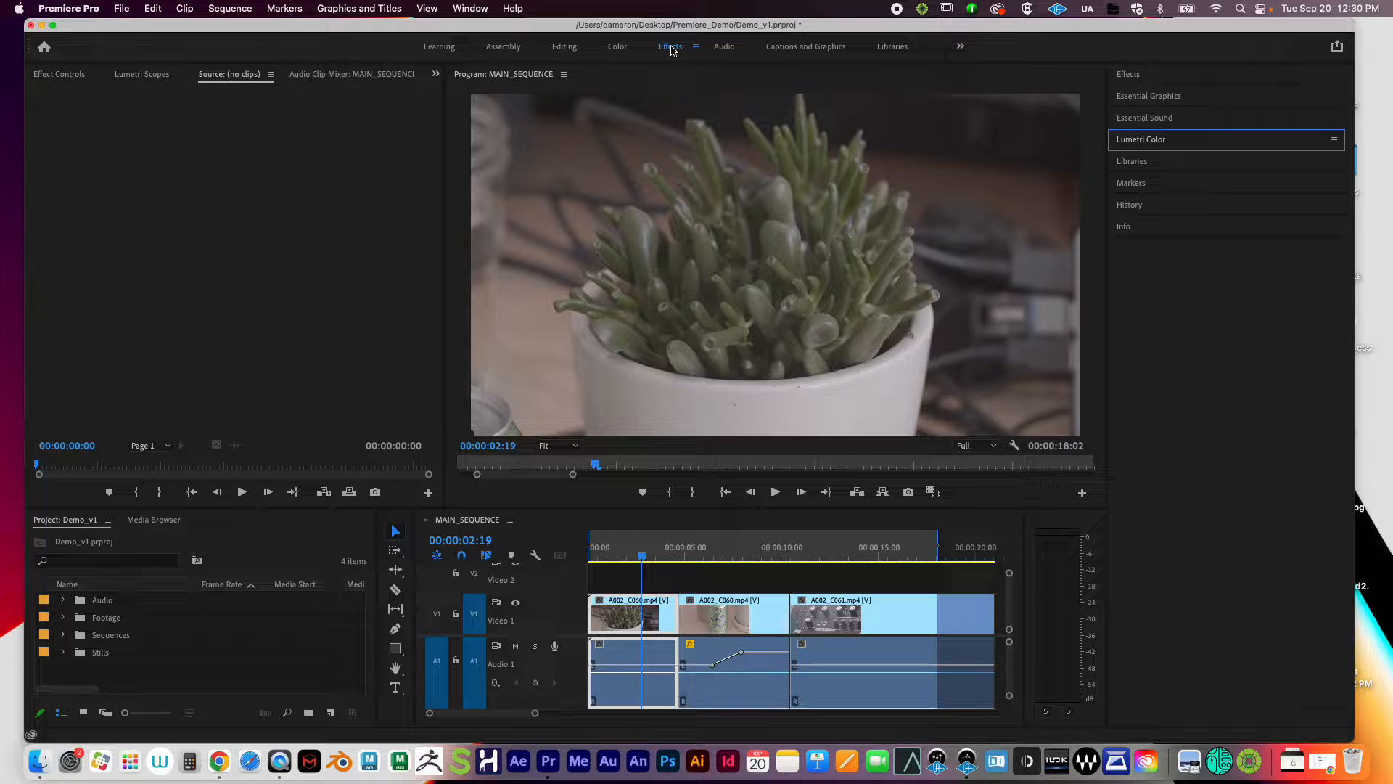
left_click(1142, 142)
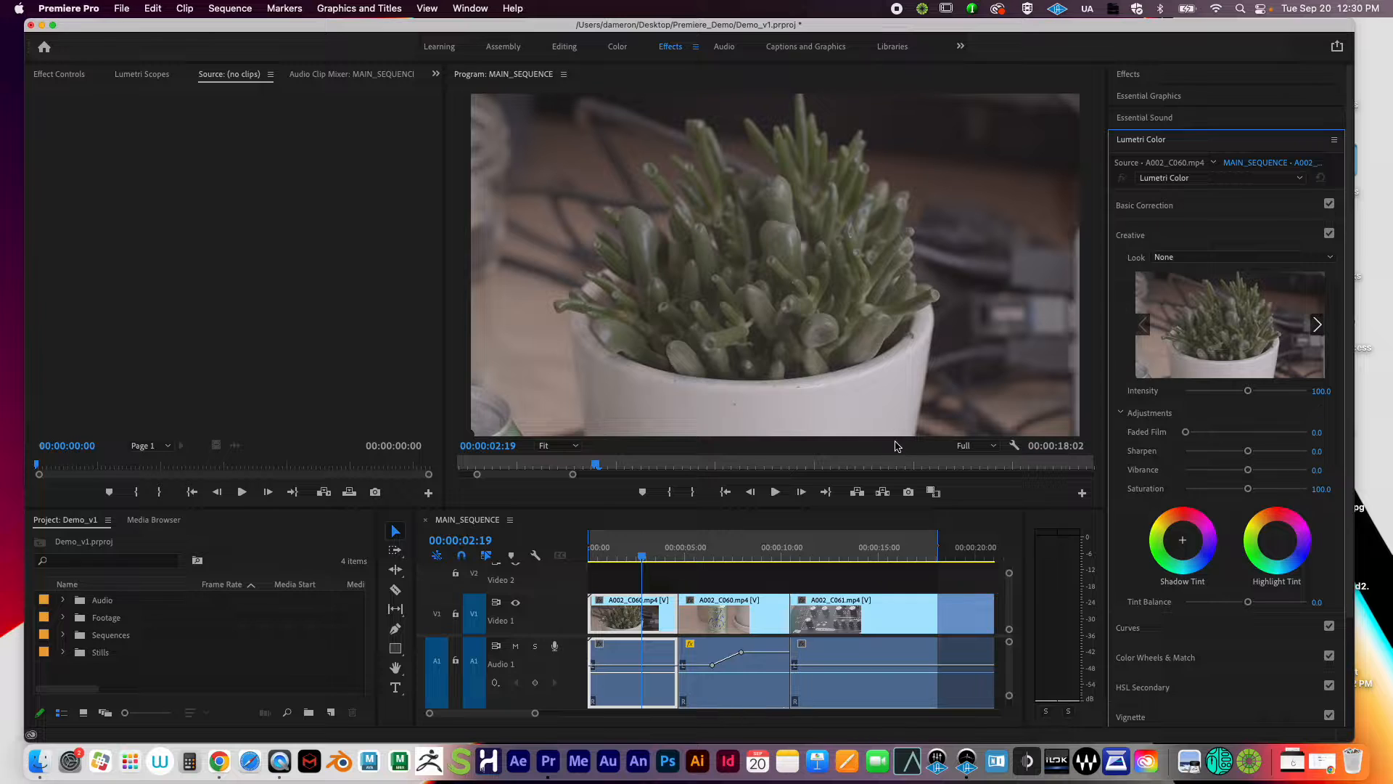
left_click(740, 617)
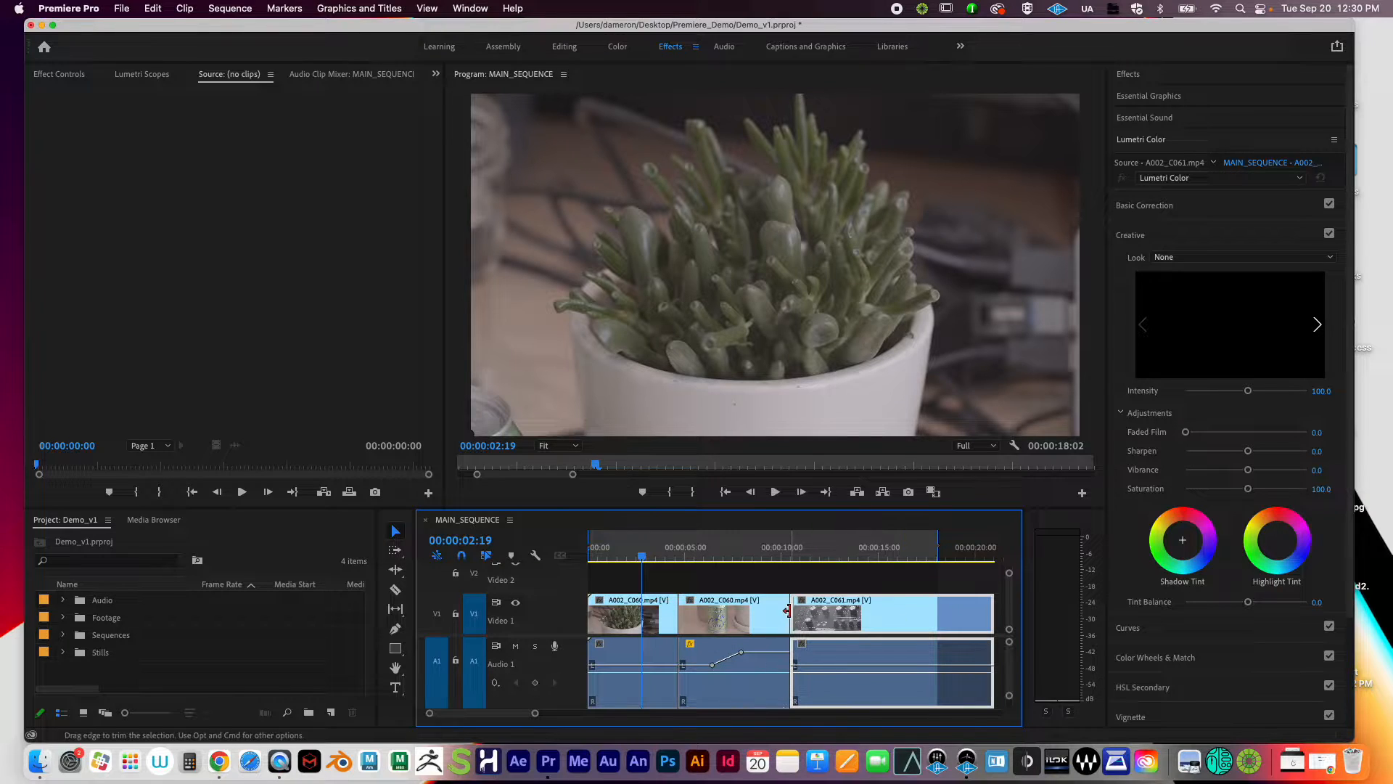
left_click(621, 618)
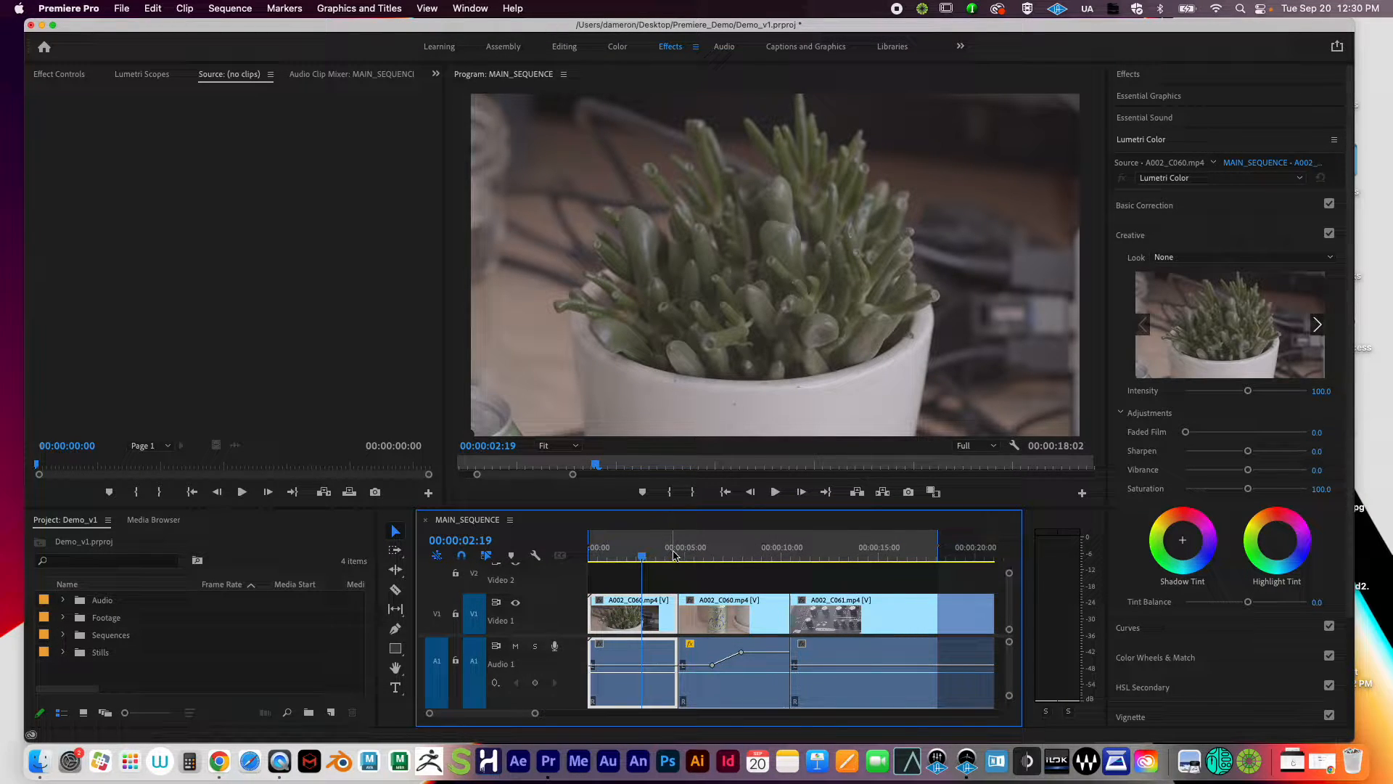
Step: Scrub and jump between the succulent, La Croix and synthesizer shots to compare them
left_click(721, 556)
left_click_drag(723, 557, 756, 565)
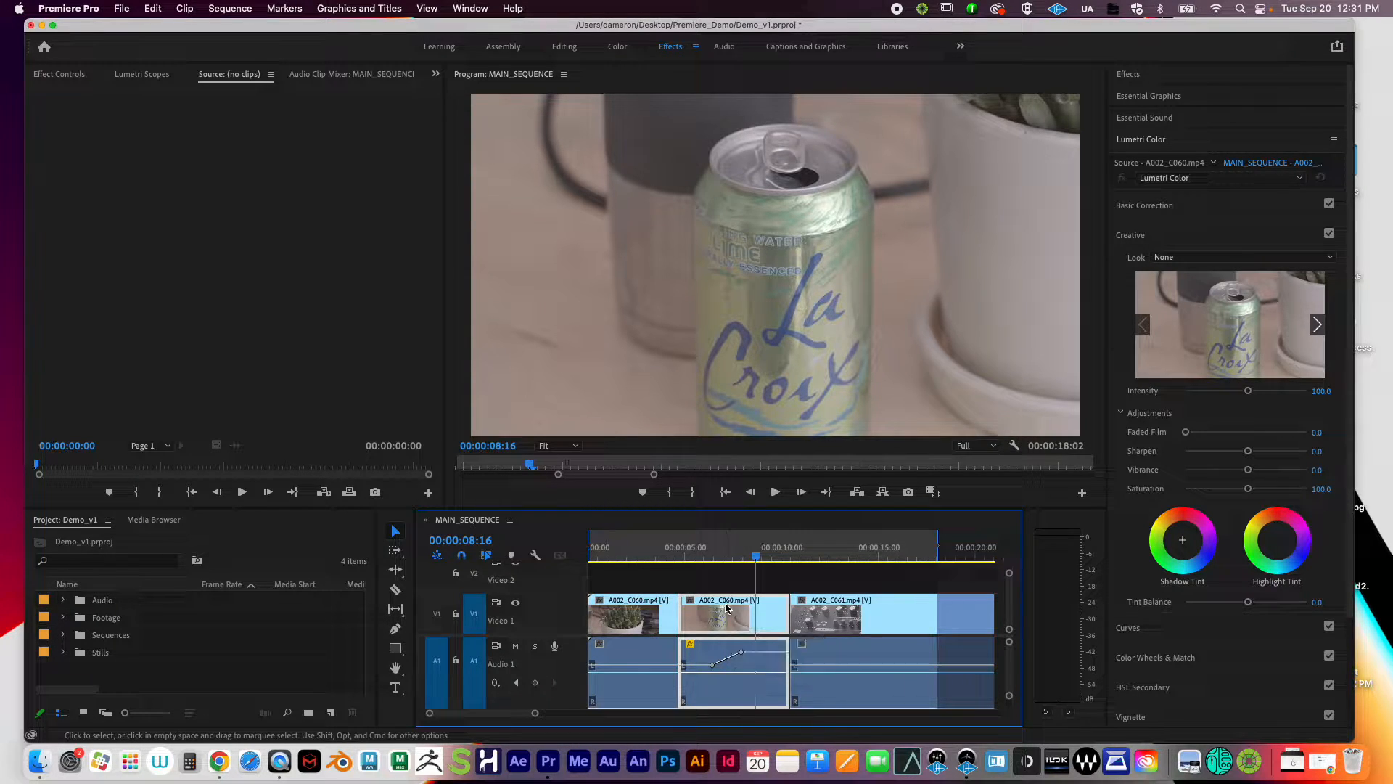
left_click(641, 619)
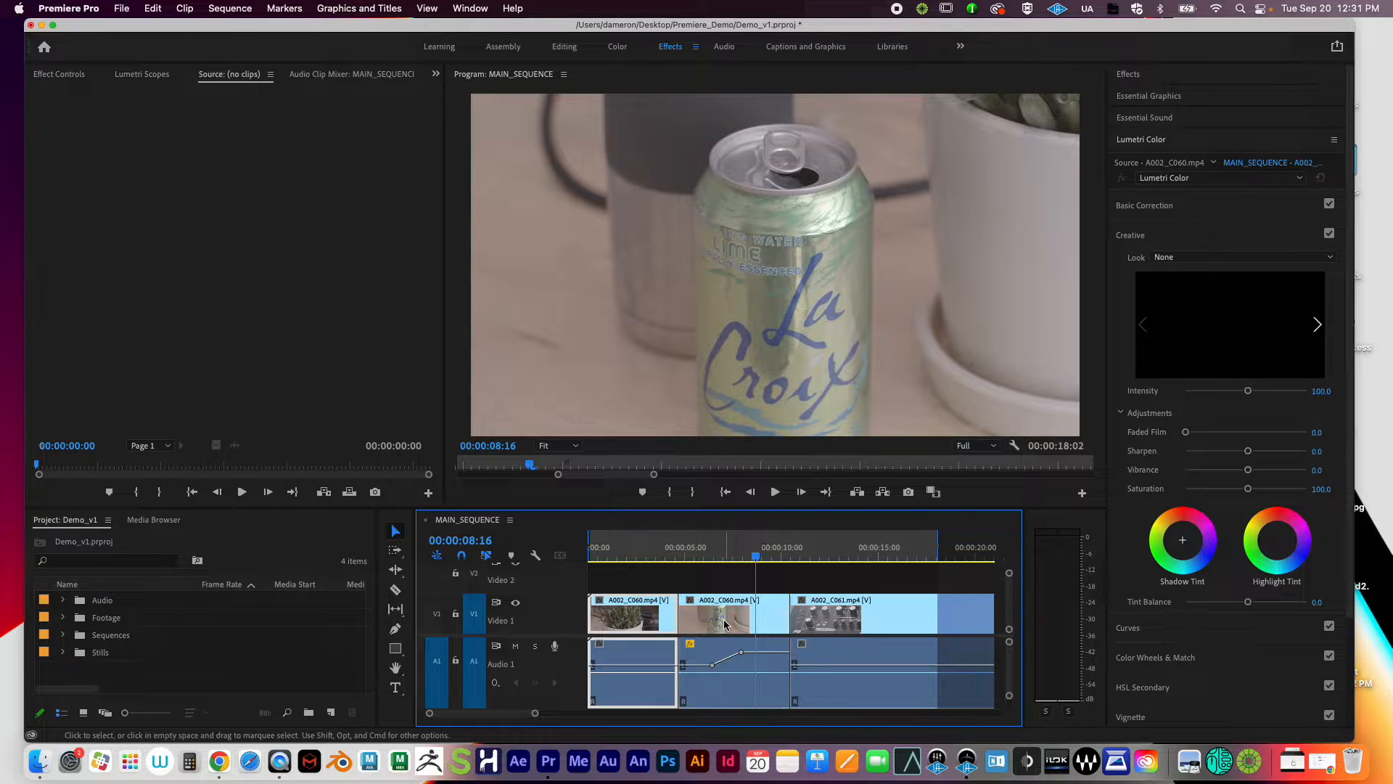
left_click(732, 627)
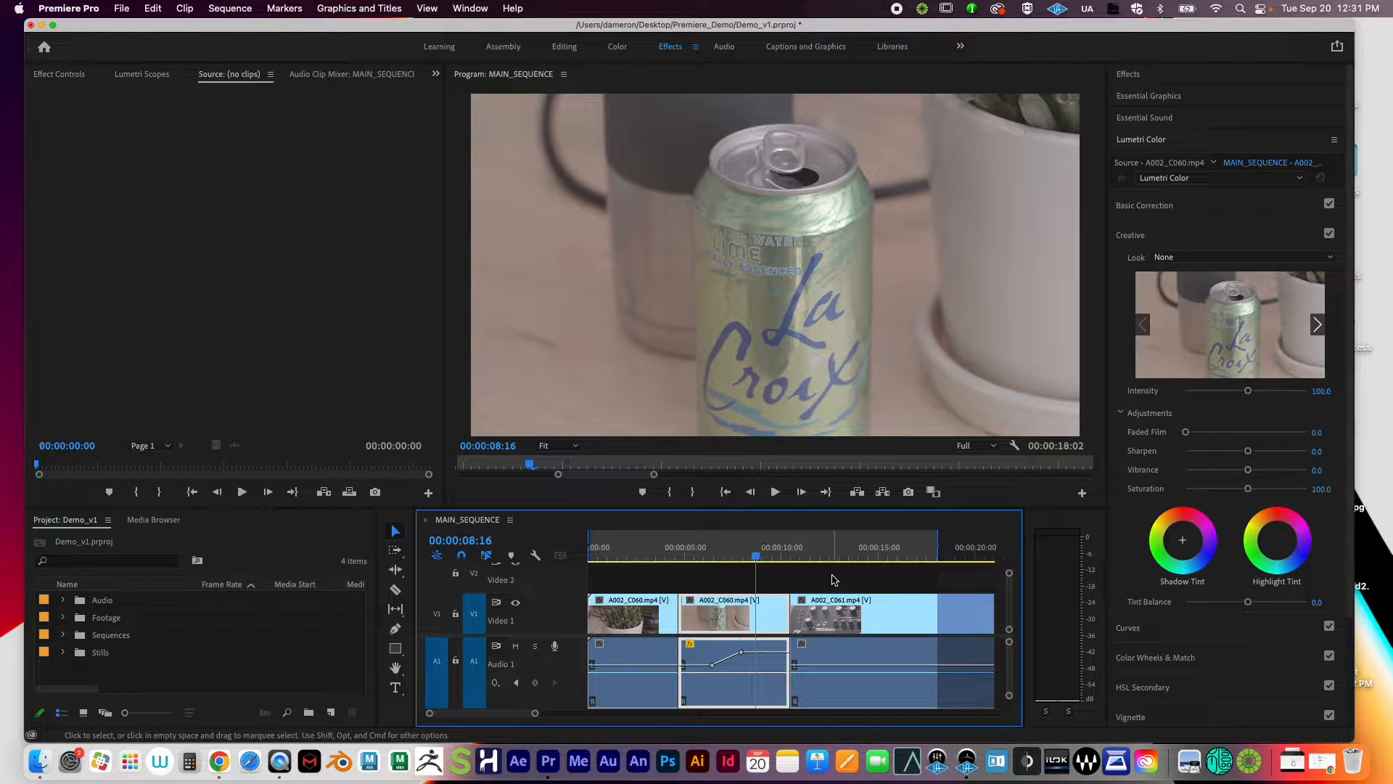
left_click_drag(747, 563, 843, 563)
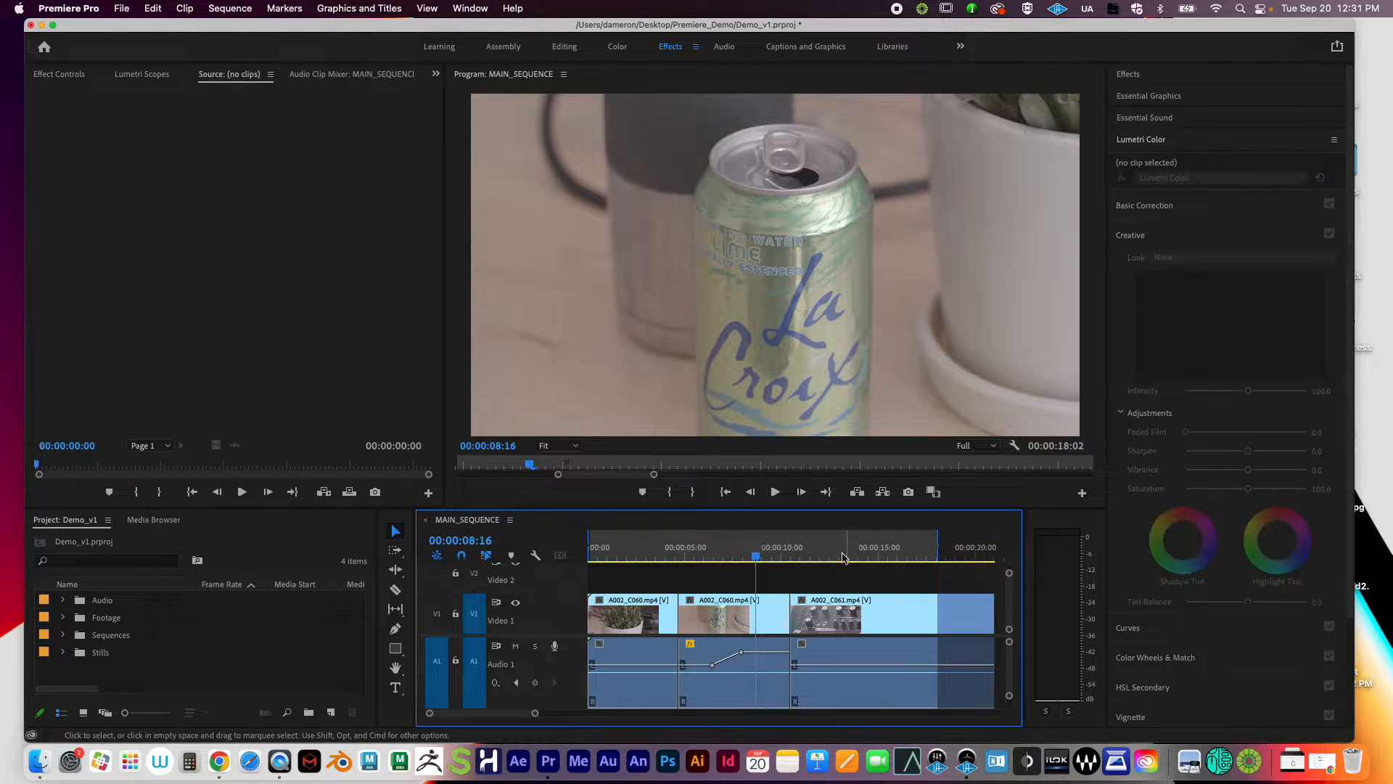
left_click(844, 553)
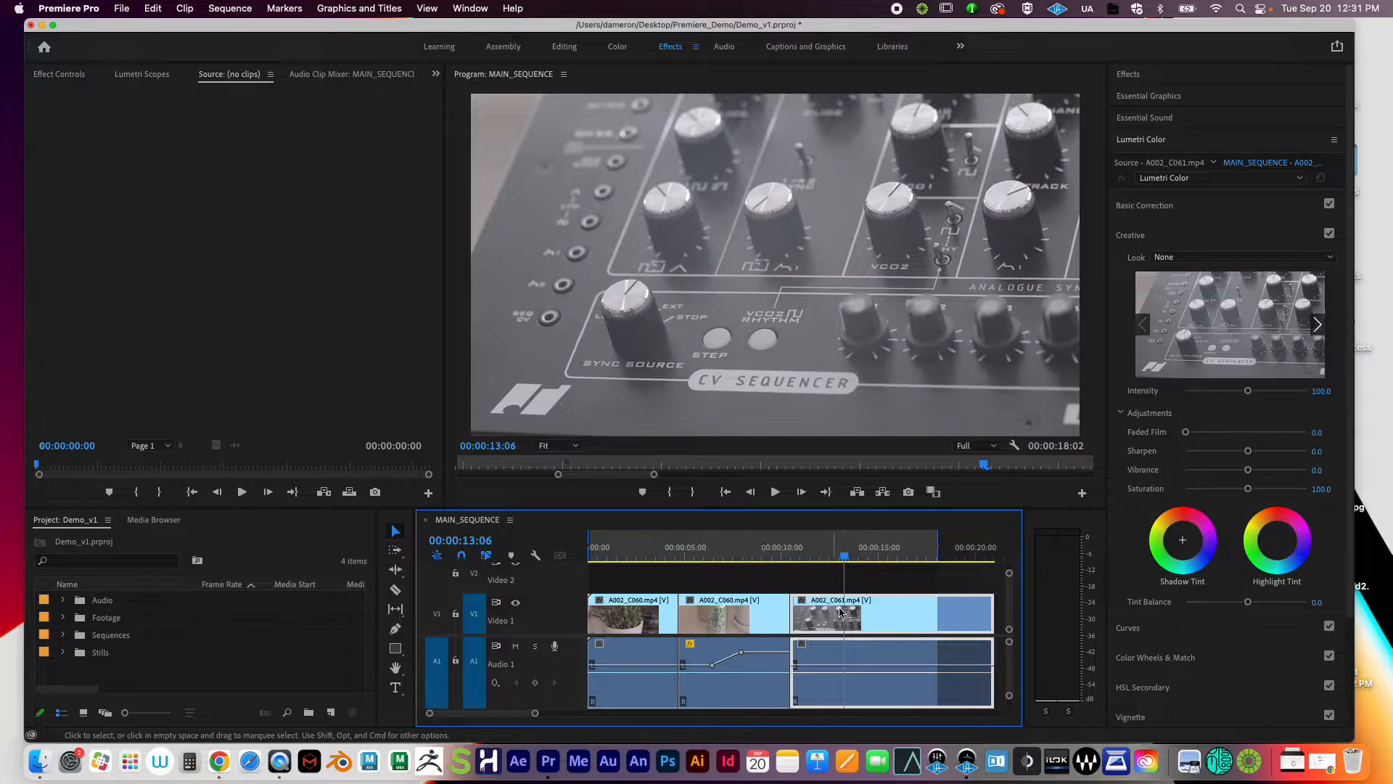
left_click(687, 553)
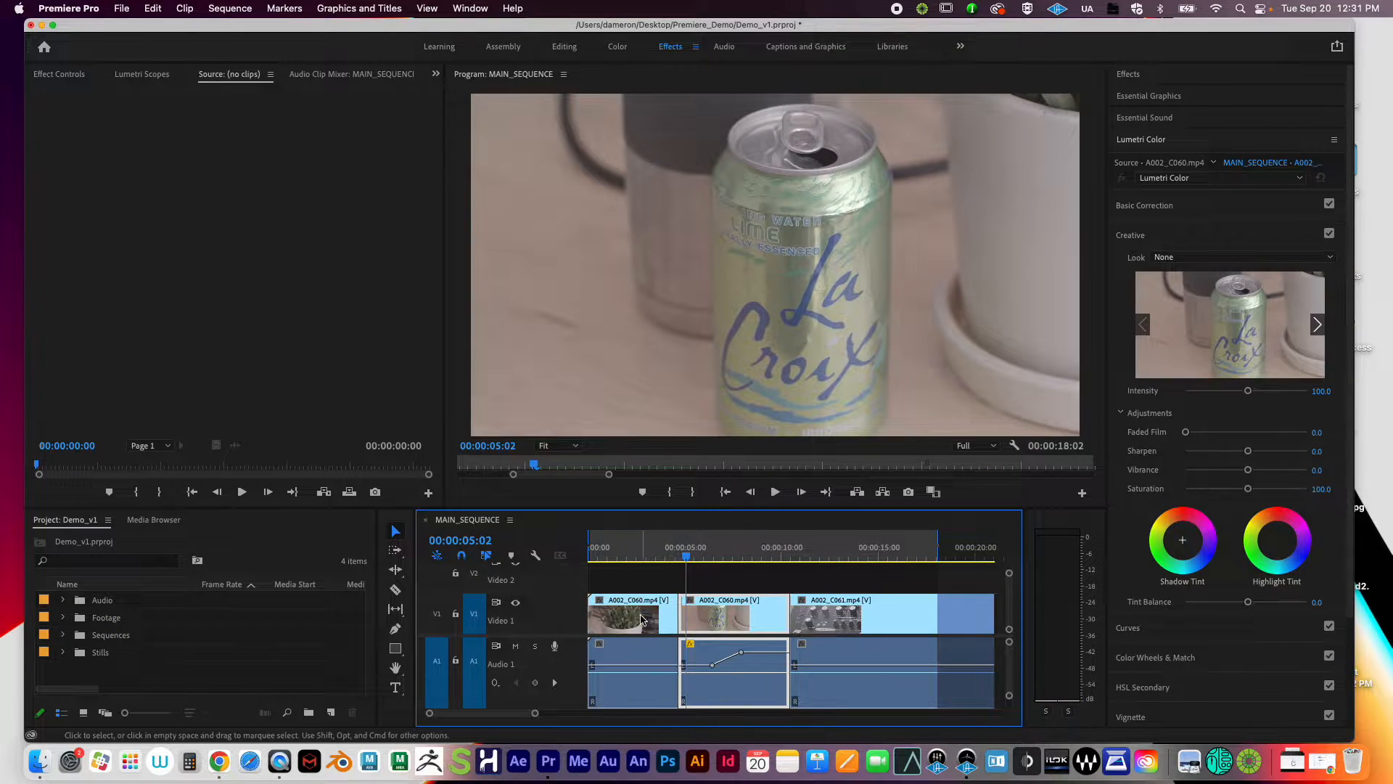
left_click(642, 557)
left_click(716, 557)
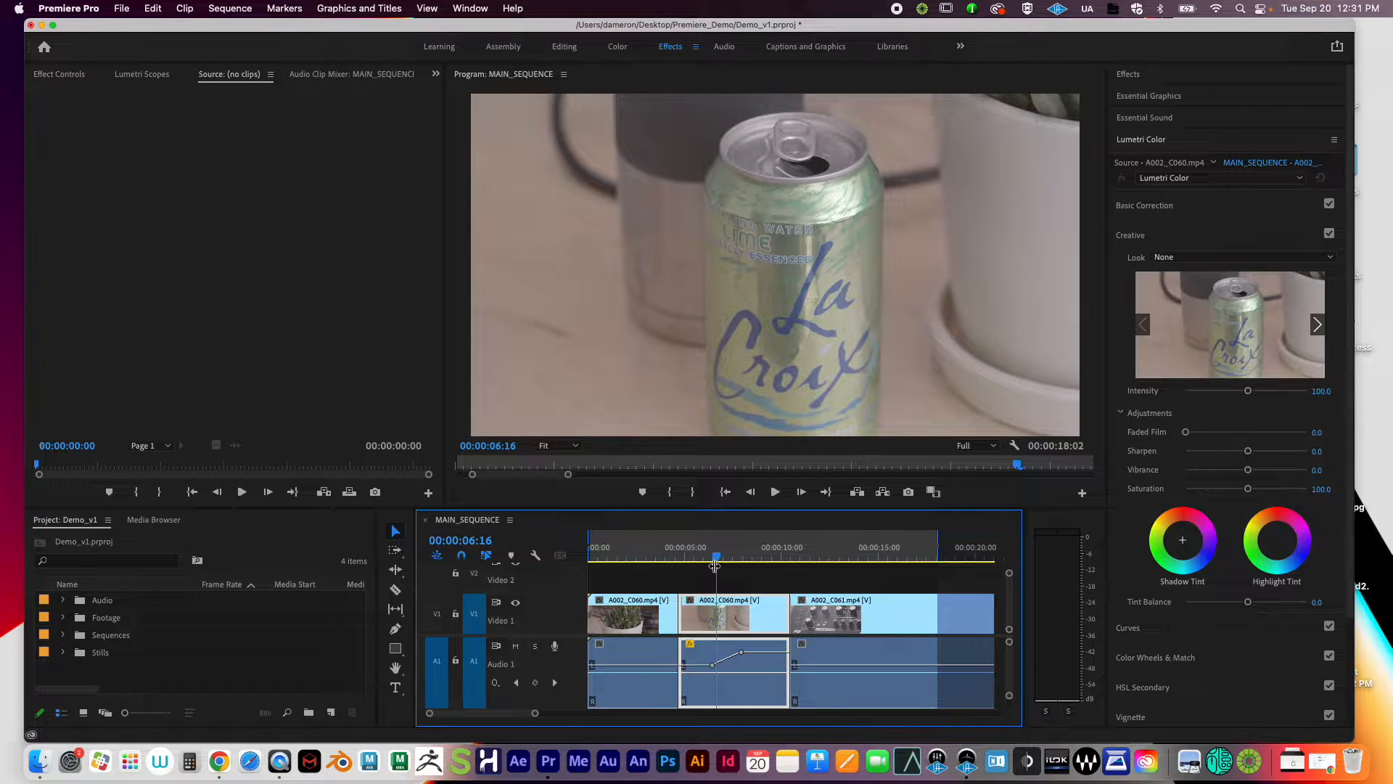
Step: Clear the clip selection and target the La Croix clip at 00:00:07:01
left_click(633, 608)
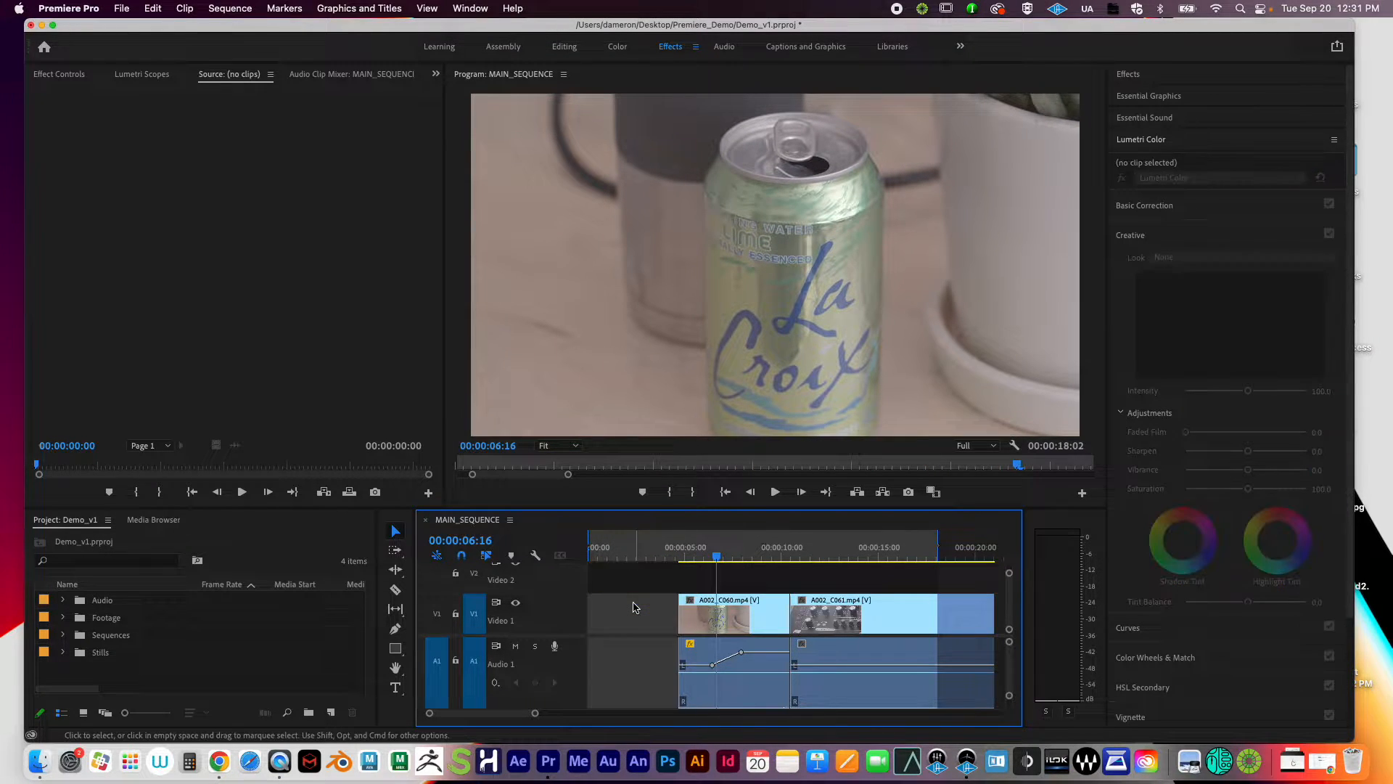
left_click(698, 589)
scroll(698, 589, "down", 3)
scroll(698, 589, "up", 3)
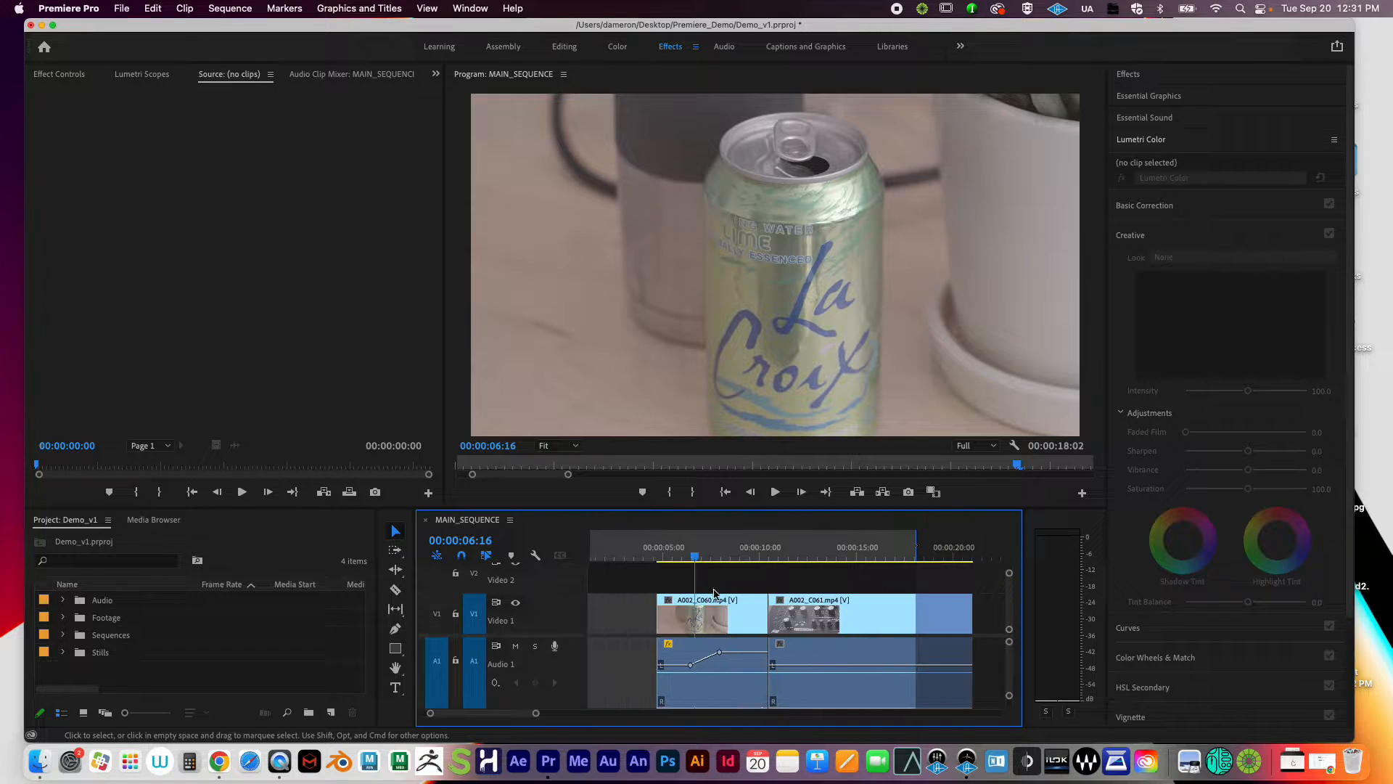
left_click(700, 558)
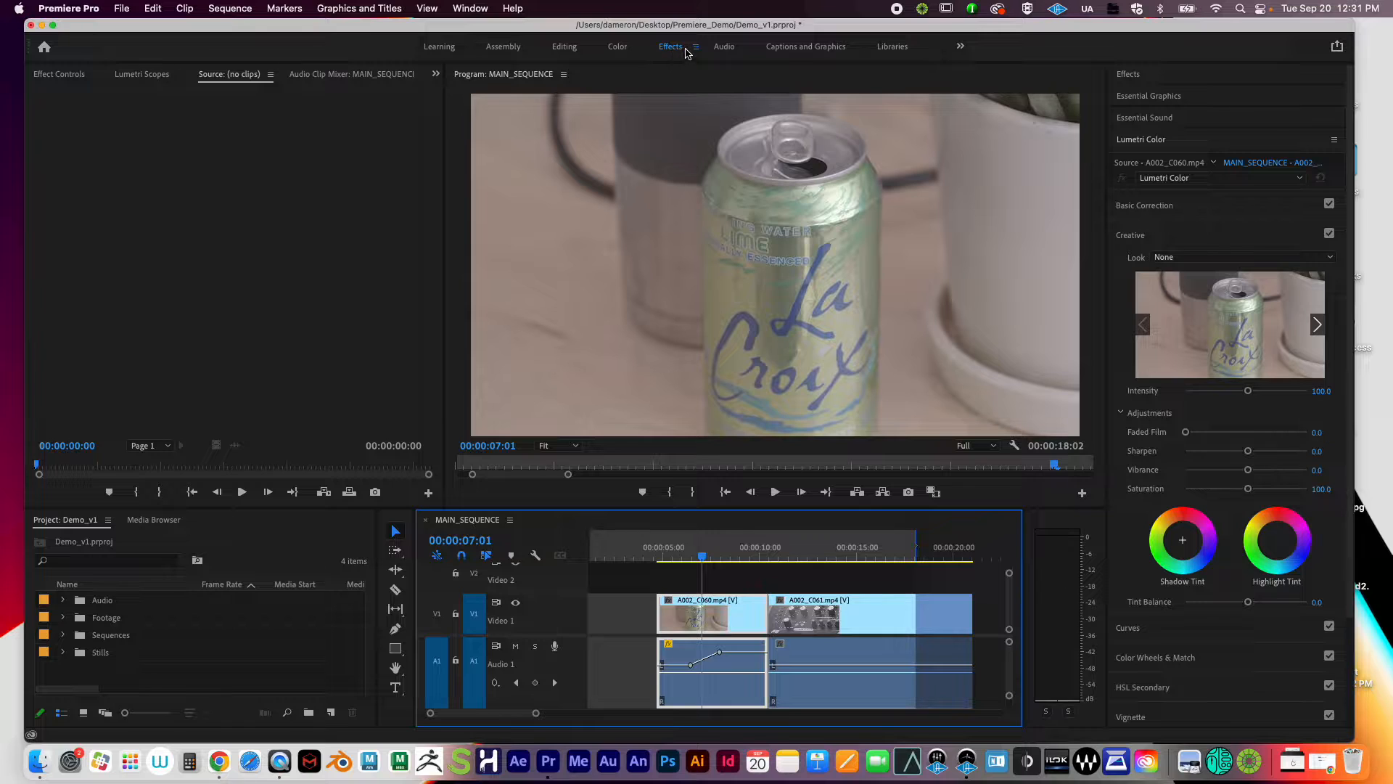
left_click(962, 46)
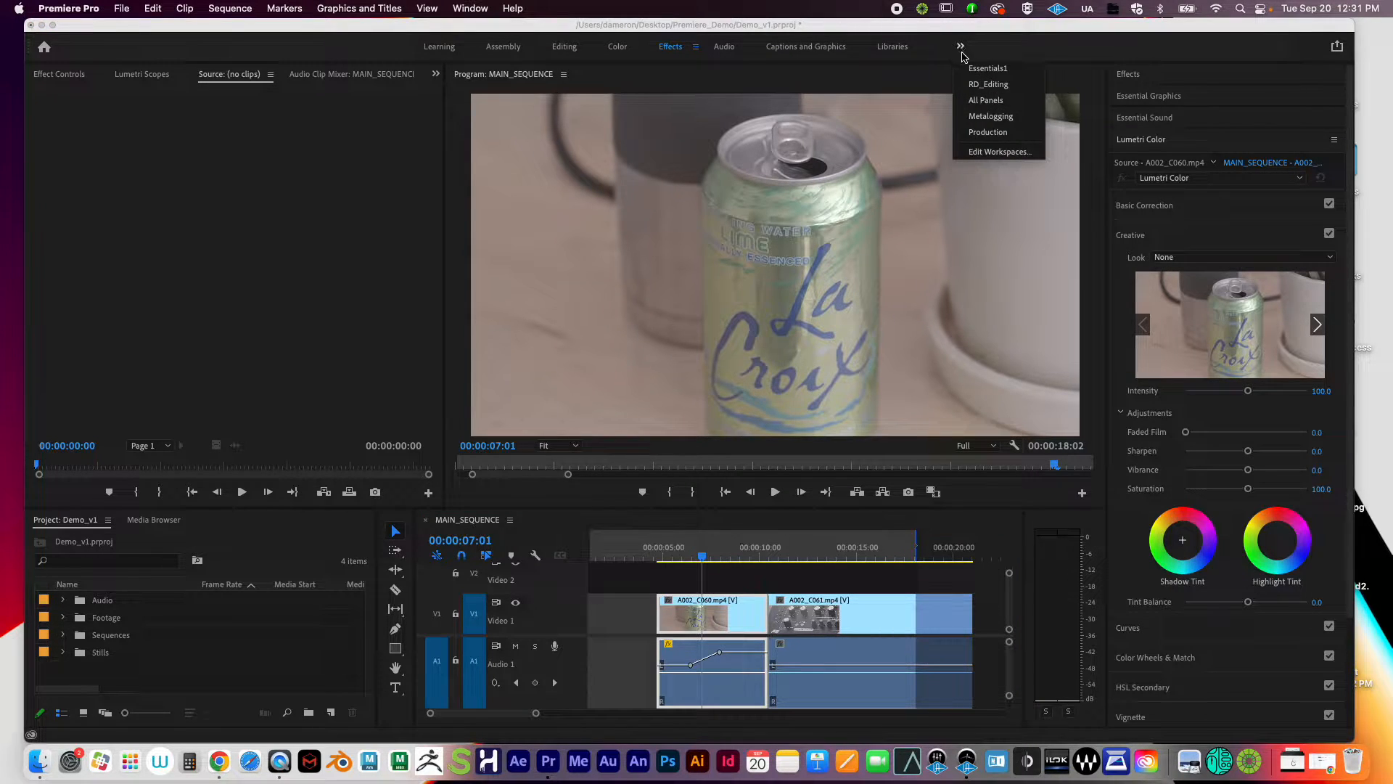
left_click(970, 48)
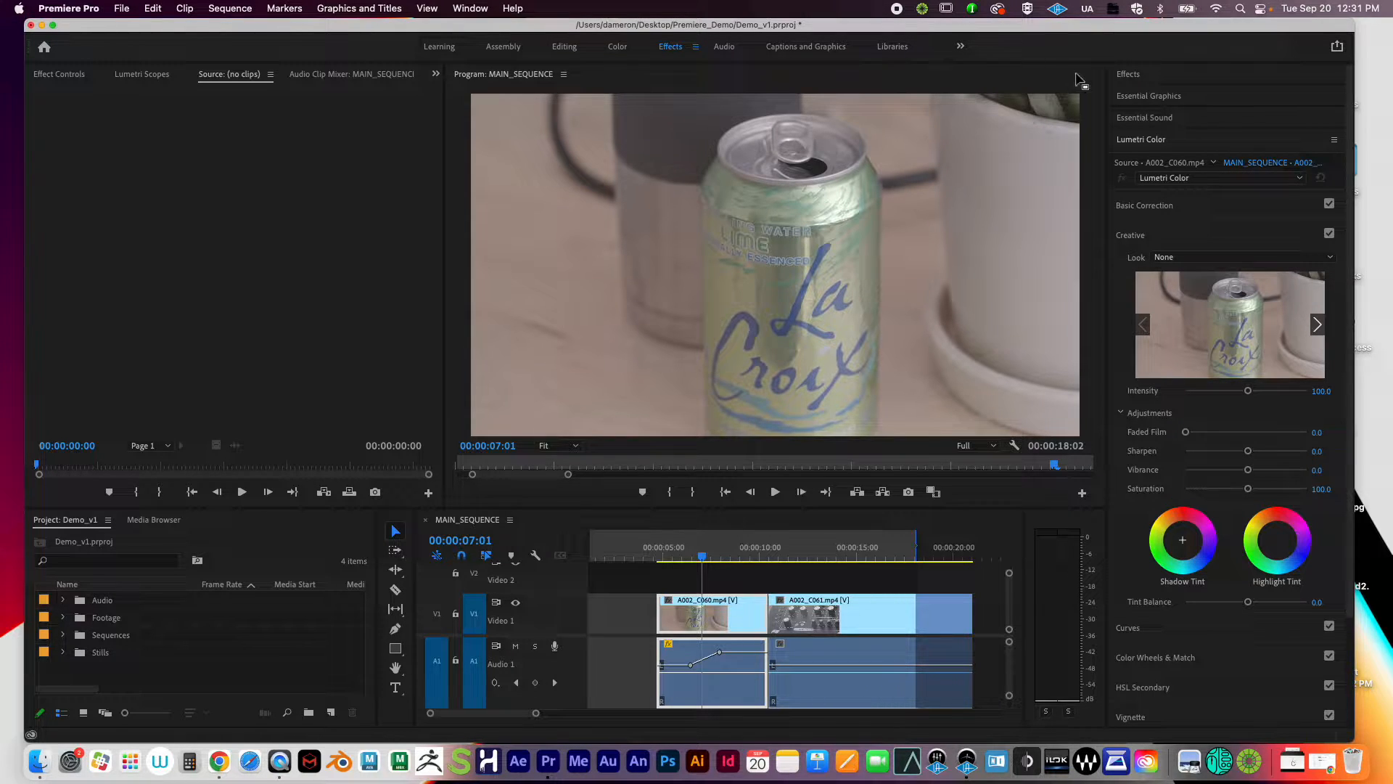
left_click(471, 8)
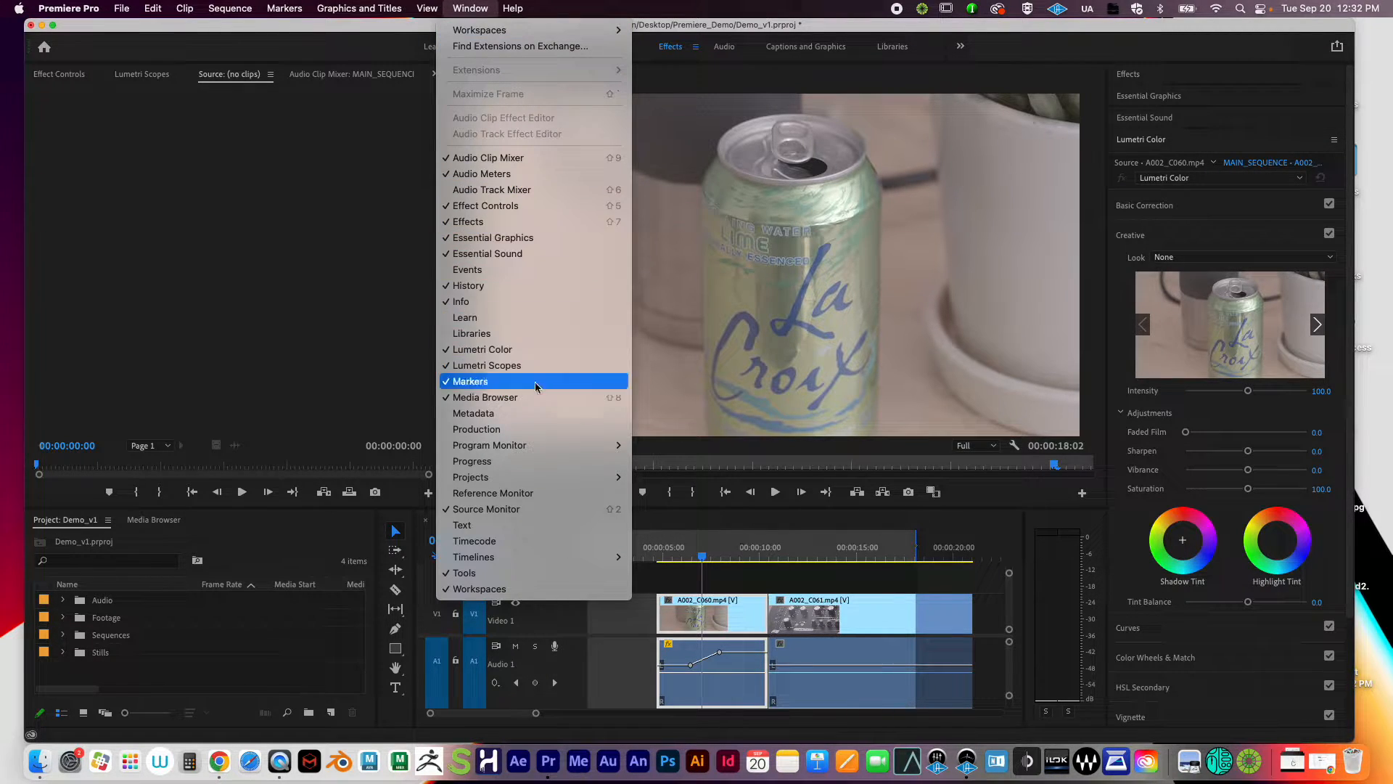
left_click(462, 4)
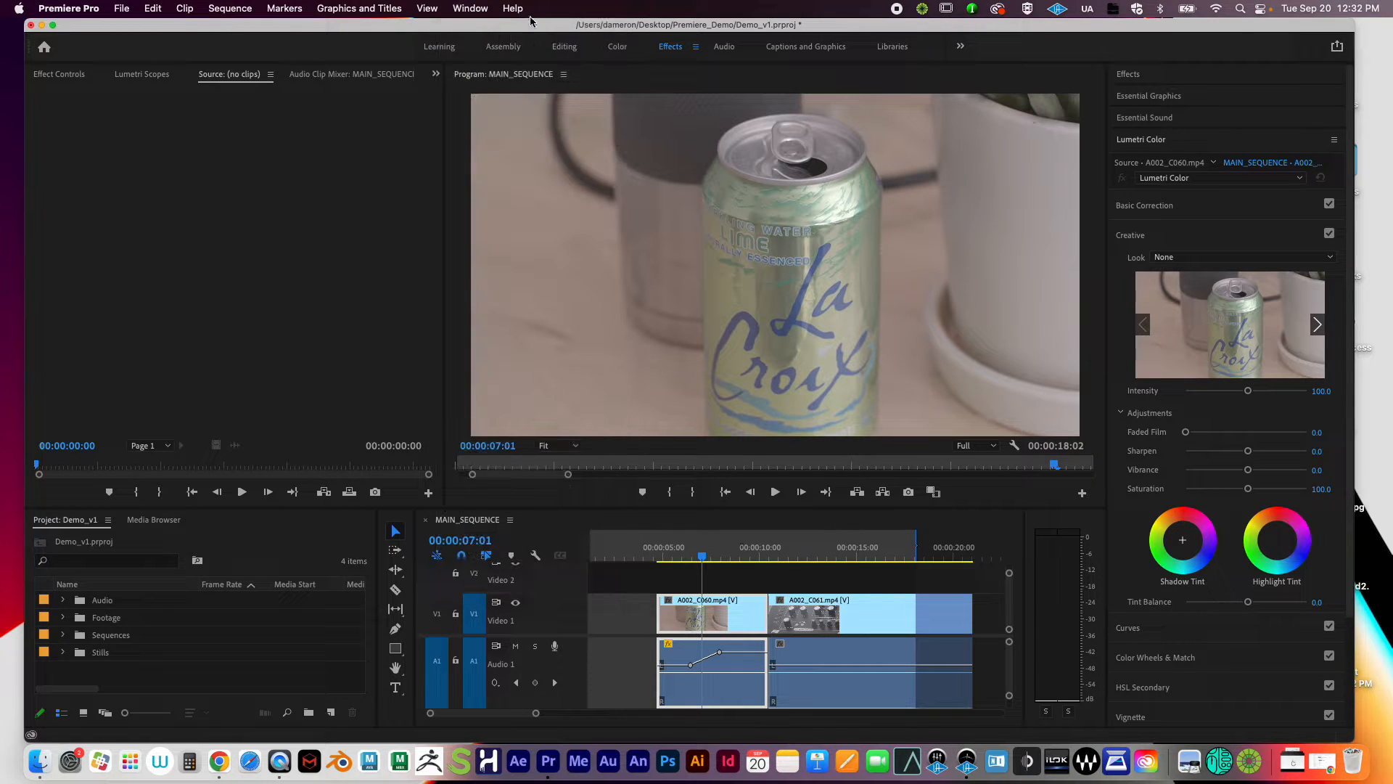
left_click(743, 617)
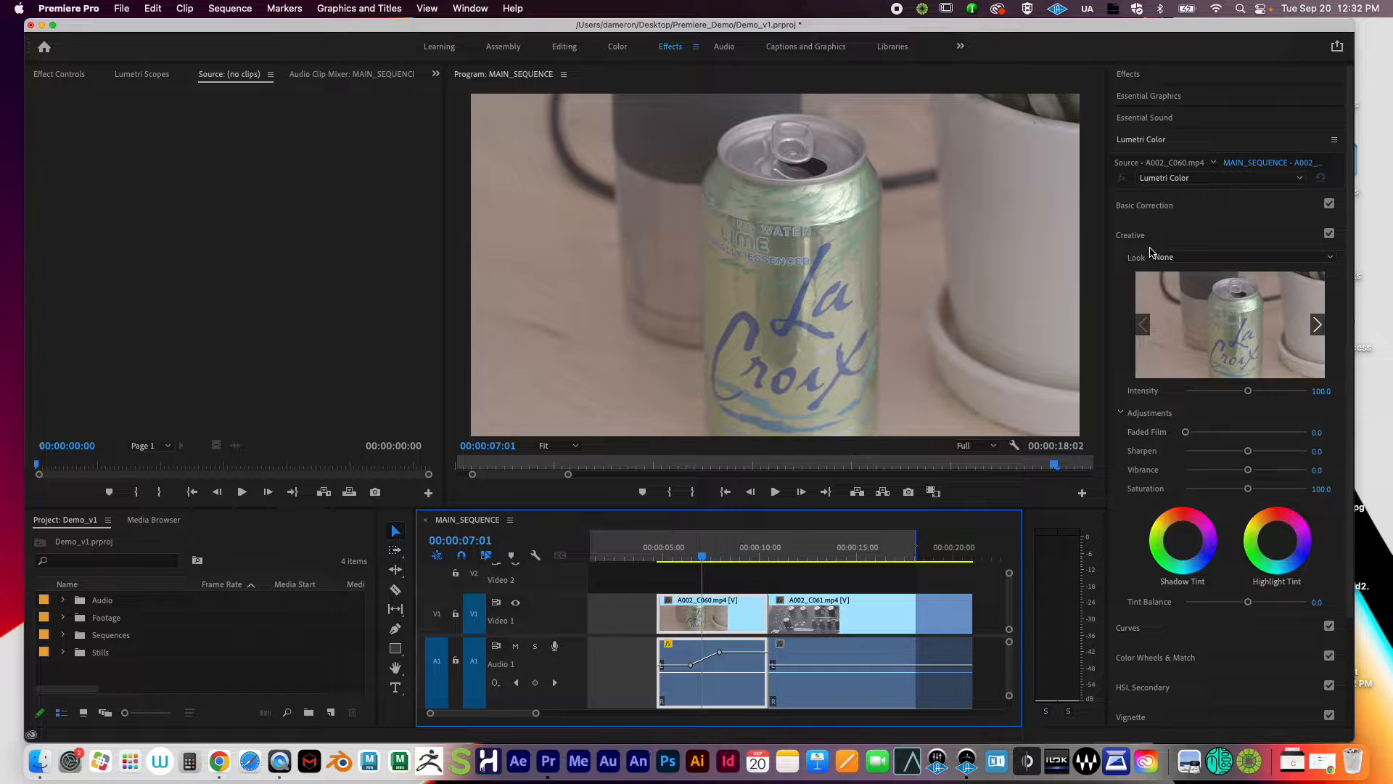
Step: Toggle the Lumetri Color panel and fold Basic Correction so only section headings remain
left_click(1147, 140)
left_click(1150, 142)
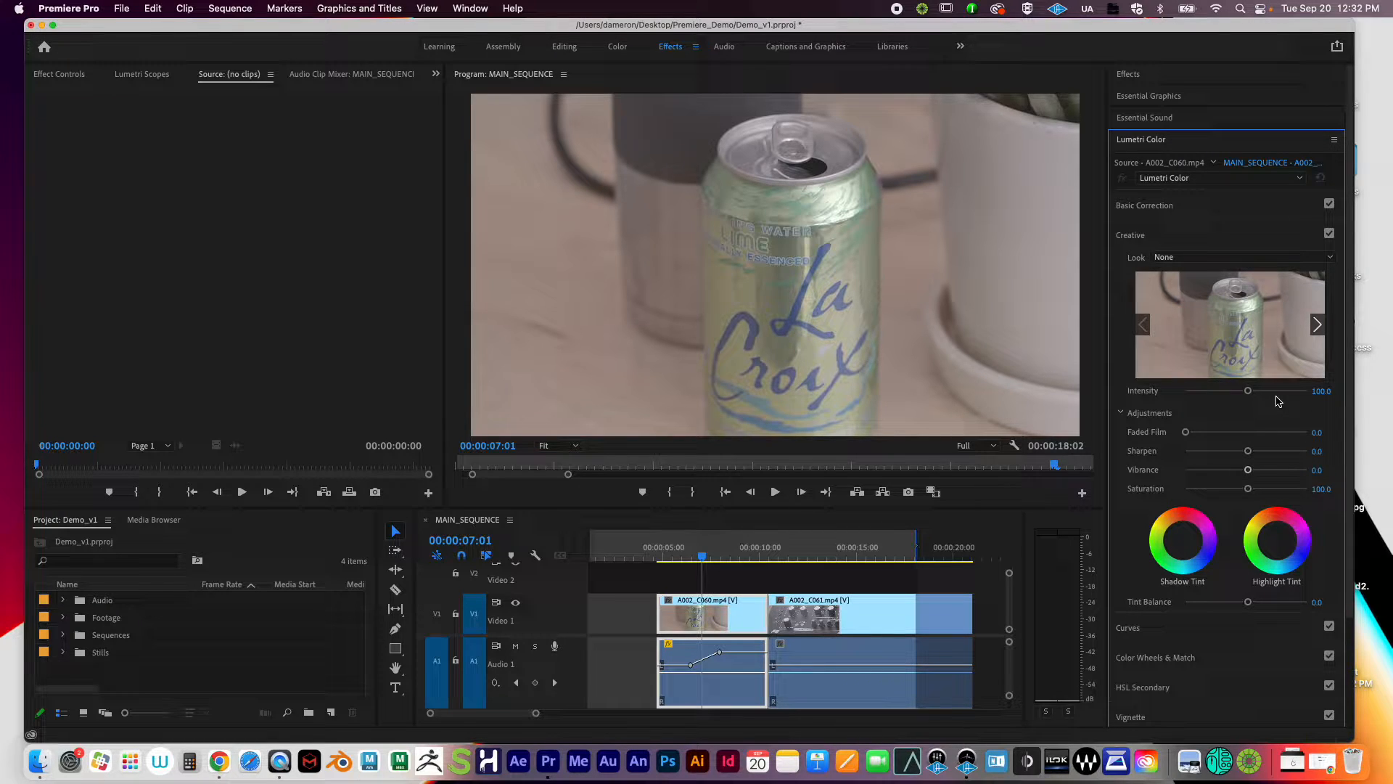
scroll(1279, 401, "down", 3)
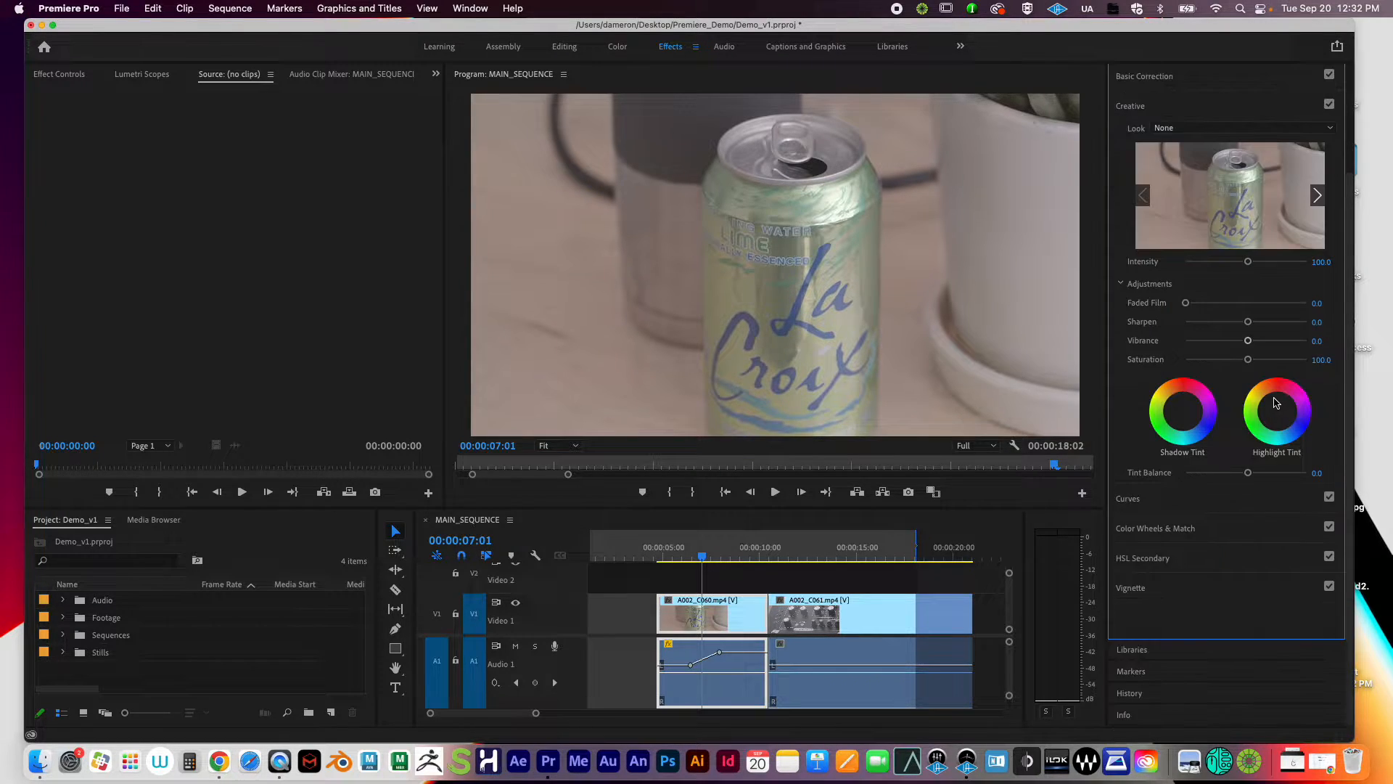
scroll(1266, 362, "up", 2)
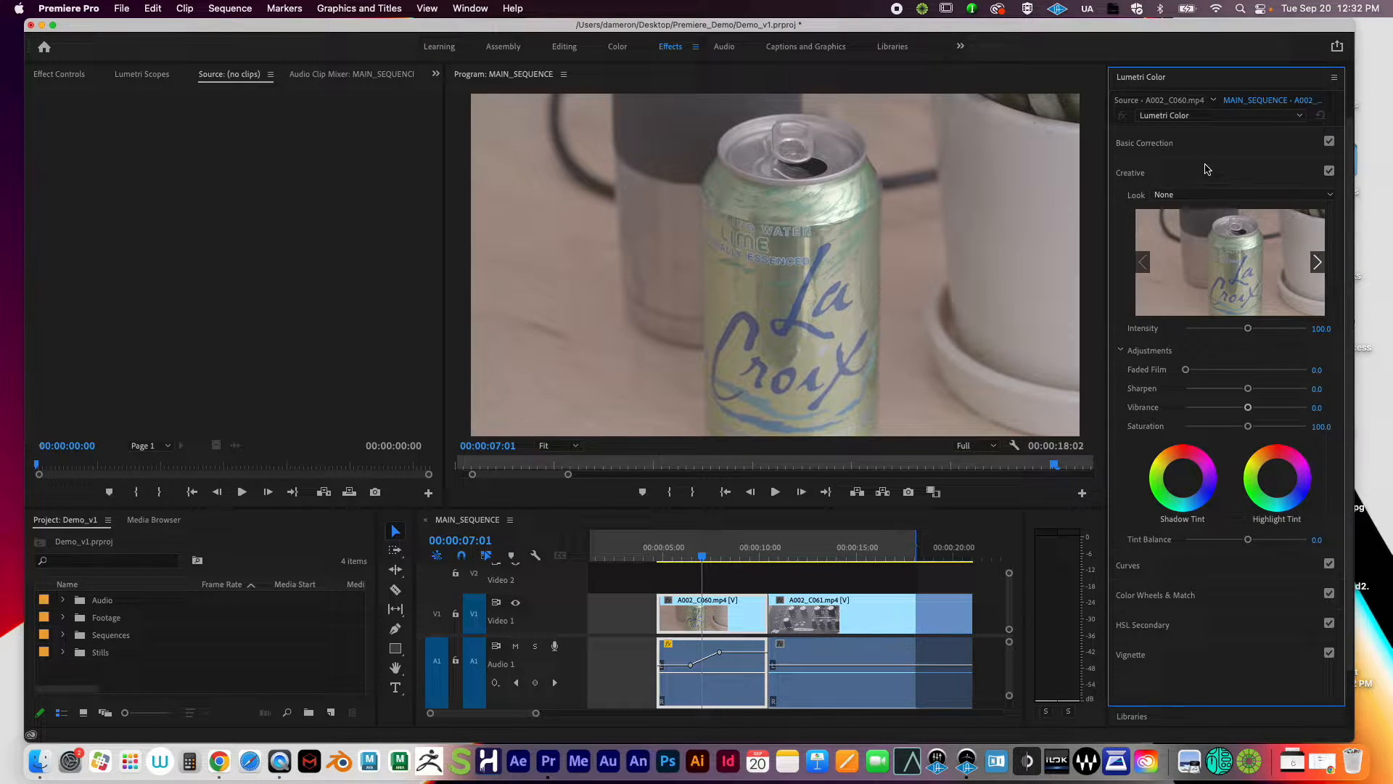
left_click(1176, 144)
left_click(1163, 169)
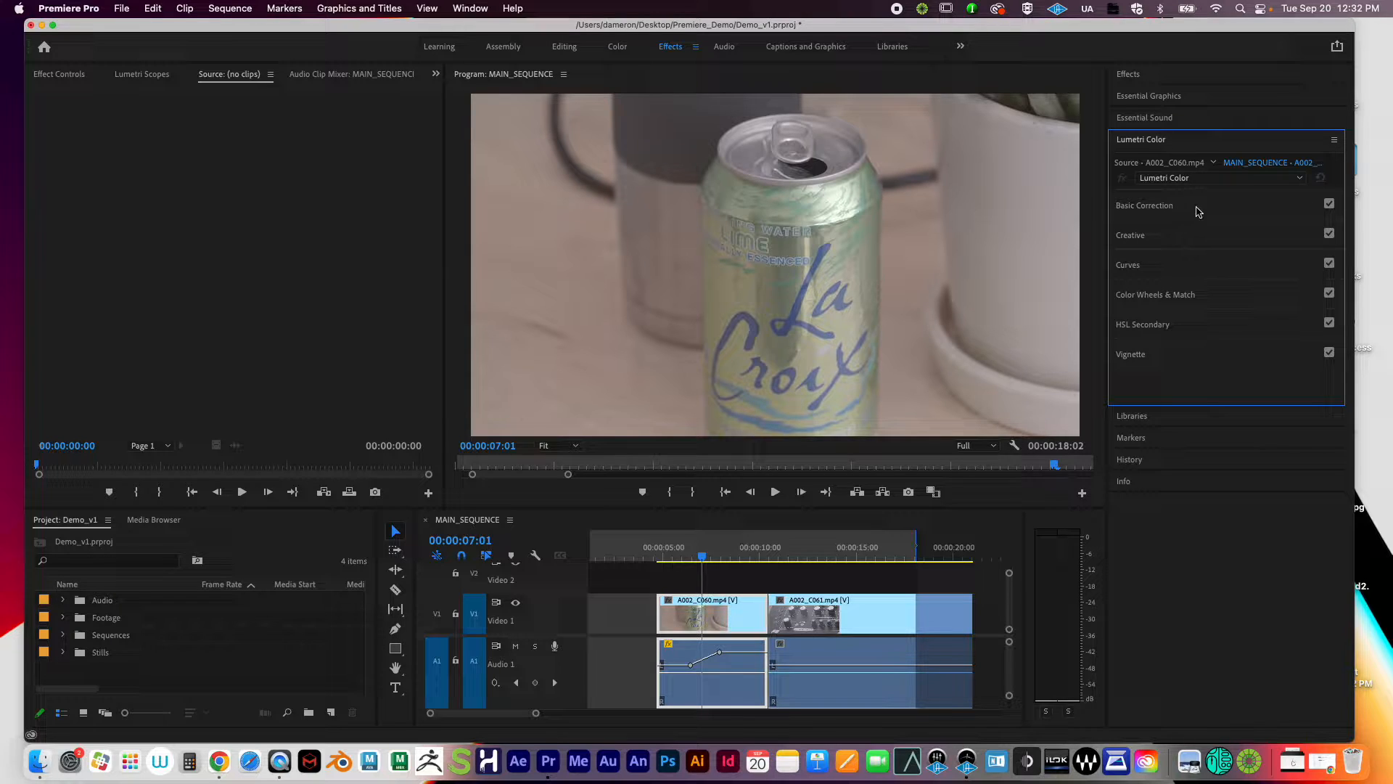
left_click(1159, 209)
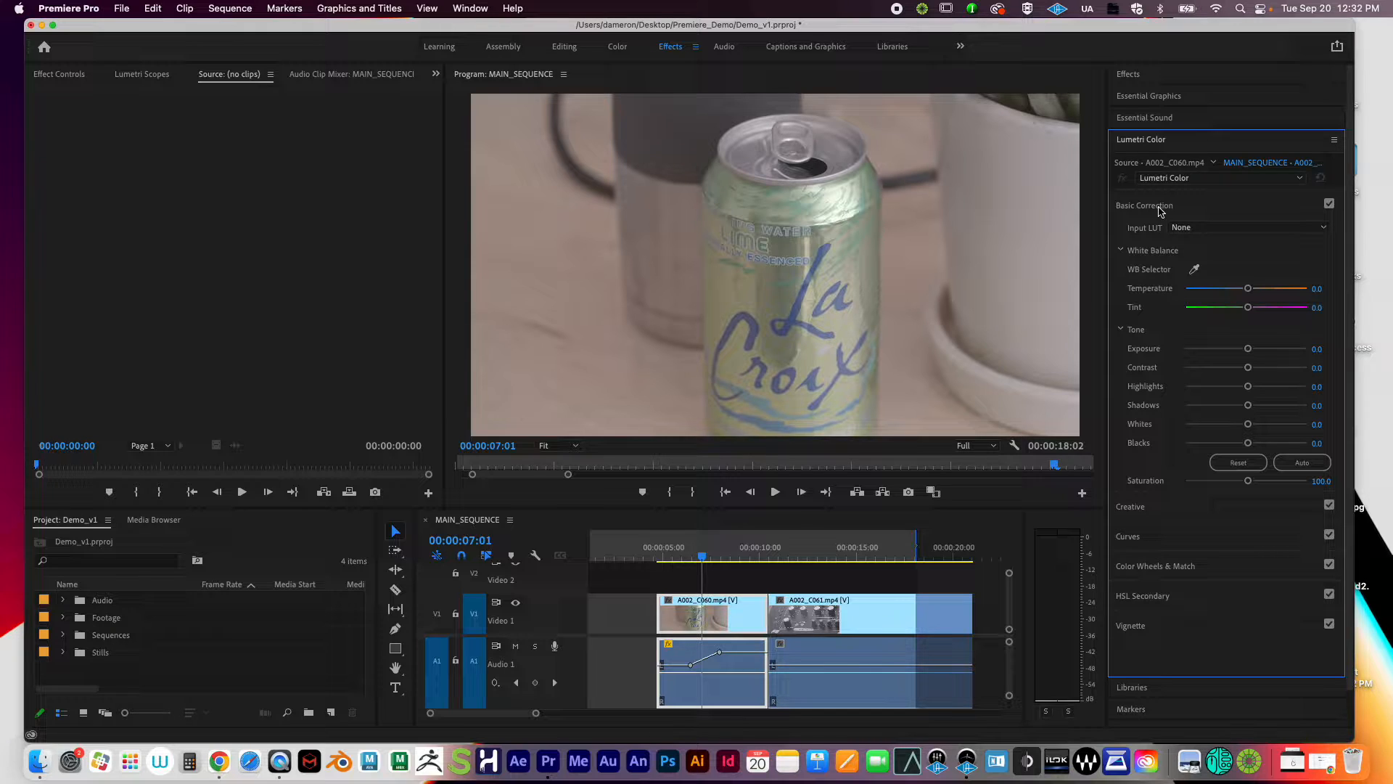
left_click_drag(1248, 298, 1327, 301)
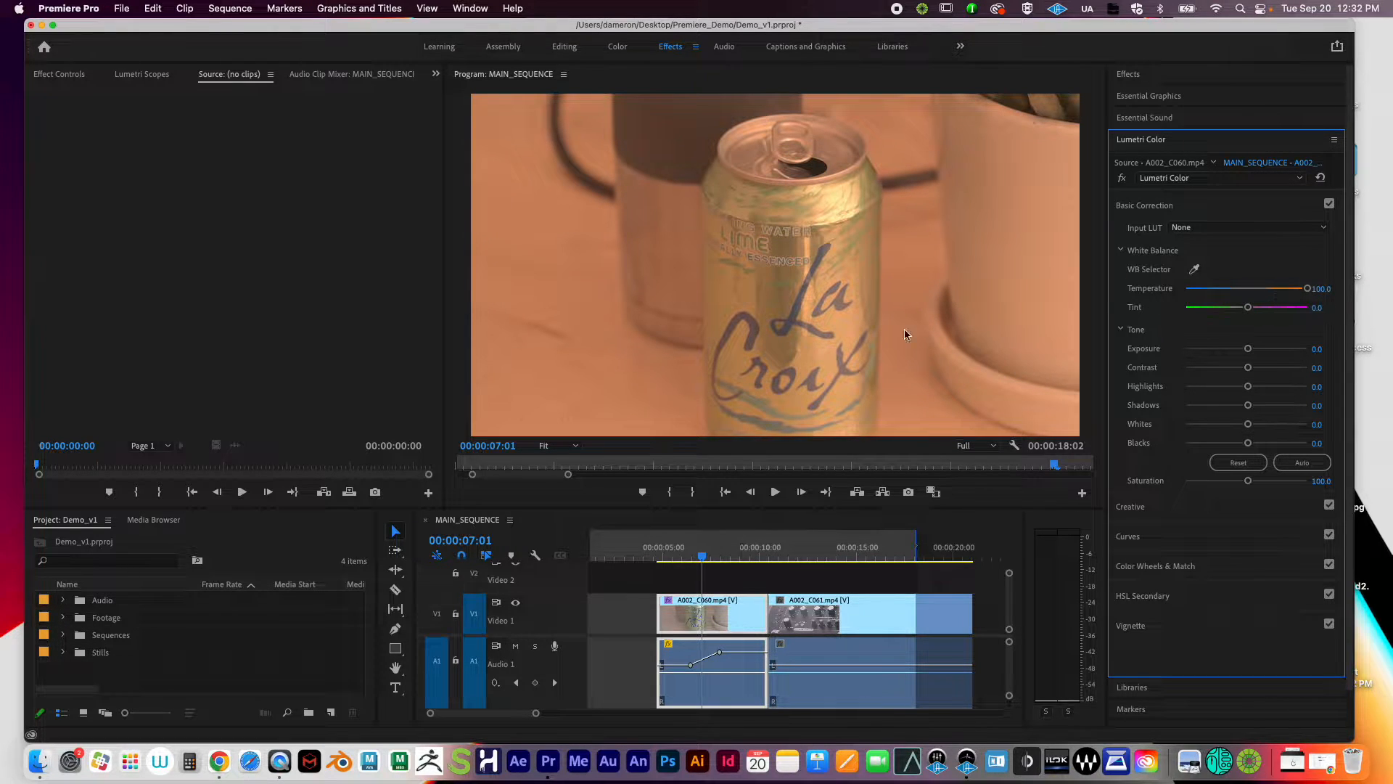
key("super+z")
left_click(1196, 272)
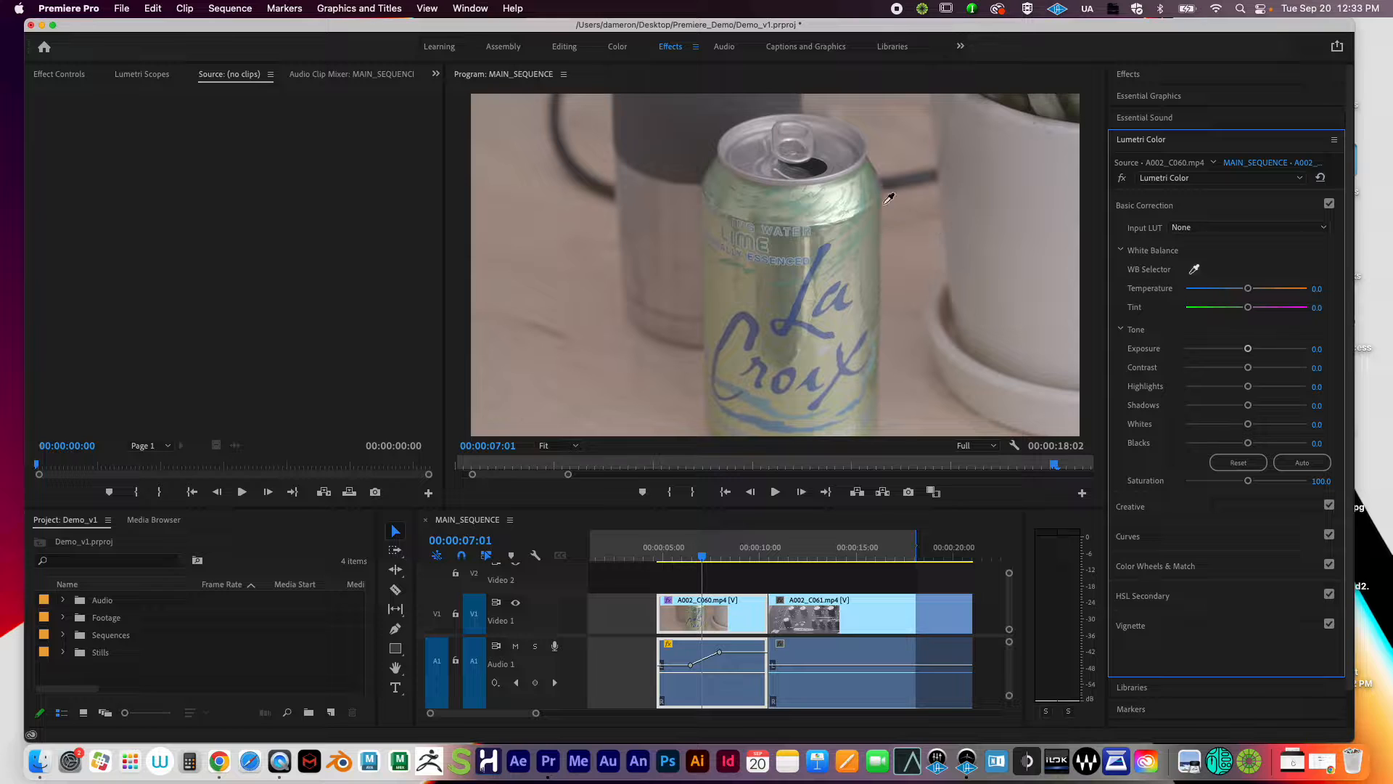
left_click(1030, 121)
key("super+z")
left_click(1071, 172)
left_click_drag(1246, 290, 1251, 289)
left_click(1318, 288)
type("0")
key("Return")
left_click(1322, 309)
type("0")
key("Return")
Step: Try Temperature at 6.0, 15.5 and 2.4, settling on a slight warm setting of 1.2
mouse_move(1248, 289)
left_mouse_down()
mouse_move(1230, 295)
mouse_move(1310, 299)
mouse_move(1240, 300)
left_mouse_up()
left_click_drag(1241, 291, 1256, 290)
double_click(1256, 288)
left_click_drag(1247, 289, 1248, 292)
mouse_move(1246, 289)
left_mouse_down()
mouse_move(1191, 292)
mouse_move(1330, 295)
mouse_move(1248, 298)
left_mouse_up()
Step: Try a green Tint and Exposure at 3.6 and 3.5, then reset Tint and Exposure to 0
left_click_drag(1248, 308, 1280, 312)
double_click(1282, 314)
left_click_drag(1250, 350, 1290, 350)
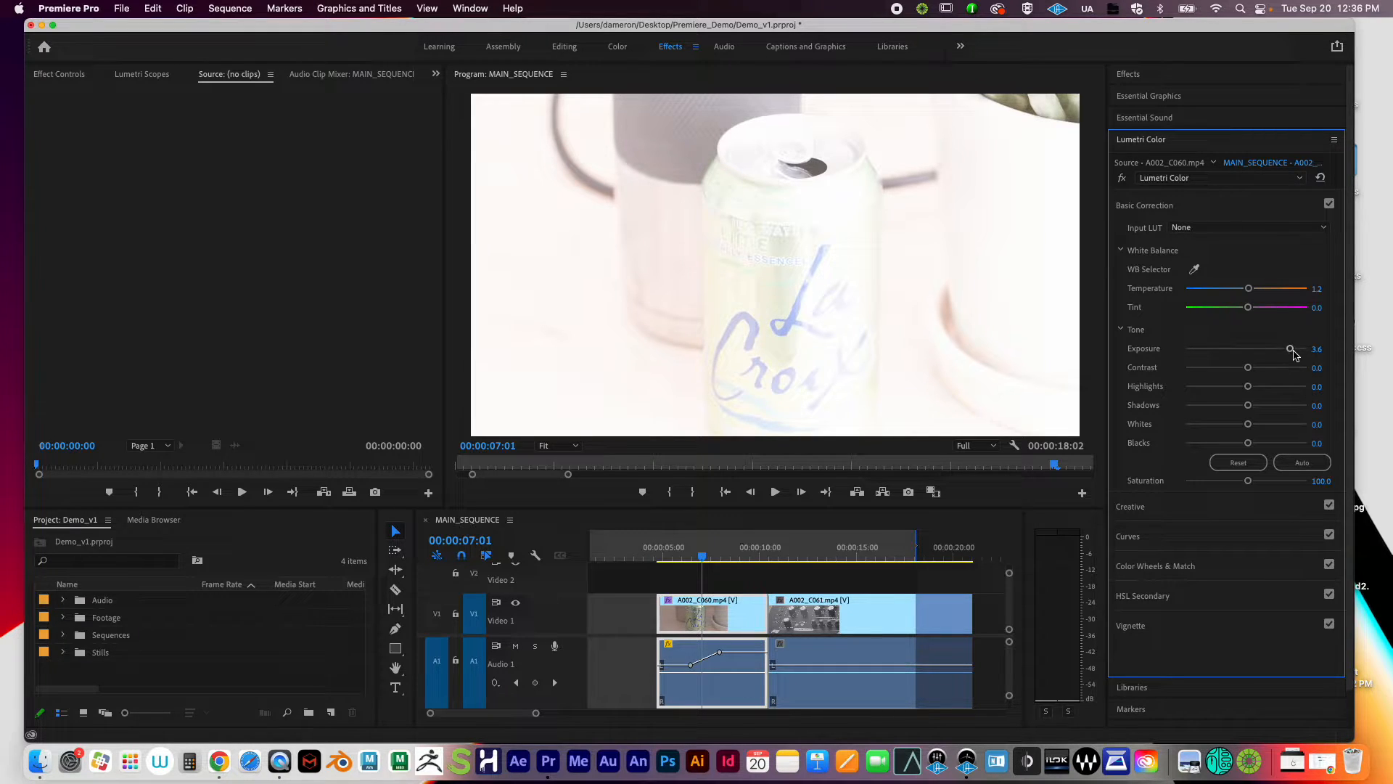
mouse_move(1290, 349)
left_mouse_down()
mouse_move(1177, 362)
mouse_move(1287, 354)
left_mouse_up()
double_click(1267, 358)
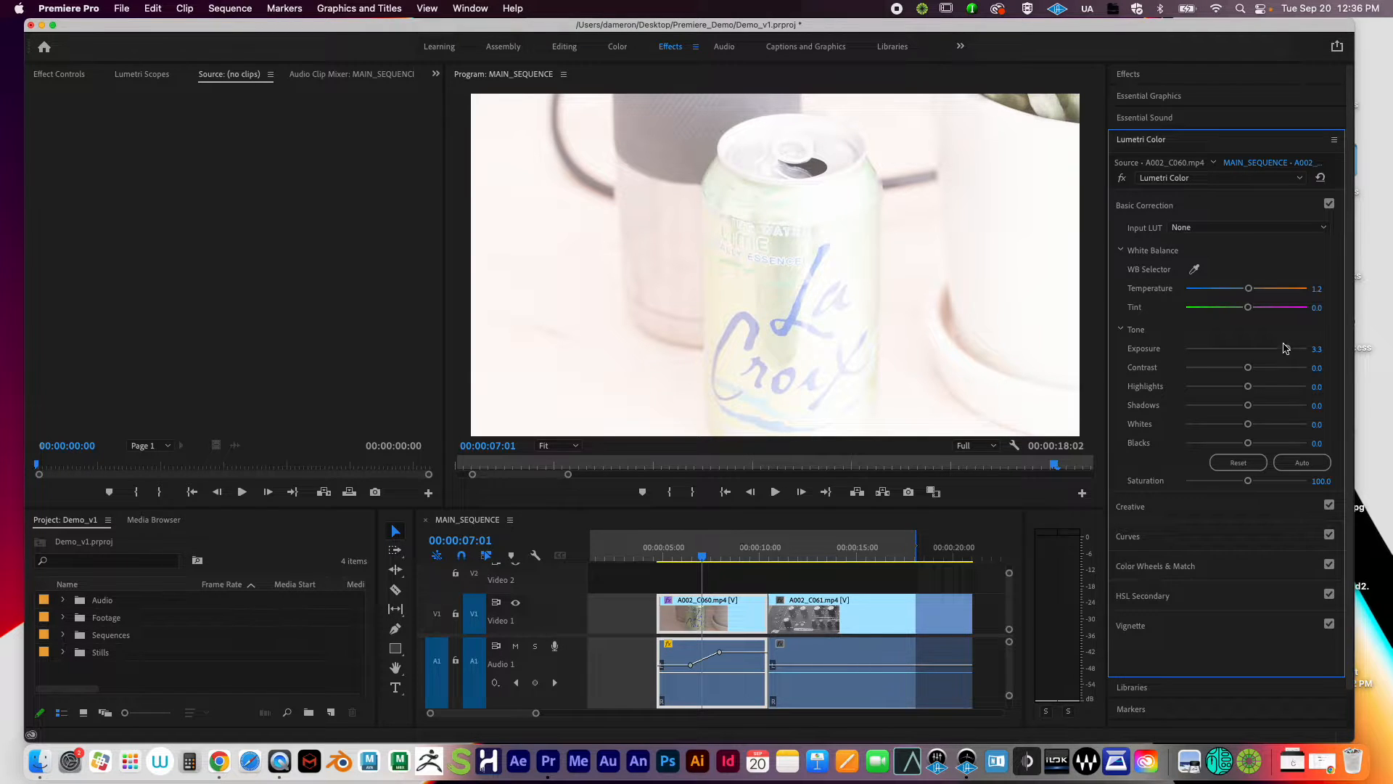
double_click(1288, 353)
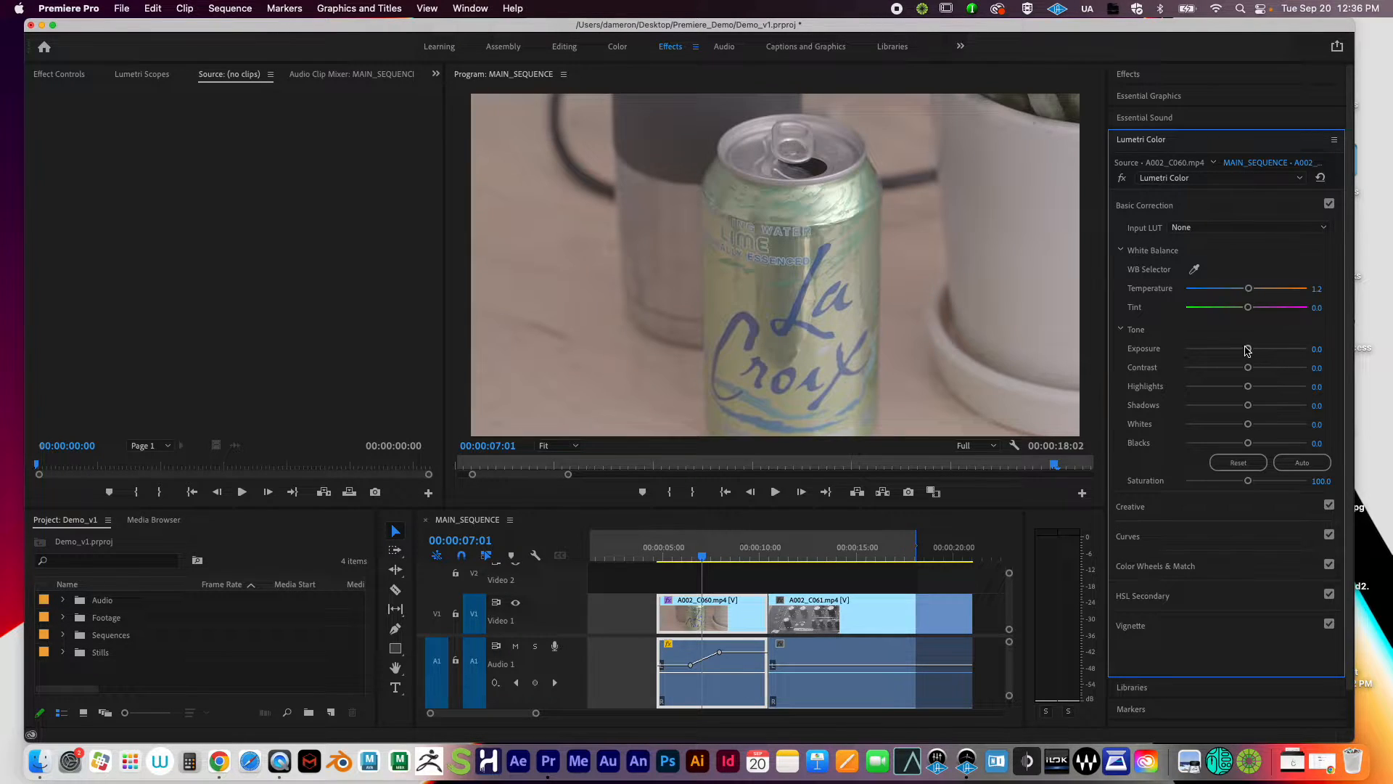
Step: Test Exposure 3.5 and Contrast down to -100, reset both to 0, then raise Highlights to 15.5
left_click_drag(1249, 352, 1288, 353)
double_click(1288, 351)
left_click_drag(1250, 368, 1251, 367)
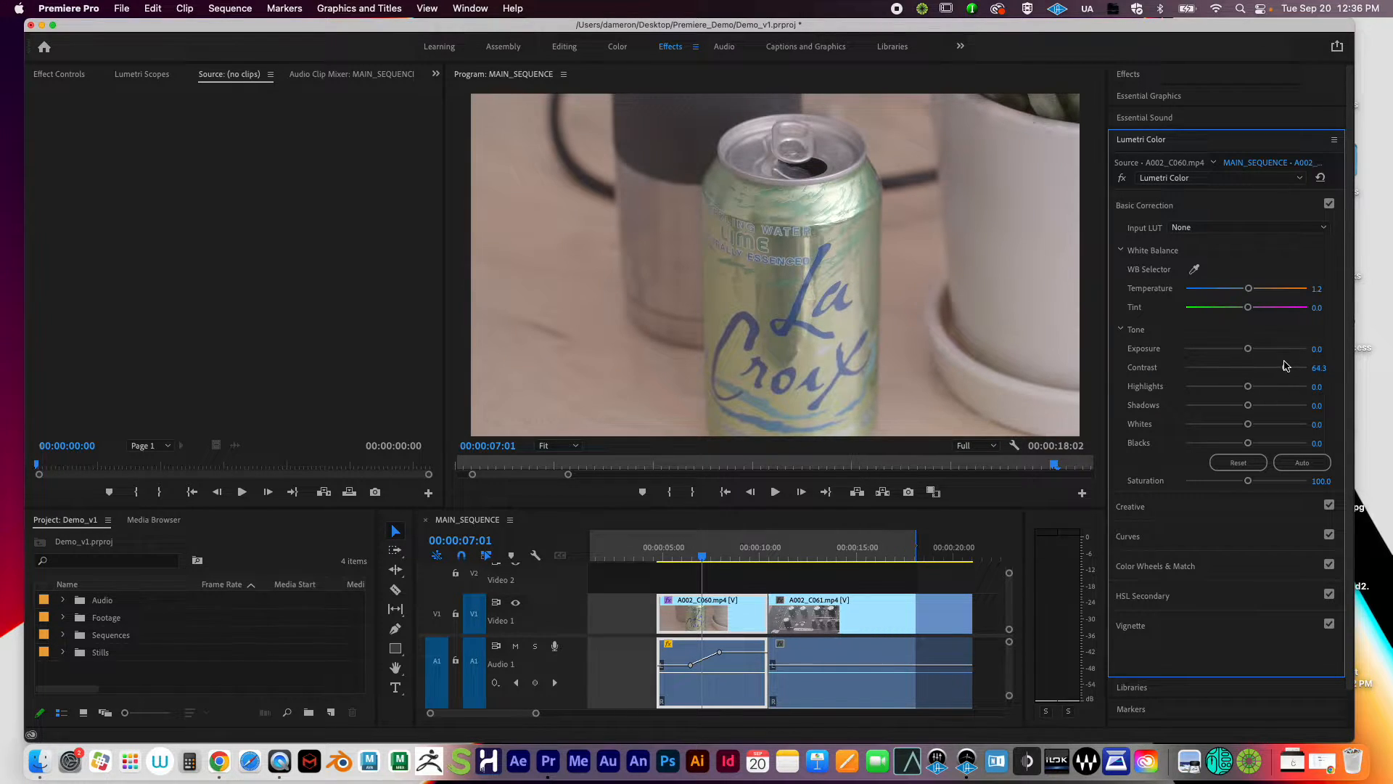
mouse_move(1309, 361)
left_mouse_down()
mouse_move(1241, 365)
mouse_move(1315, 362)
left_mouse_up()
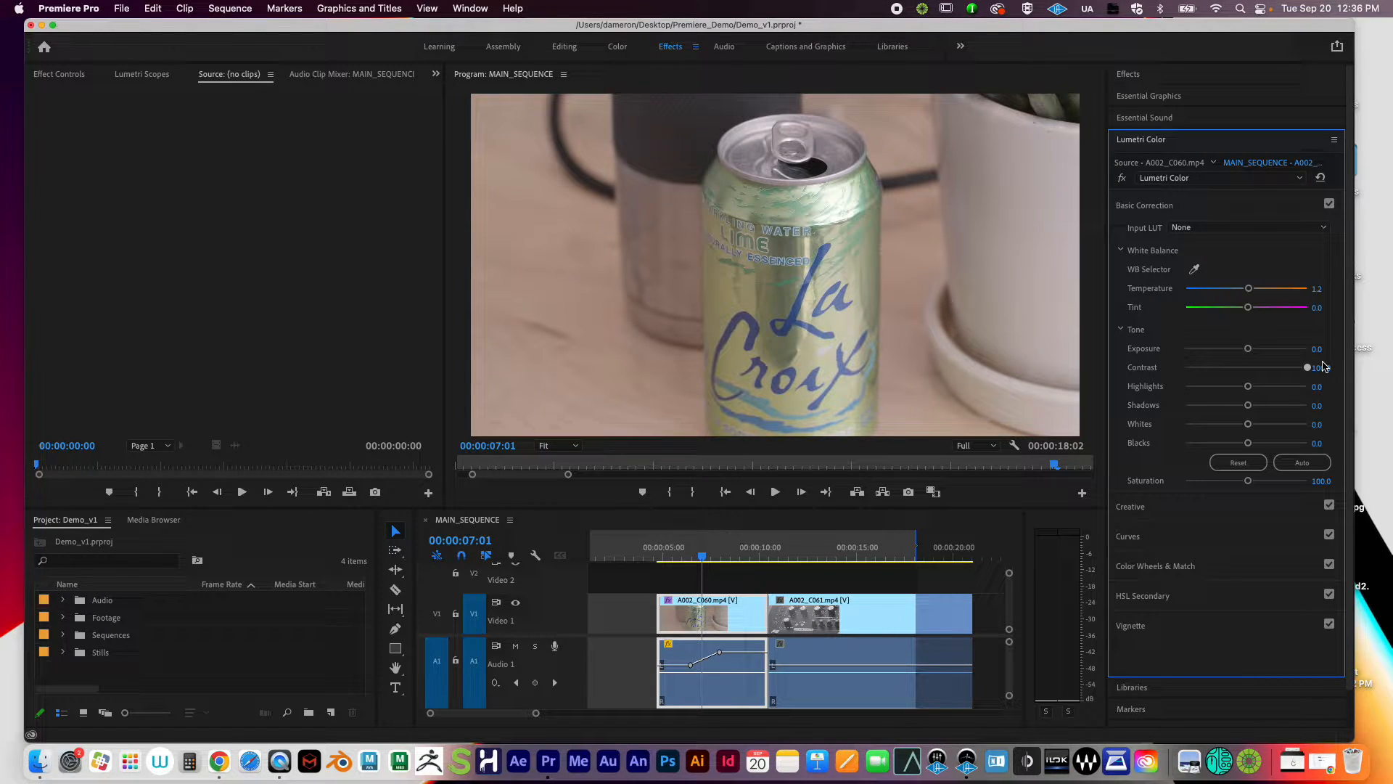
left_click_drag(1322, 367, 1271, 378)
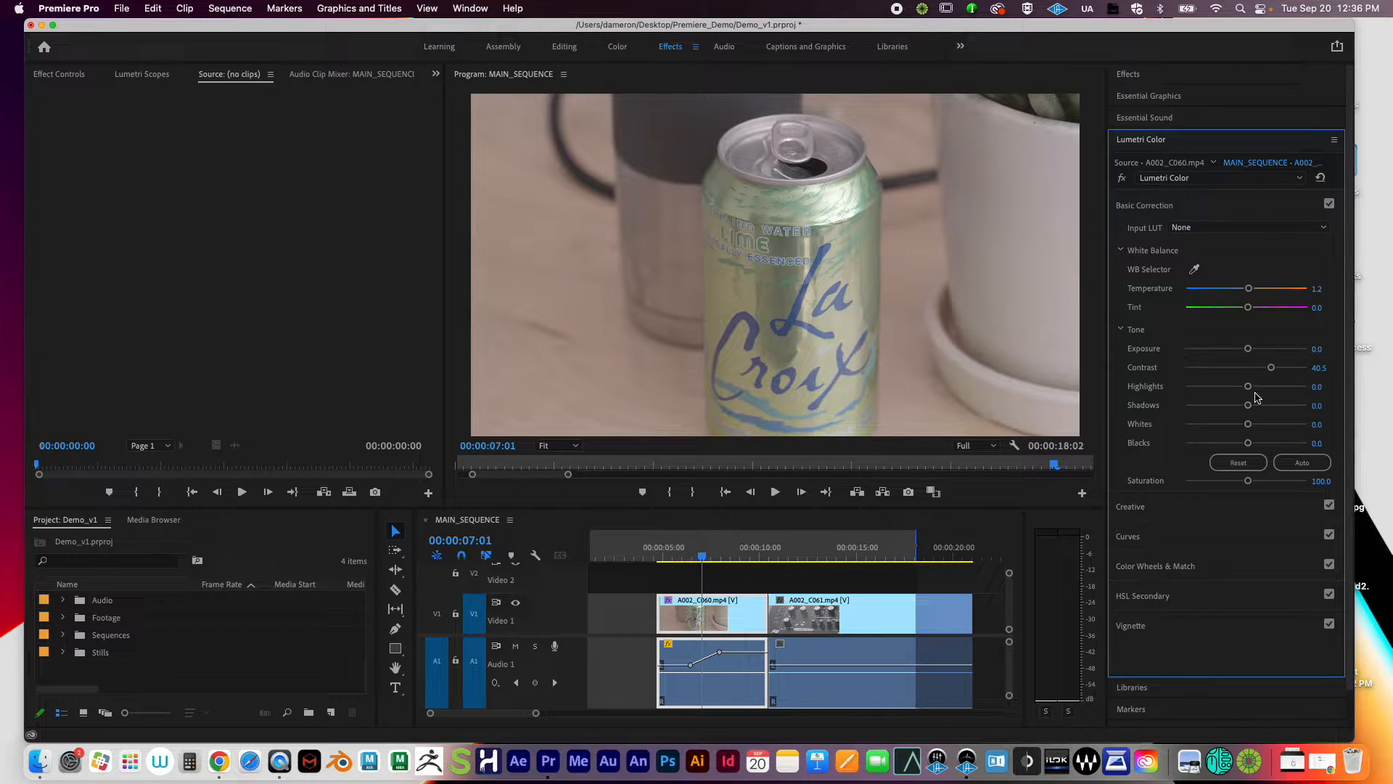
double_click(1271, 370)
mouse_move(1251, 387)
left_mouse_down()
mouse_move(1315, 380)
mouse_move(1253, 386)
left_mouse_up()
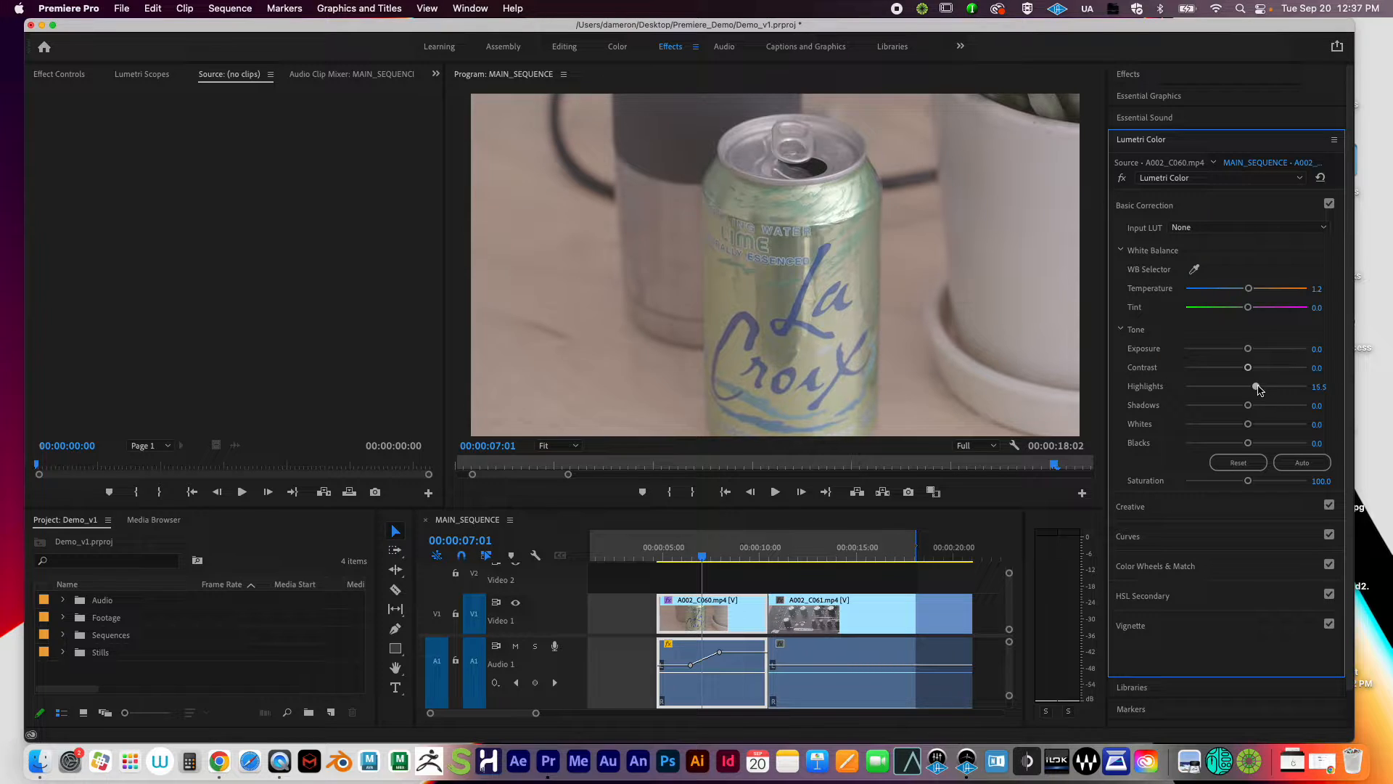
Step: Test brighter Highlights, Shadows and Whites, resetting each back to 0
left_click_drag(1253, 386, 1136, 385)
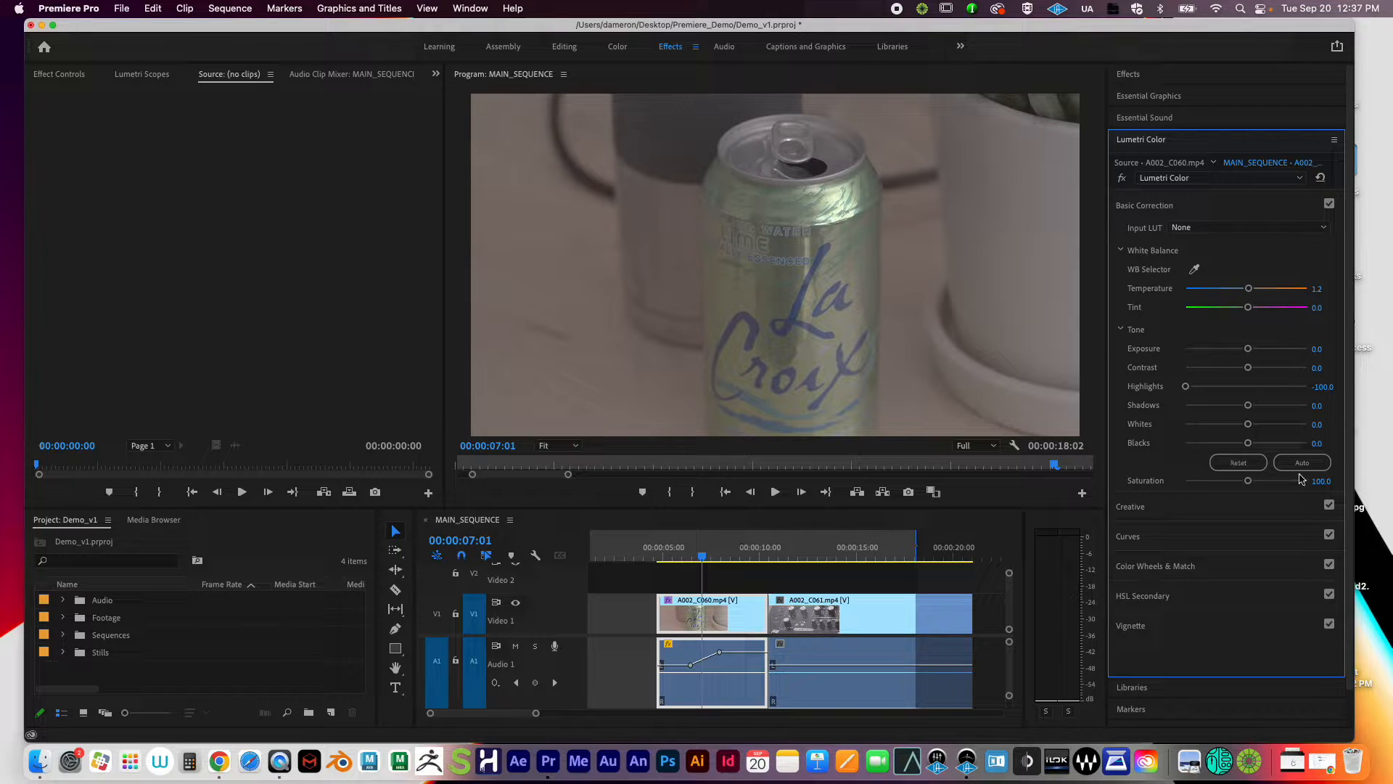
double_click(1185, 386)
left_click_drag(1248, 407, 1123, 424)
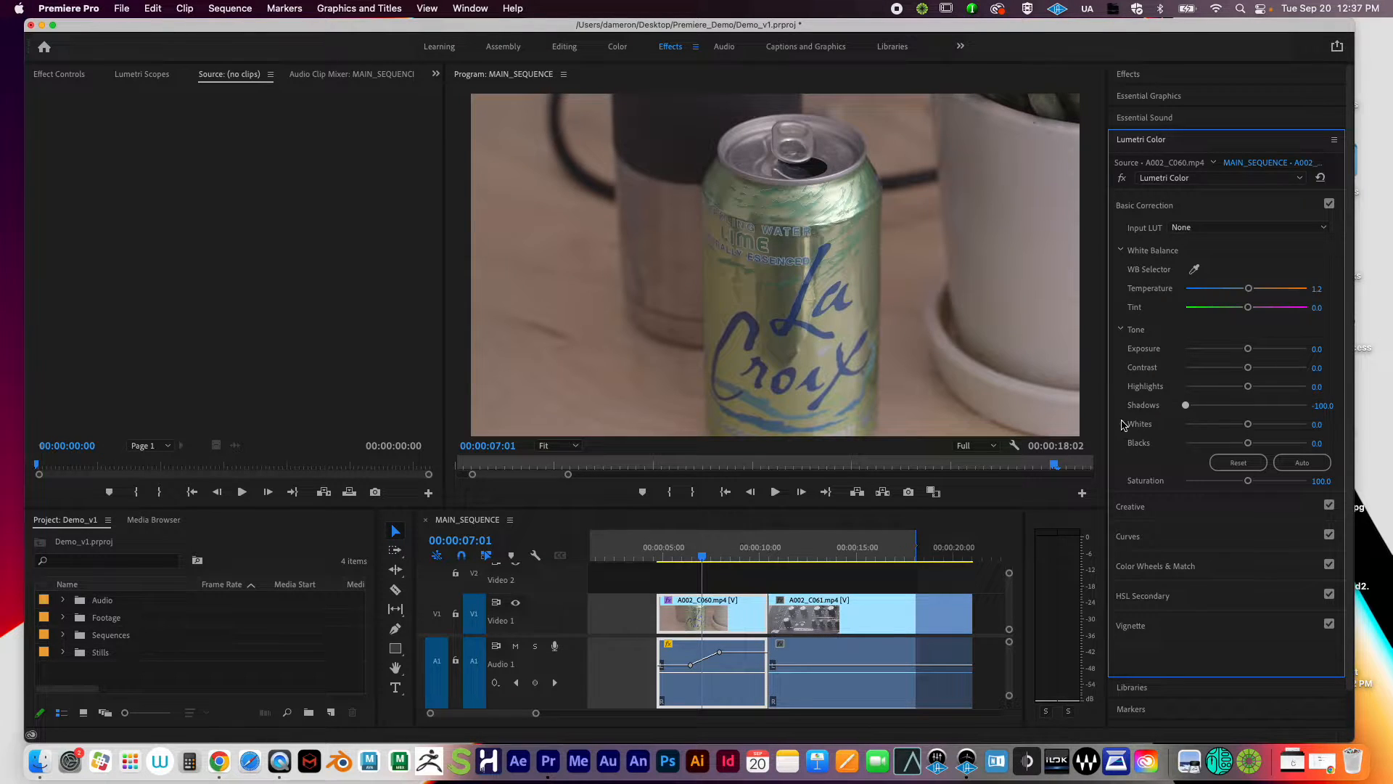
double_click(1185, 404)
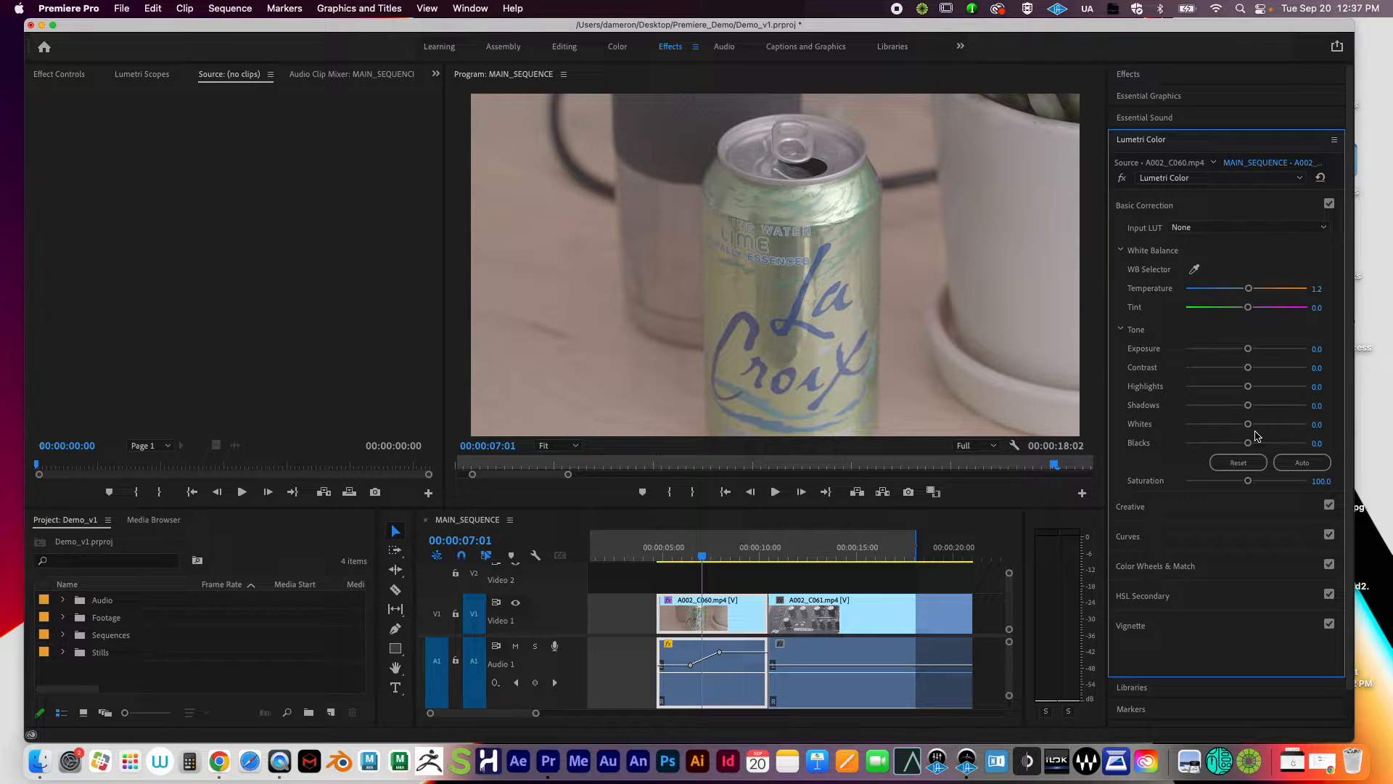
left_click_drag(1249, 425, 1301, 426)
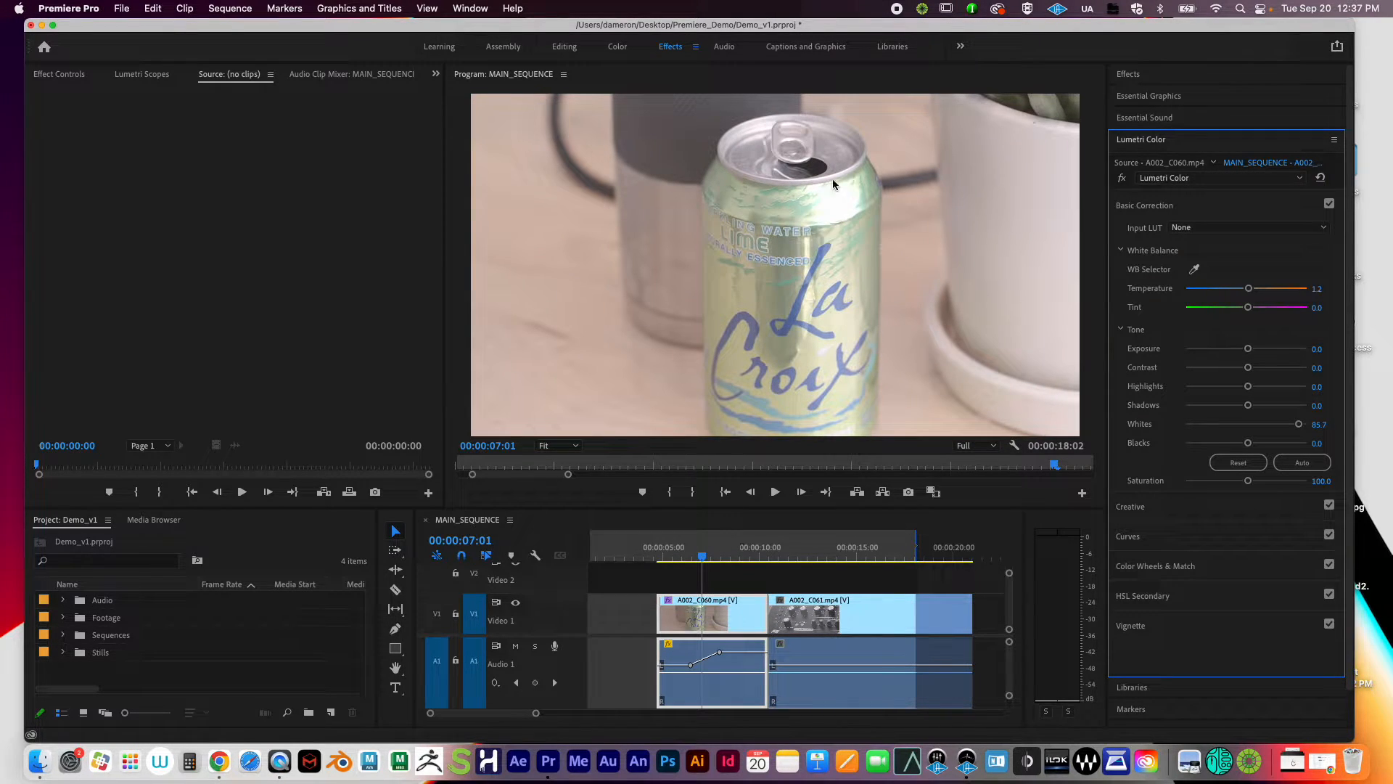
left_click_drag(1299, 425, 1164, 430)
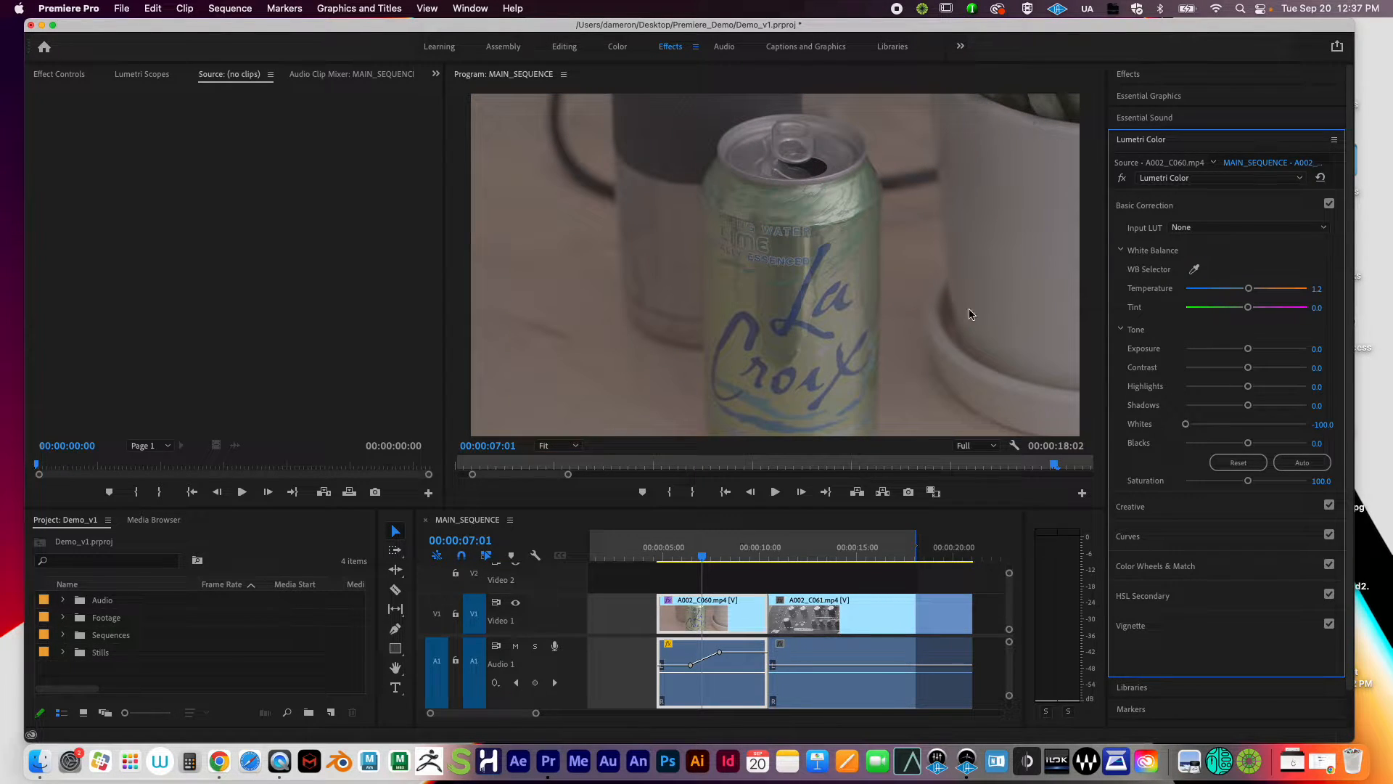
double_click(1190, 427)
Step: Drag Blacks down to -100 for fully crushed shadows
left_click_drag(1242, 440, 1180, 447)
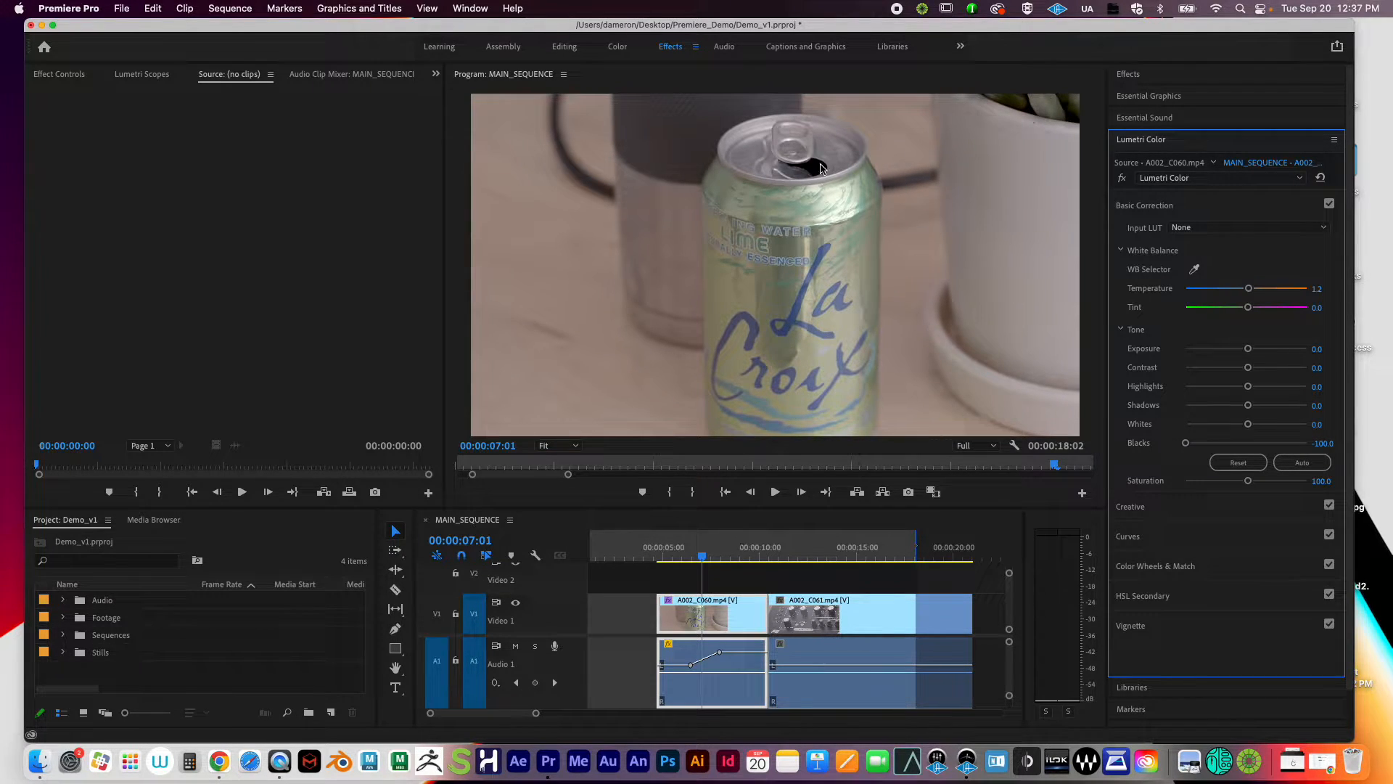
double_click(1194, 444)
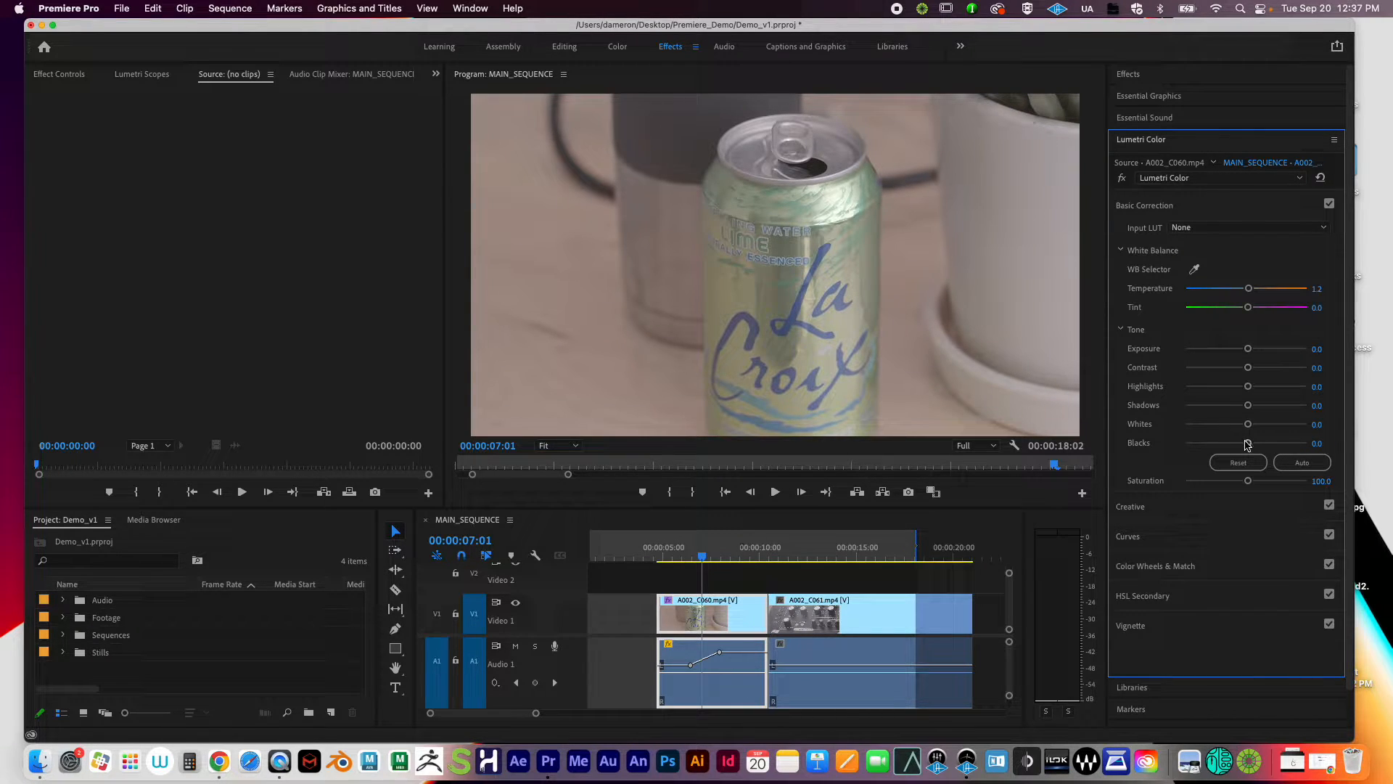
left_click_drag(1249, 445, 1134, 445)
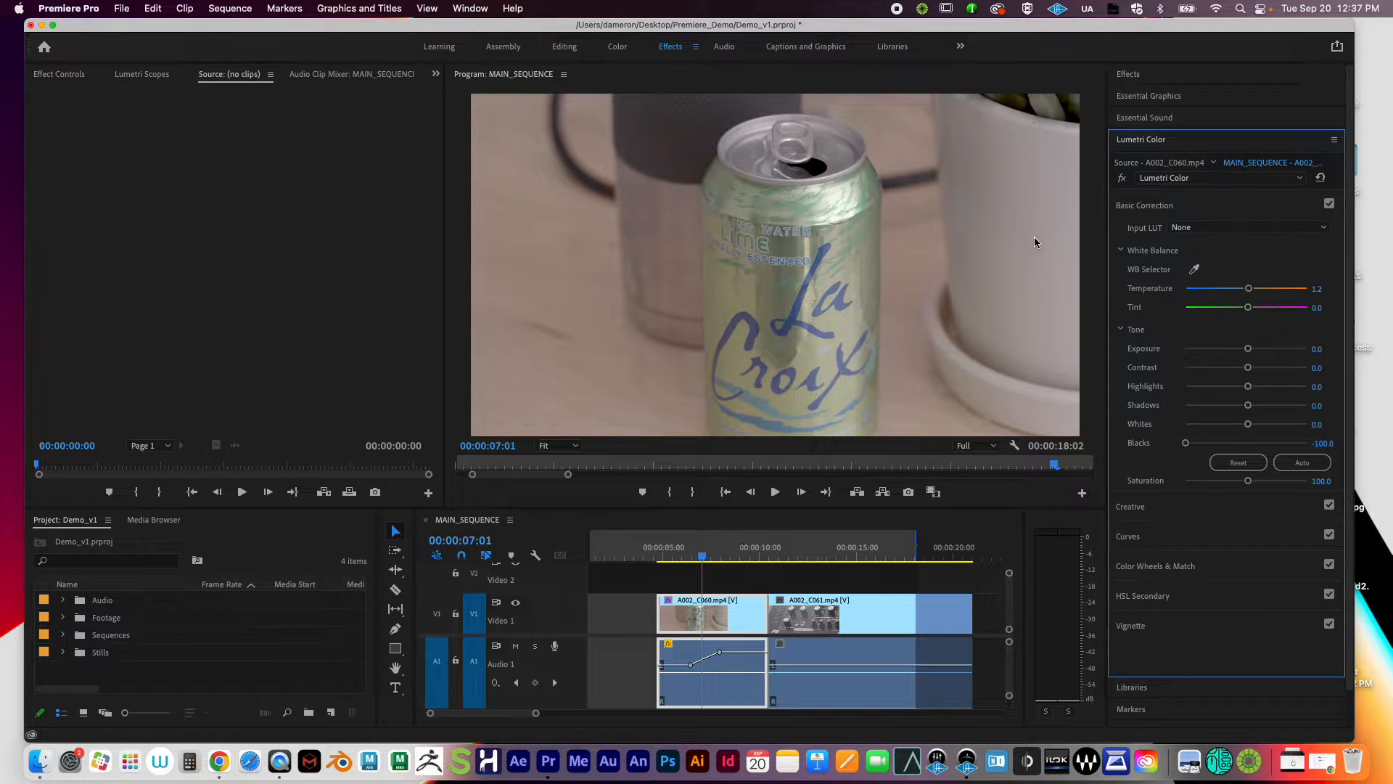
Step: Push Blacks, Whites, Shadows, Highlights, Contrast and Exposure to their maximum values
left_click_drag(1187, 443, 1382, 439)
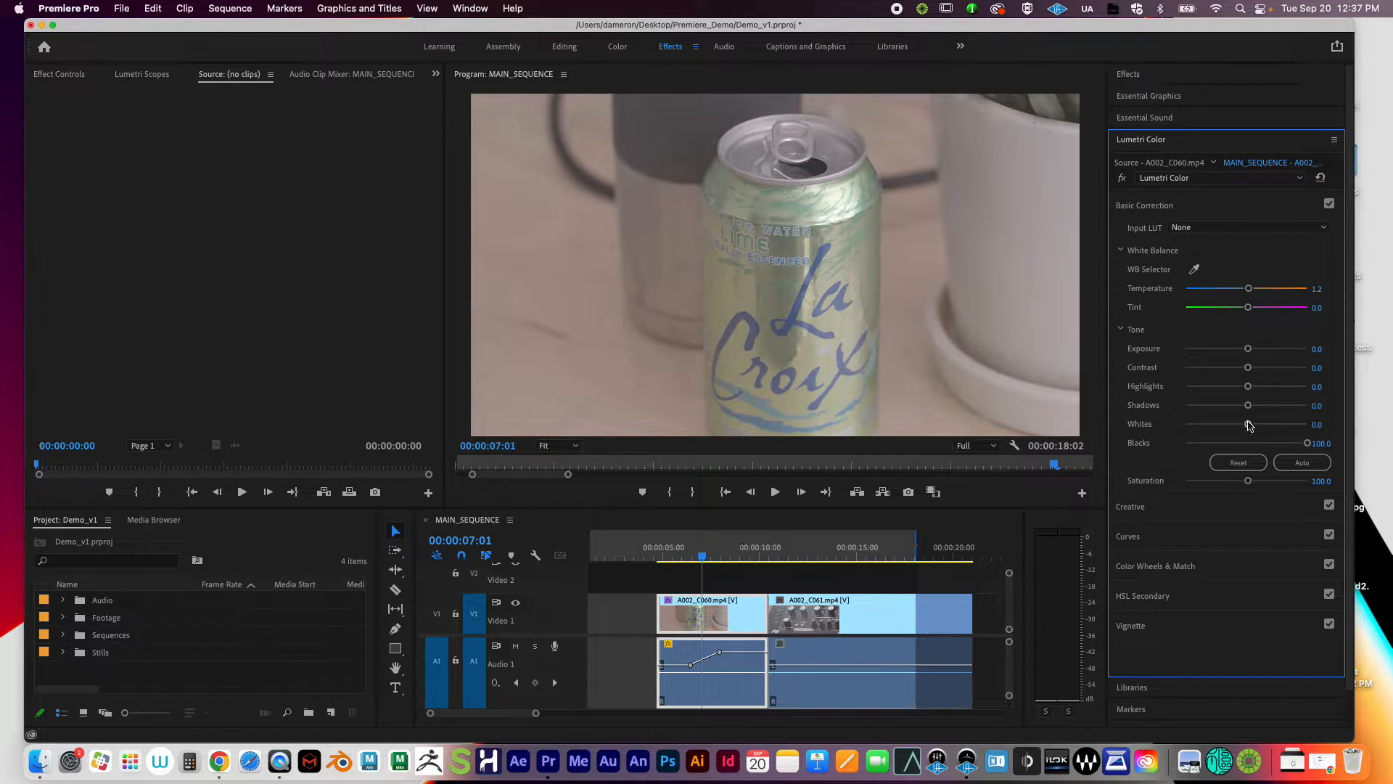
left_click_drag(1249, 425, 1341, 422)
left_click_drag(1249, 406, 1343, 388)
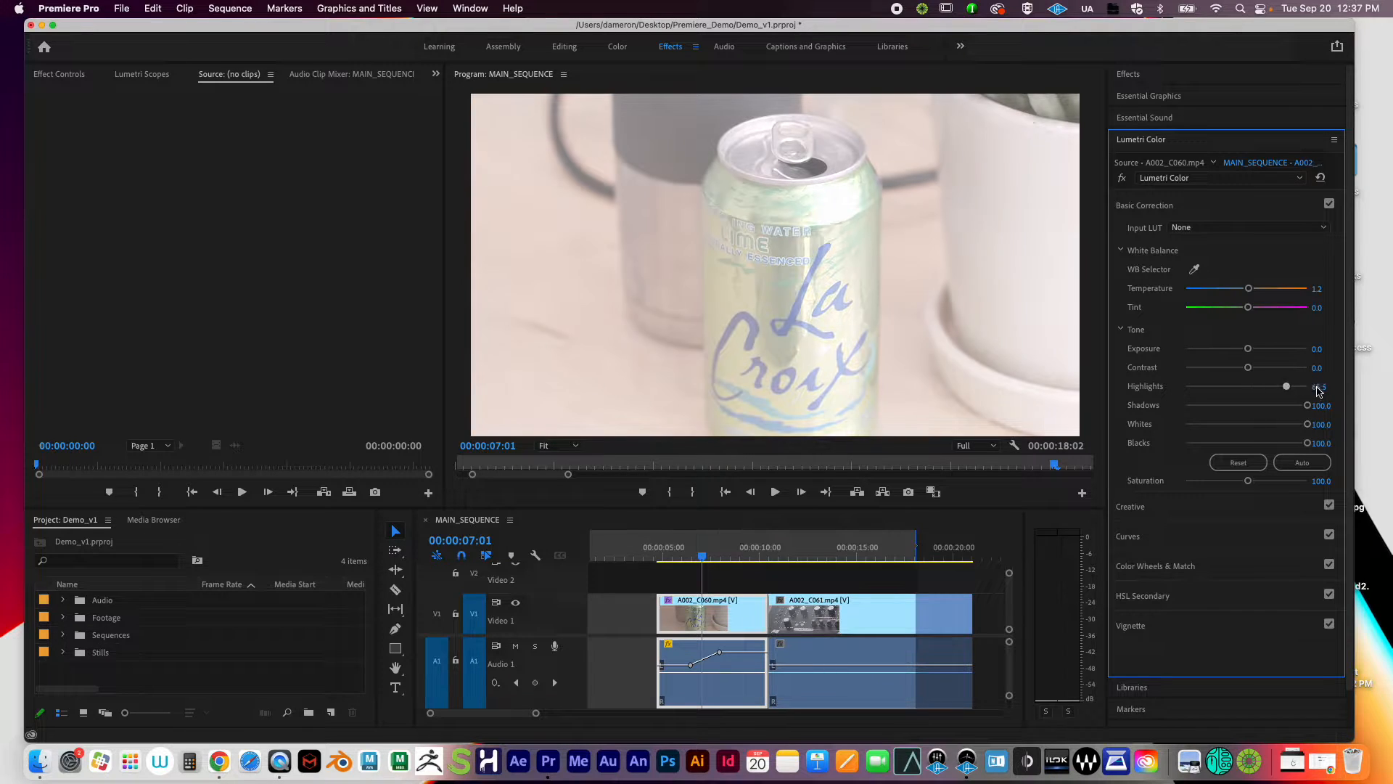
left_click_drag(1249, 368, 1364, 346)
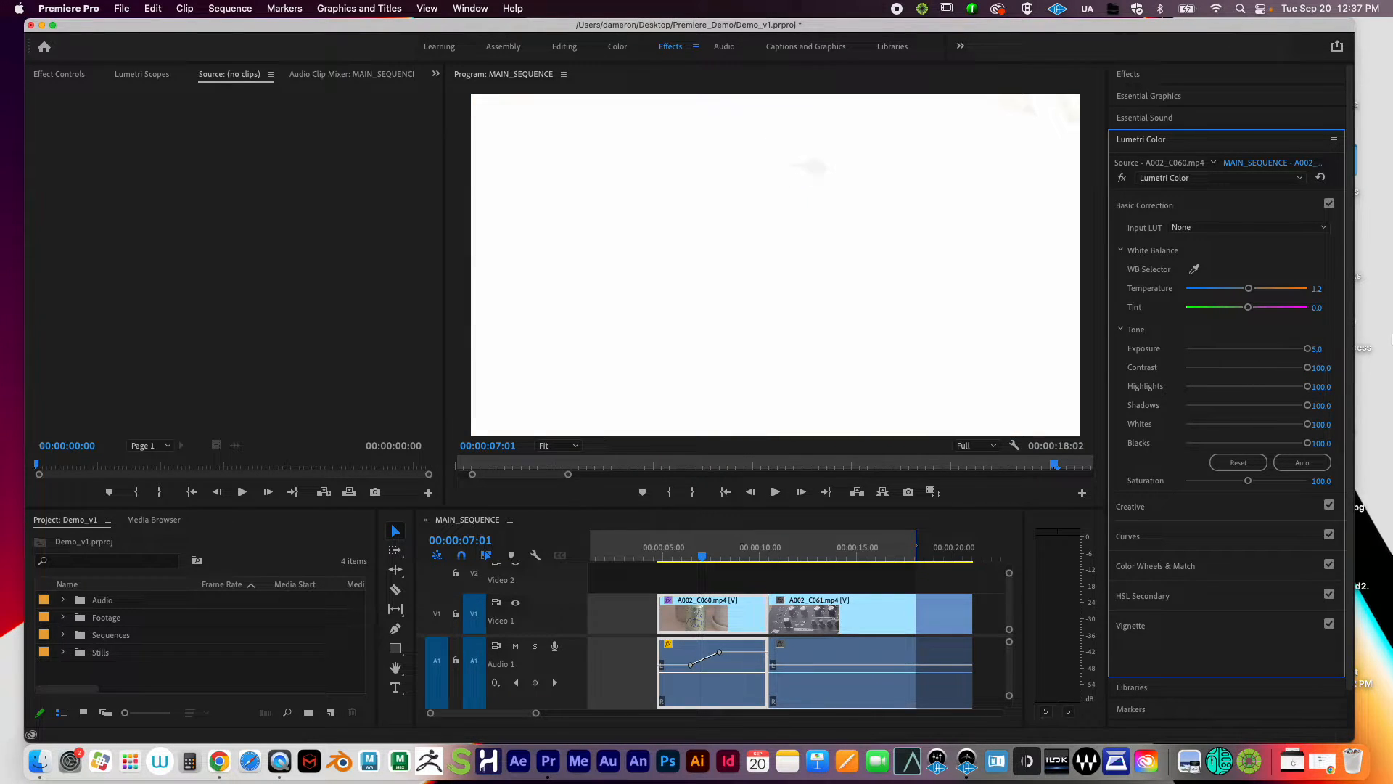
Step: Reset Exposure, Contrast, Highlights, Shadows and Whites to 0, leaving Blacks at 100
double_click(1309, 350)
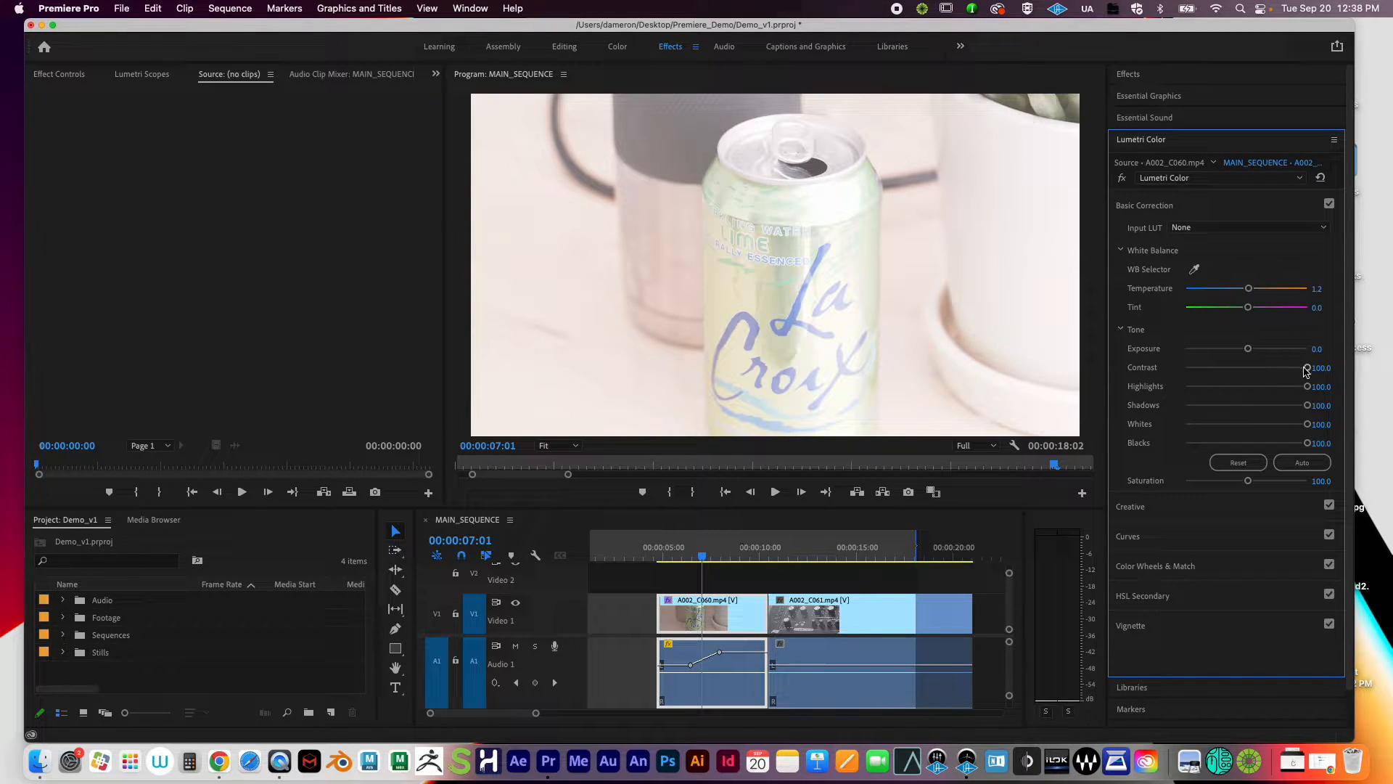
double_click(1308, 368)
double_click(1307, 387)
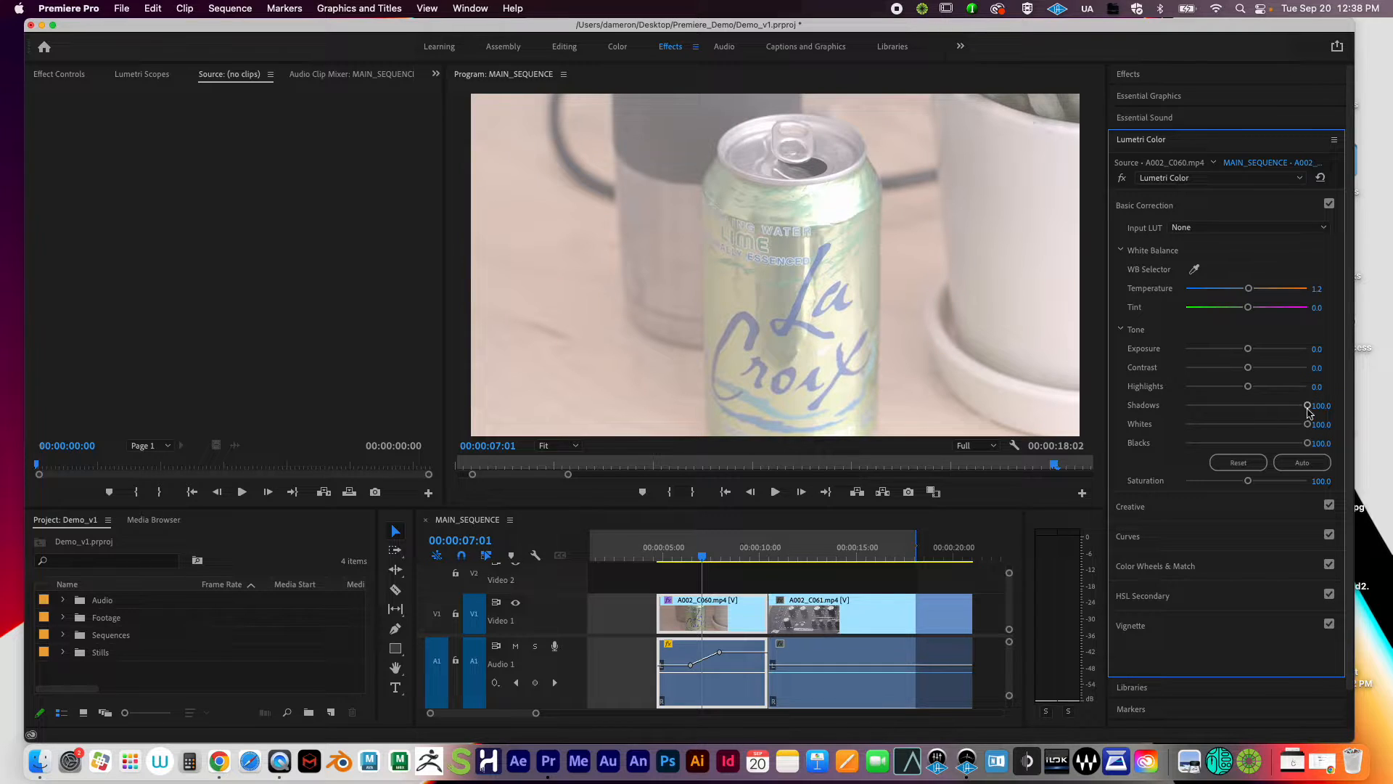
double_click(1309, 407)
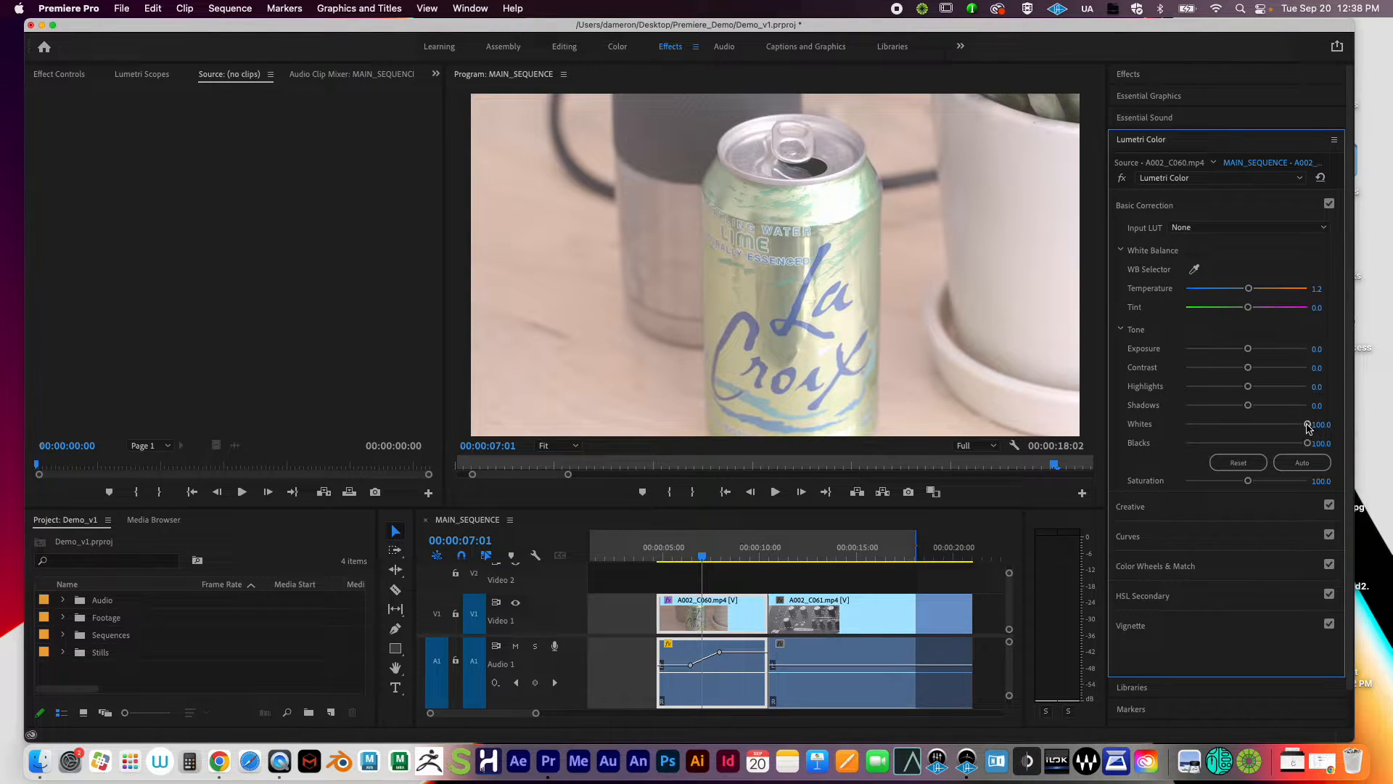
double_click(1308, 425)
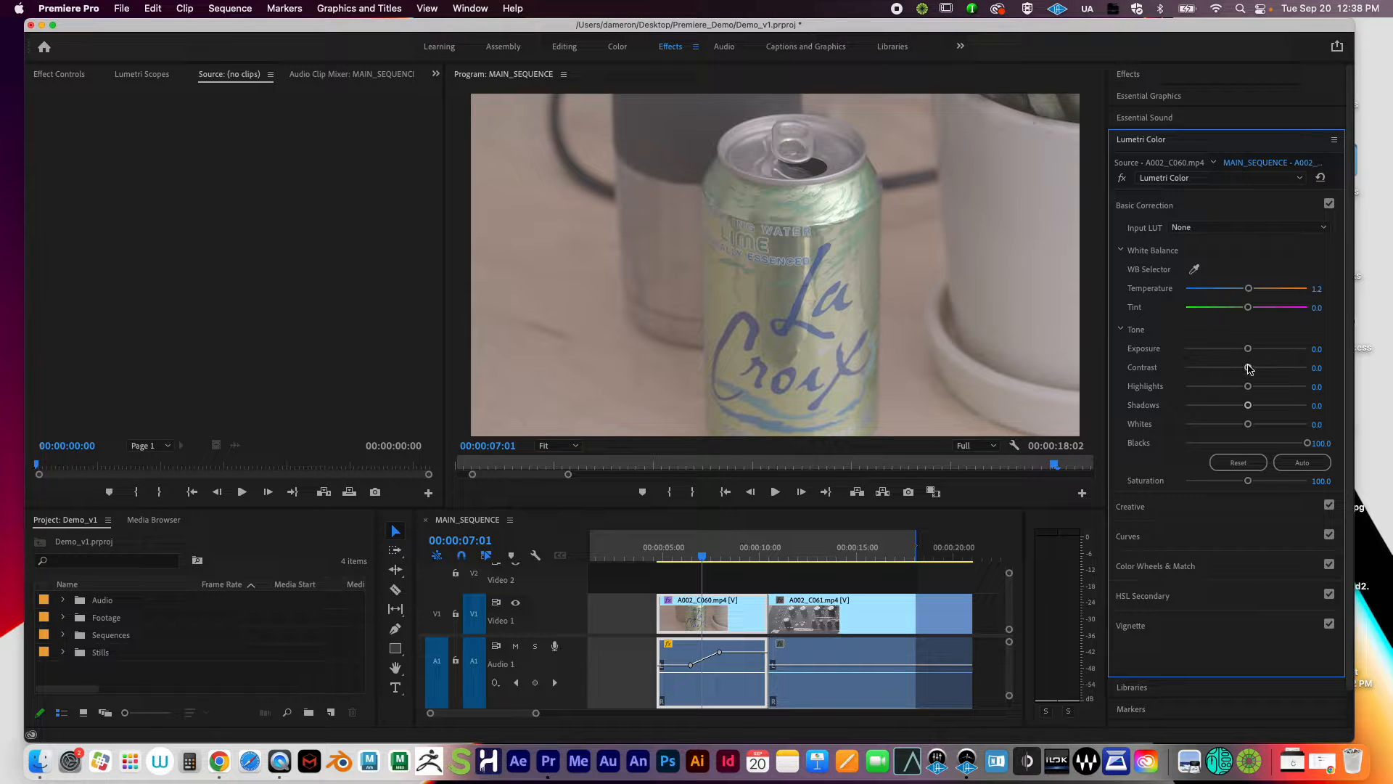
Step: Increase Contrast and brighten Exposure slightly, then switch Basic Correction off to view the ungraded clip
left_click_drag(1248, 368, 1220, 444)
left_click_drag(1246, 350, 1278, 370)
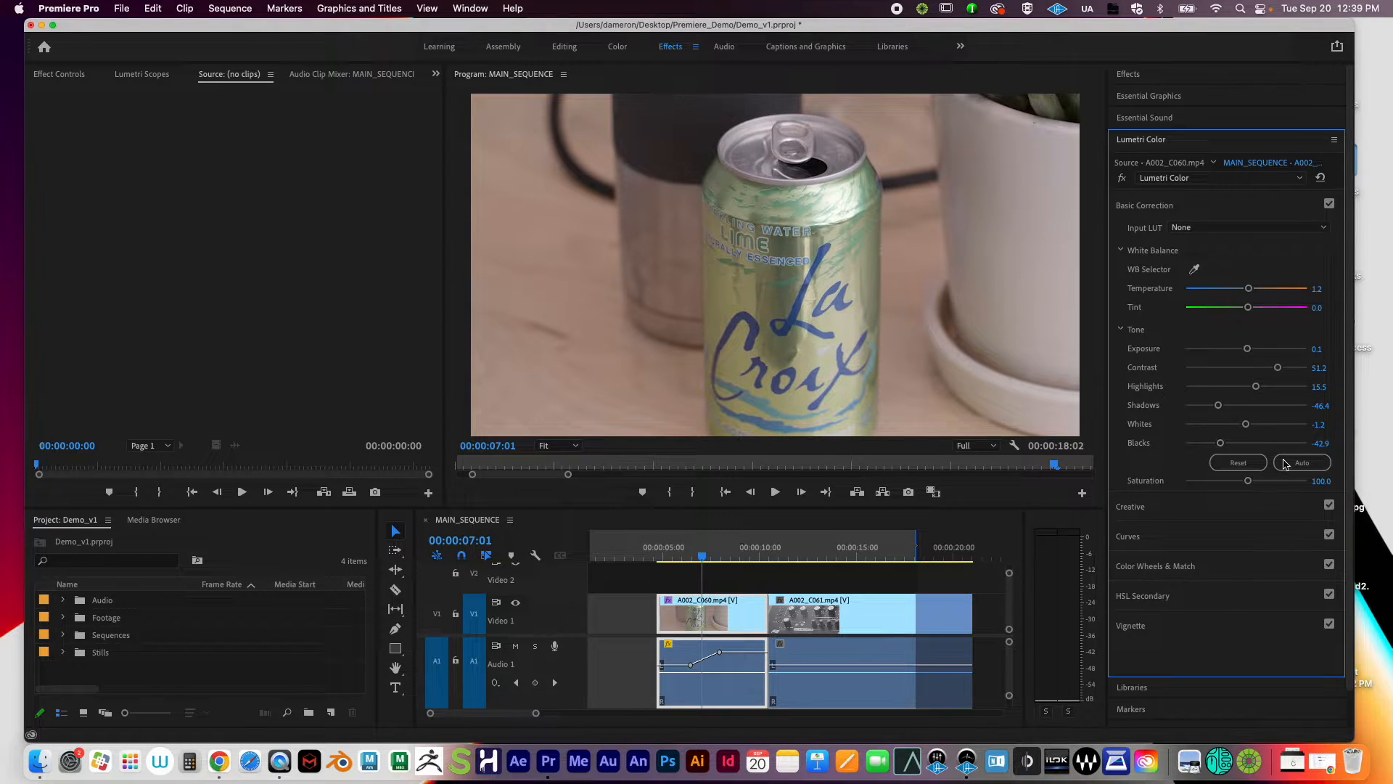
left_click(1329, 204)
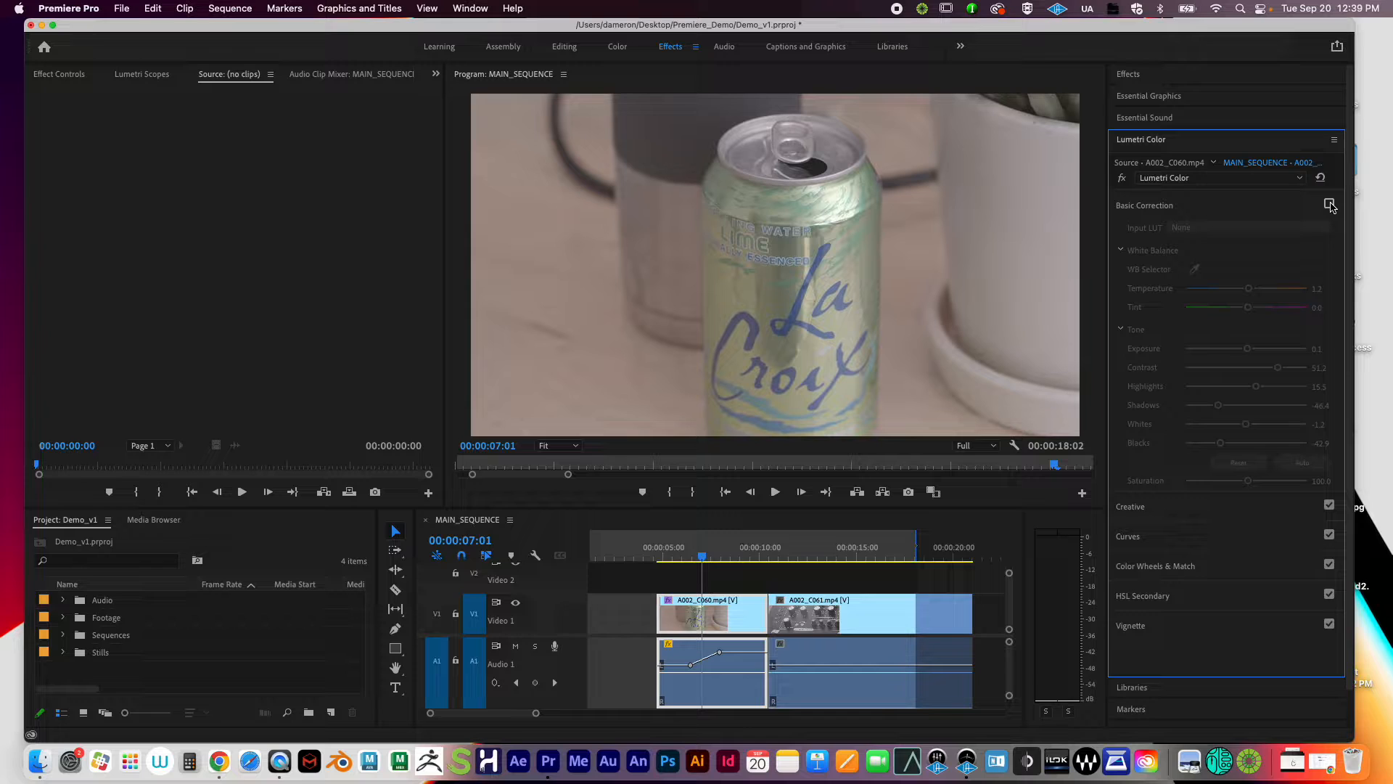
Step: Toggle Basic Correction on and off repeatedly for a before/after comparison, ending with it enabled
left_click(1329, 205)
left_click(1330, 205)
left_click(1330, 205)
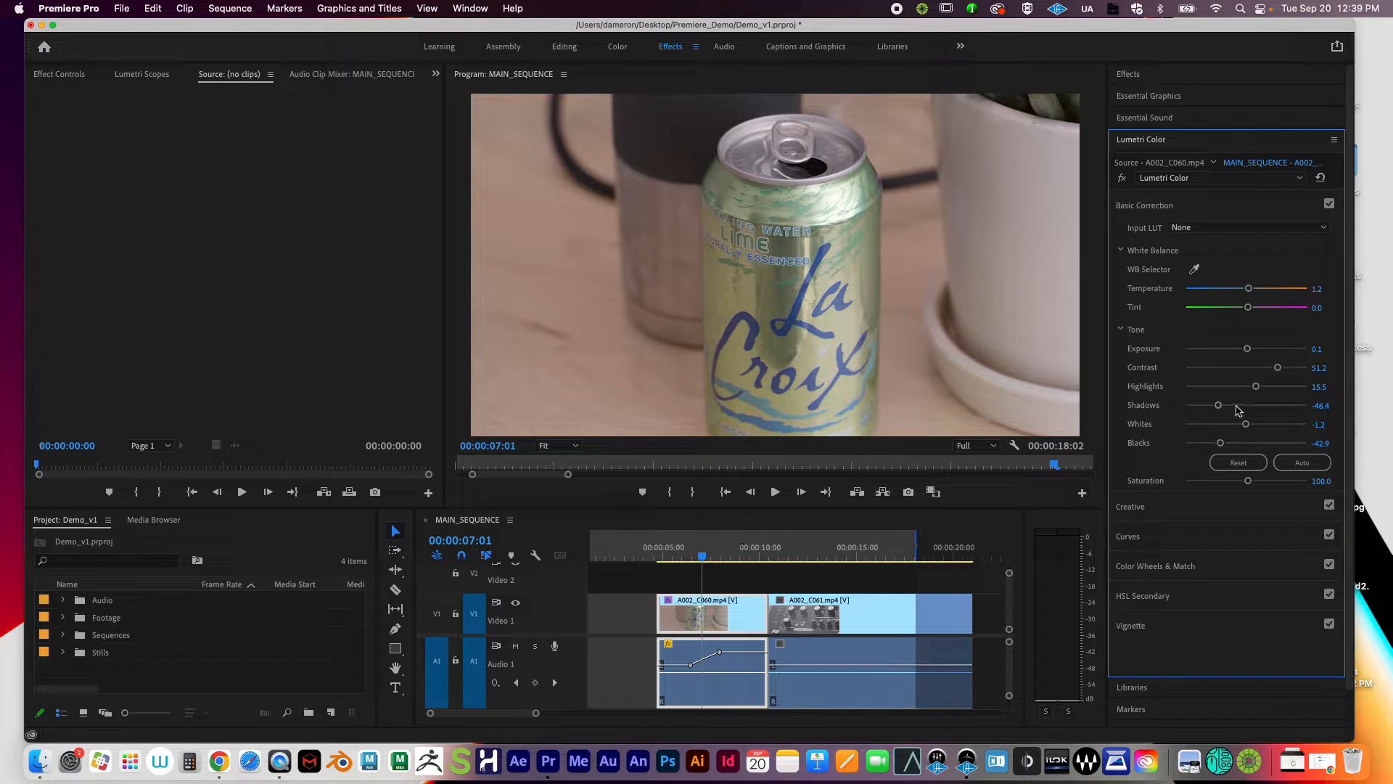
left_click(1330, 205)
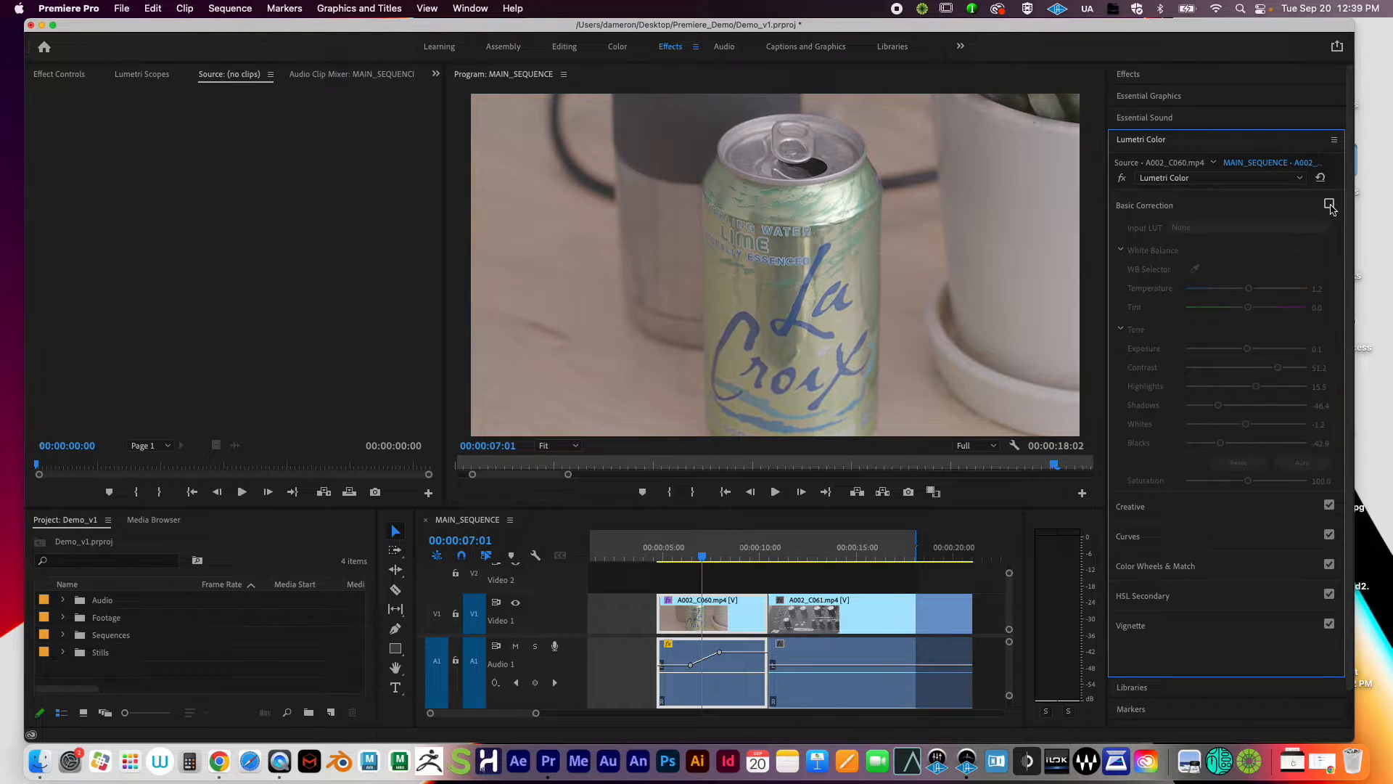
left_click(1329, 205)
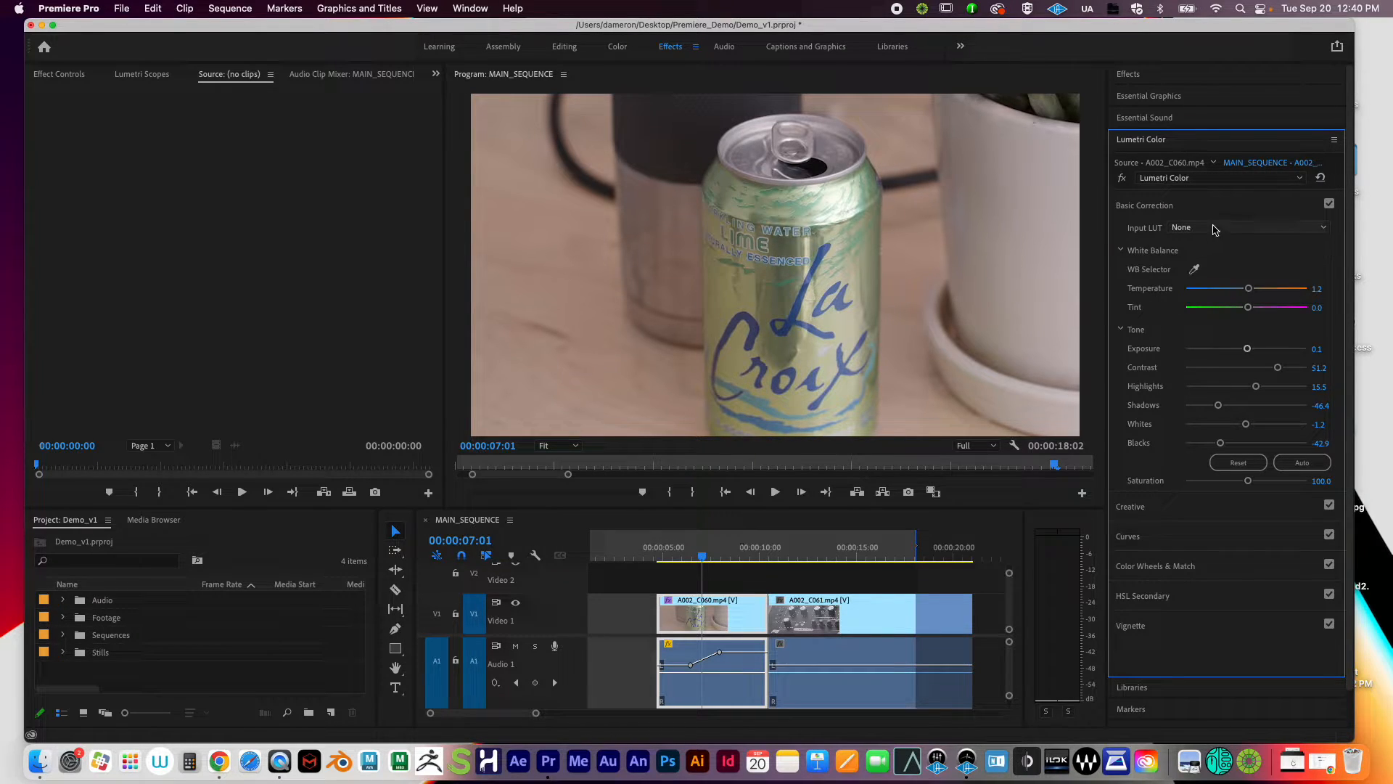
left_click(1162, 204)
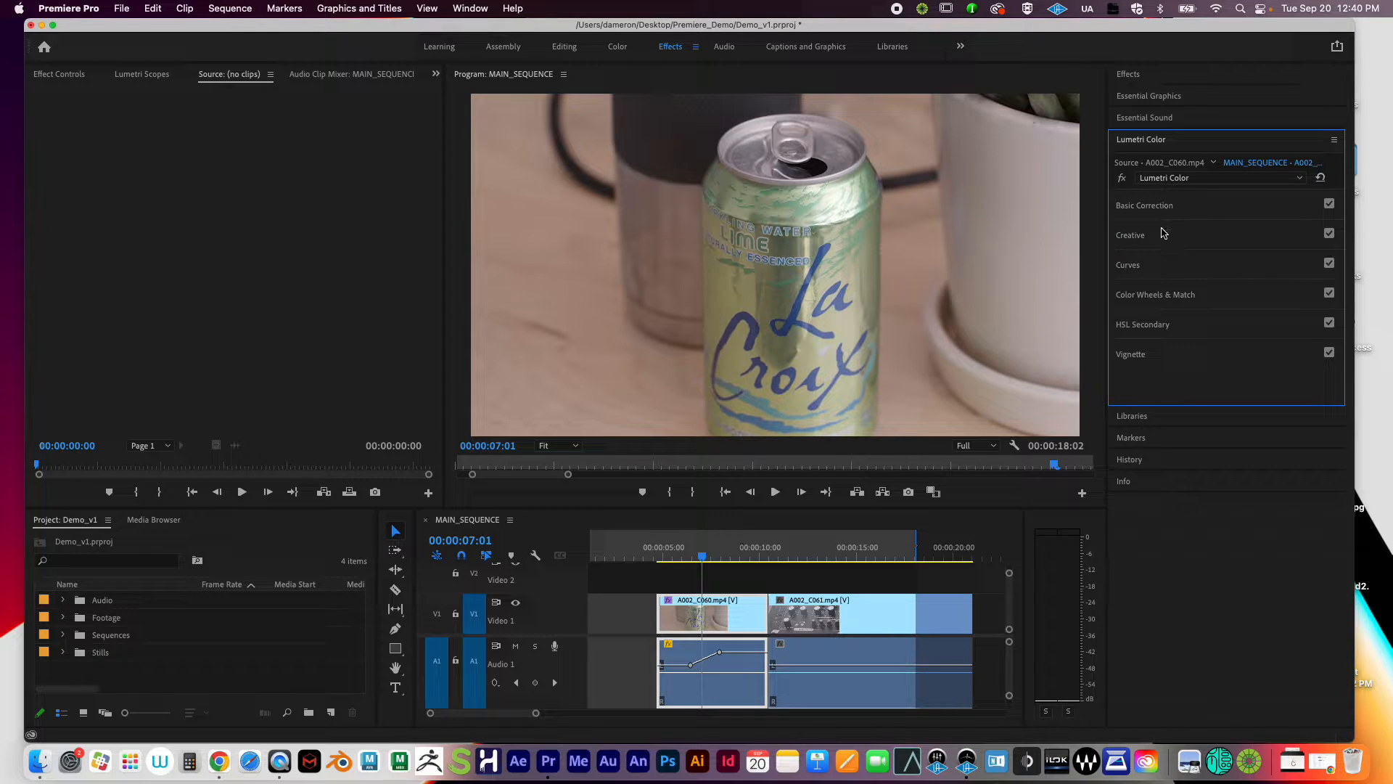
left_click(1154, 236)
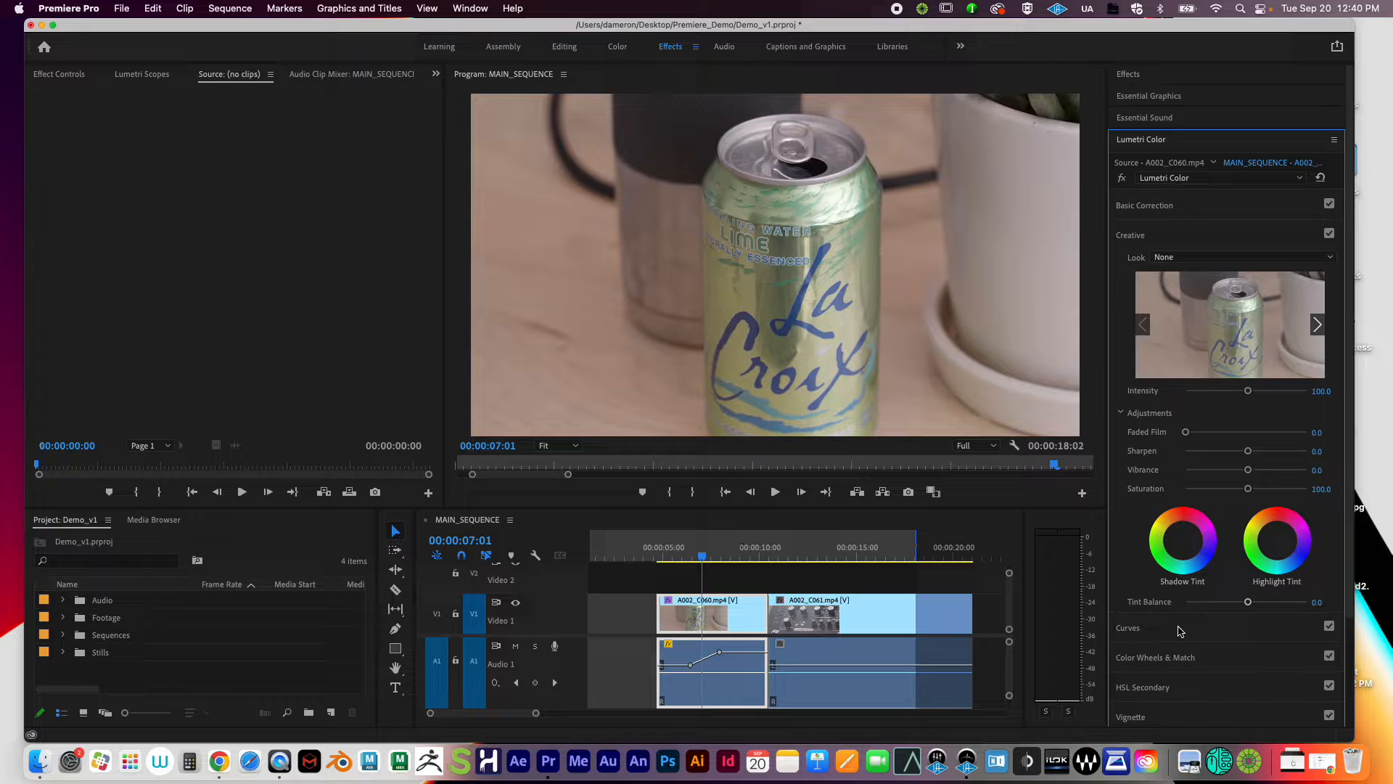
scroll(1183, 631, "down", 2)
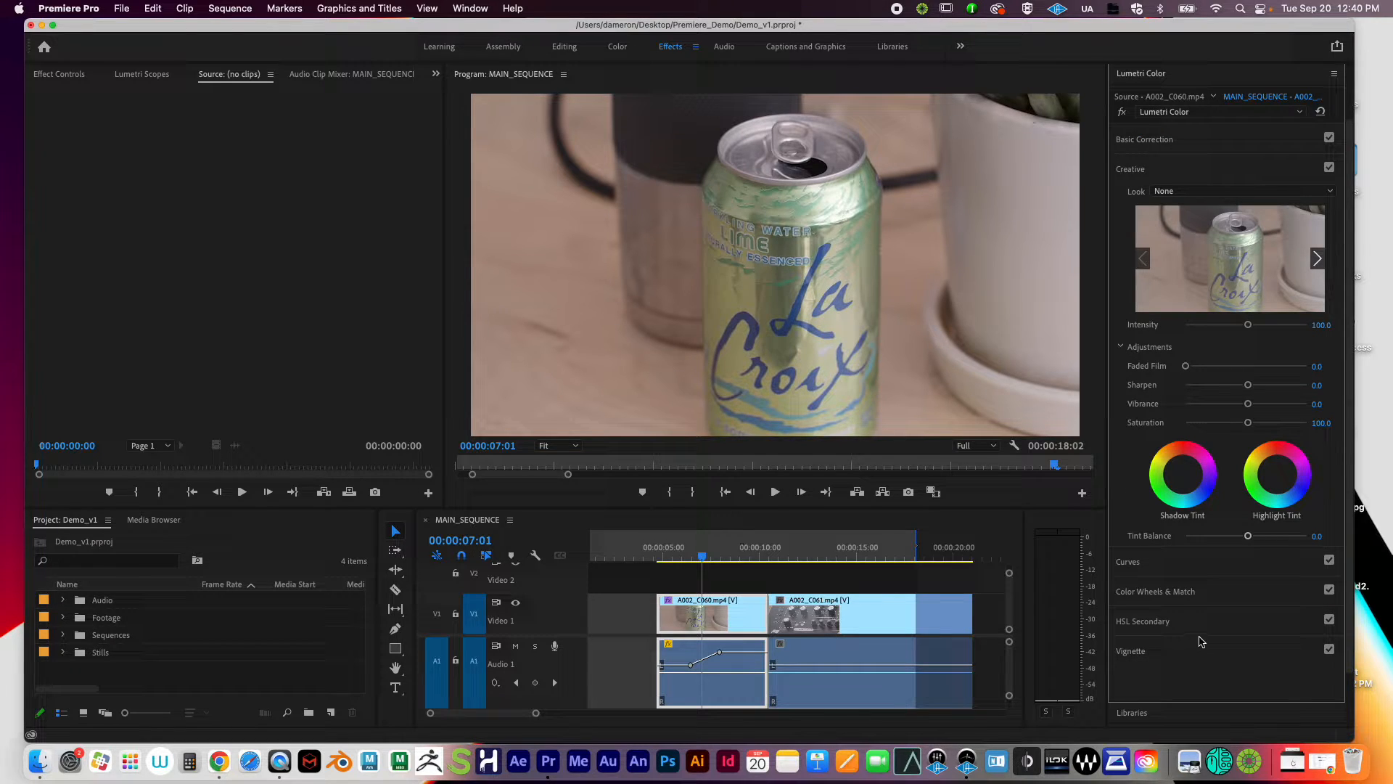
scroll(1147, 533, "up", 2)
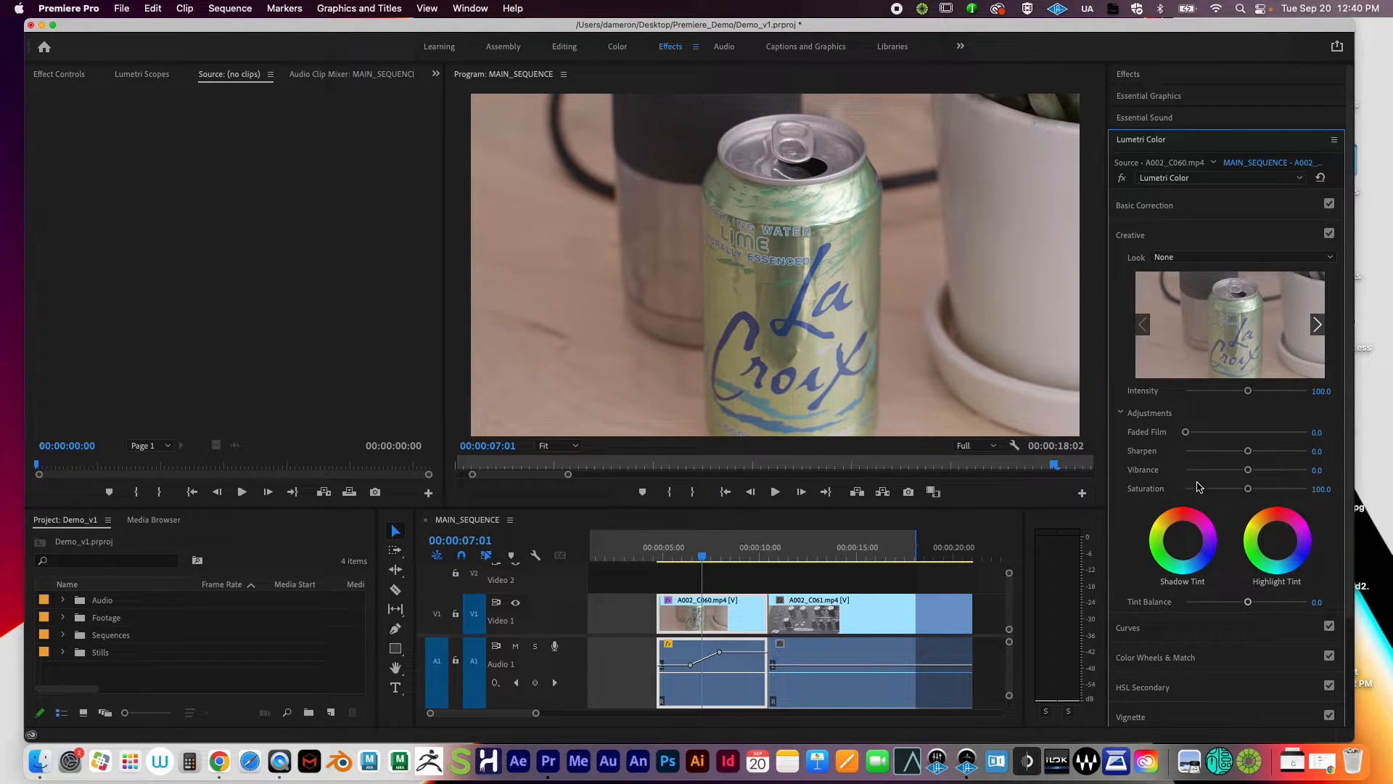
left_click(1146, 238)
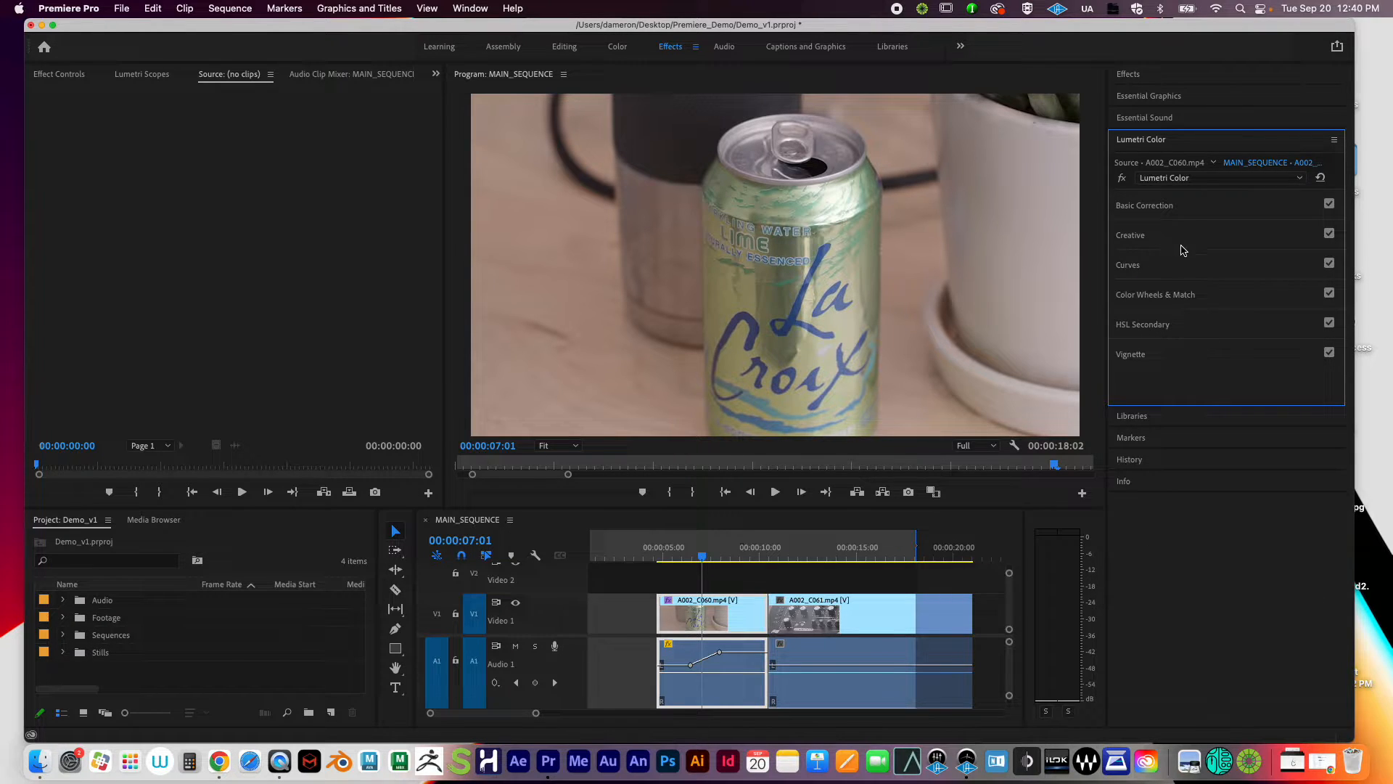
left_click(1144, 207)
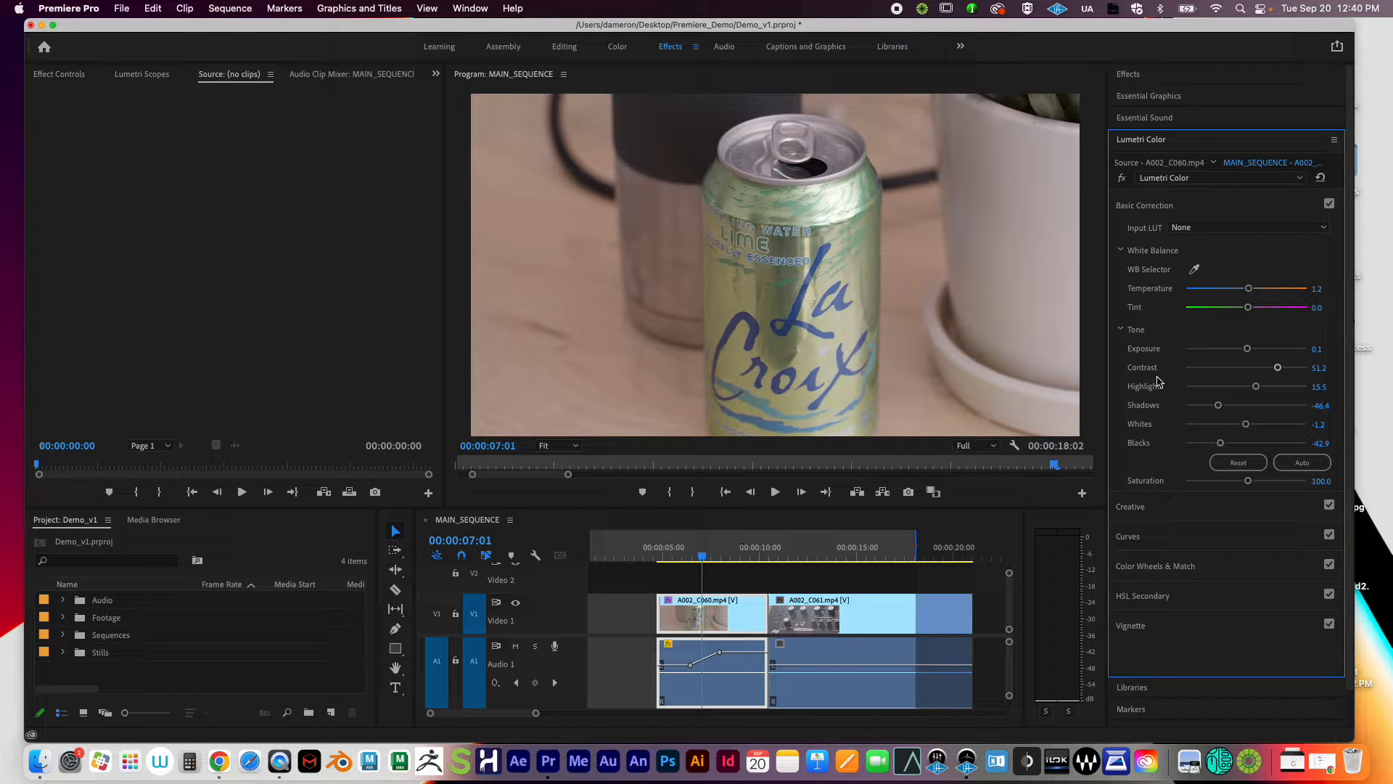
left_click(1160, 514)
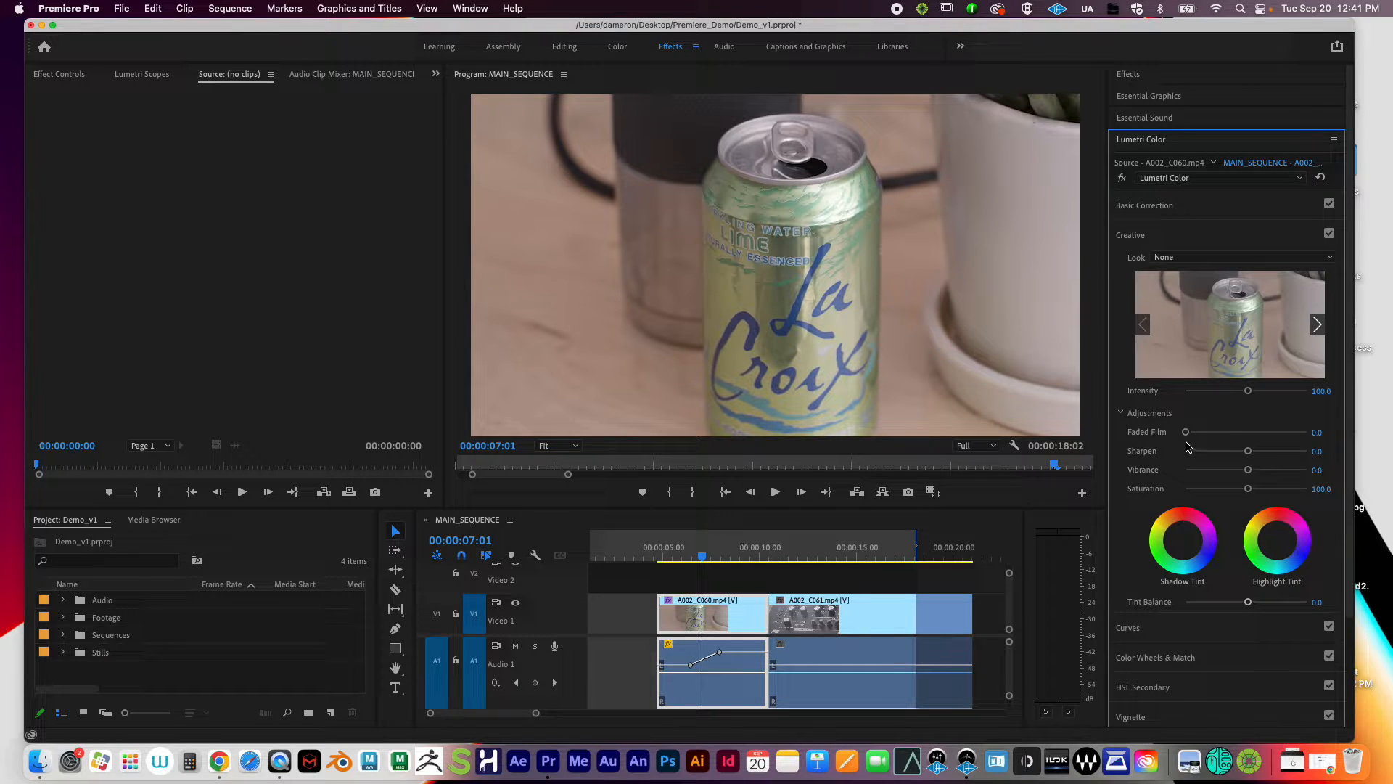
left_click(1187, 256)
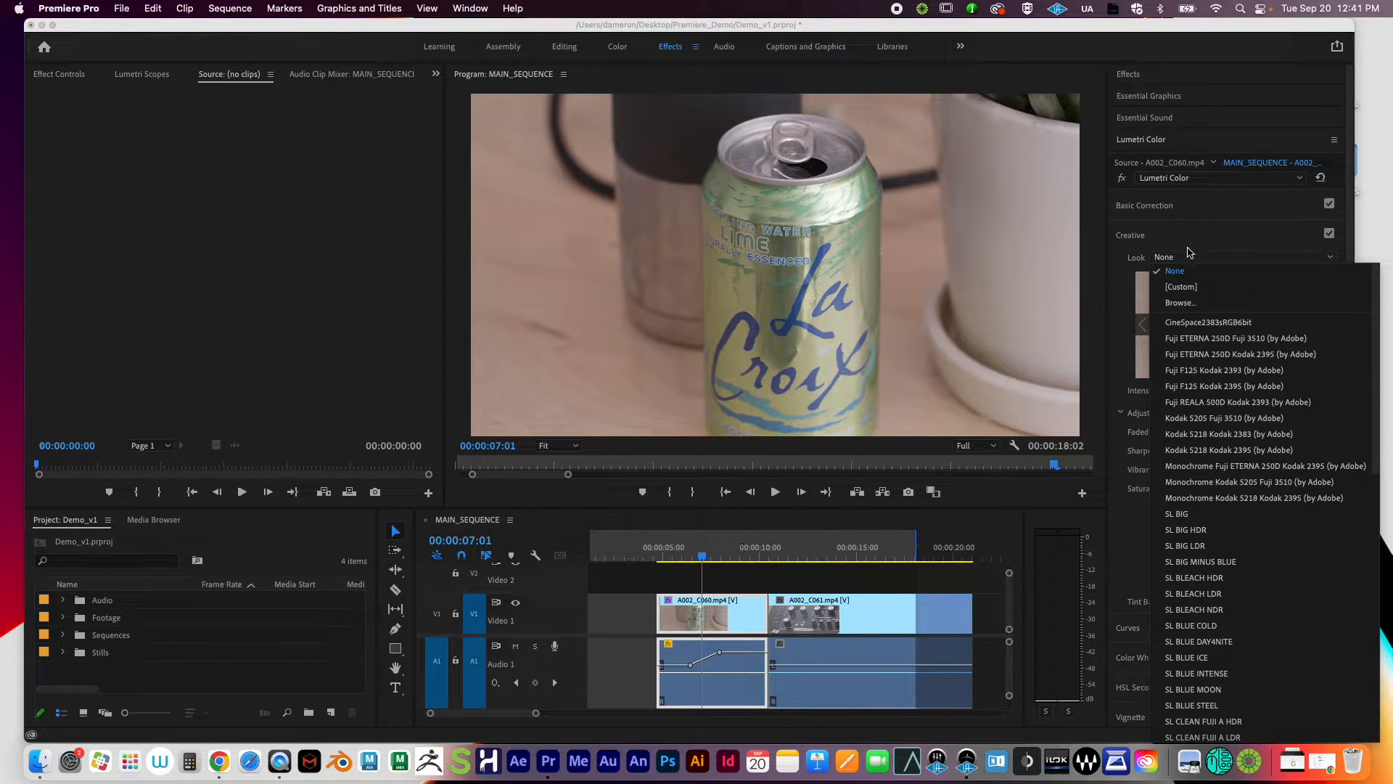
left_click(1163, 240)
left_click(1146, 240)
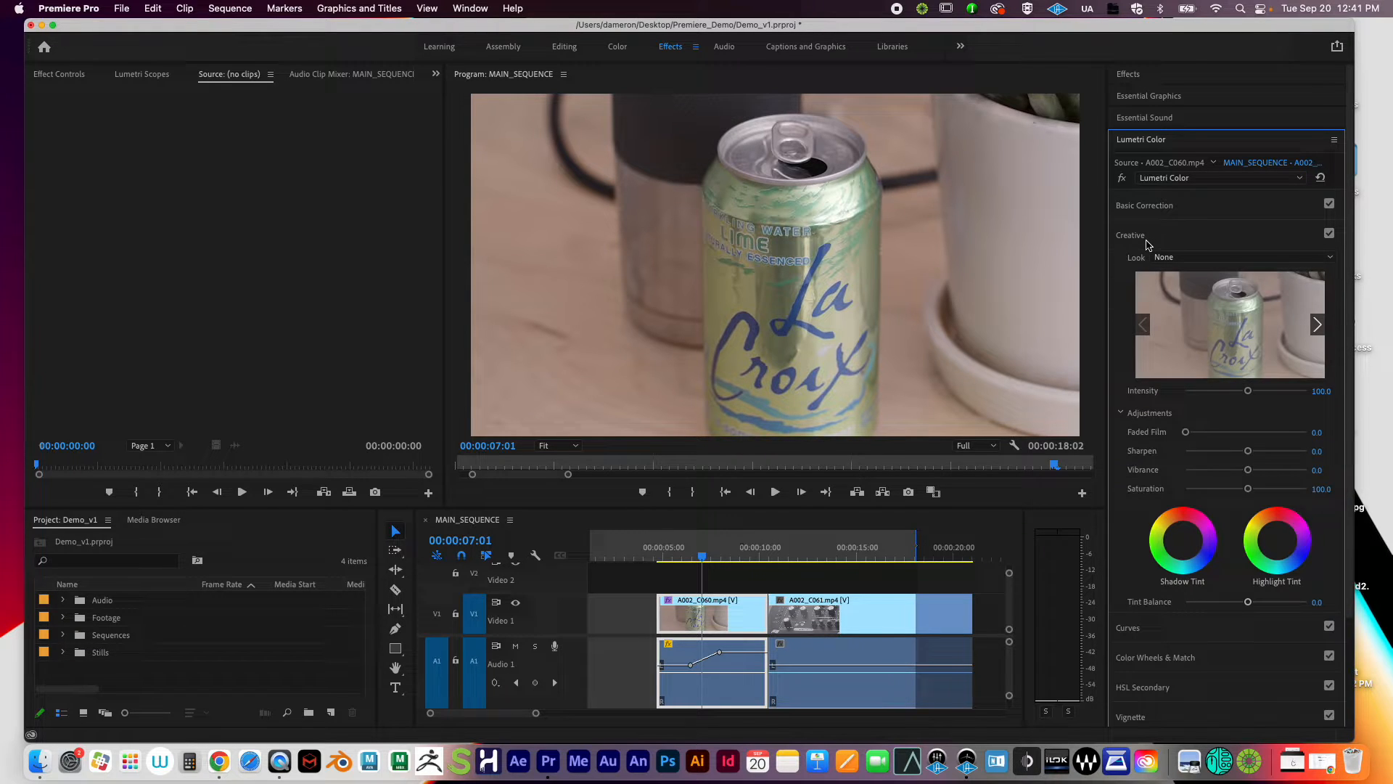
left_click(1201, 259)
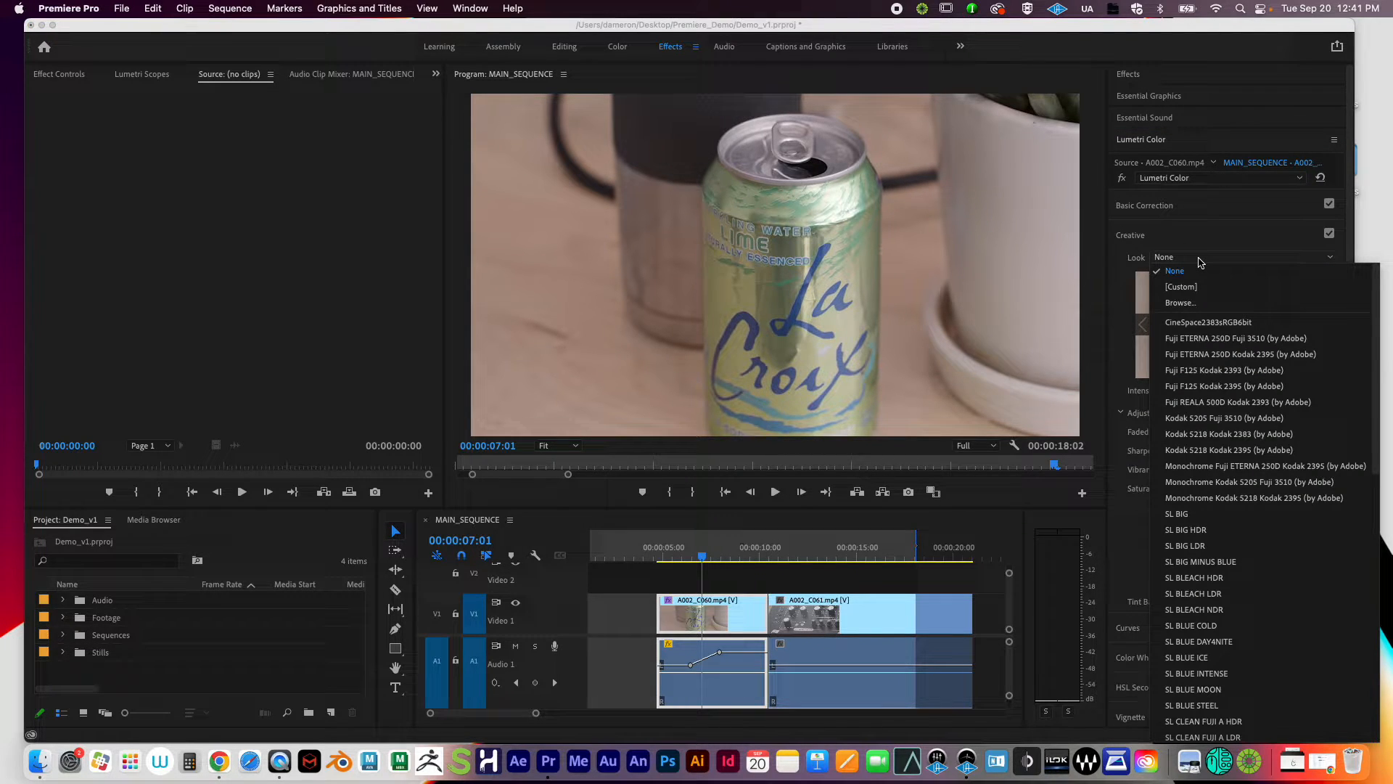
left_click(1199, 258)
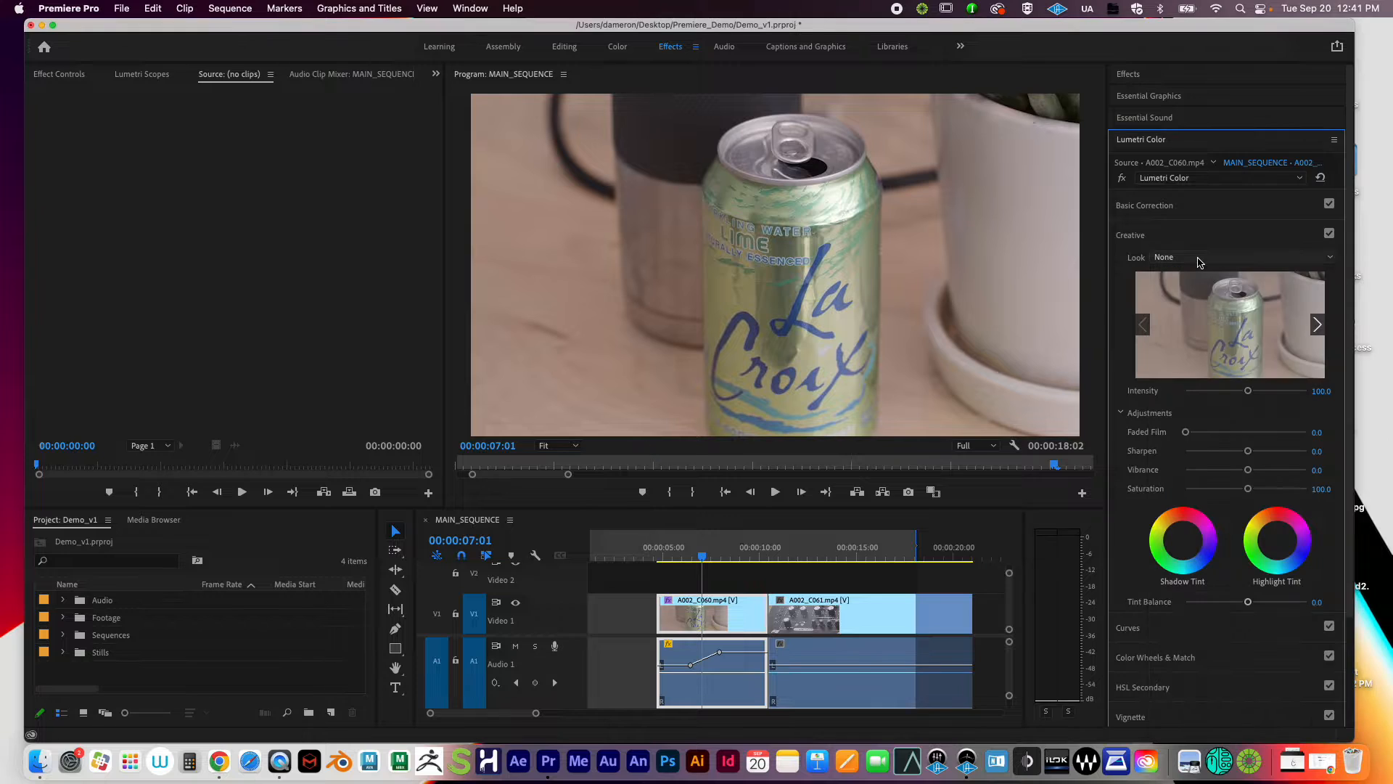
left_click(1198, 258)
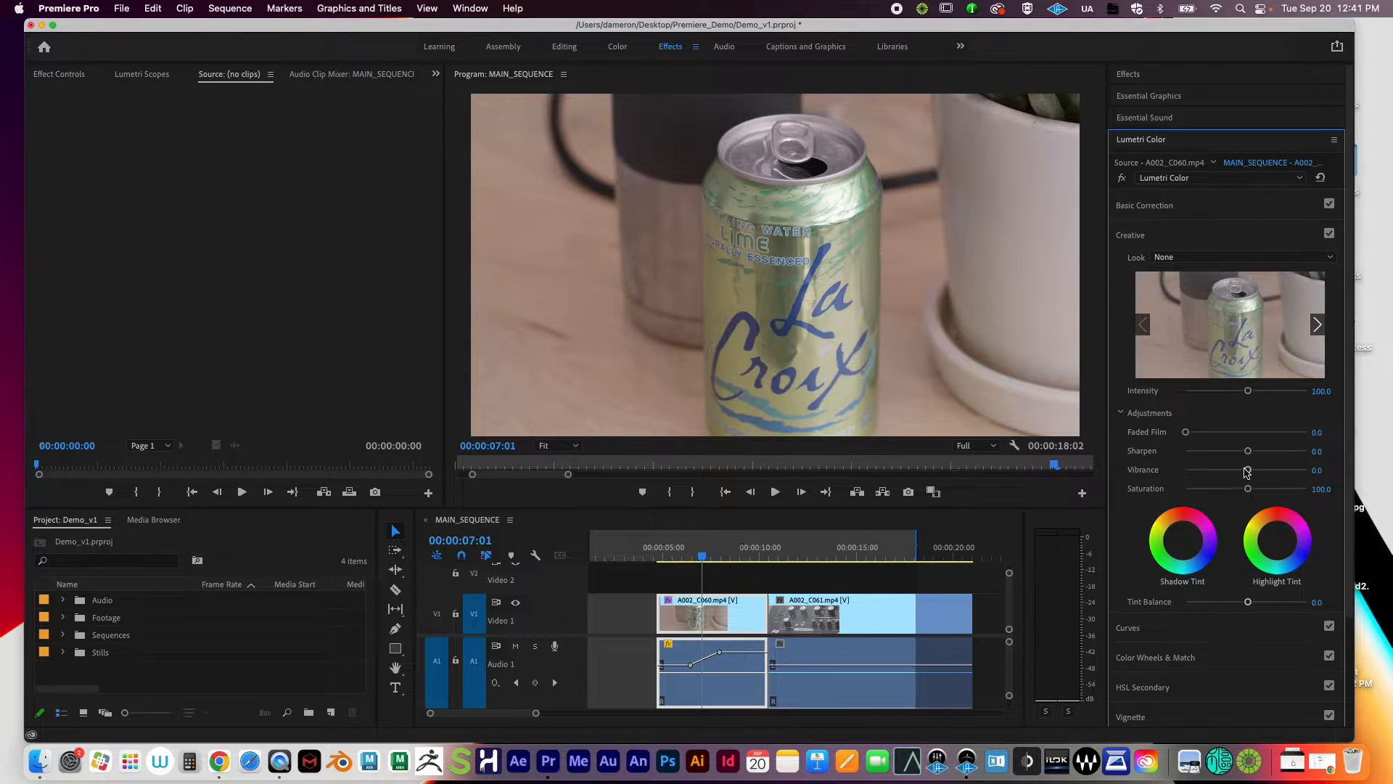
left_click(1208, 260)
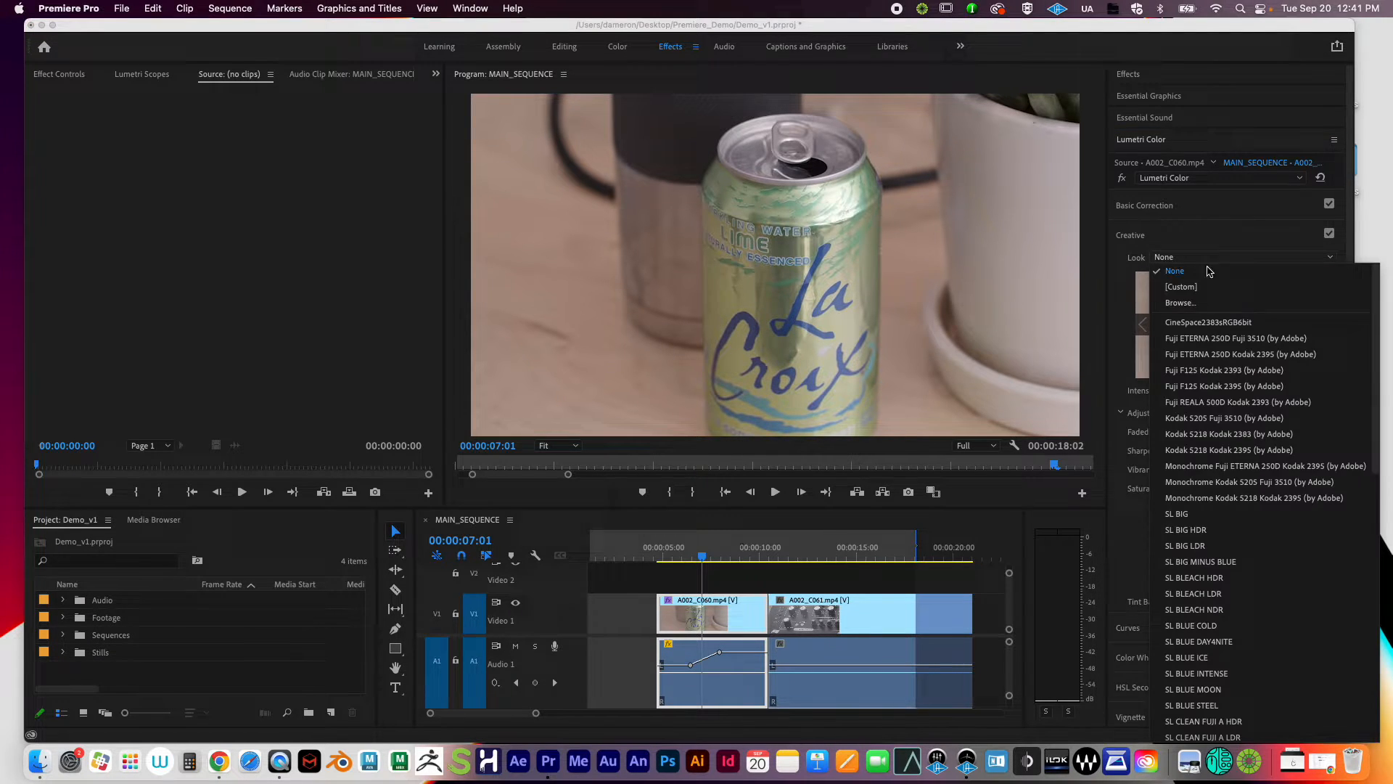
left_click(1237, 590)
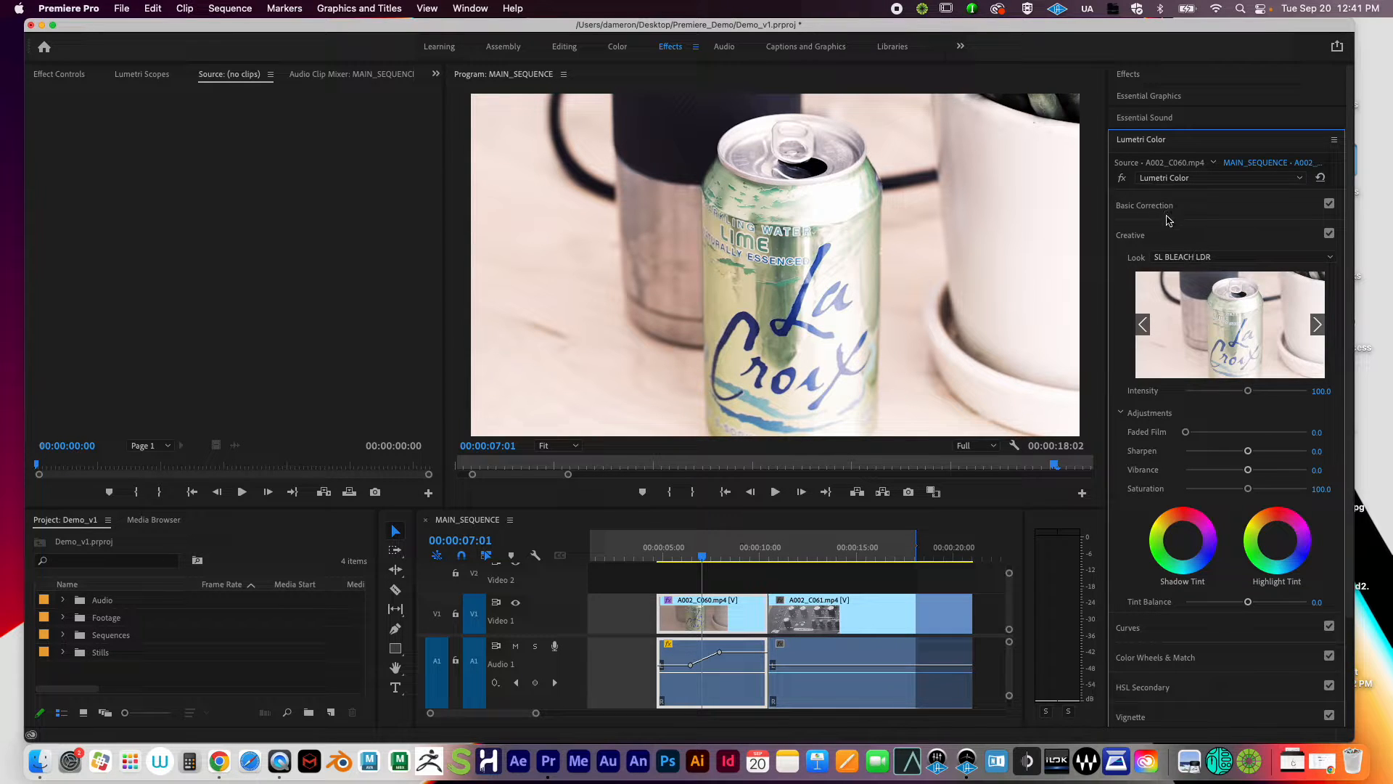
left_click(1198, 257)
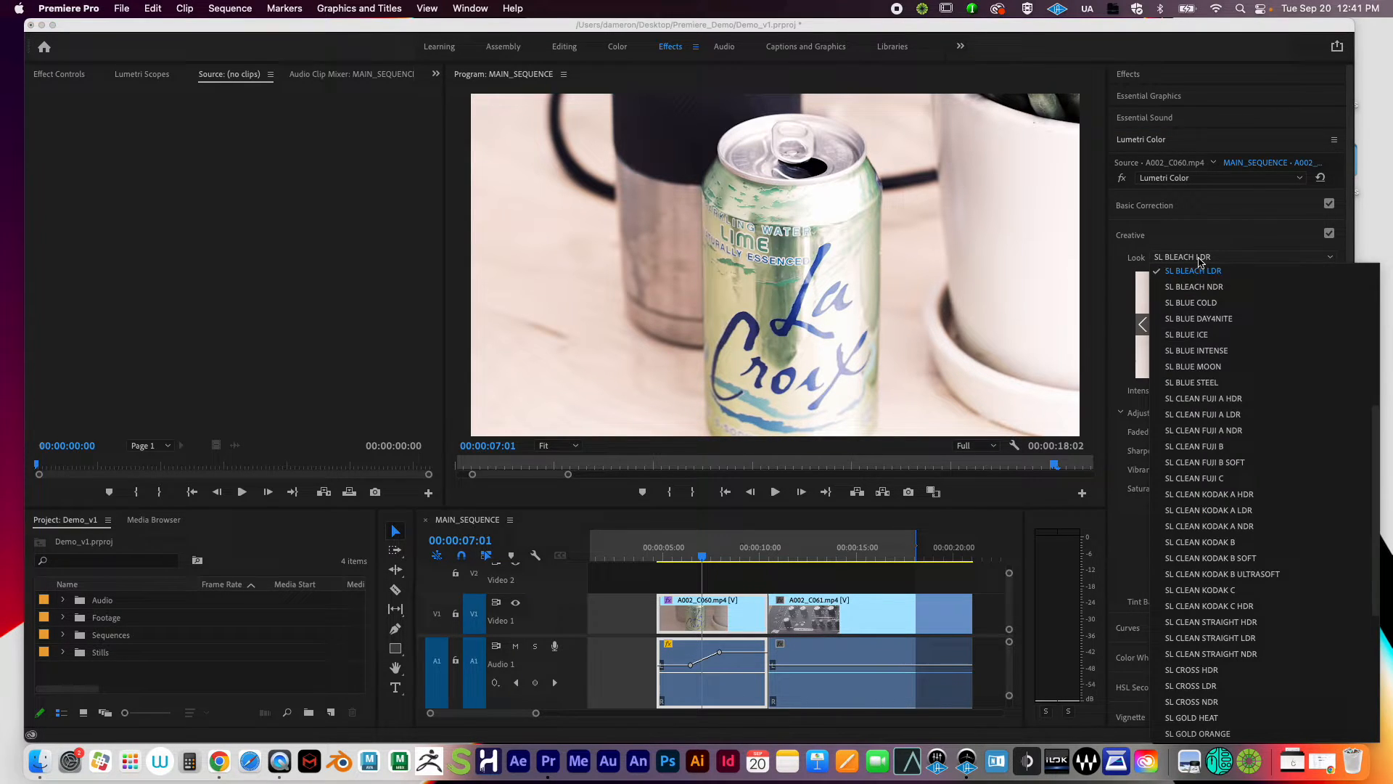
left_click(1205, 335)
left_click(1210, 257)
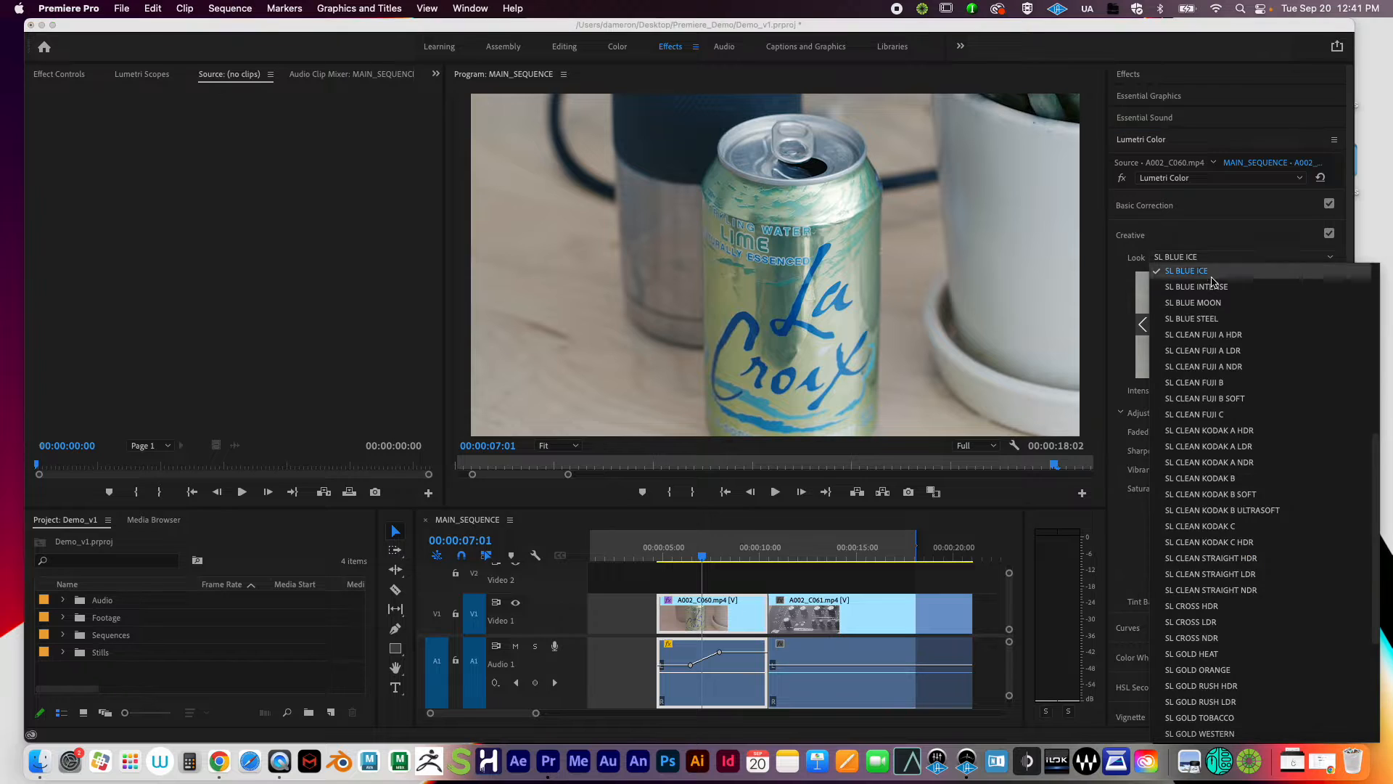
left_click(1234, 527)
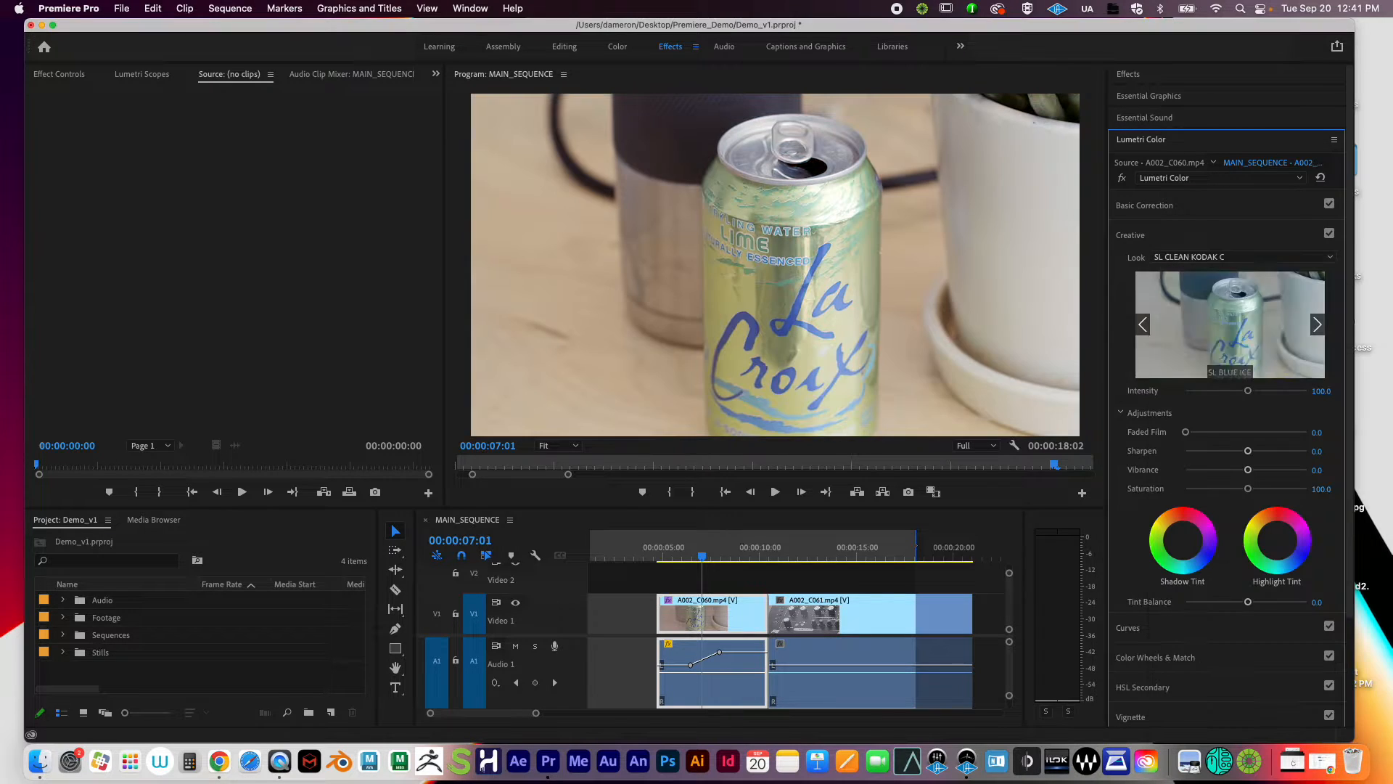
left_click(1208, 258)
left_click(1215, 593)
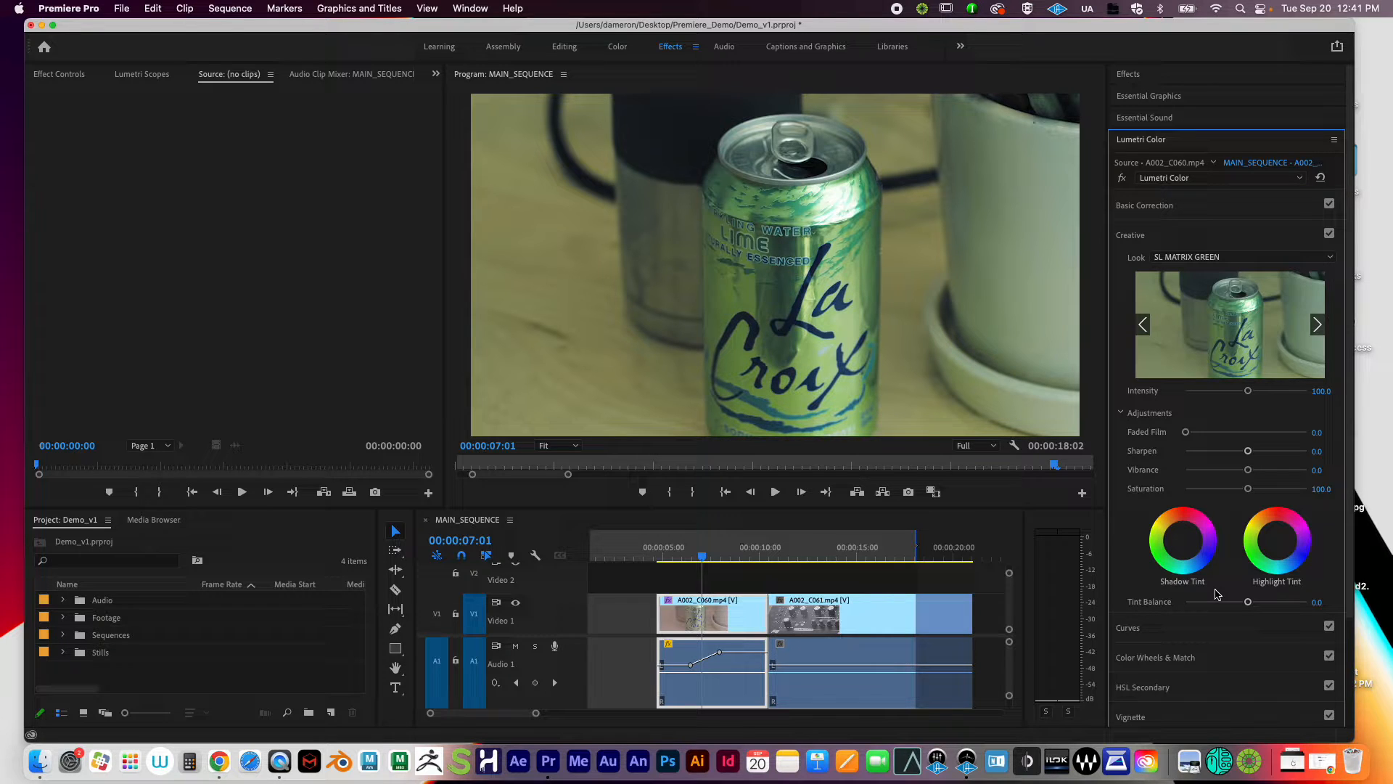
left_click(1222, 258)
left_click(1251, 384)
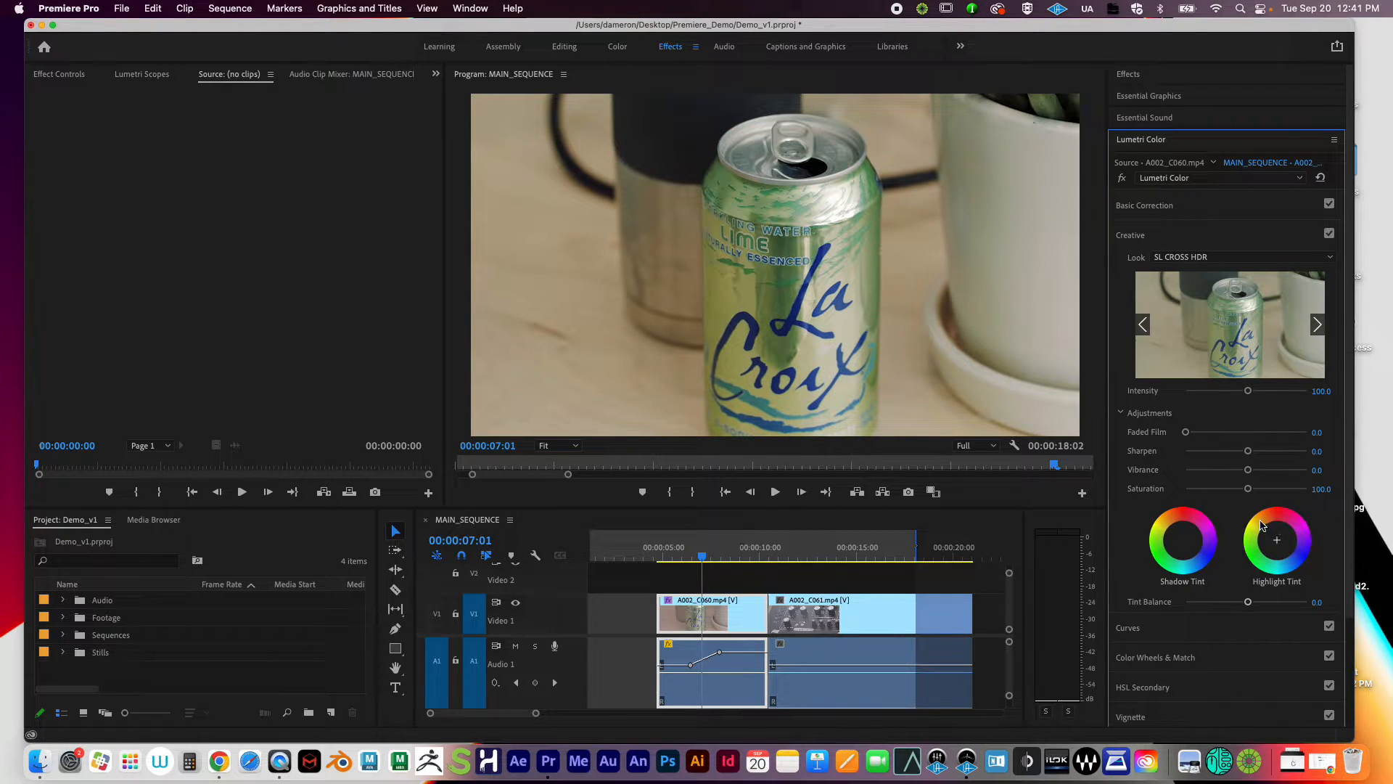
left_click(1203, 259)
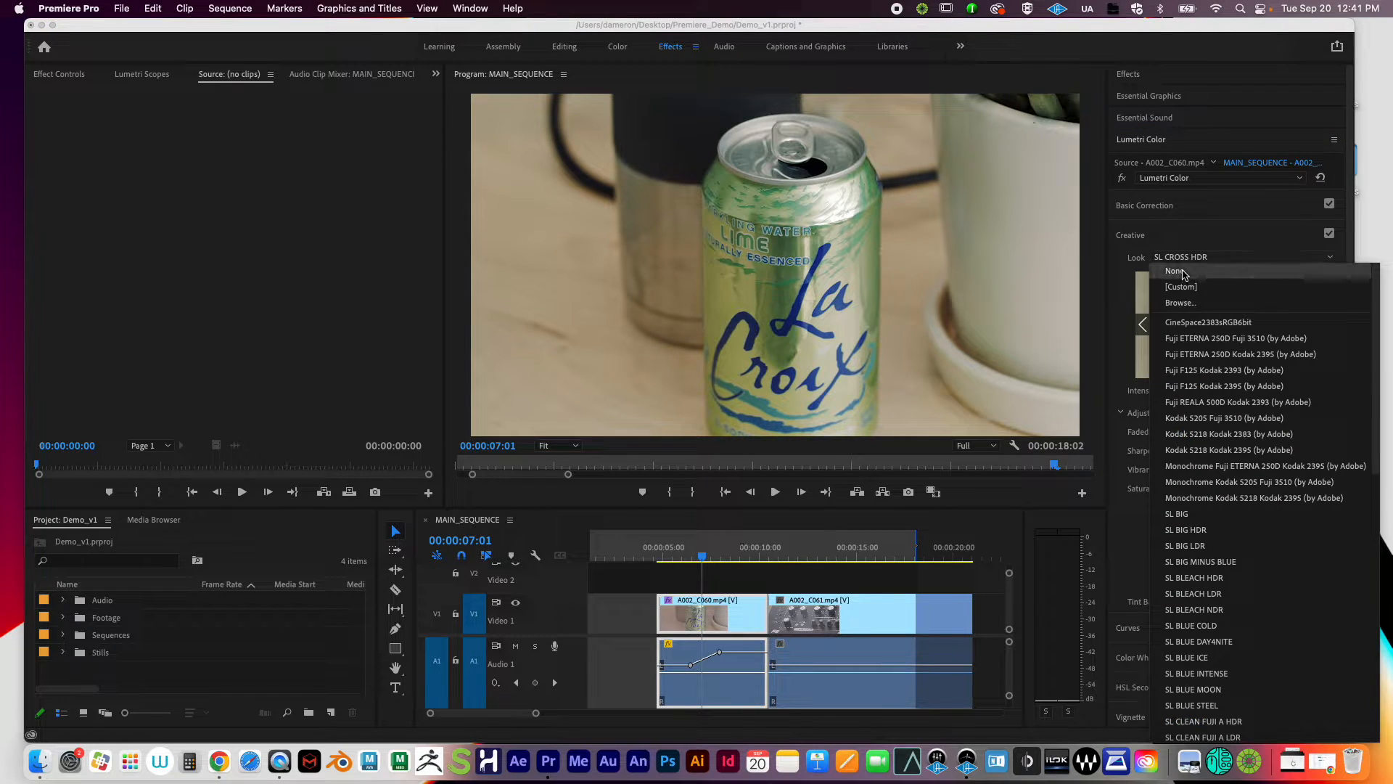
left_click(1189, 272)
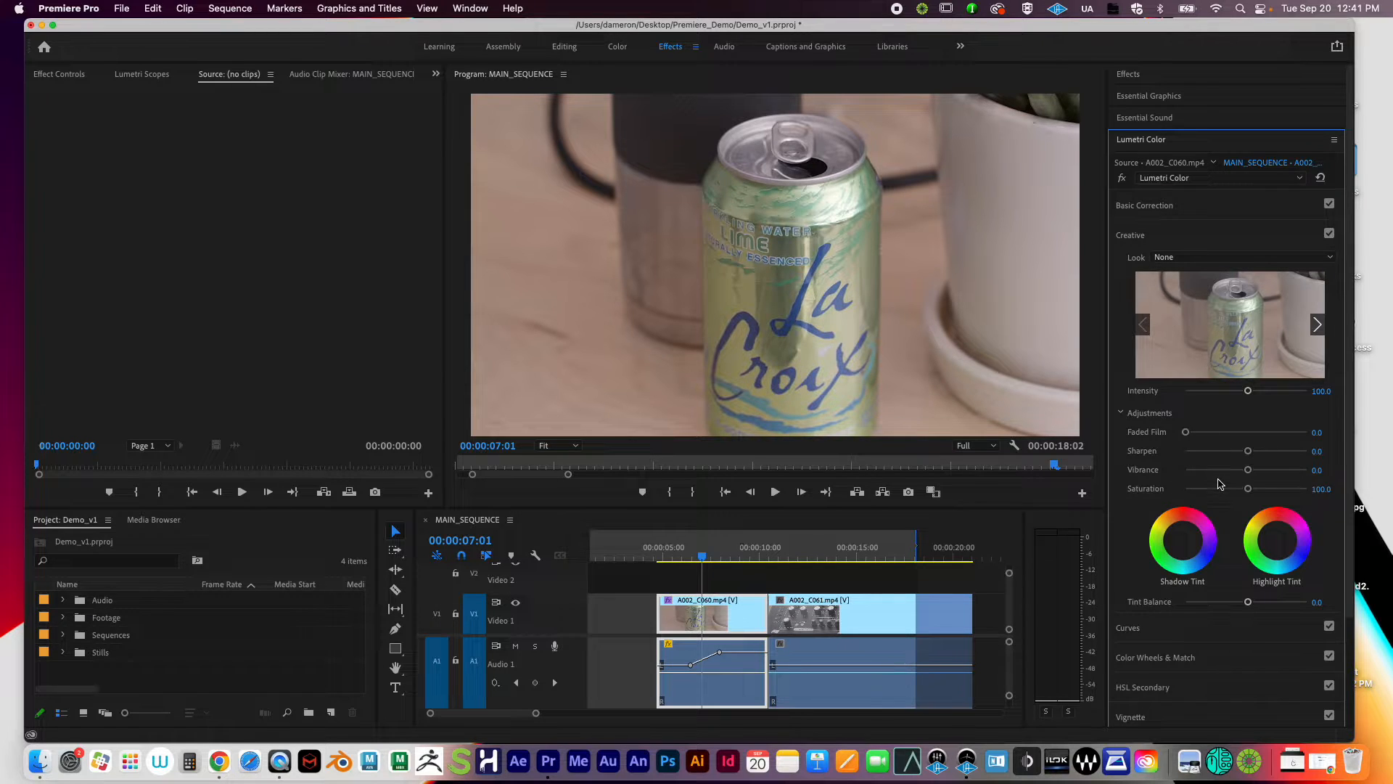
Step: In Creative Adjustments, set Faded Film to 70.2 and raise Sharpen to 59.5
scroll(1220, 484, "down", 2)
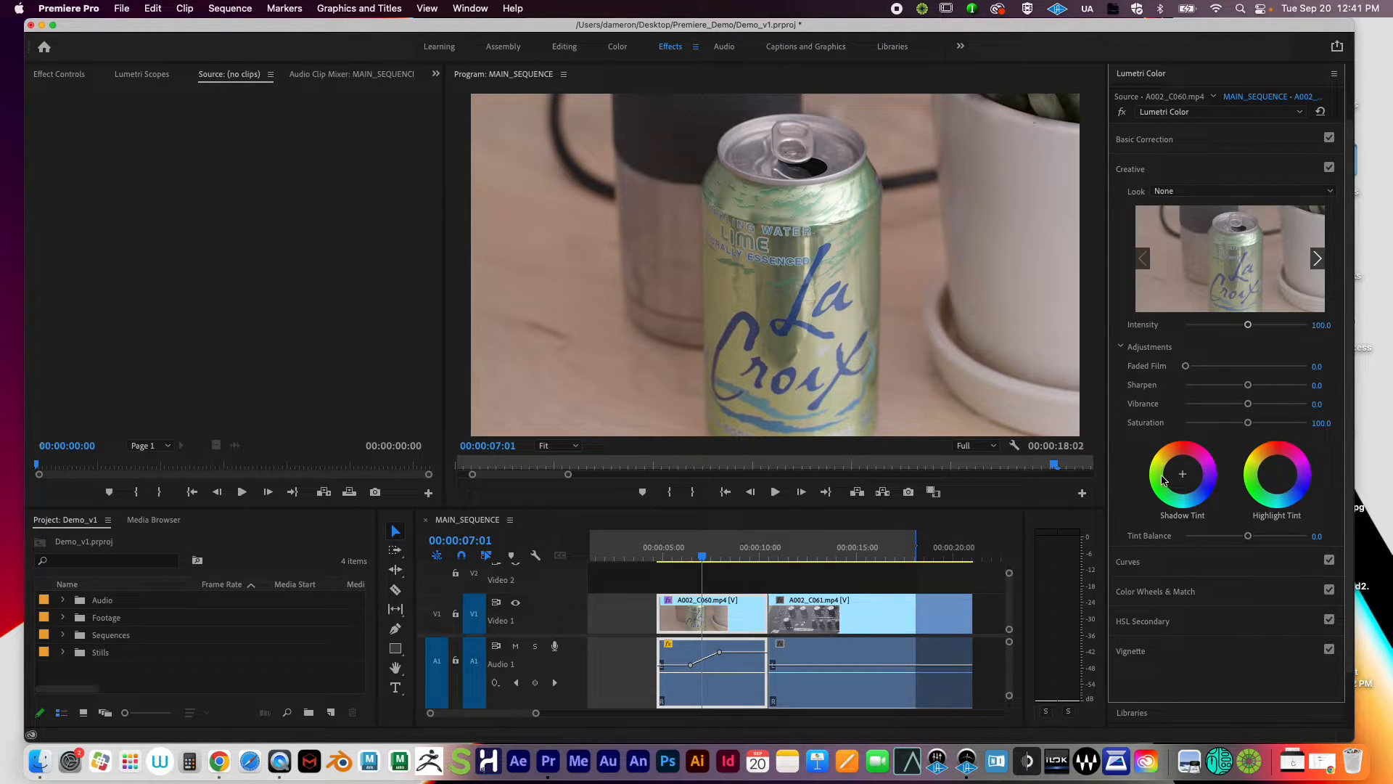
left_click_drag(1186, 365, 1268, 386)
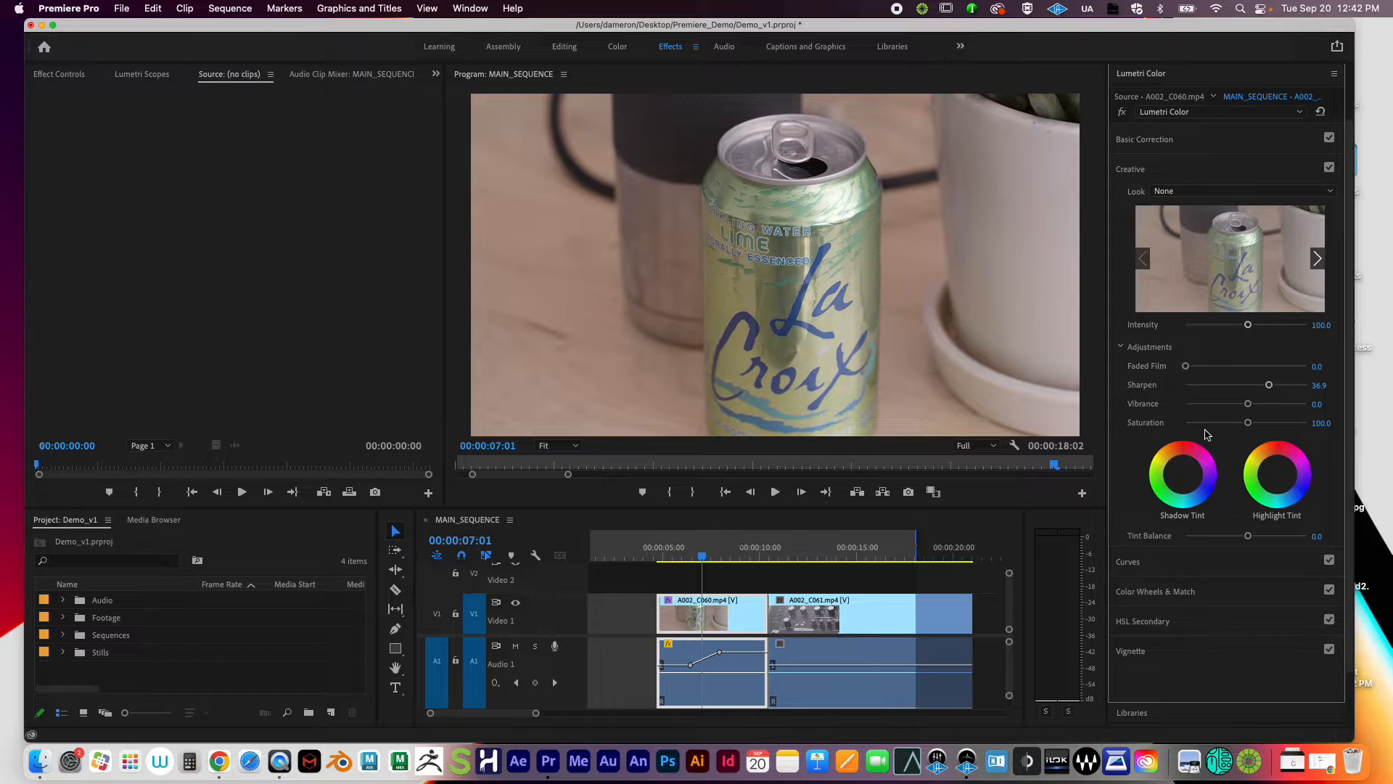
double_click(1270, 386)
left_click_drag(1248, 385, 1310, 425)
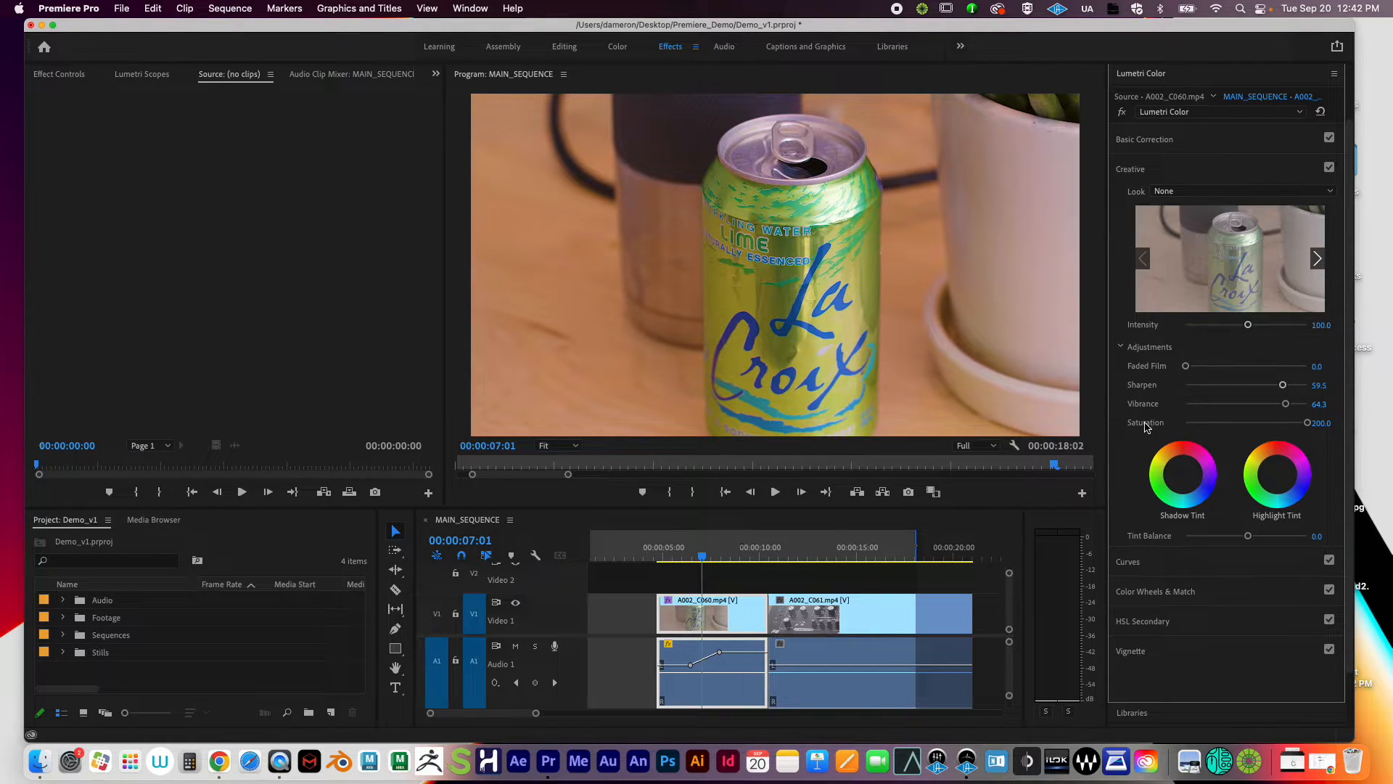
Step: Lower Saturation to 123.8, then reset Sharpen, Vibrance and Saturation to their defaults
left_click_drag(1305, 423, 1261, 409)
double_click(1284, 386)
double_click(1286, 404)
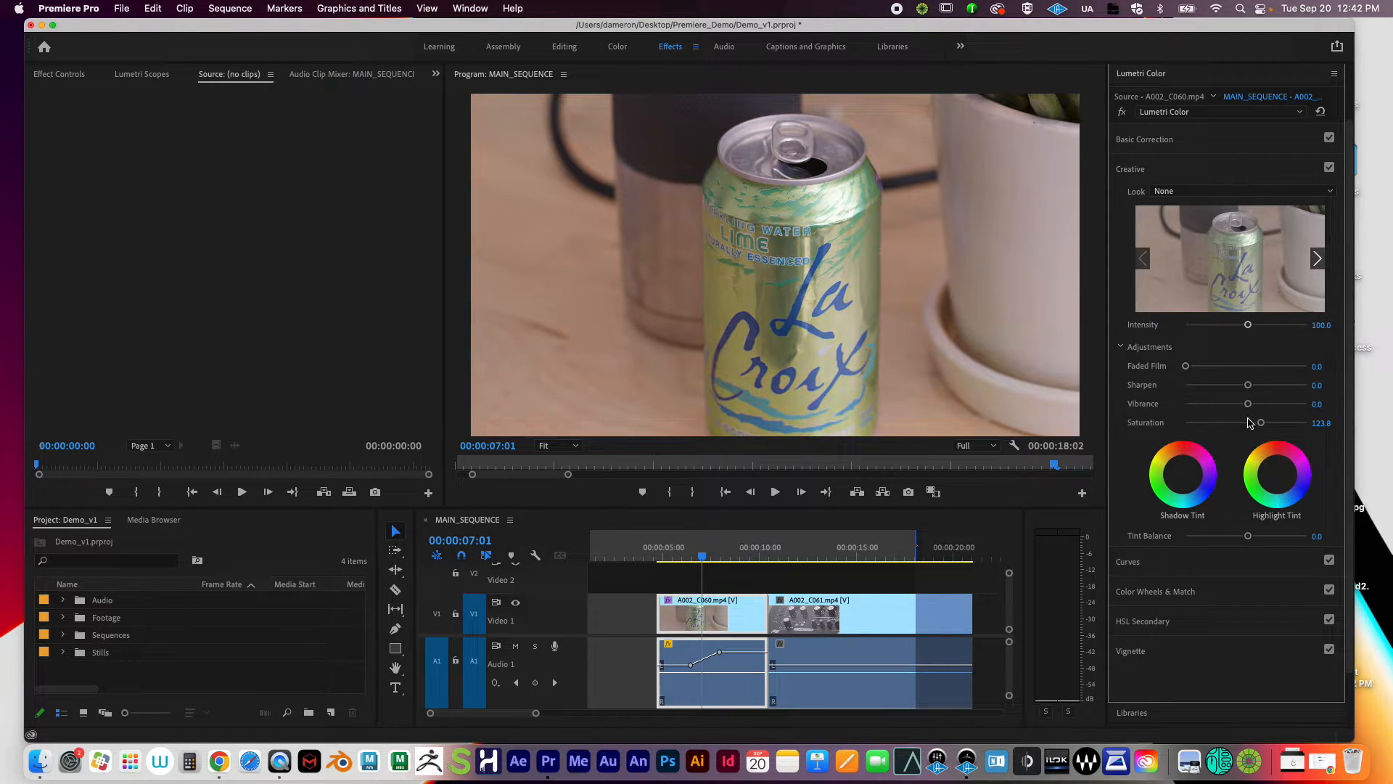
double_click(1261, 424)
Step: Test high and near-grayscale Saturation, reset it to 100, and raise Vibrance to 70.2
left_click_drag(1249, 428, 1333, 419)
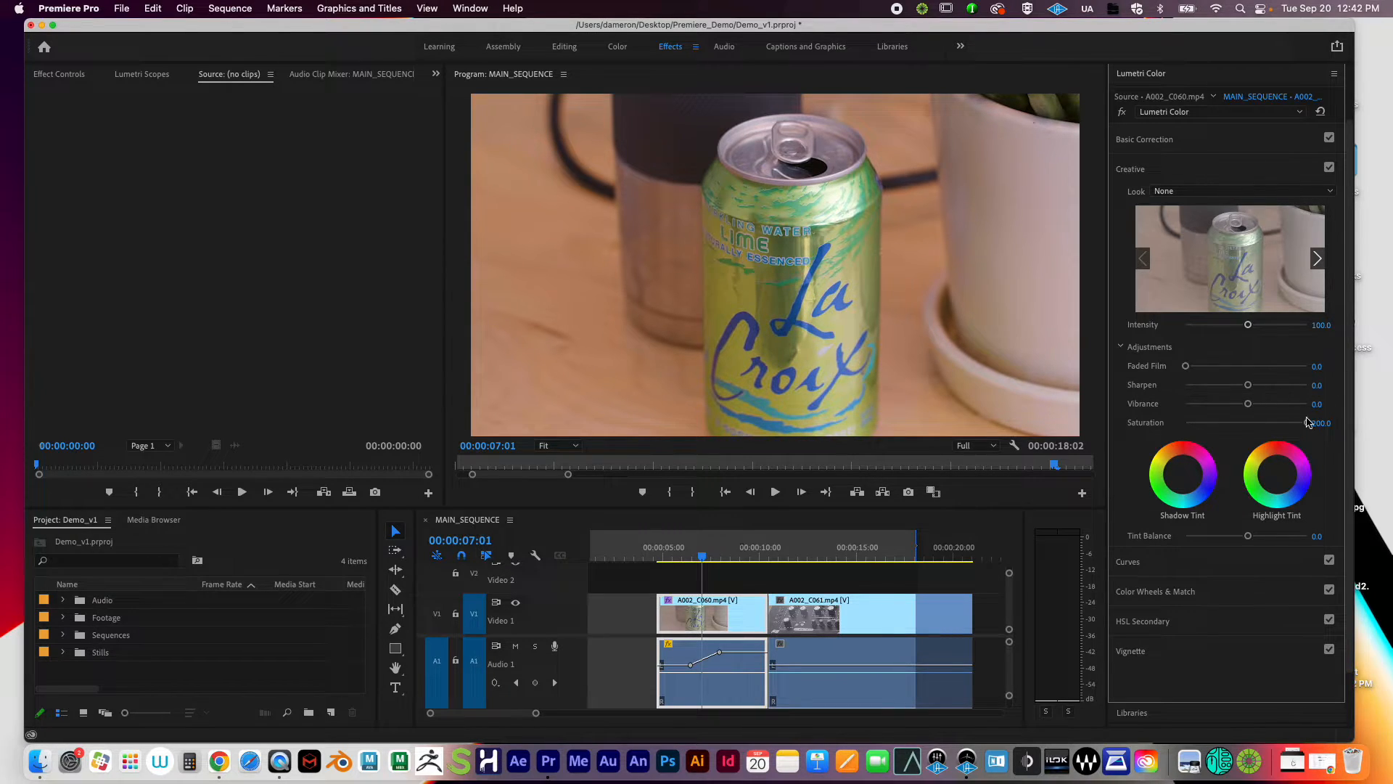
mouse_move(1308, 424)
left_mouse_down()
mouse_move(1081, 428)
mouse_move(1309, 405)
mouse_move(1215, 408)
mouse_move(1295, 406)
mouse_move(1270, 425)
mouse_move(1282, 410)
mouse_move(1256, 405)
mouse_move(1276, 426)
mouse_move(1233, 408)
mouse_move(1267, 404)
mouse_move(1253, 427)
mouse_move(1281, 427)
left_mouse_up()
double_click(1189, 424)
double_click(1275, 424)
double_click(1266, 404)
double_click(1280, 424)
left_click_drag(1248, 404, 1319, 411)
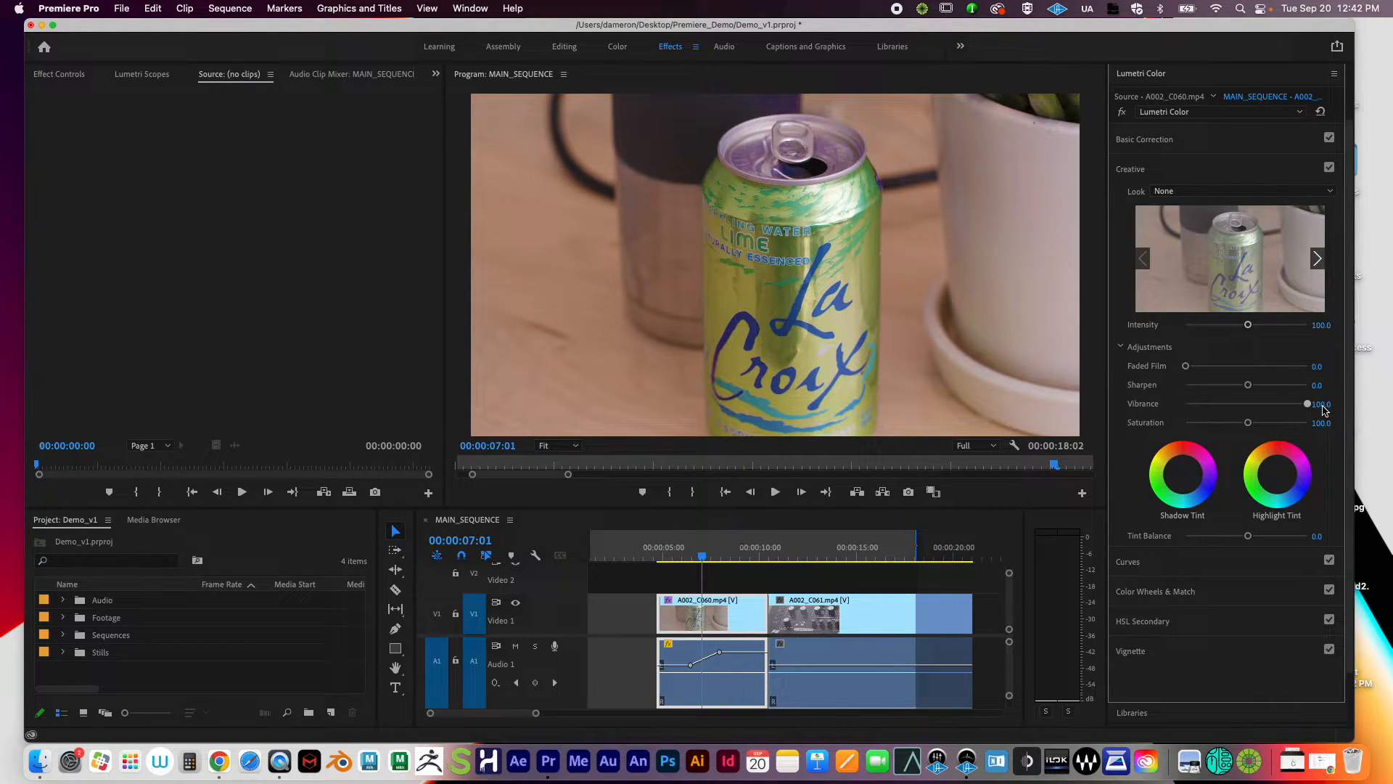
Step: Reset Vibrance, try Saturation at its 200 maximum and back to 100, then Vibrance at 100
left_click_drag(1324, 411, 1311, 410)
double_click(1308, 404)
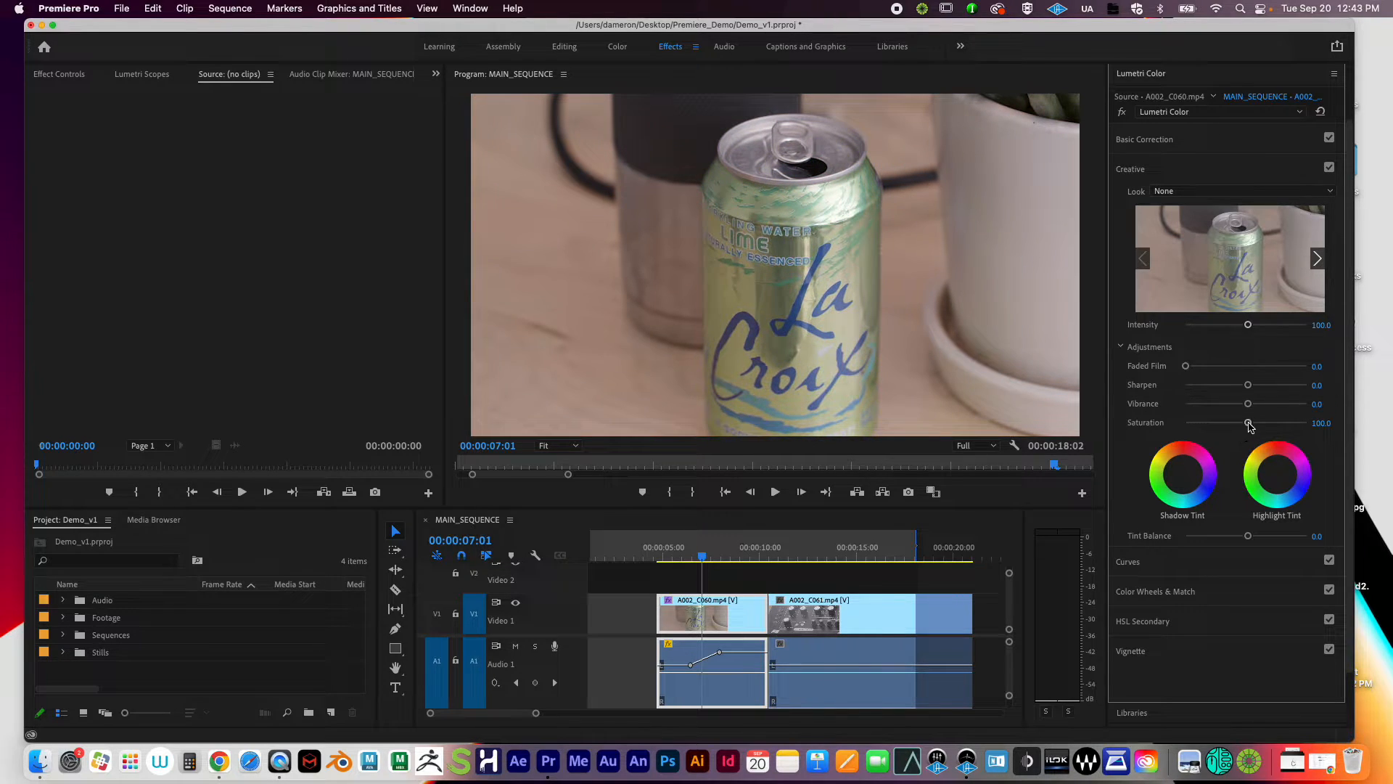
left_click_drag(1248, 423, 1359, 426)
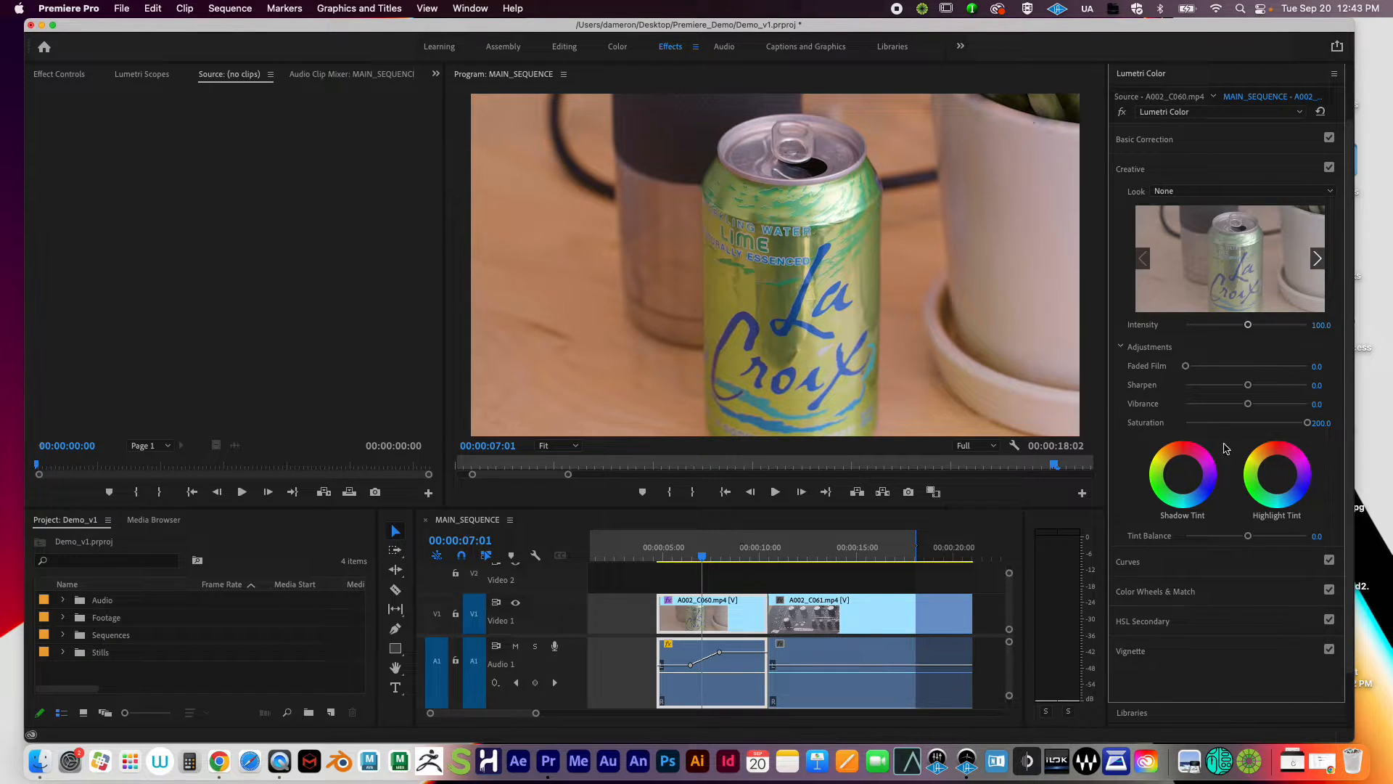
double_click(1308, 422)
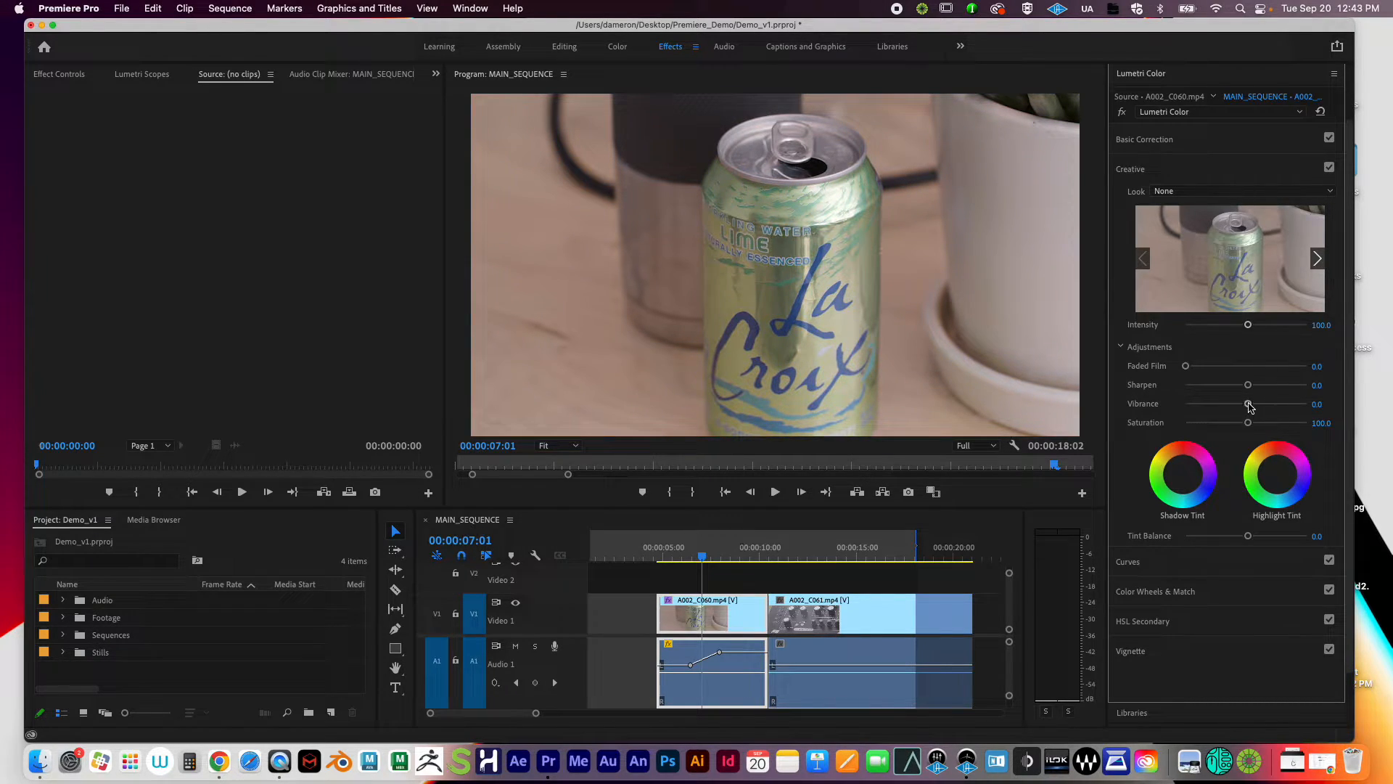
left_click_drag(1250, 407, 1308, 405)
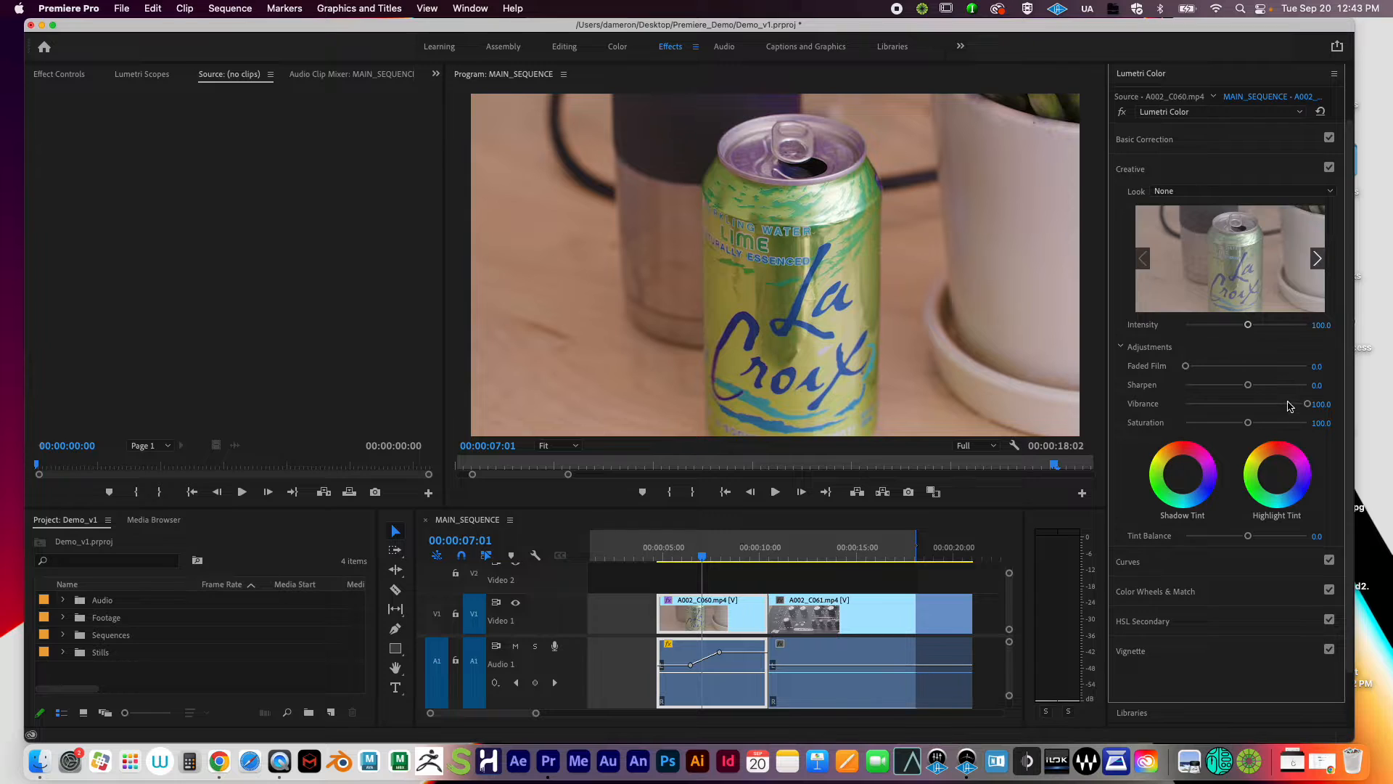
Step: Enter 0 for Vibrance, try values around 47.6 and 44.0, then reset Vibrance to 0
left_click(1317, 404)
type("0")
key("Return")
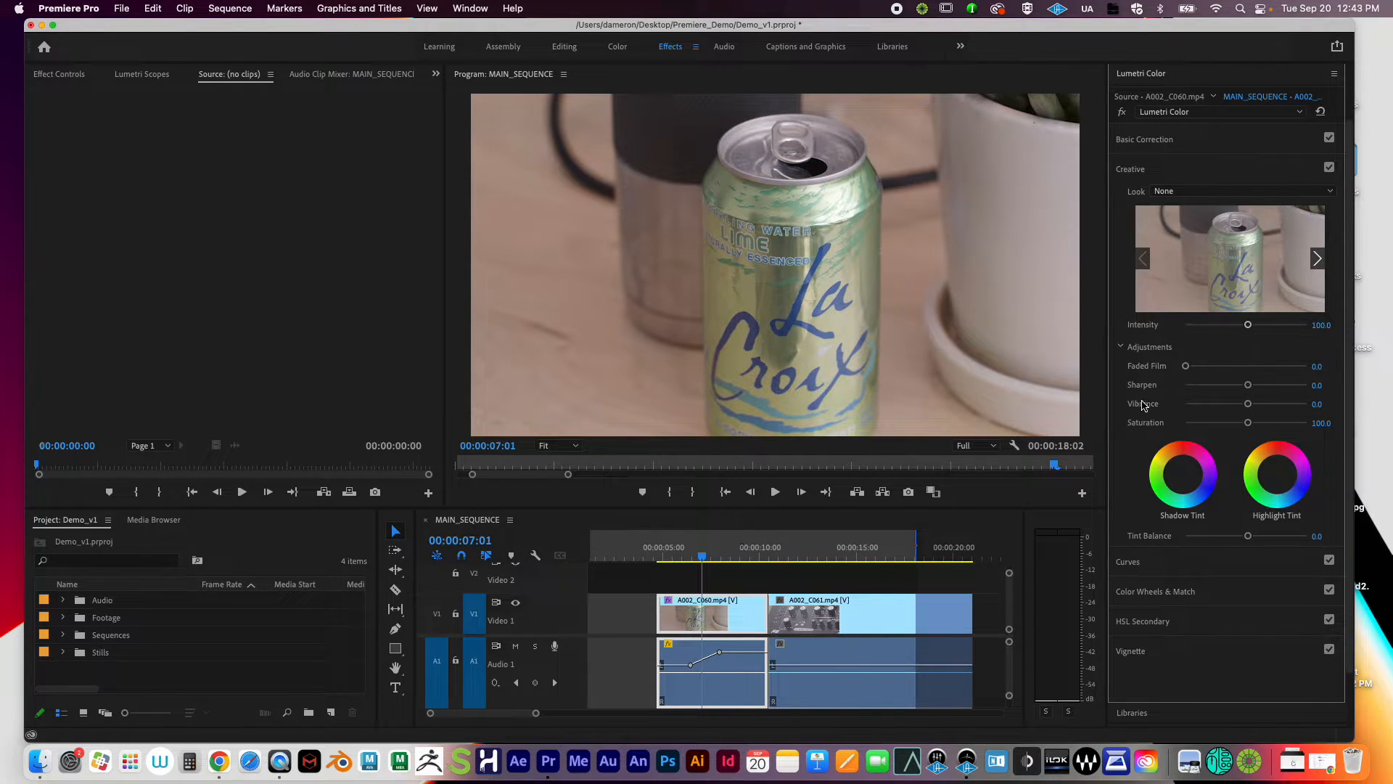
left_click_drag(1248, 404, 1283, 405)
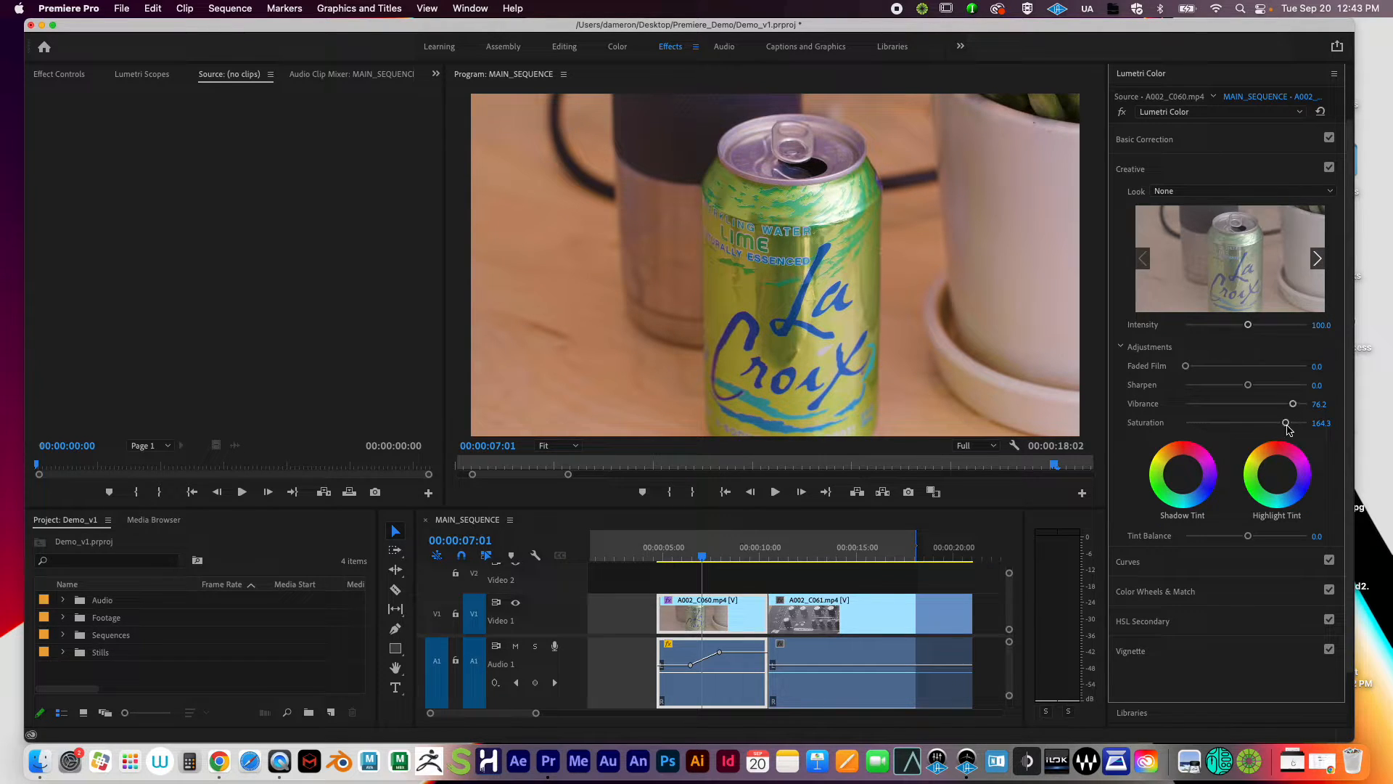
left_click_drag(1291, 406, 1274, 407)
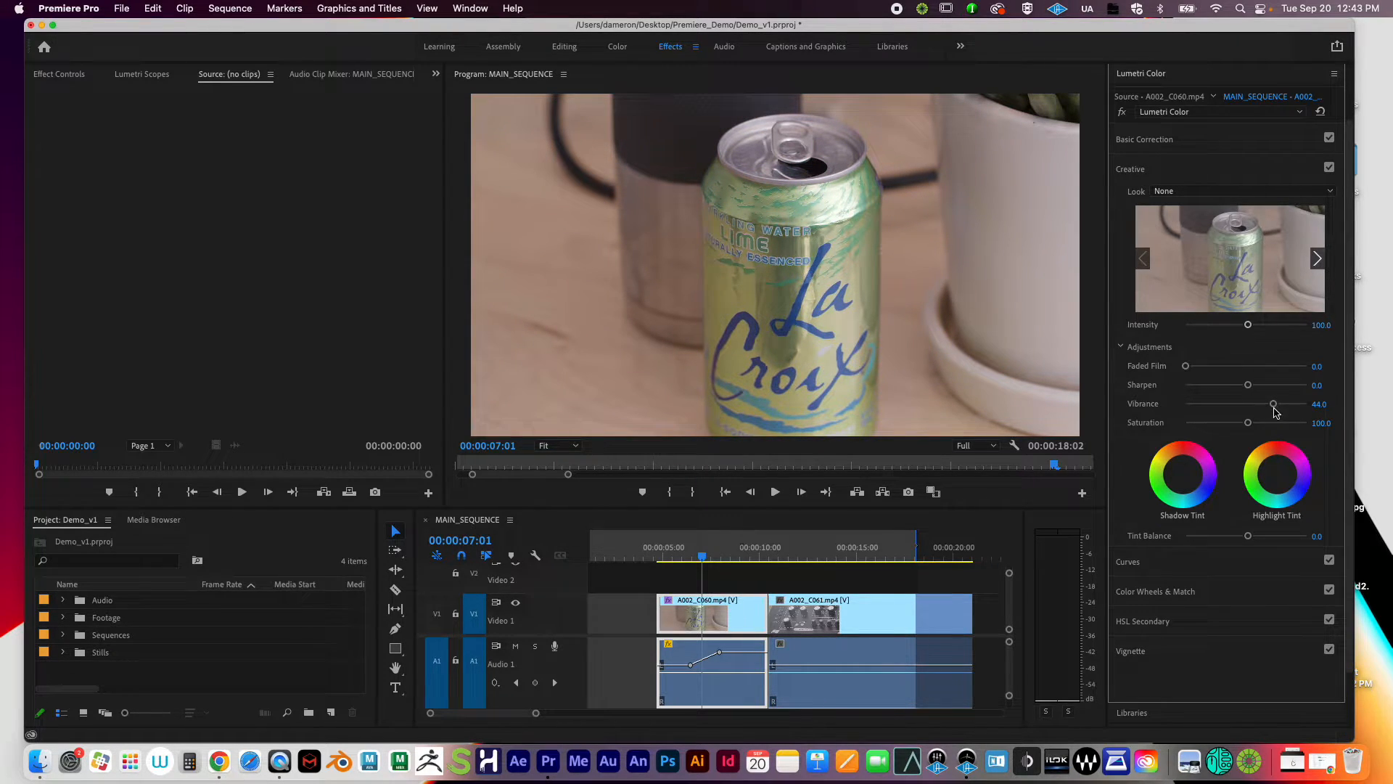
double_click(1275, 407)
Step: Expand the Curves section and toggle Curves off and back on, showing flat RGB and Hue vs Sat curves
left_click(1127, 566)
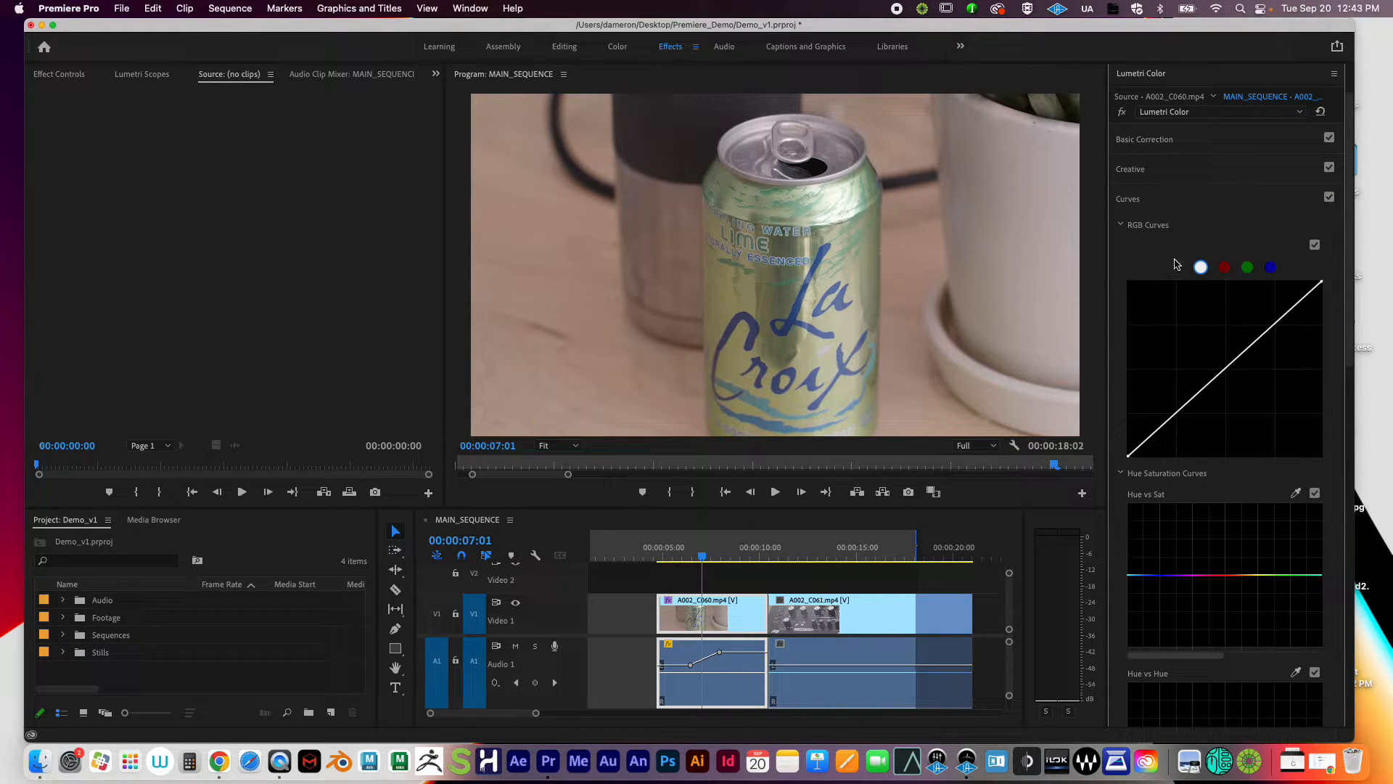
left_click(1330, 197)
left_click(1329, 198)
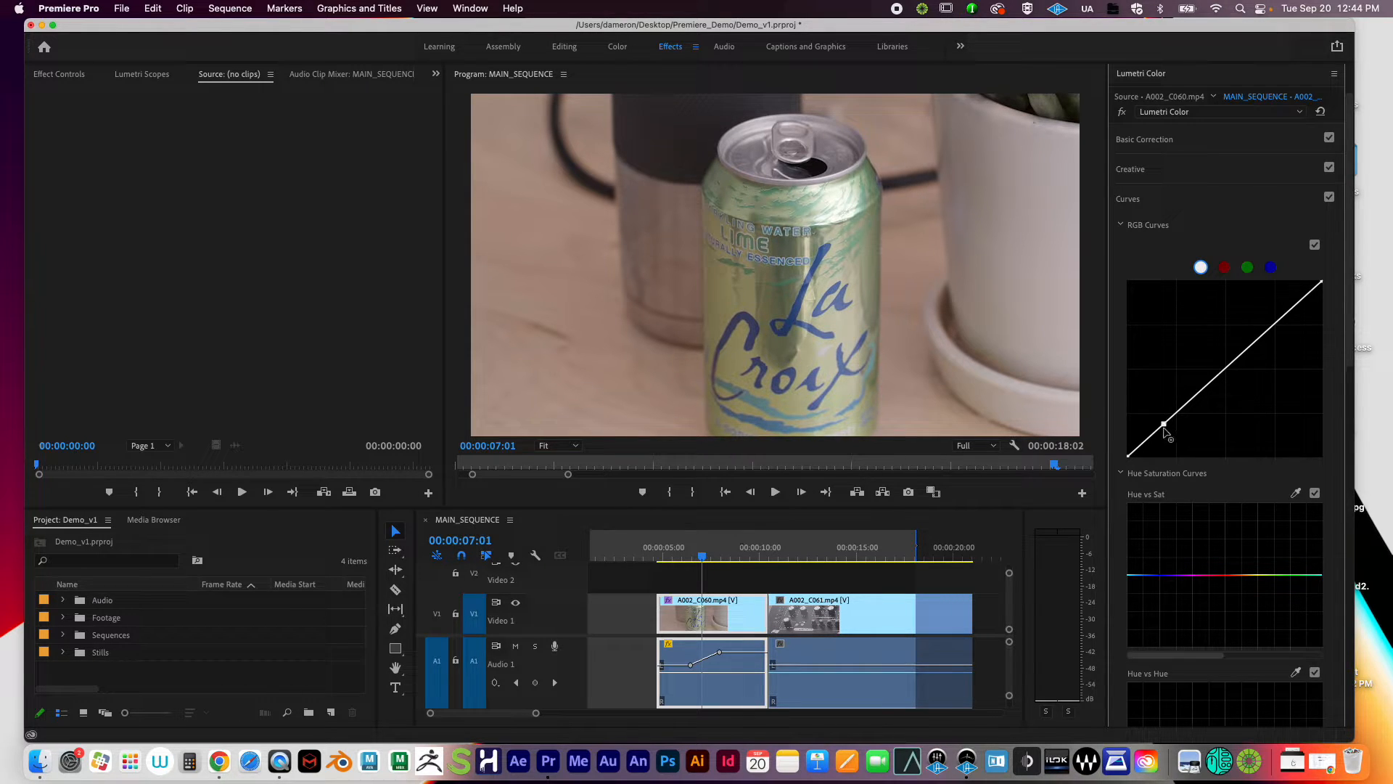
Step: Add and drag shadow, midtone and highlight points on the master RGB curve to form a contrasty S-shape
left_click_drag(1164, 427, 1170, 447)
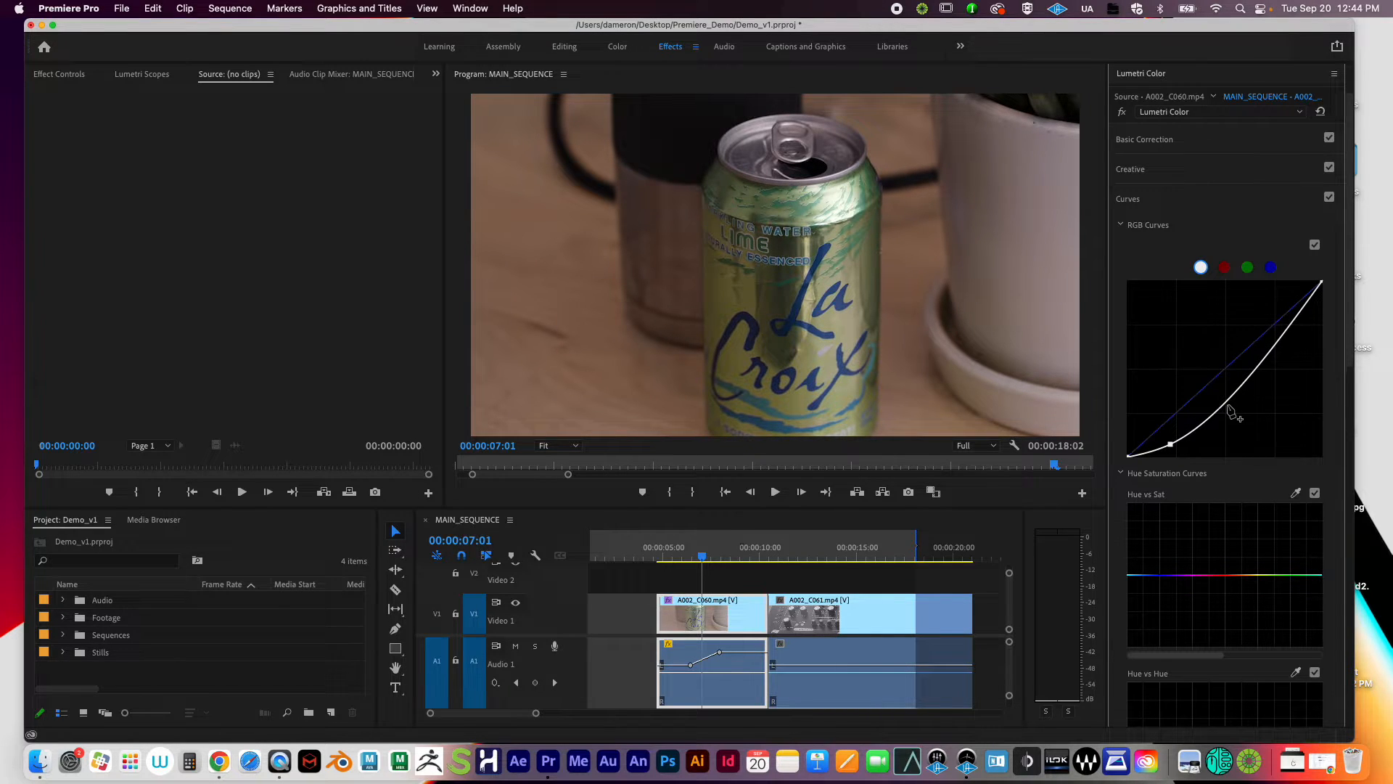
left_click_drag(1226, 407, 1216, 392)
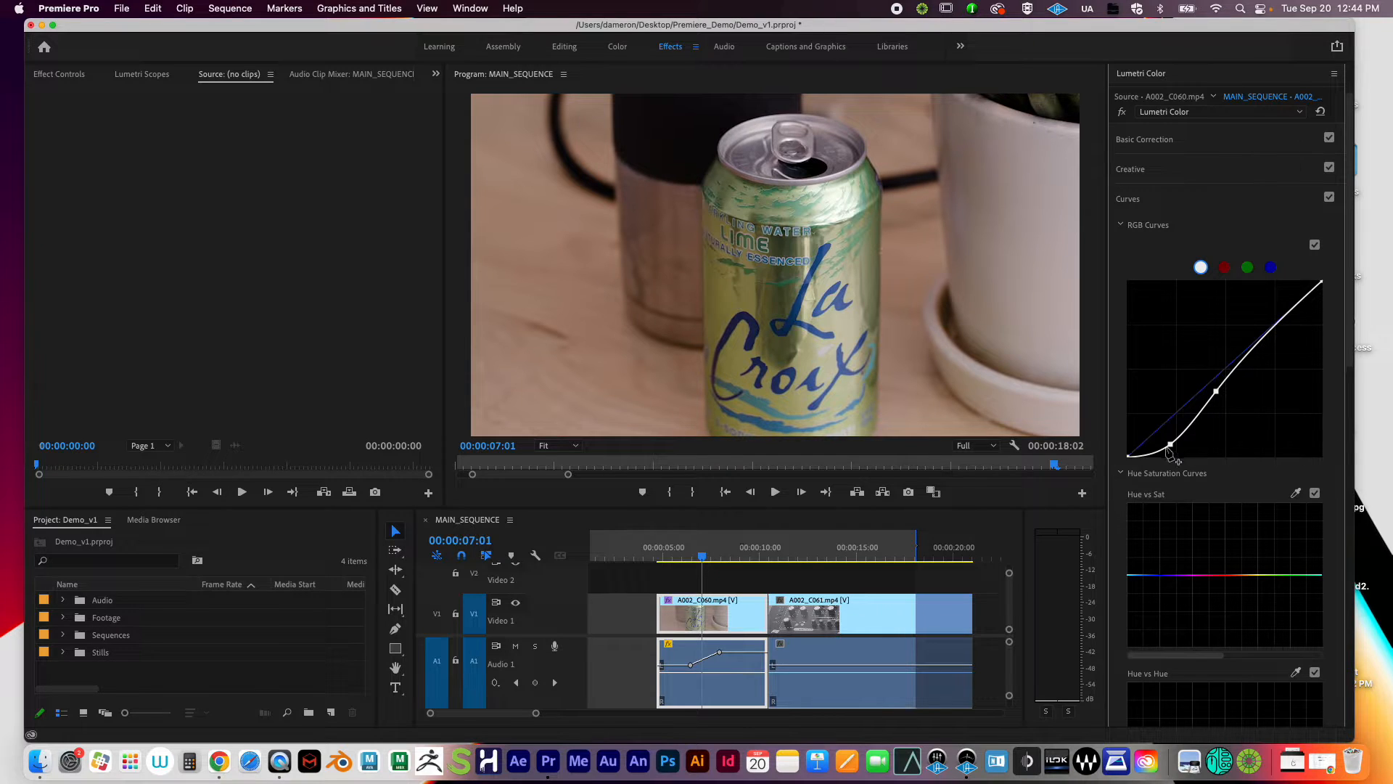
mouse_move(1170, 444)
left_mouse_down()
mouse_move(1146, 414)
mouse_move(1154, 429)
left_mouse_up()
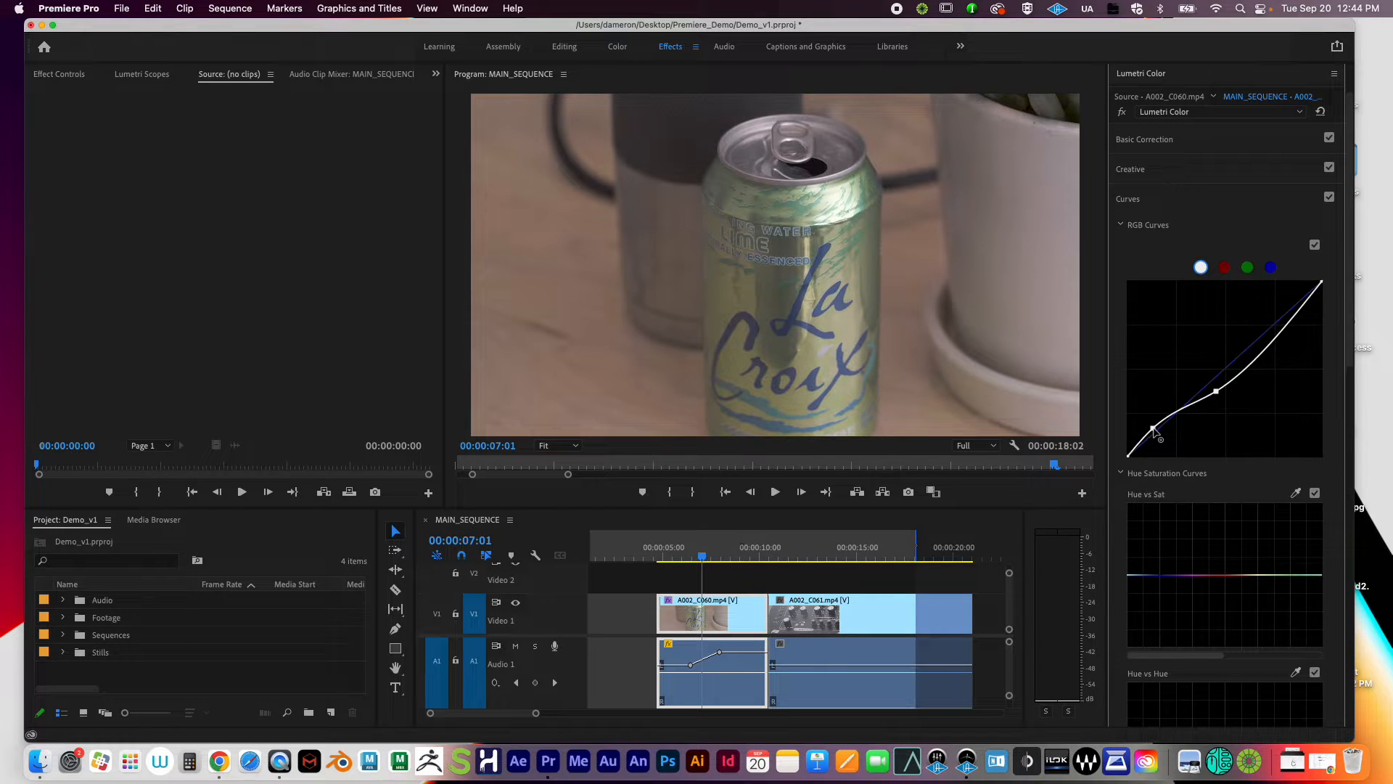
left_click_drag(1215, 394, 1254, 348)
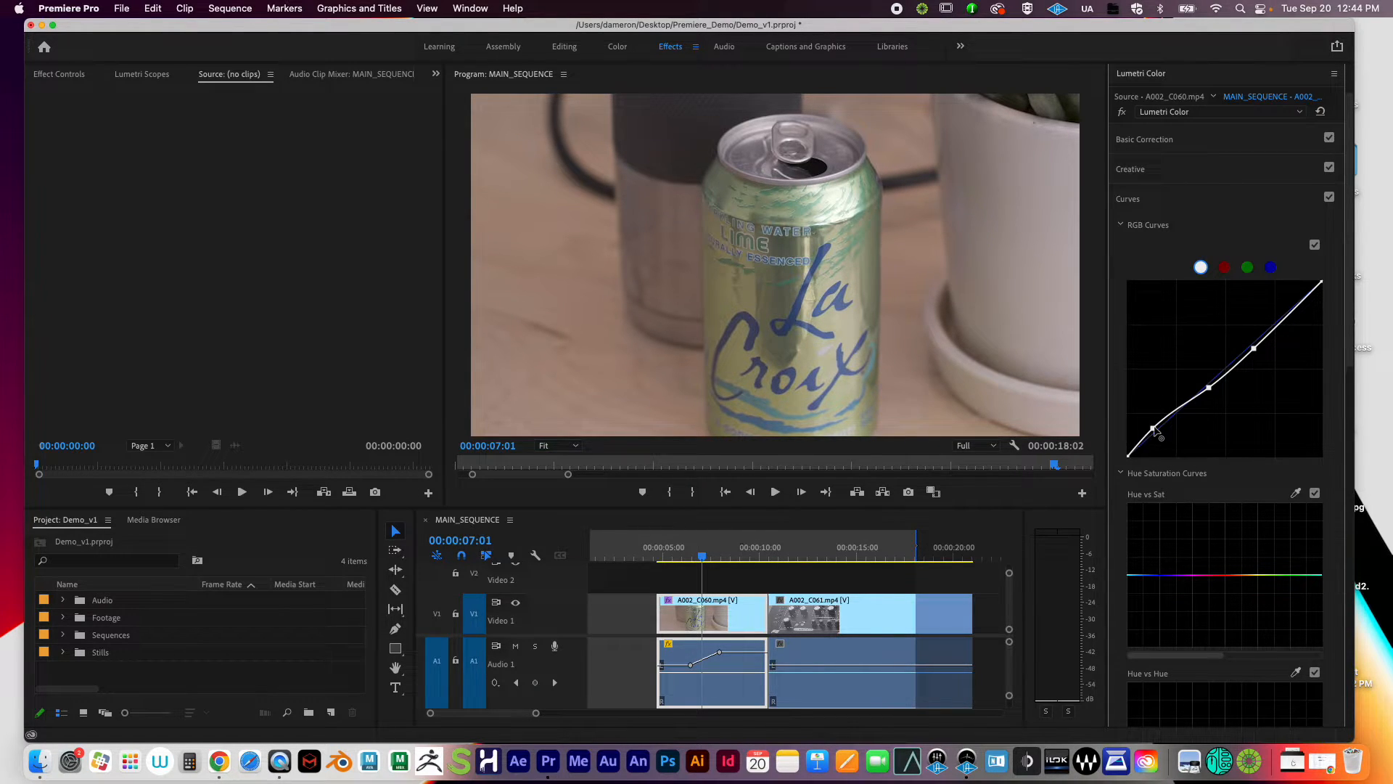
mouse_move(1154, 428)
left_mouse_down()
mouse_move(1146, 418)
mouse_move(1167, 435)
left_mouse_up()
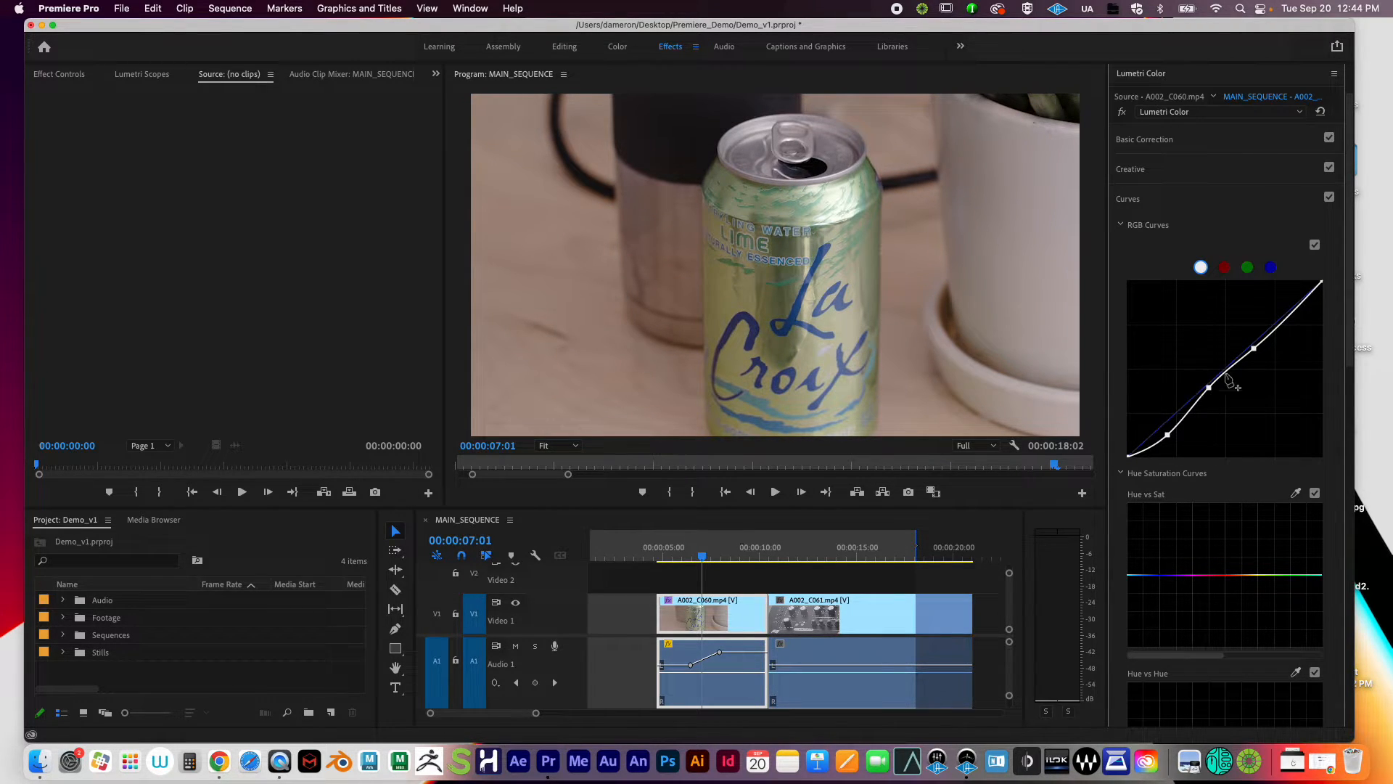
left_click_drag(1209, 390, 1204, 376)
left_click(1166, 434, "super")
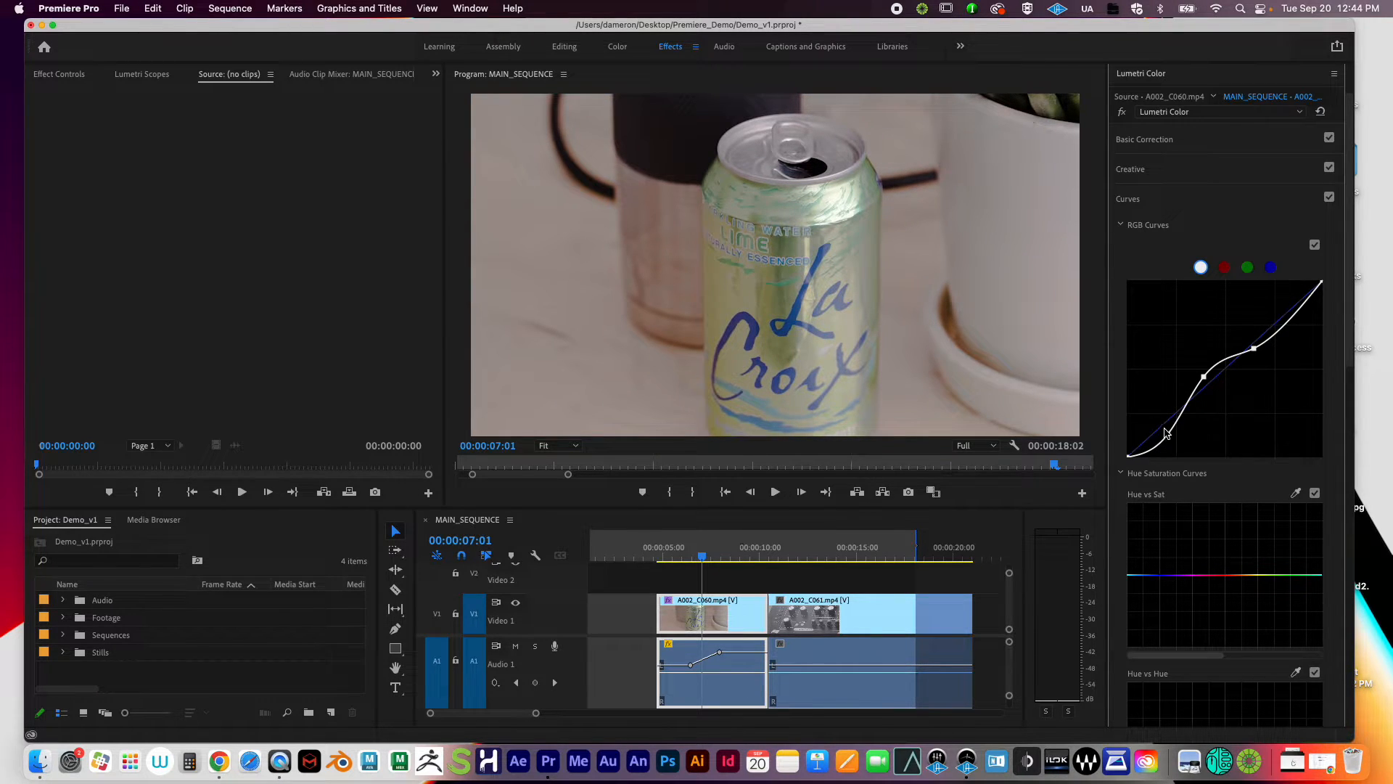
left_click(1161, 430)
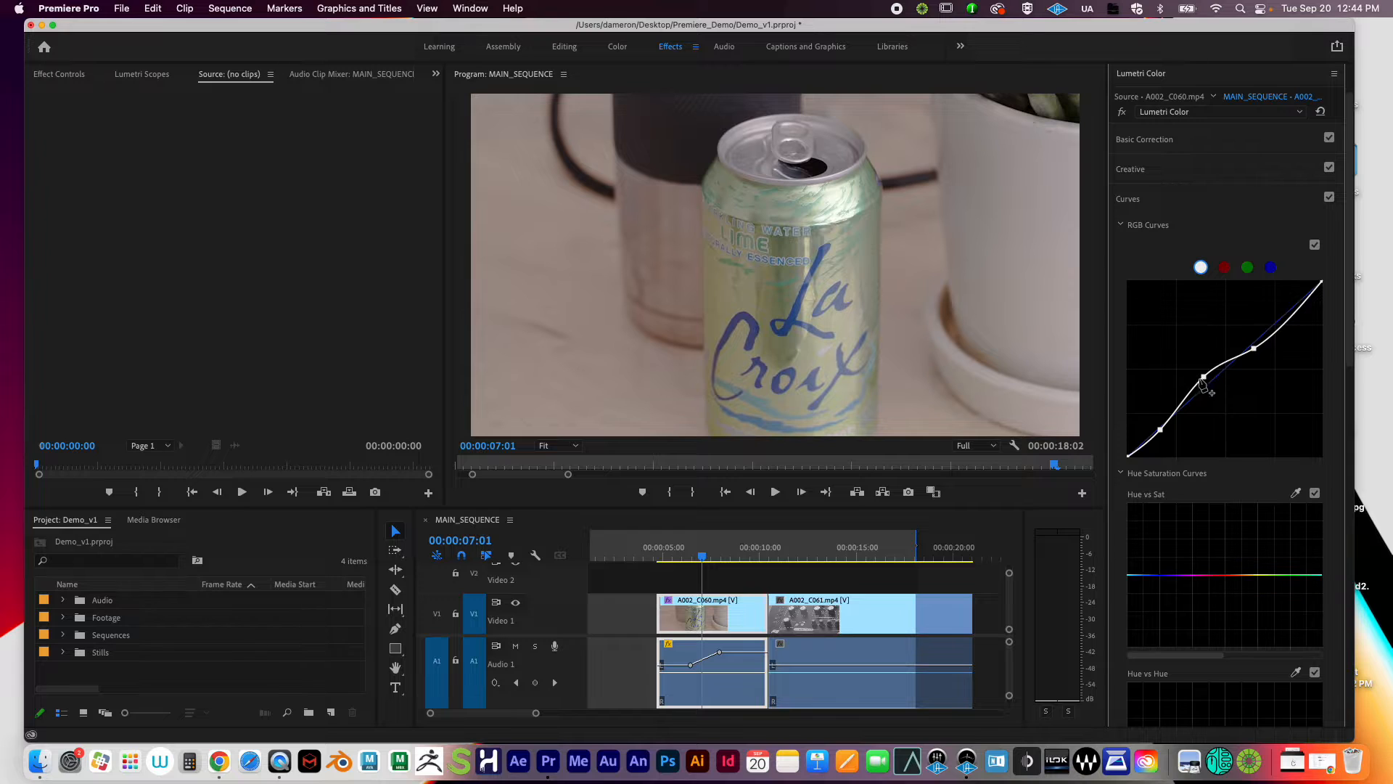
left_click_drag(1204, 377, 1225, 393)
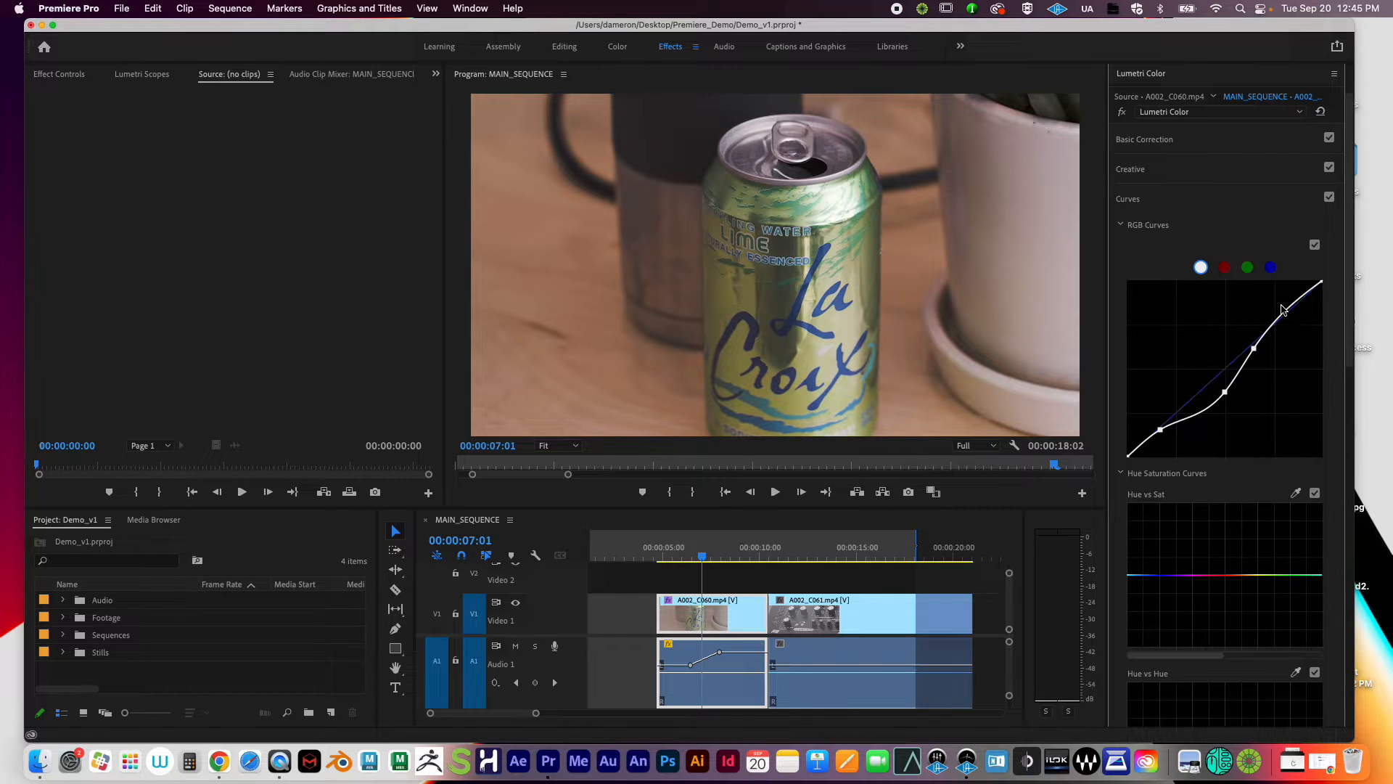
mouse_move(1289, 314)
left_mouse_down()
mouse_move(1282, 302)
mouse_move(1304, 326)
mouse_move(1263, 283)
mouse_move(1292, 318)
mouse_move(1281, 311)
left_mouse_up()
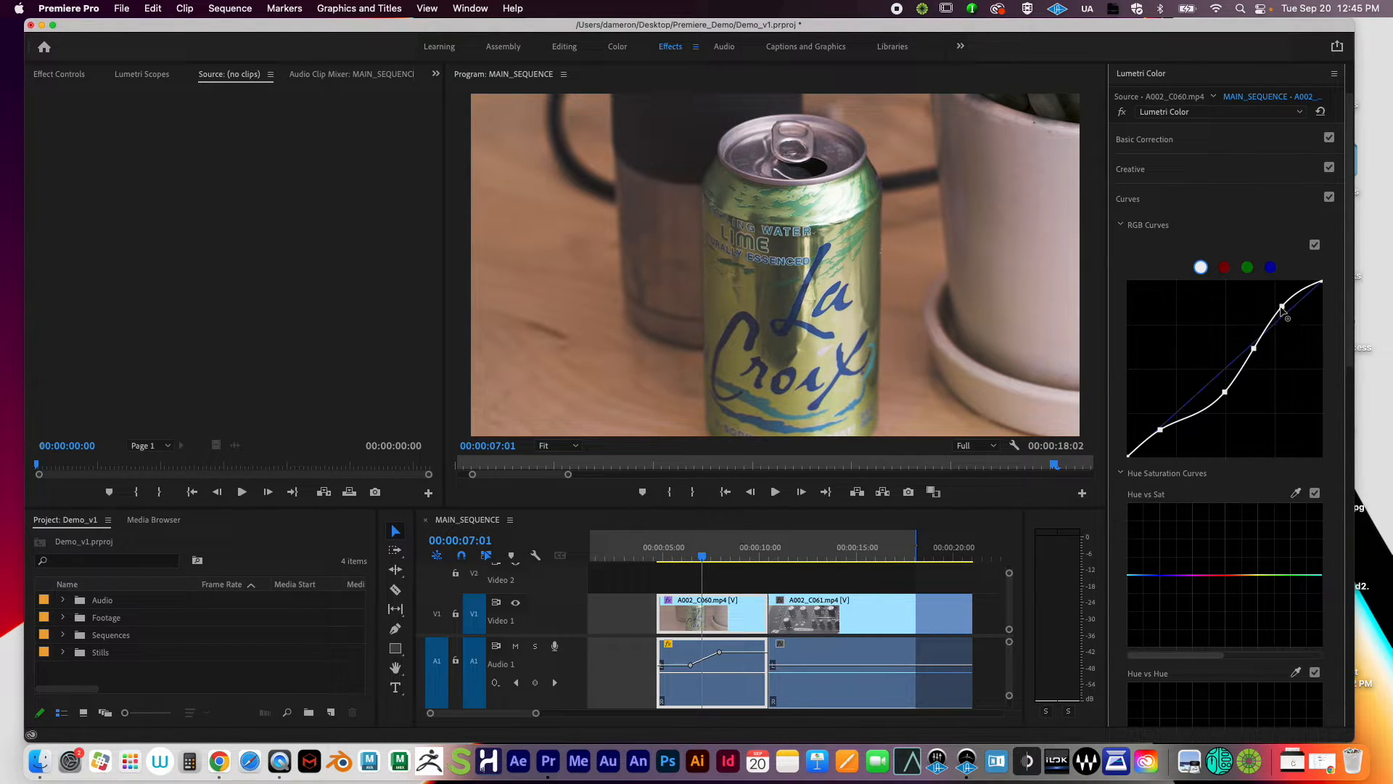
Step: Reset the master curve, then add a lowered shadow point and a raised highlight point
double_click(1278, 320)
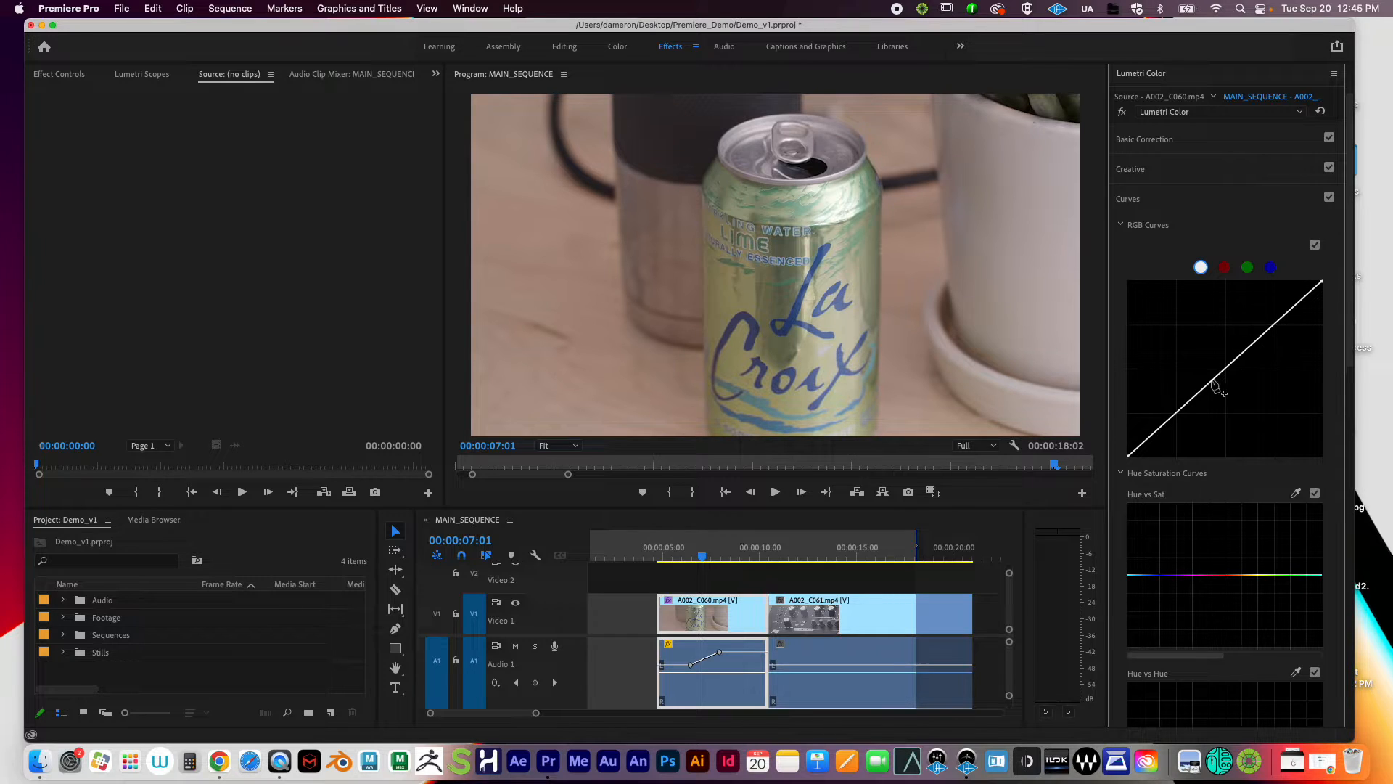
left_click_drag(1169, 430, 1168, 440)
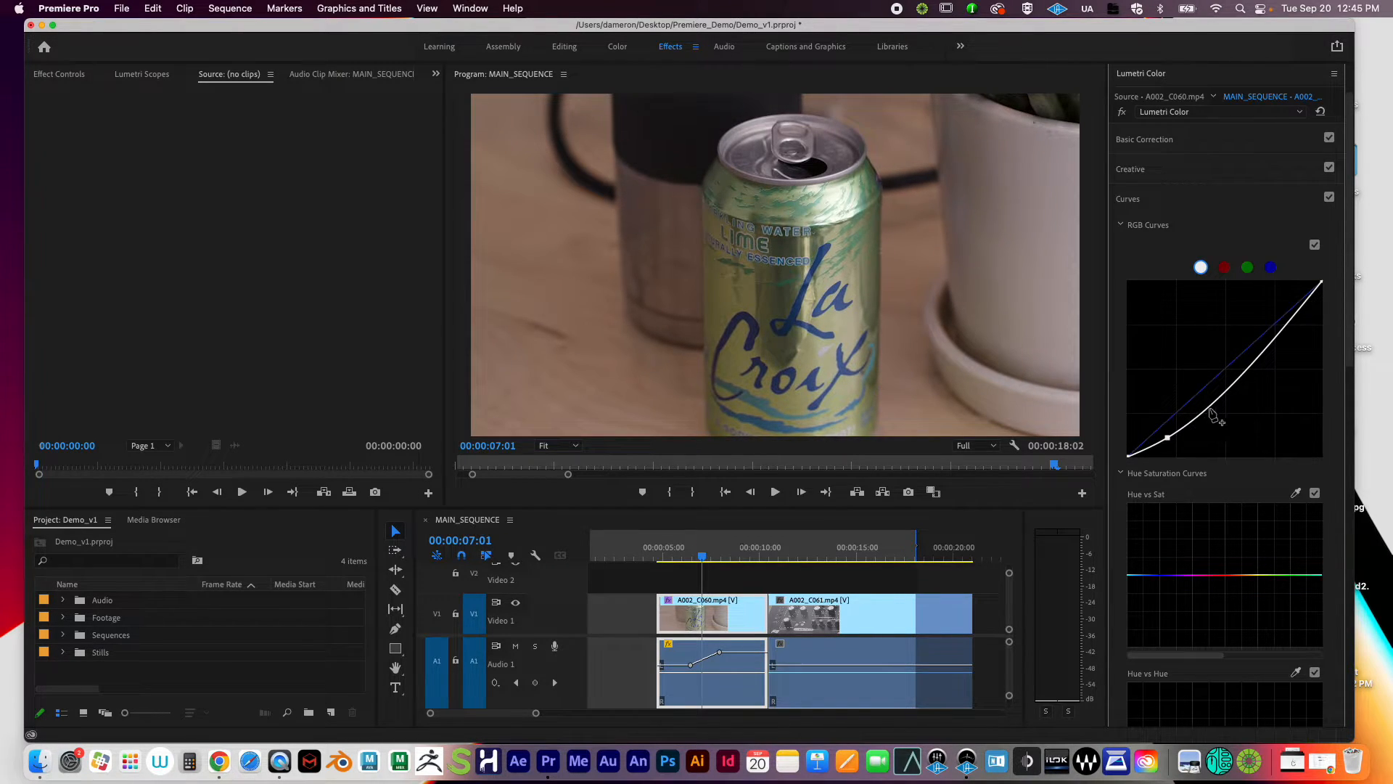
left_click_drag(1226, 392, 1242, 352)
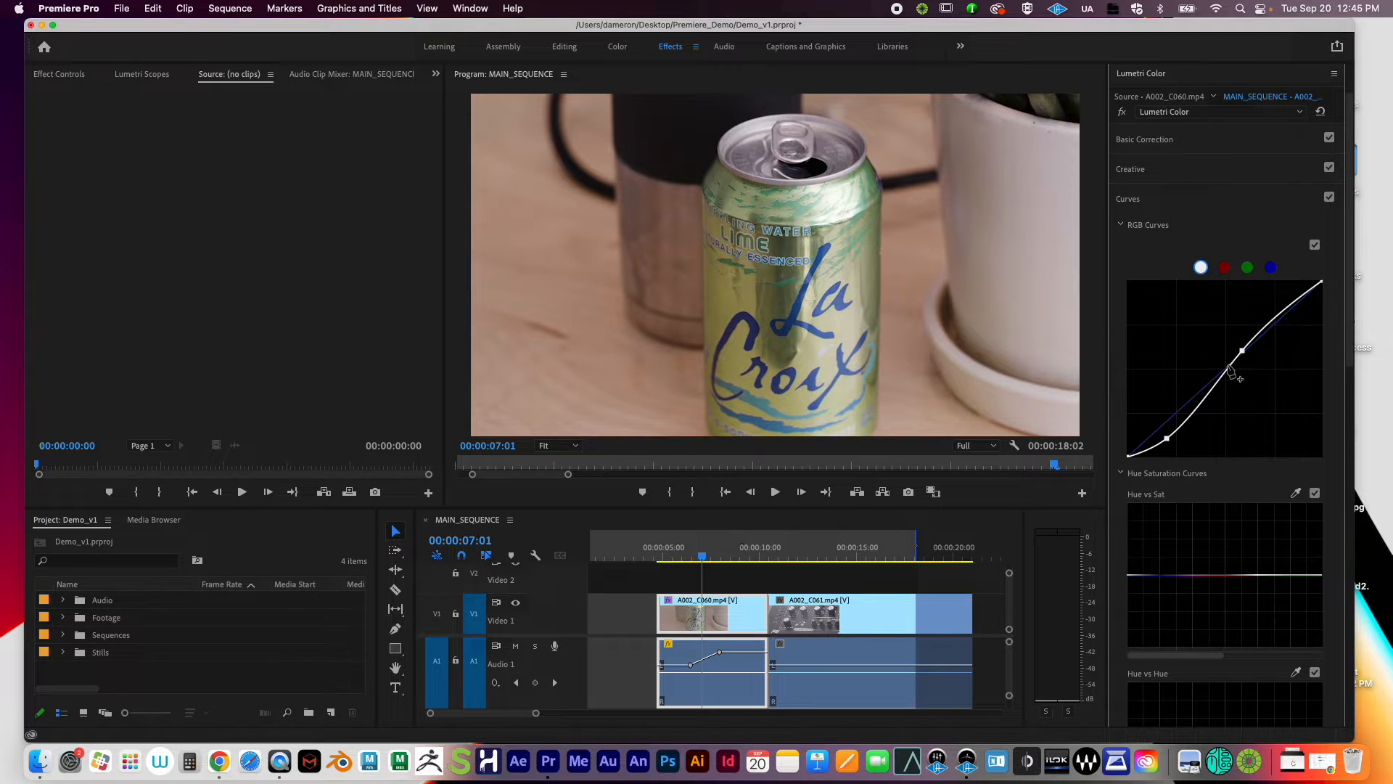
left_click_drag(1242, 351, 1245, 342)
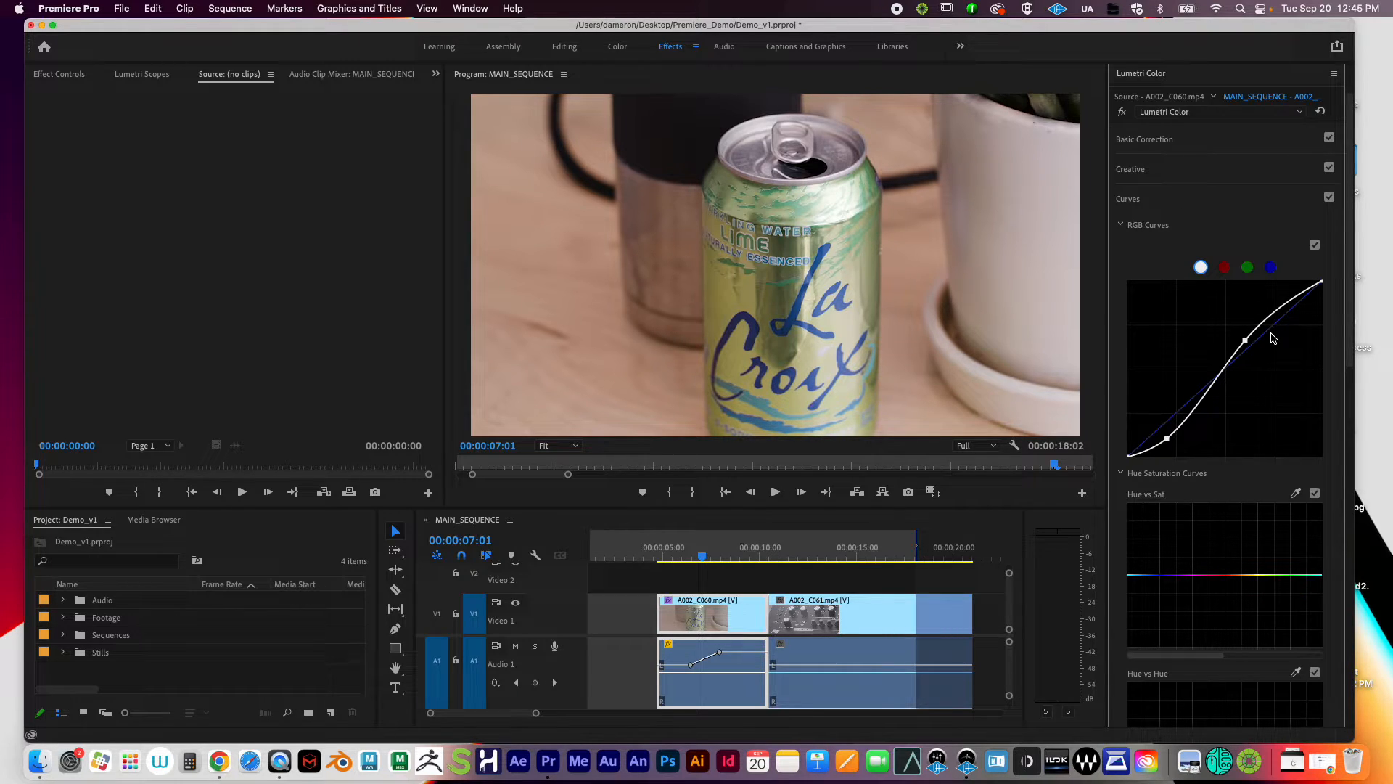
Step: Switch between the red, green and blue curves, test a raised red curve point, then reset red to neutral
left_click(1225, 270)
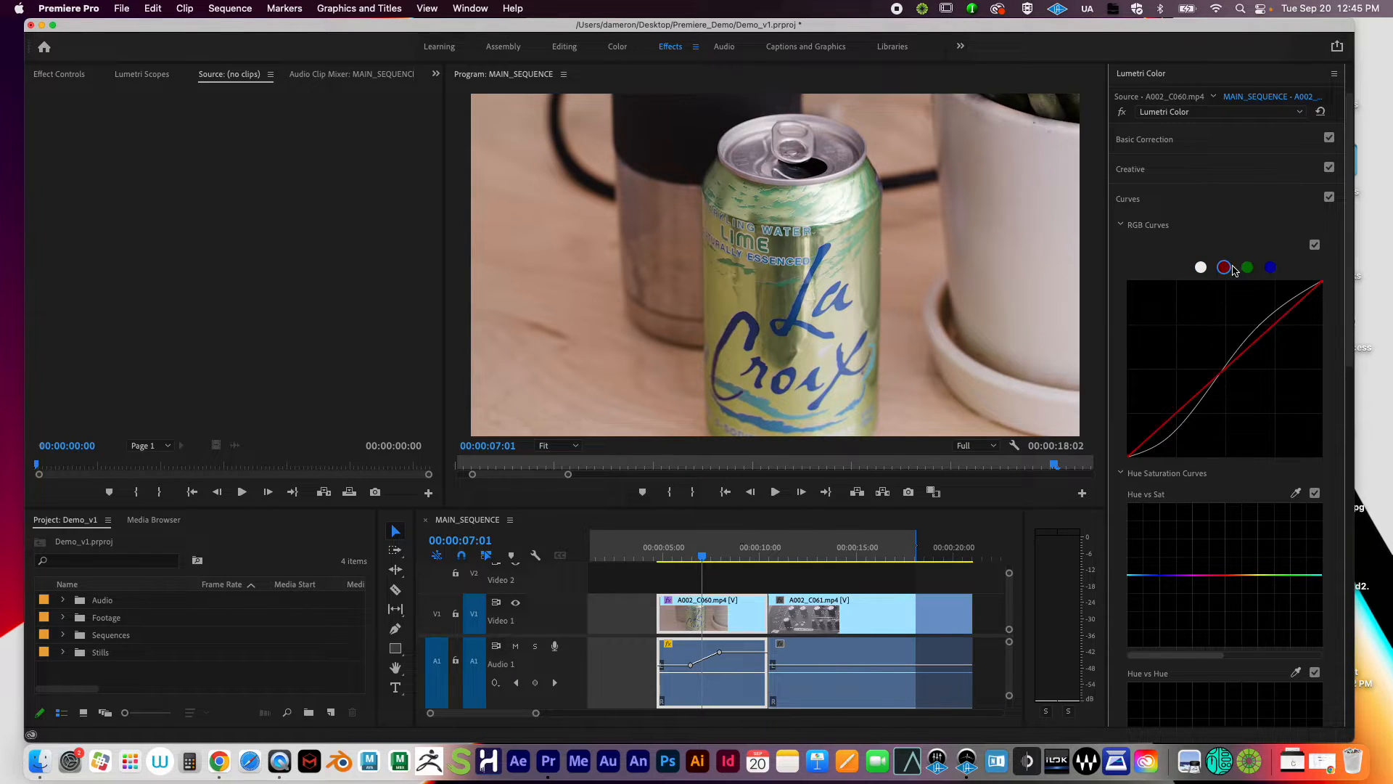
left_click(1248, 268)
left_click(1225, 269)
left_click(1247, 267)
left_click(1271, 268)
left_click(1225, 269)
left_click(1181, 408)
left_click_drag(1181, 410, 1184, 351)
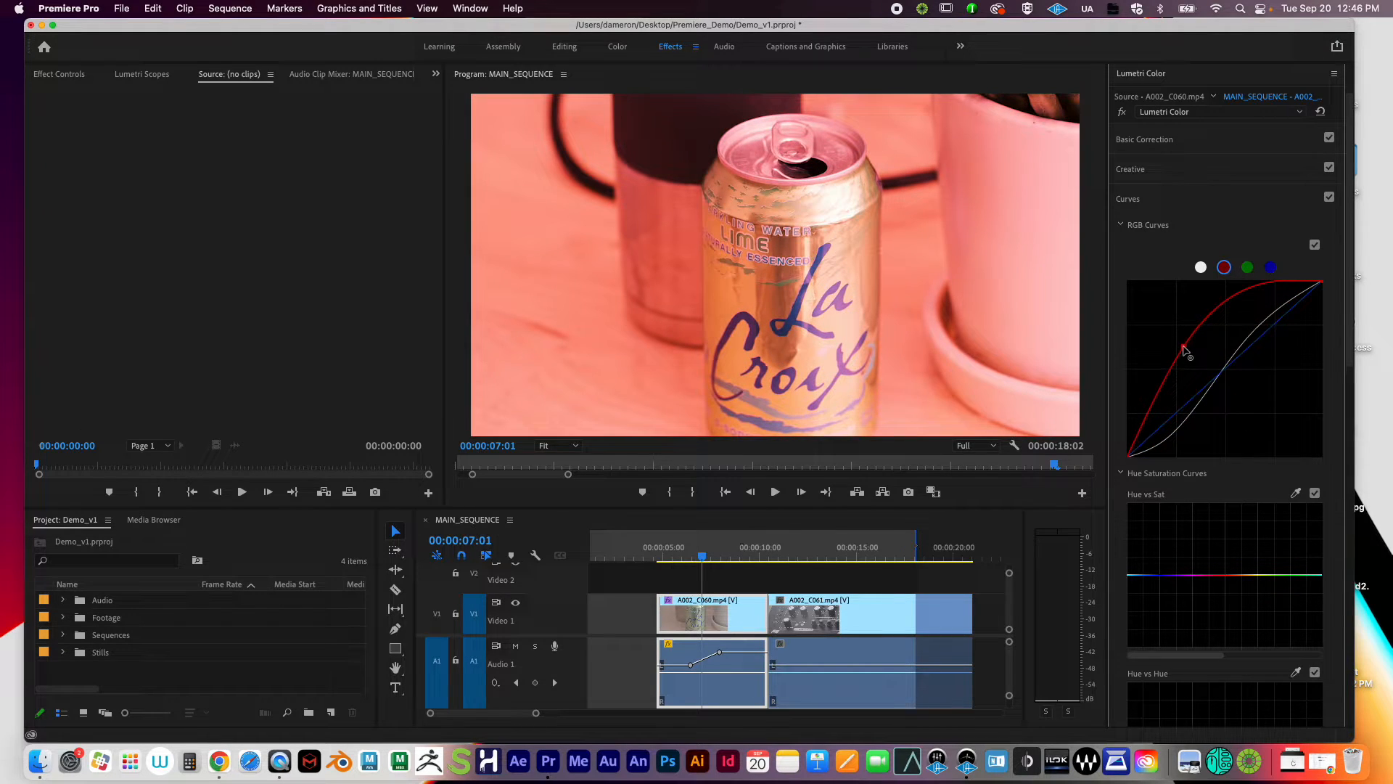
double_click(1184, 352)
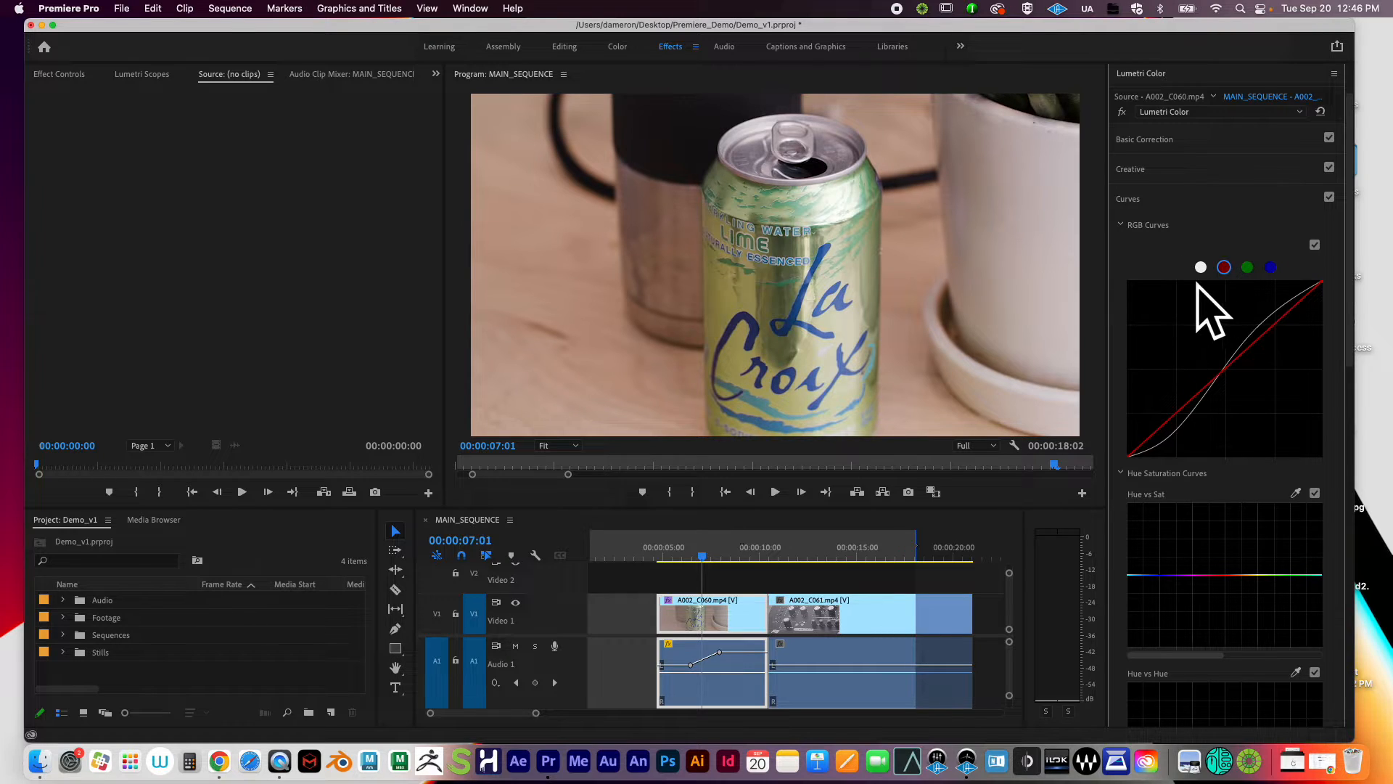
Step: Return to the white master curve and collapse RGB Curves and the Curves section
left_click(1201, 267)
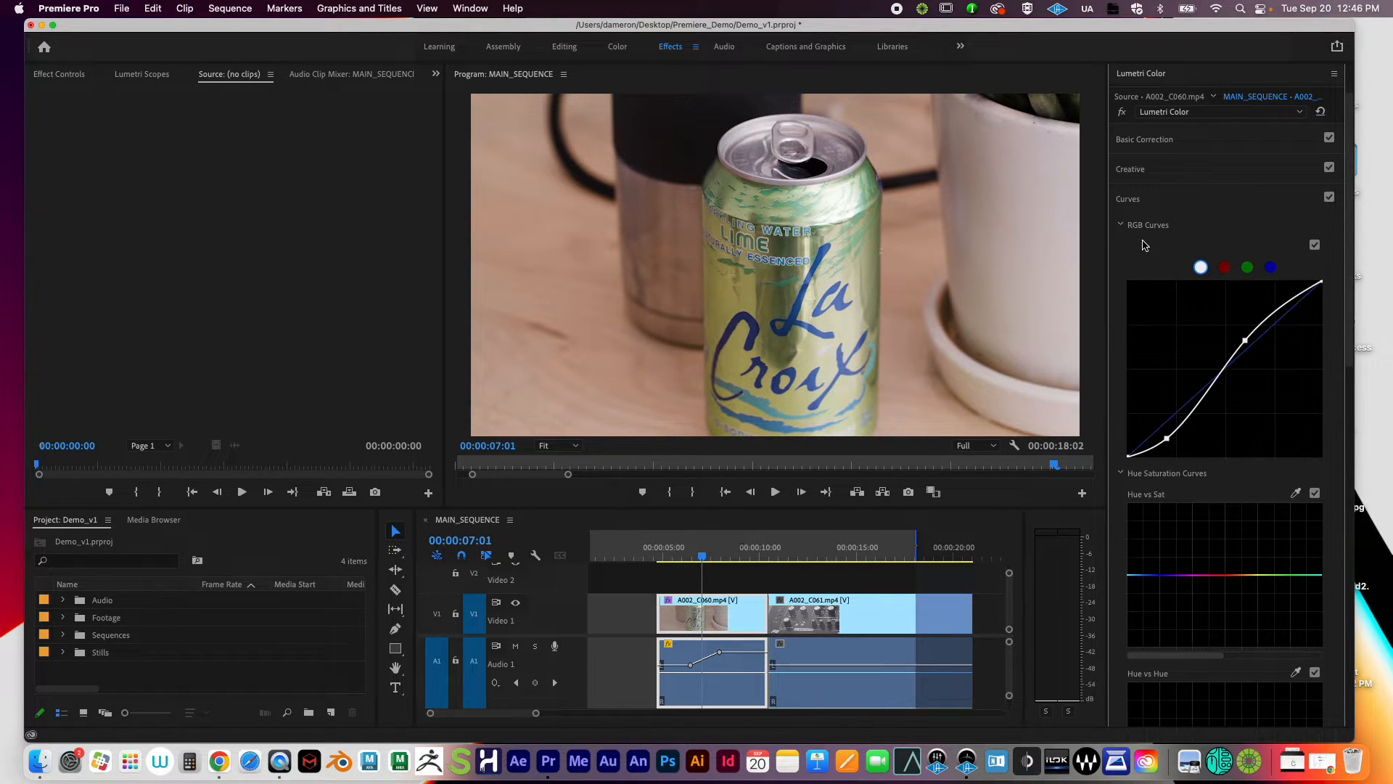
left_click(1123, 225)
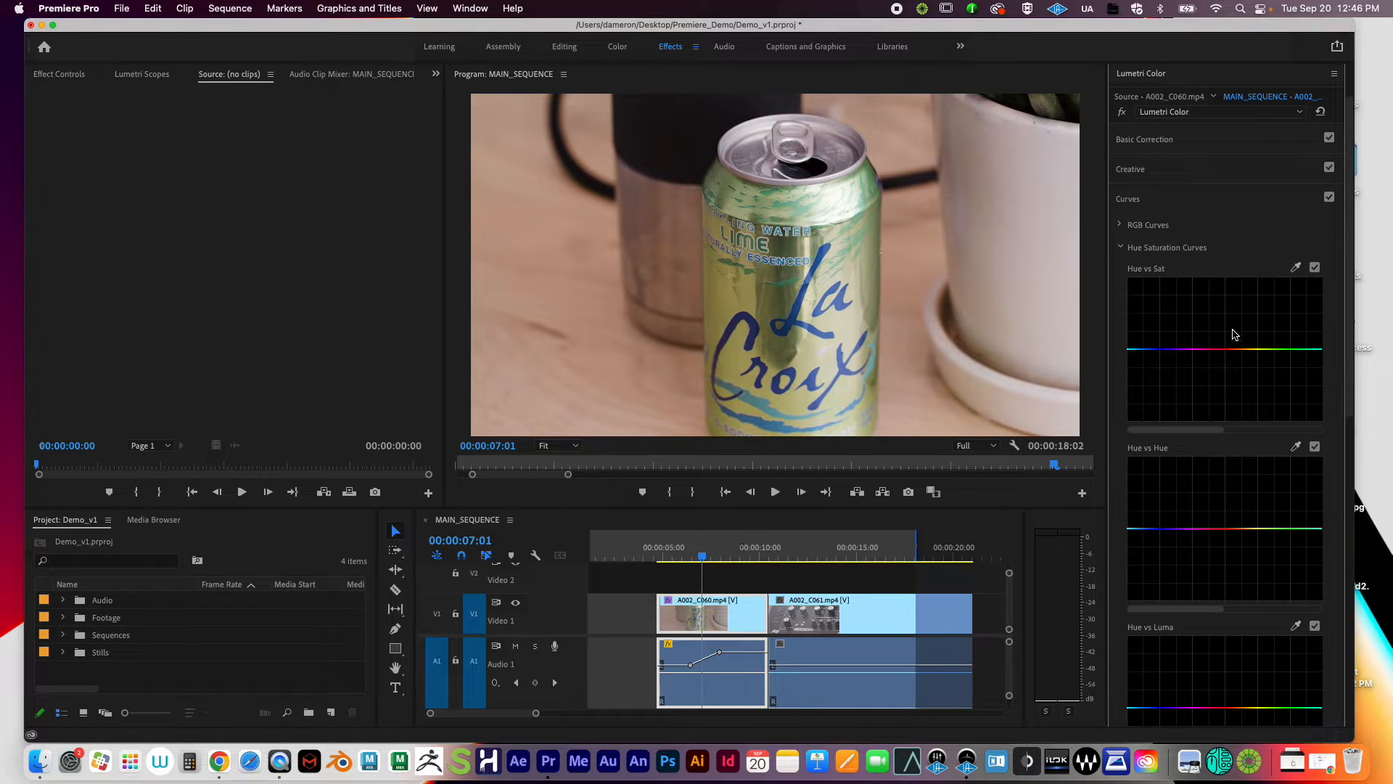
left_click(1132, 200)
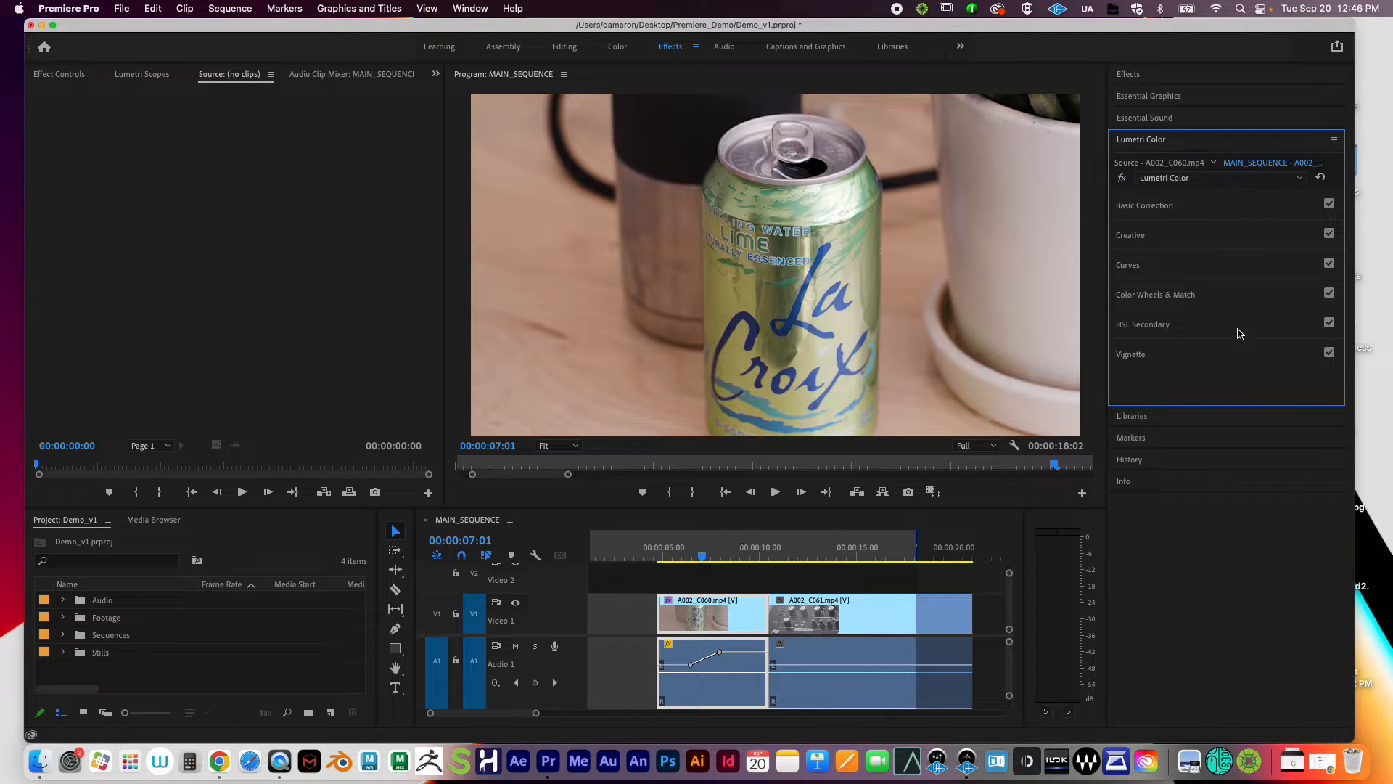
Step: Set the vignette Amount to -3.0 after trying +3.0 for brighter edges
left_click(1138, 357)
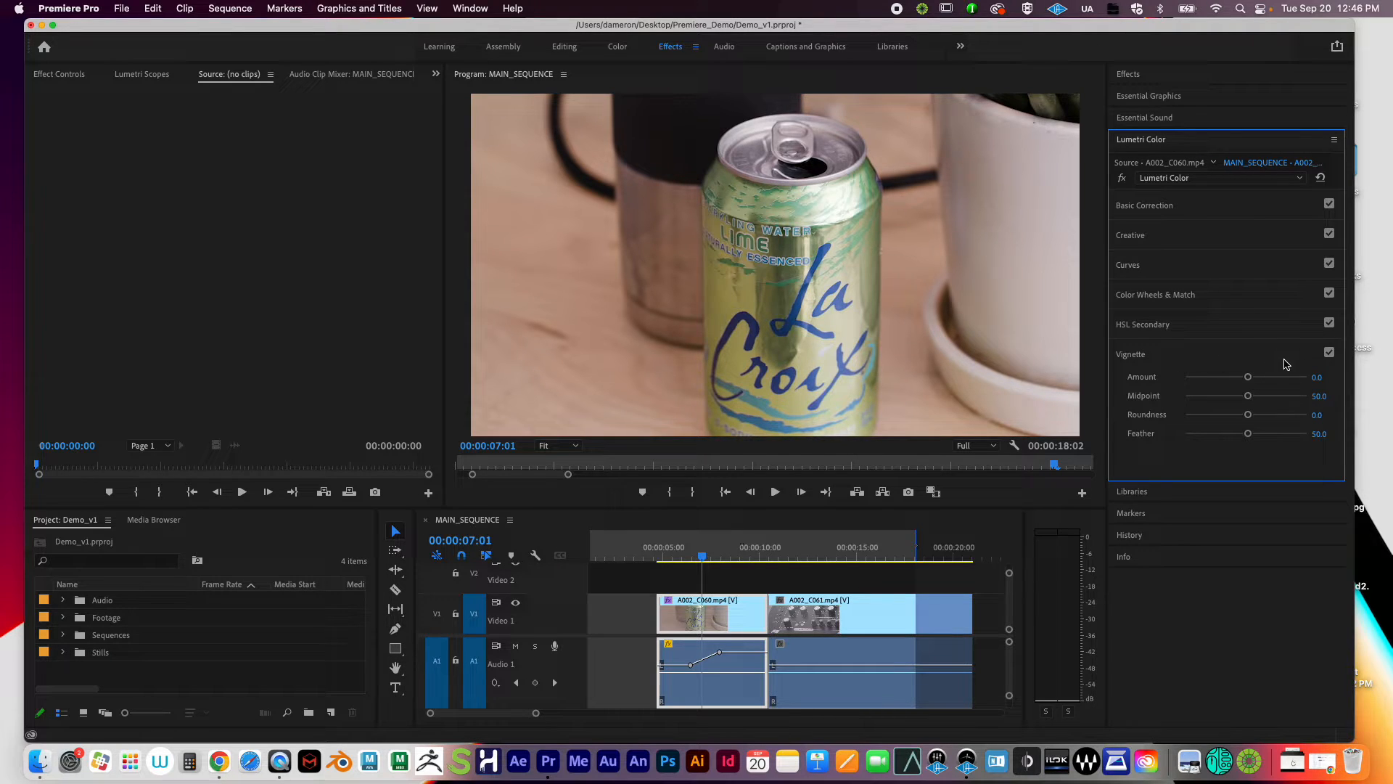
left_click_drag(1248, 377, 1338, 371)
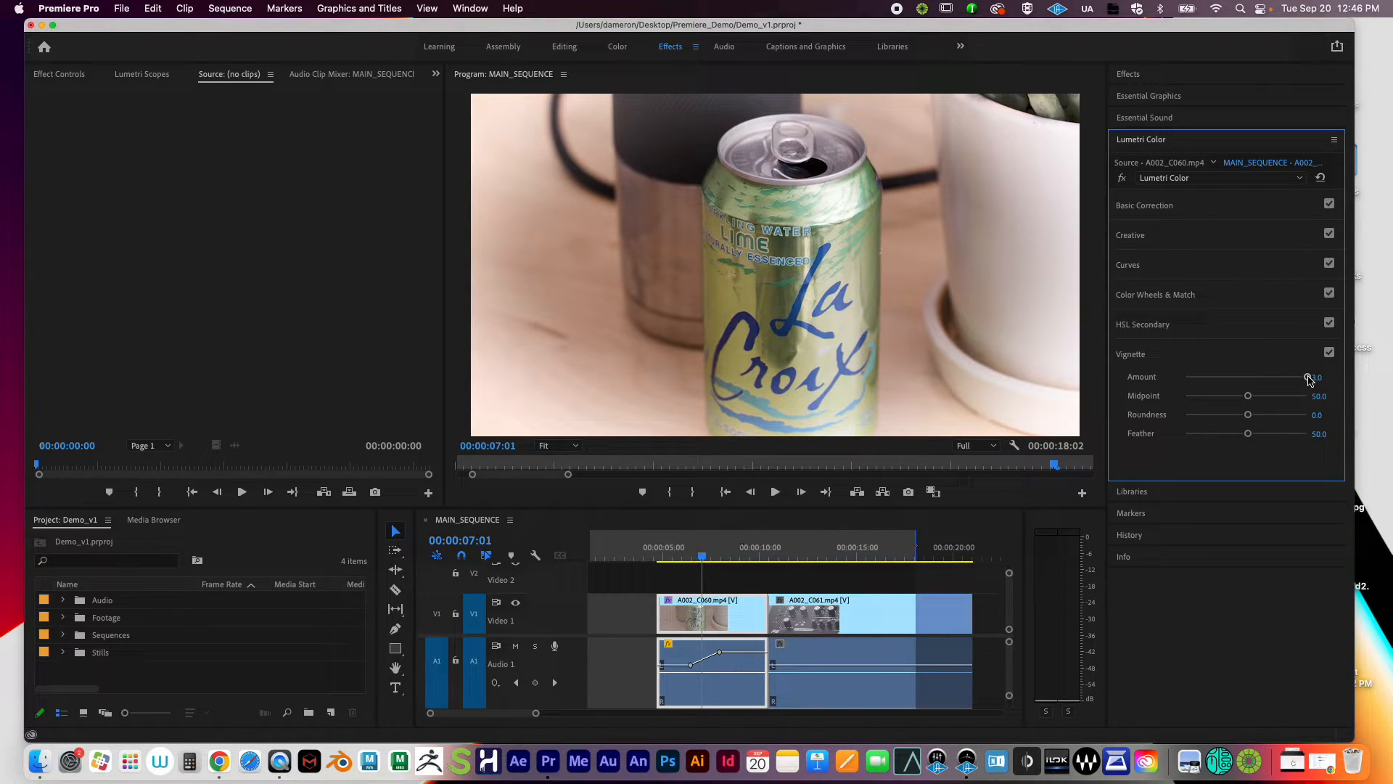
left_click_drag(1310, 379, 1081, 395)
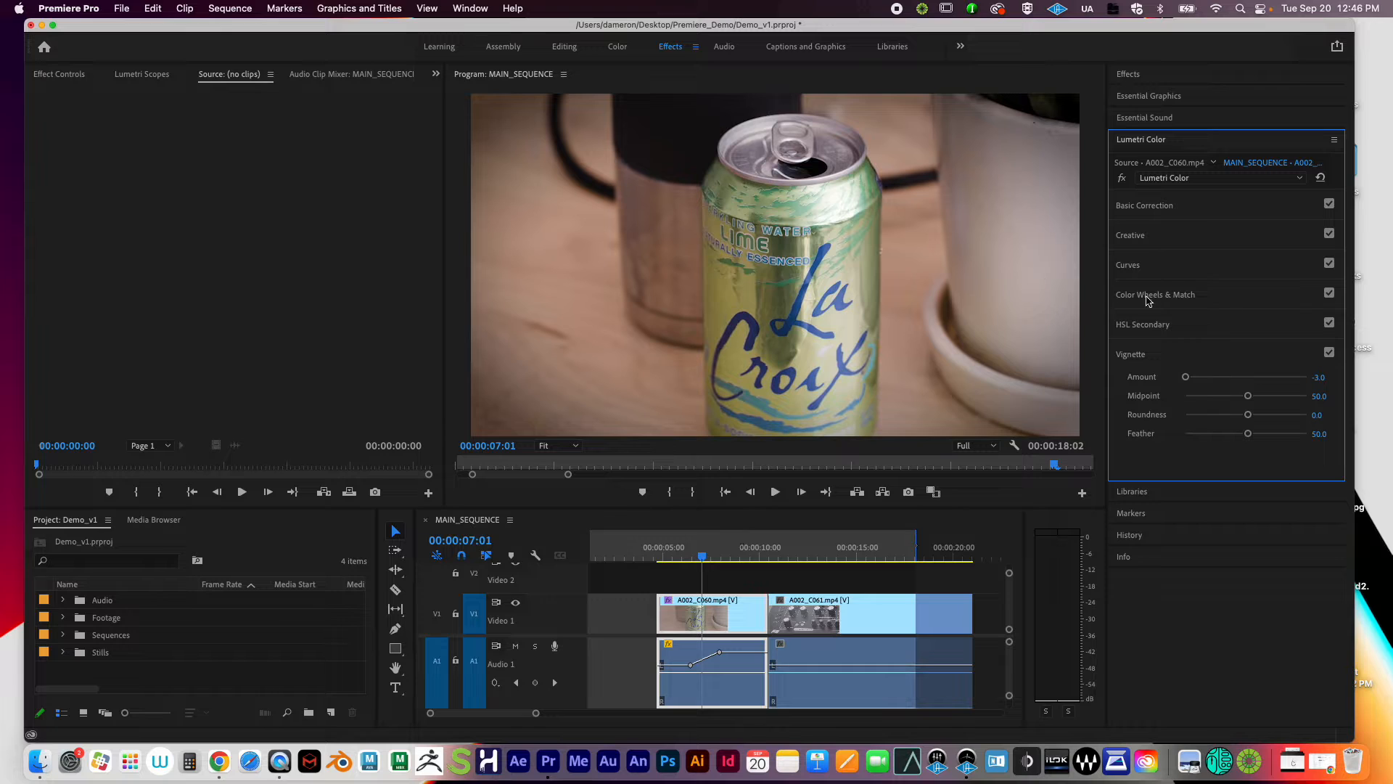
left_click_drag(1187, 377, 1258, 409)
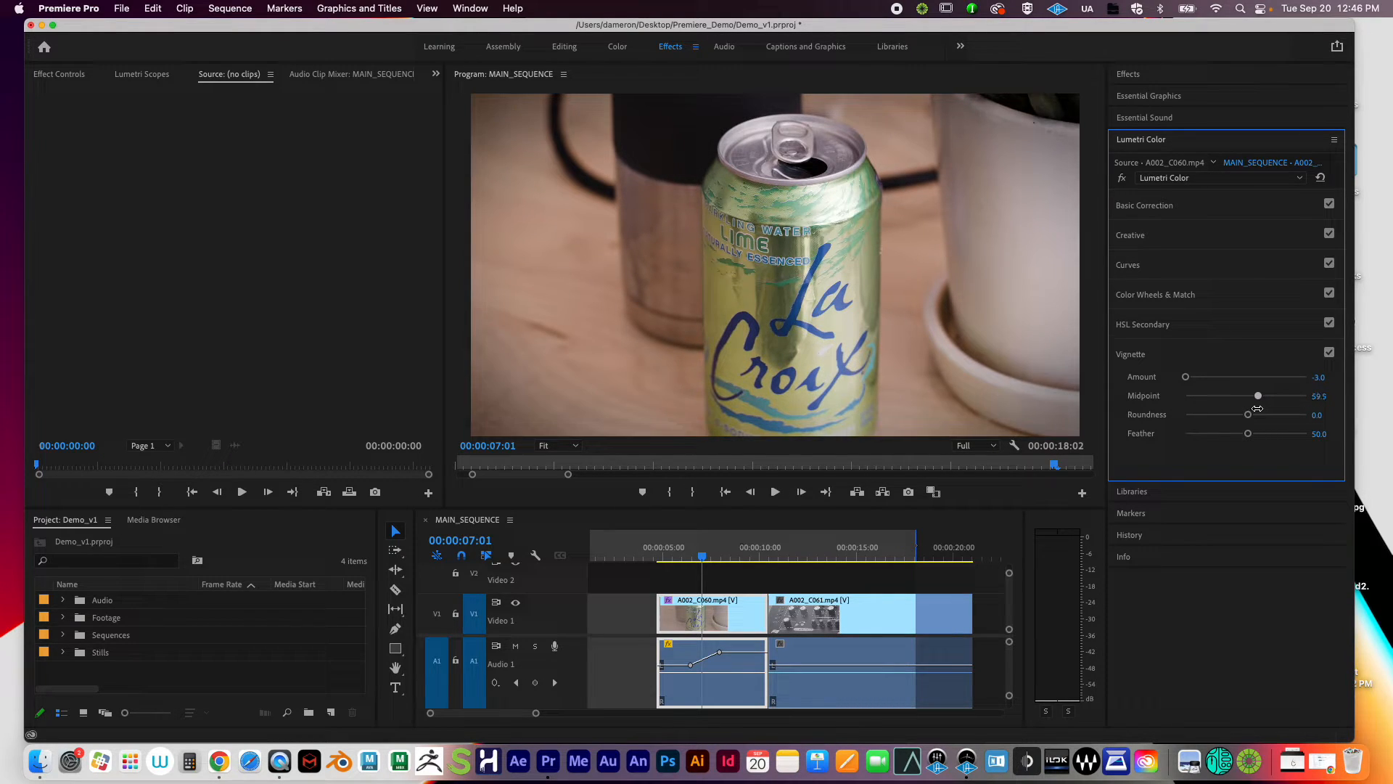
Step: Experiment with vignette Midpoint and Roundness, ending at Midpoint 0.0 and Roundness 100.0
double_click(1259, 400)
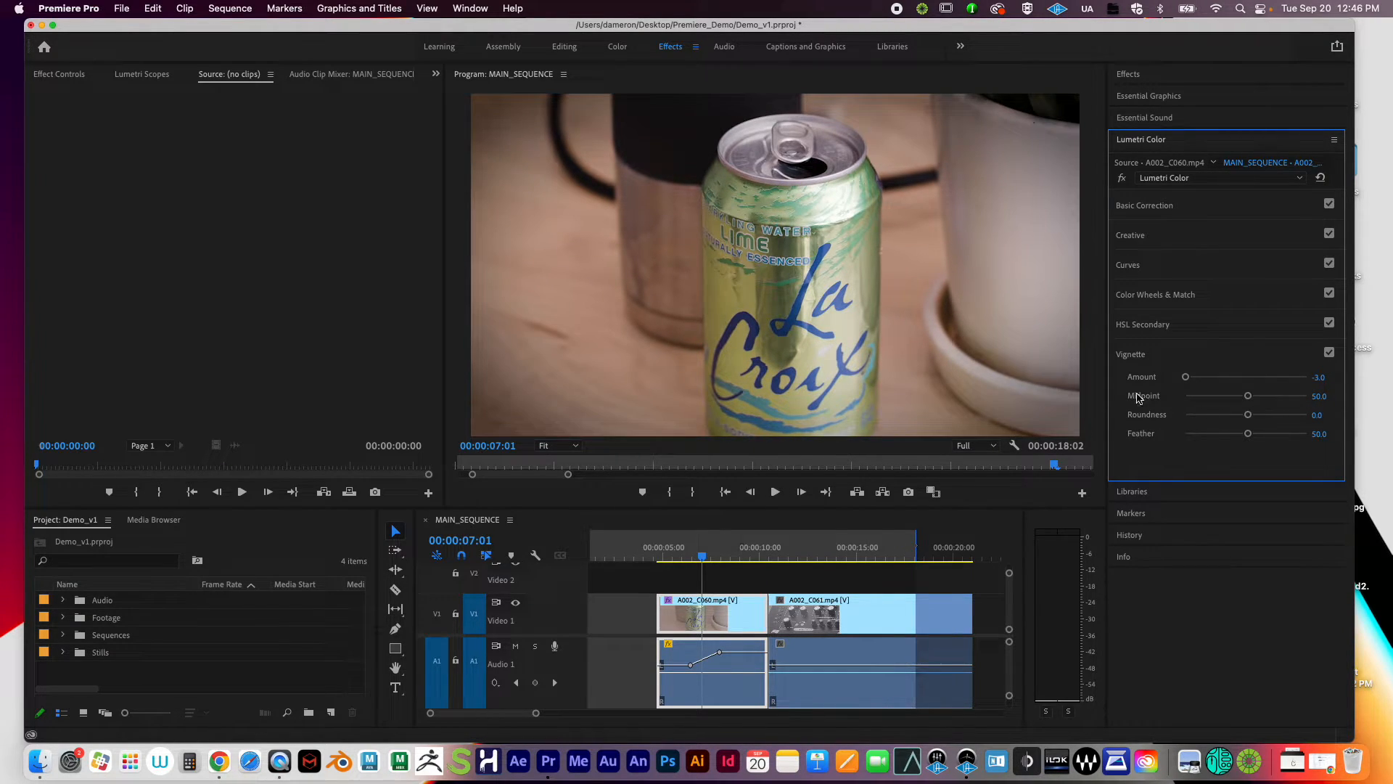
left_click_drag(1256, 399, 1127, 408)
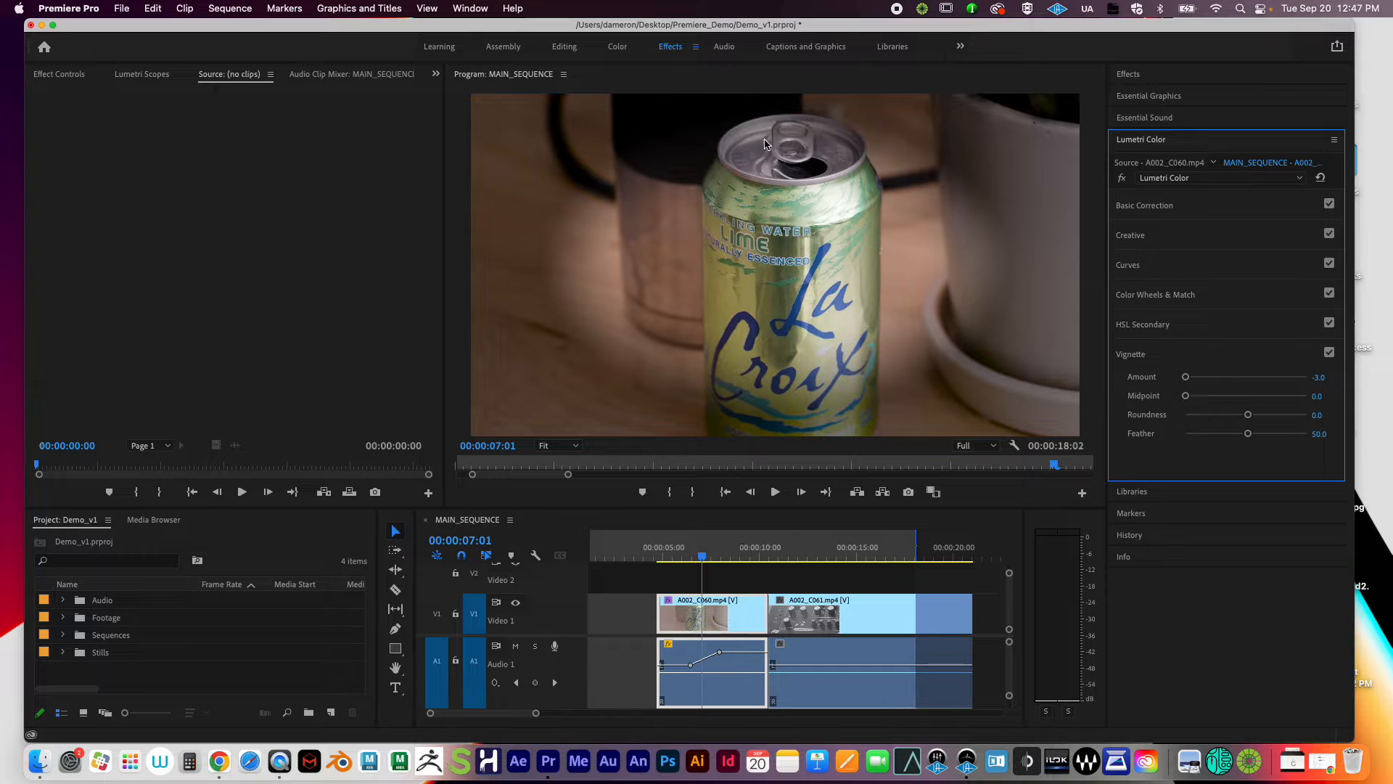
double_click(1188, 397)
left_click_drag(1248, 414, 1359, 422)
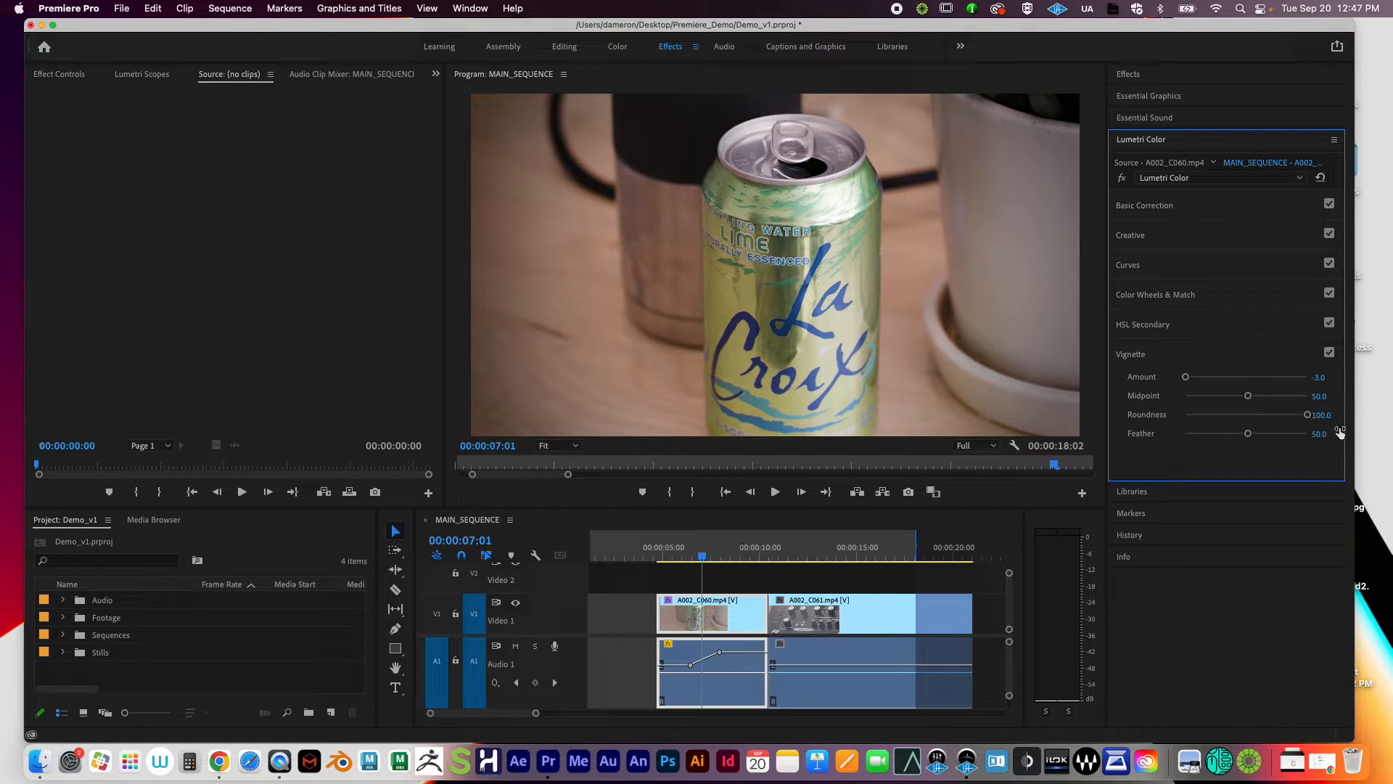
left_click_drag(1248, 398, 1197, 410)
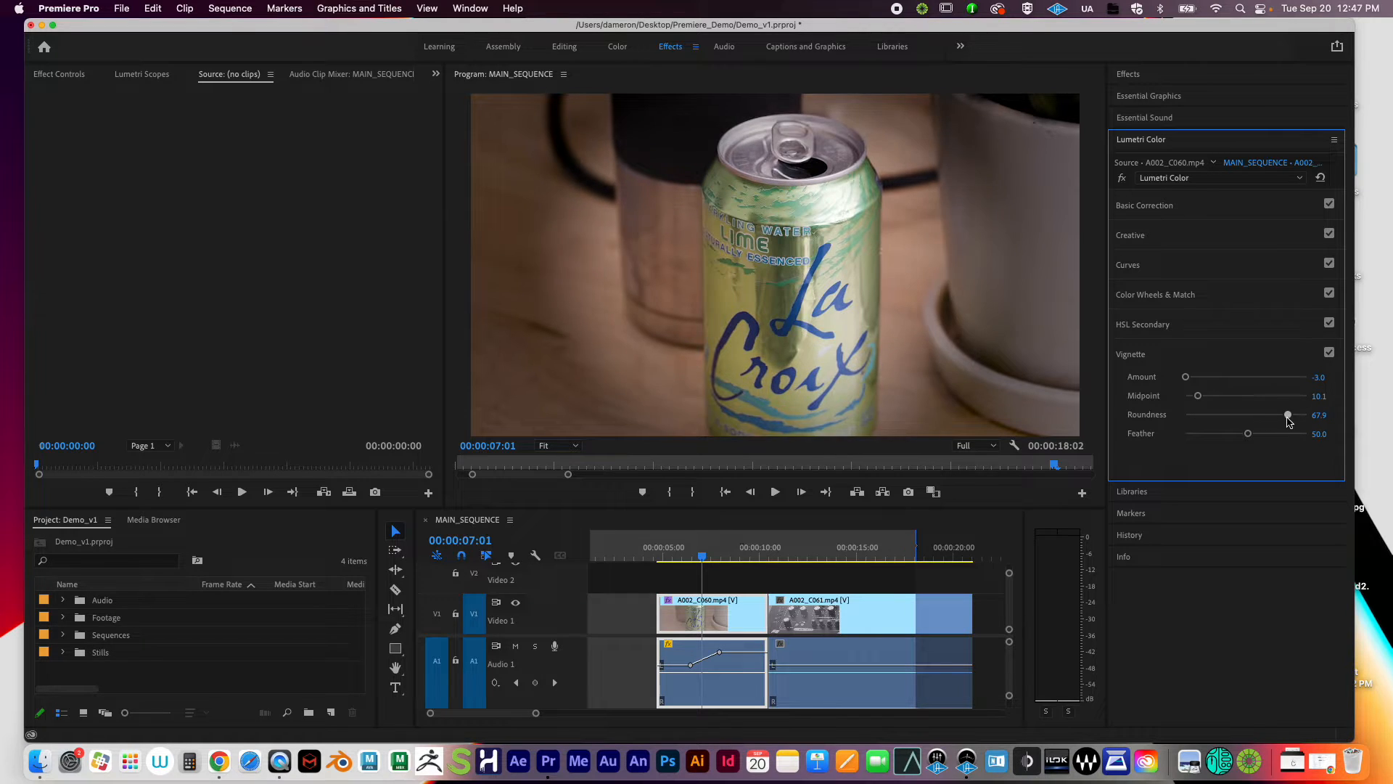
left_click_drag(1307, 426, 1346, 412)
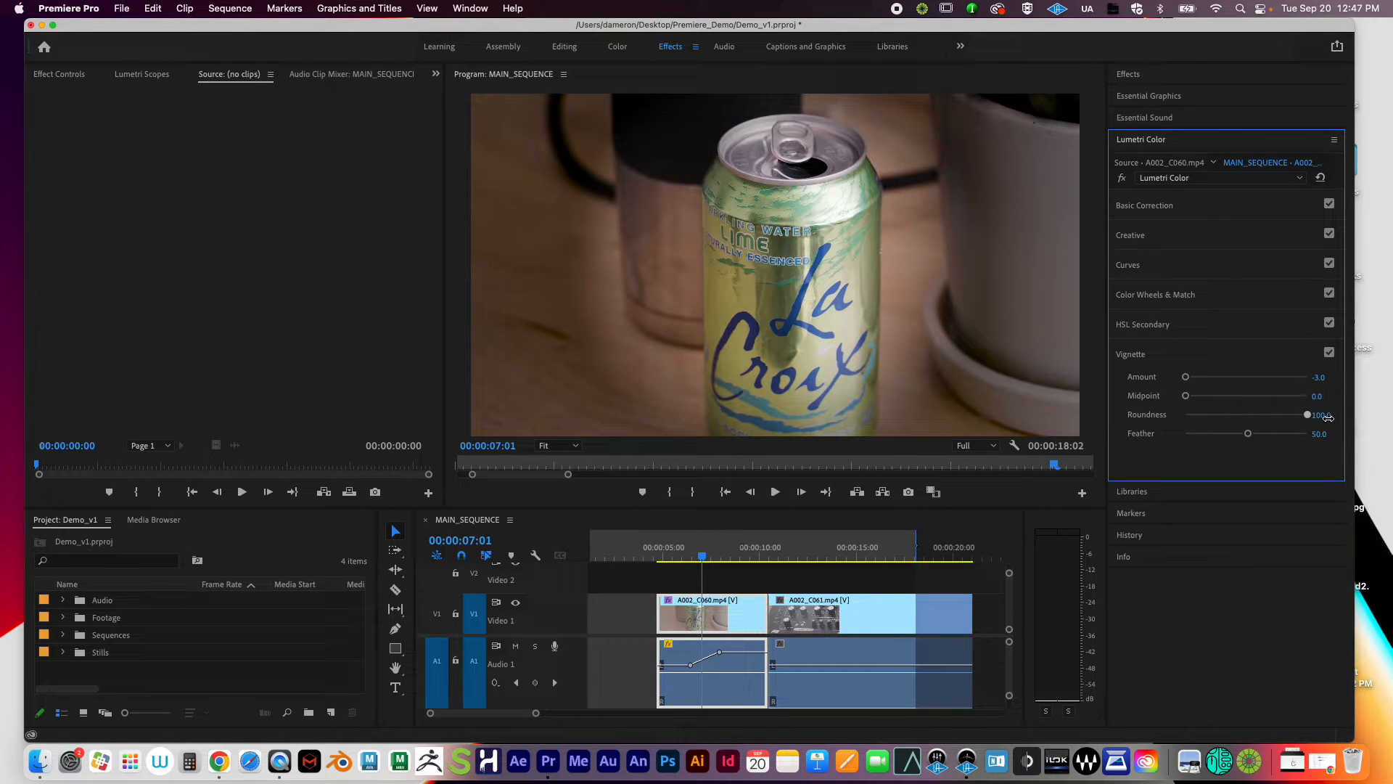
Step: Lower the vignette roundness and try feather extremes before settling Feather at 50
left_click_drag(1328, 417, 1125, 437)
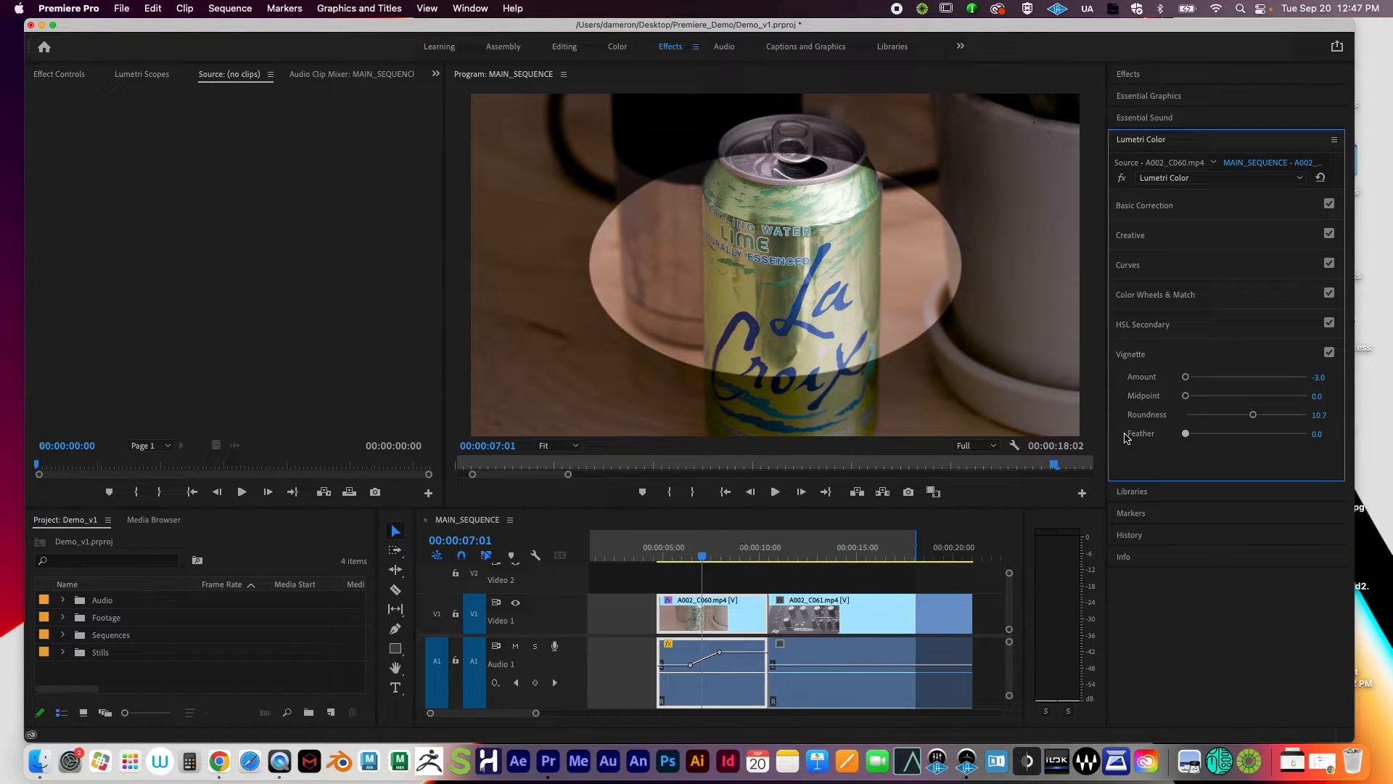
left_click_drag(1127, 437, 1349, 433)
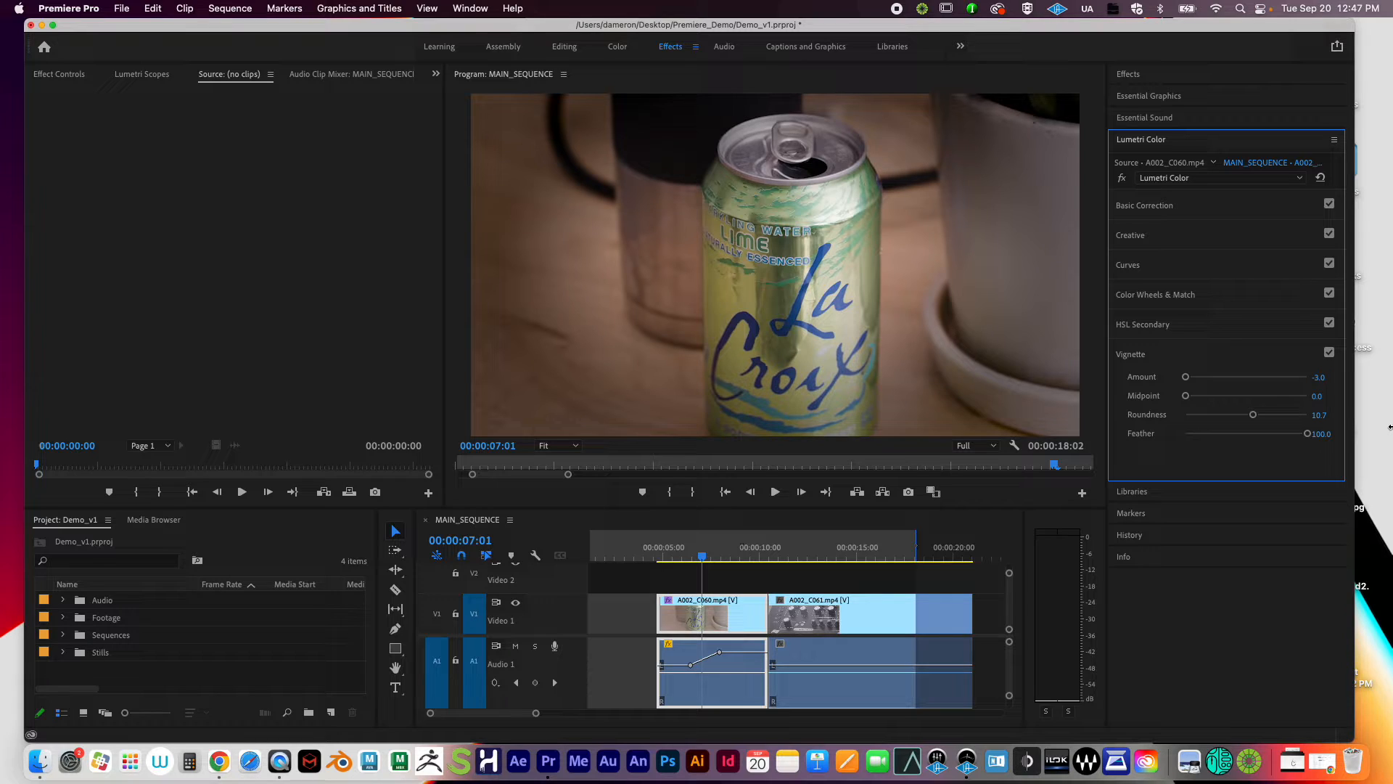
left_click_drag(1307, 434, 948, 448)
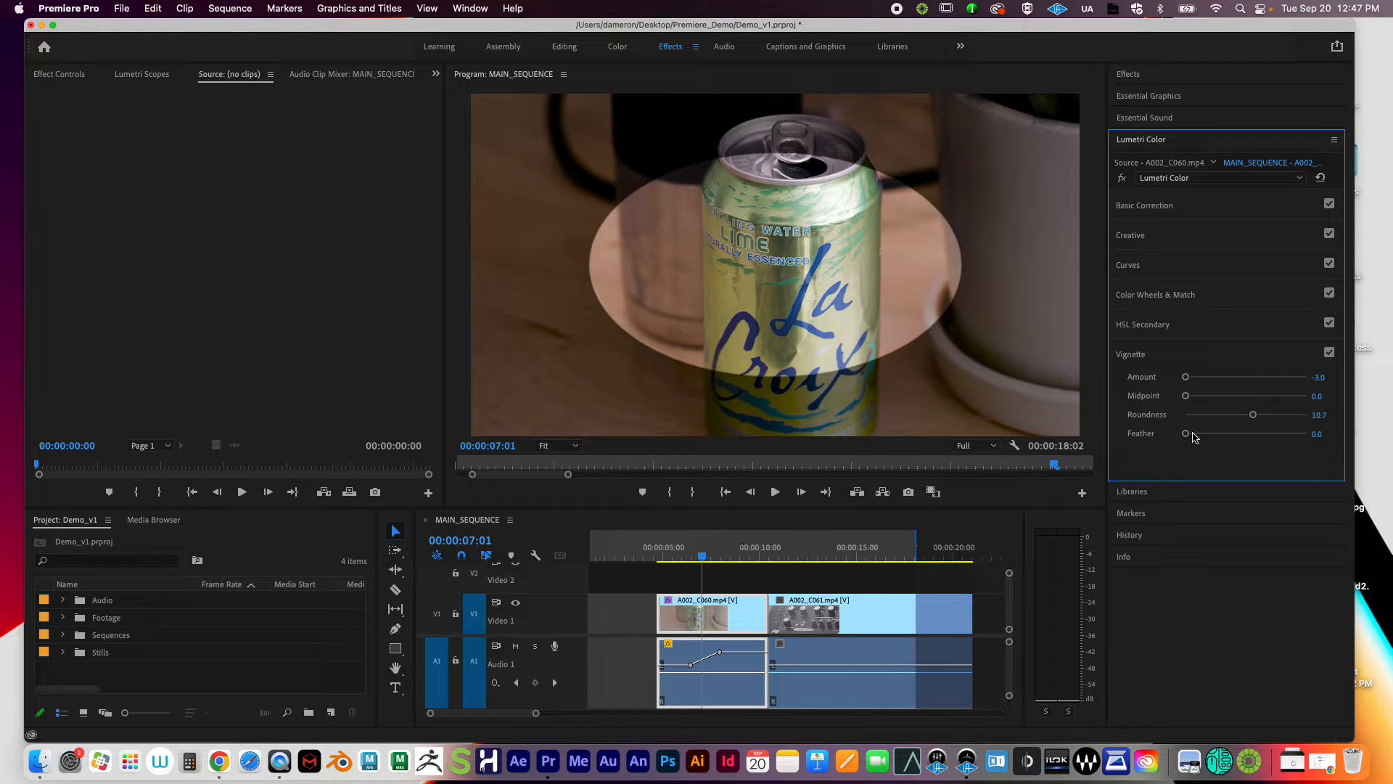
left_click_drag(1190, 437, 1309, 431)
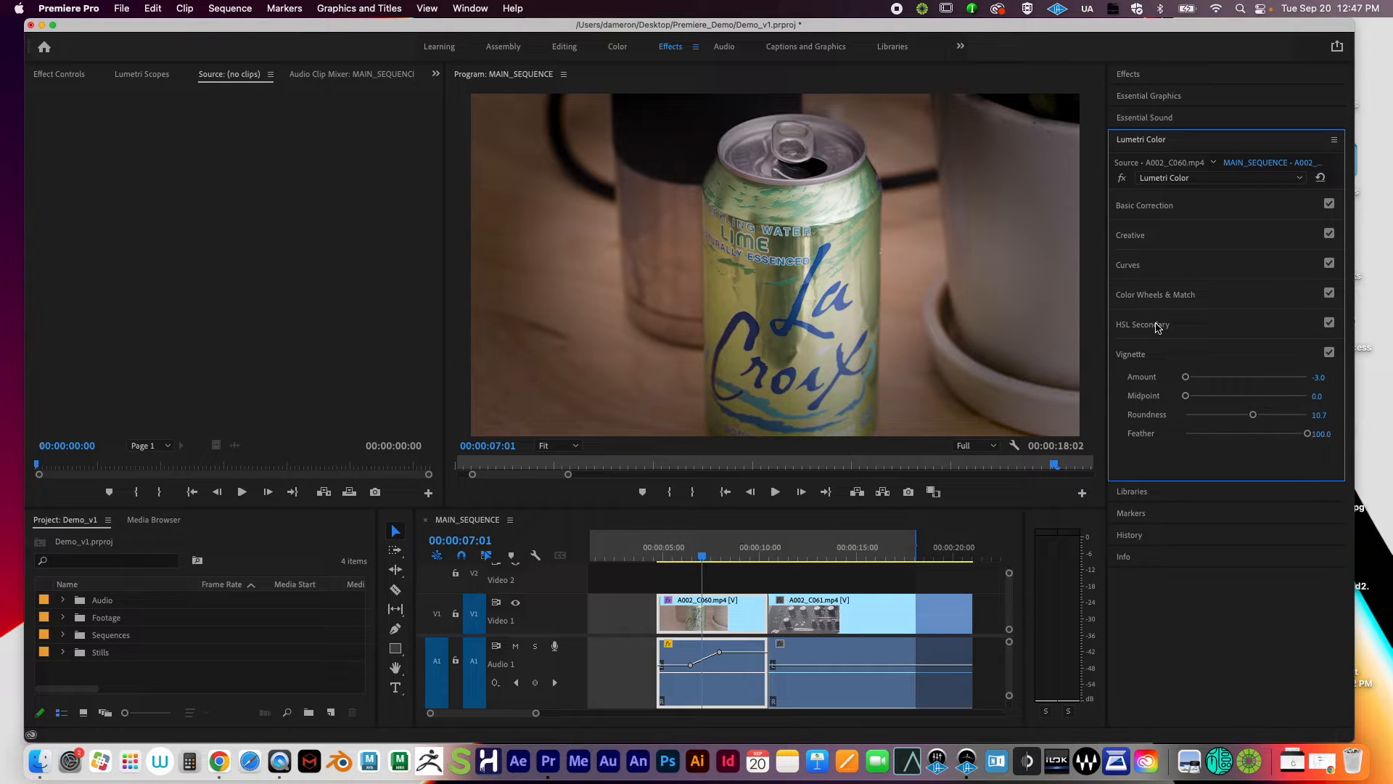
left_click_drag(1306, 433, 1248, 433)
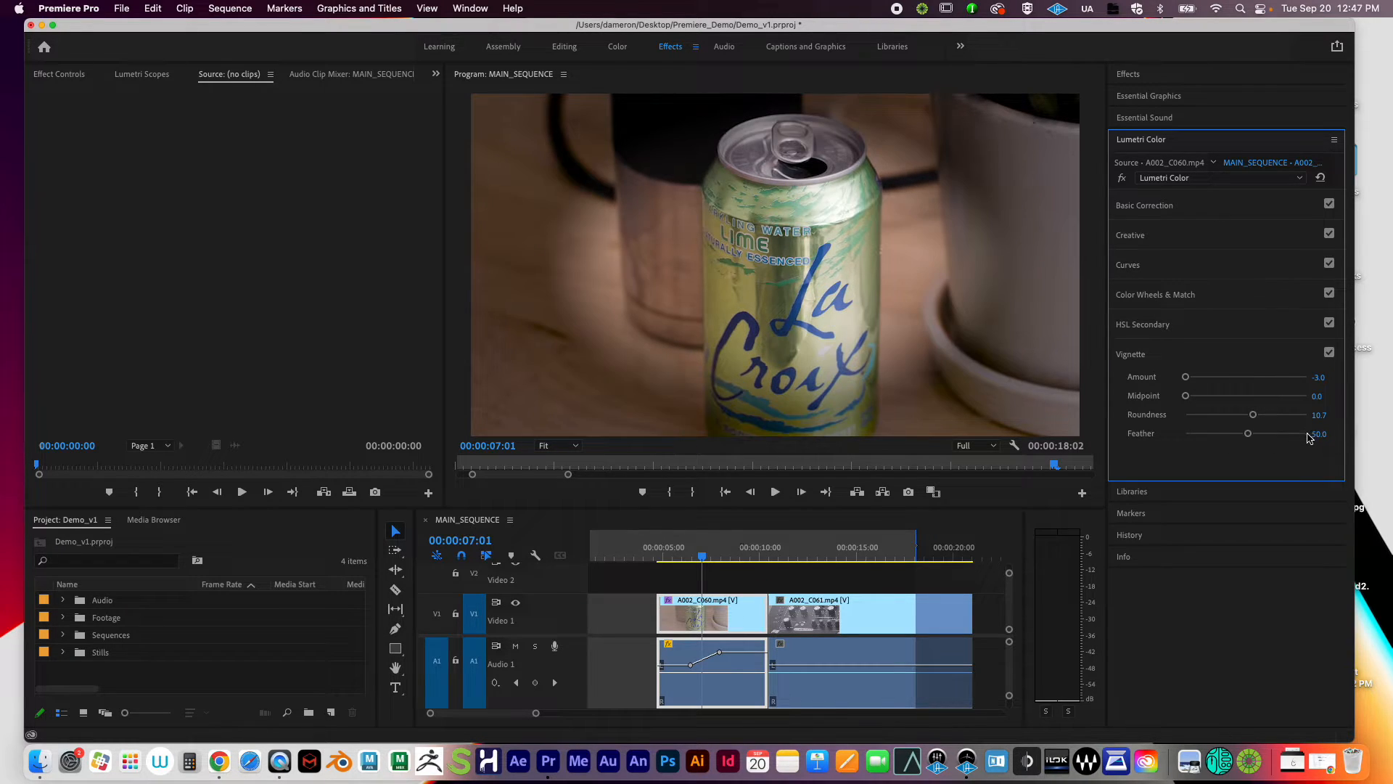
Step: Reset Roundness to 0 and Midpoint to 50, set Amount to -1.2, and switch the vignette off
double_click(1253, 415)
double_click(1185, 395)
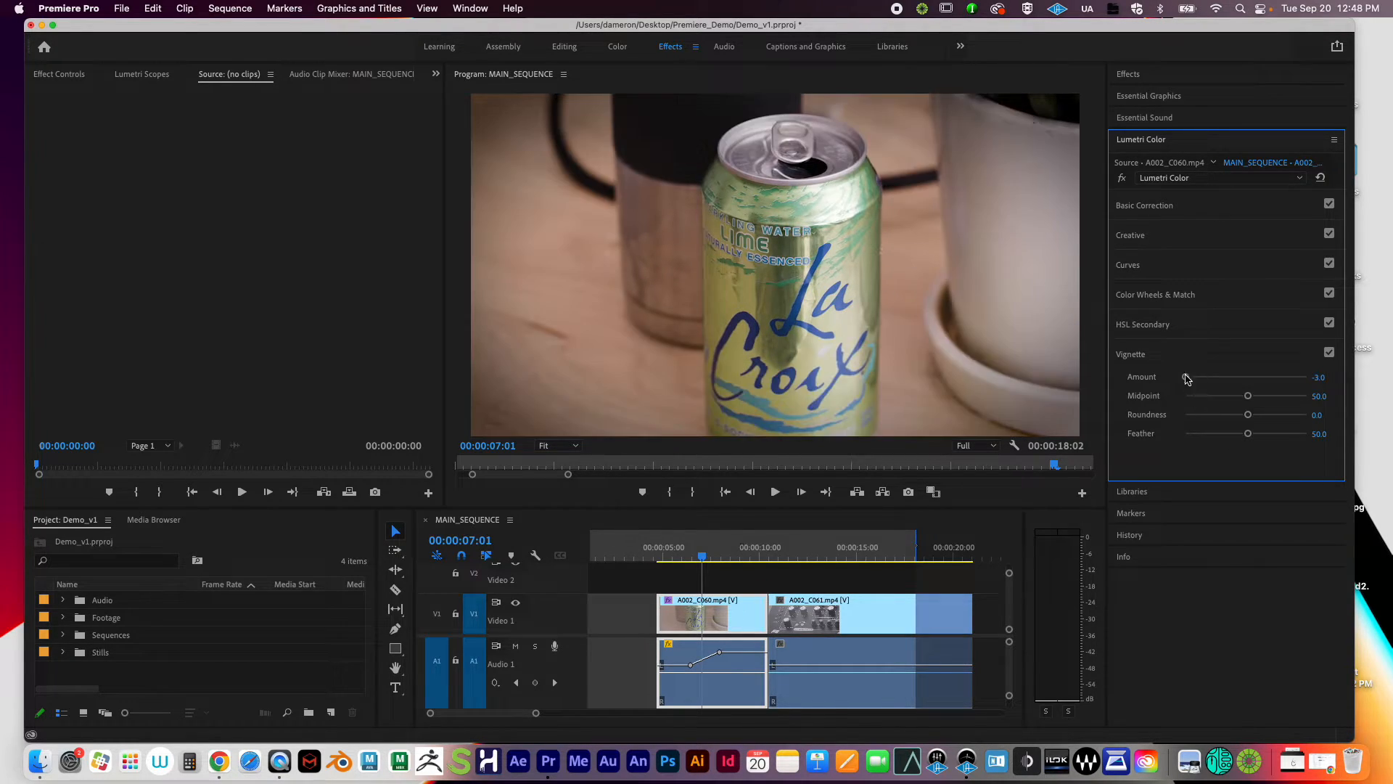
left_click_drag(1188, 381, 1229, 384)
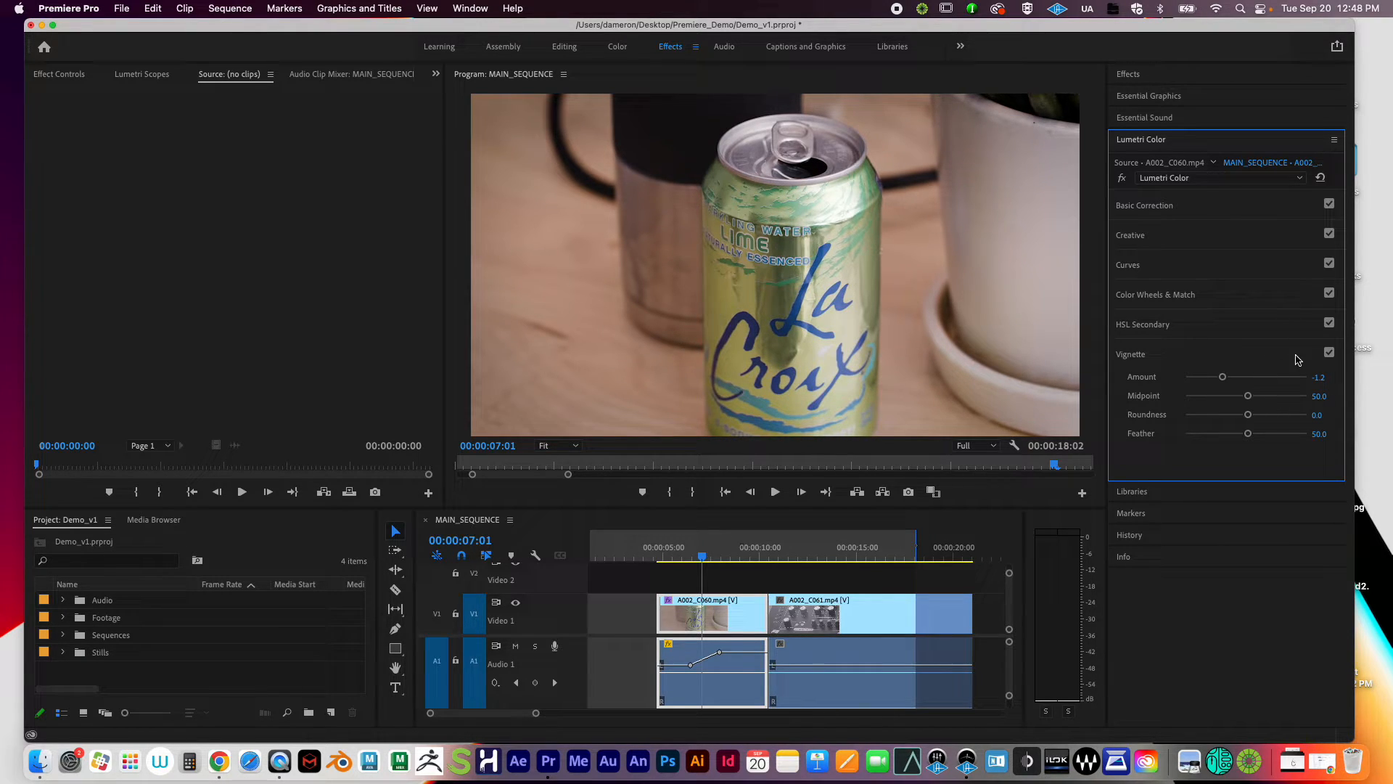
left_click(1329, 354)
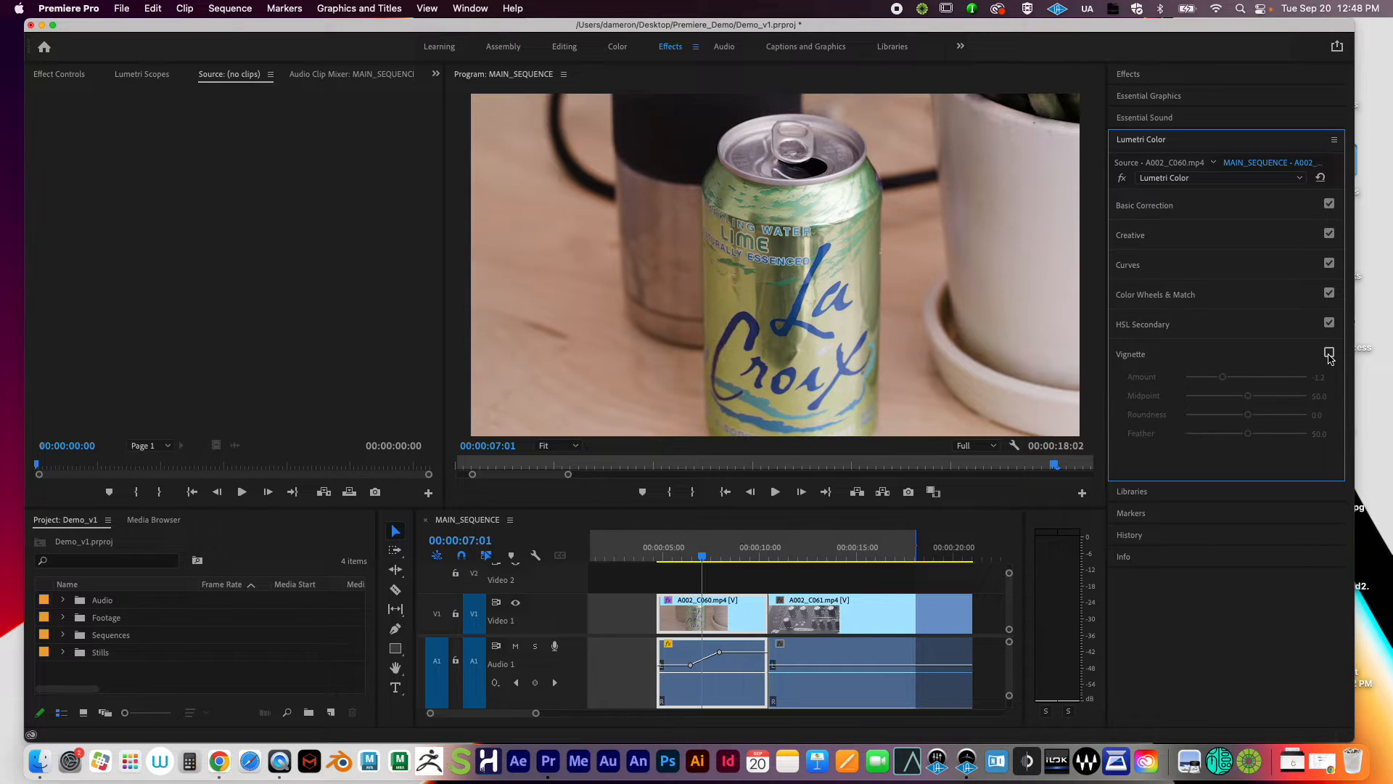
Step: Toggle the vignette on and off to compare, leaving it on
left_click(1329, 353)
left_click(1330, 353)
left_click(1329, 354)
left_click(1329, 353)
left_click(1330, 353)
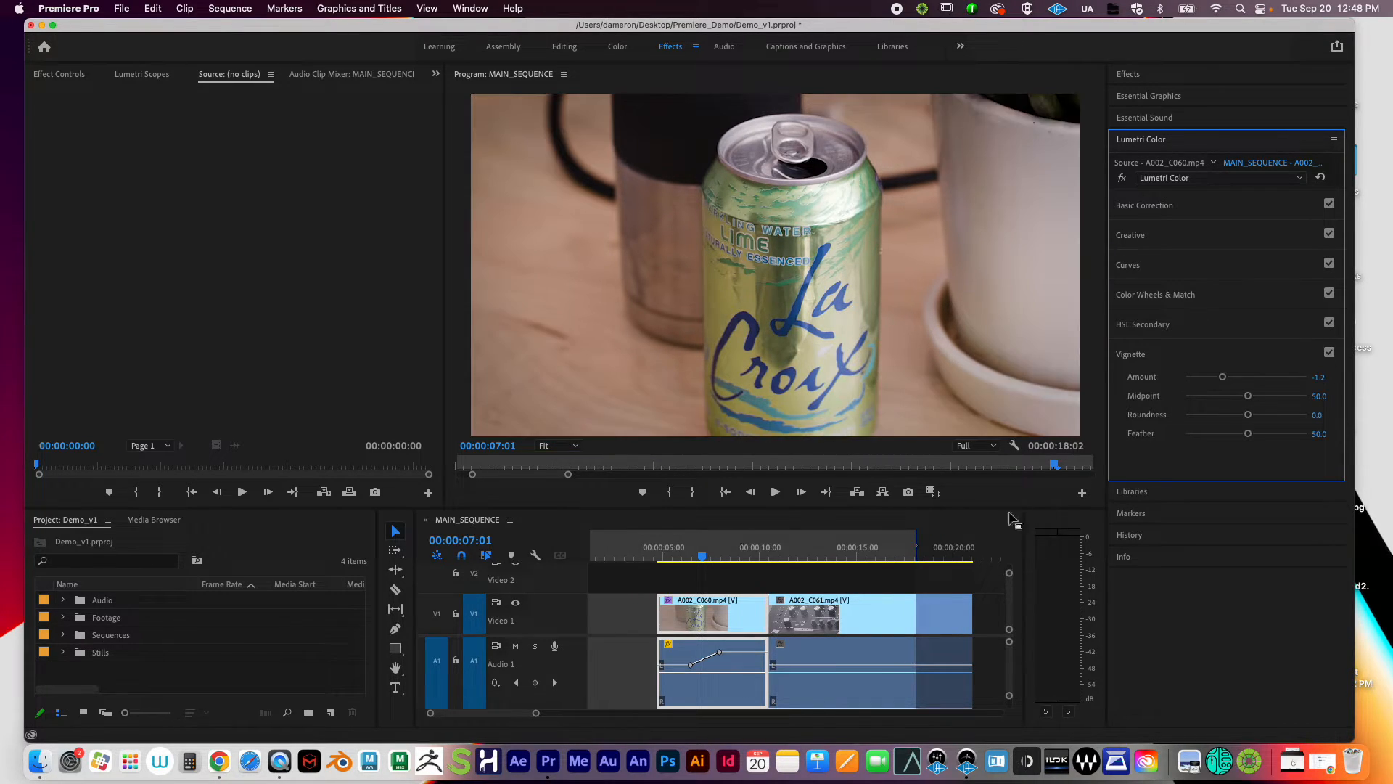
Step: Scrub the playhead toward the synth clip and briefly expand then collapse HSL Secondary
left_click_drag(702, 556, 736, 560)
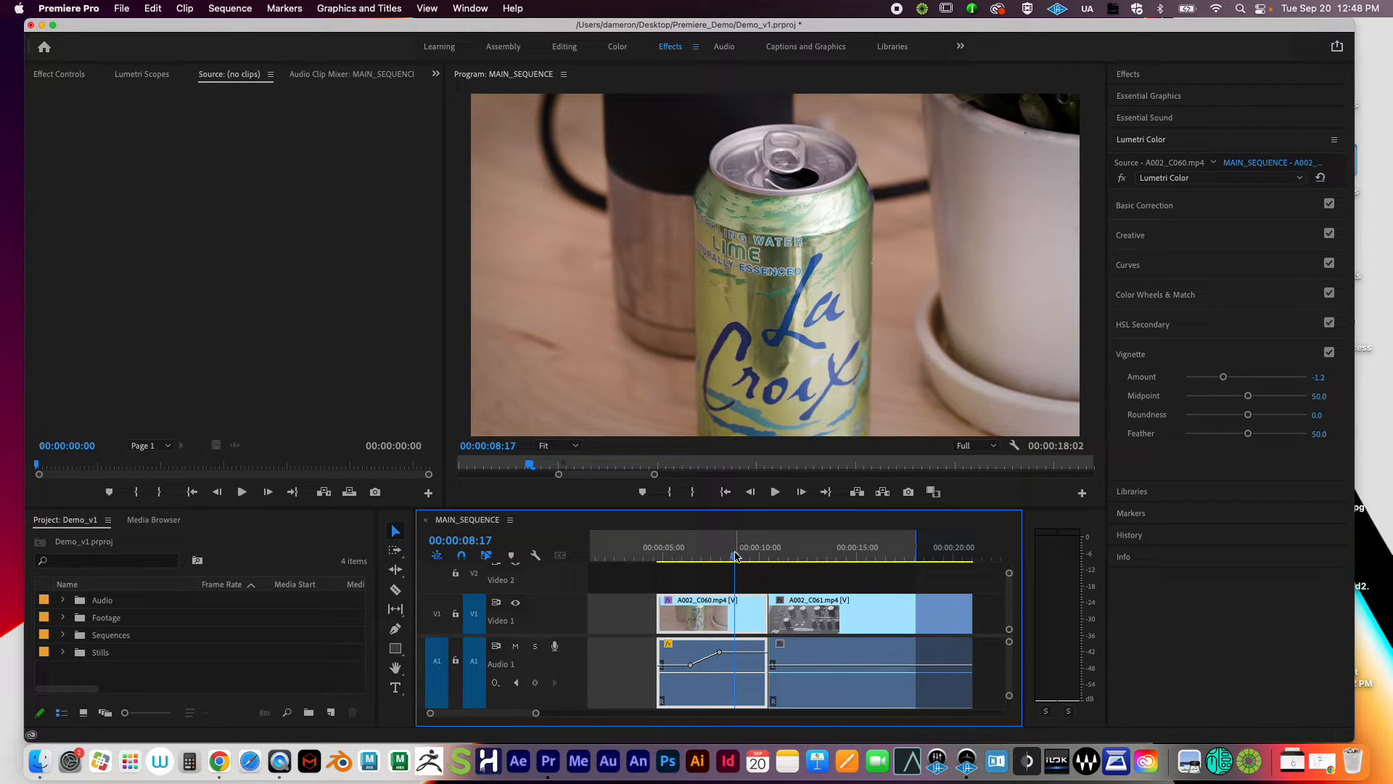
left_click_drag(736, 556, 762, 578)
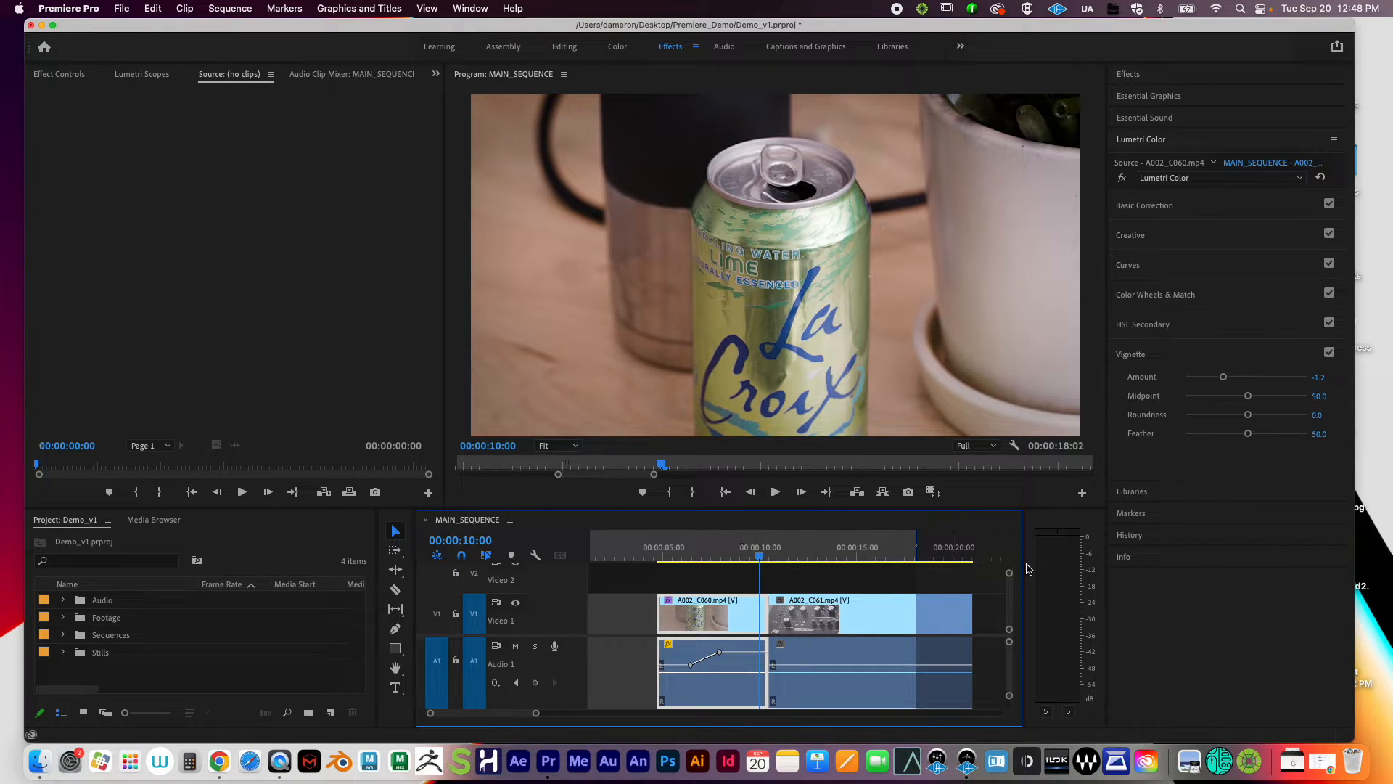
left_click(1149, 325)
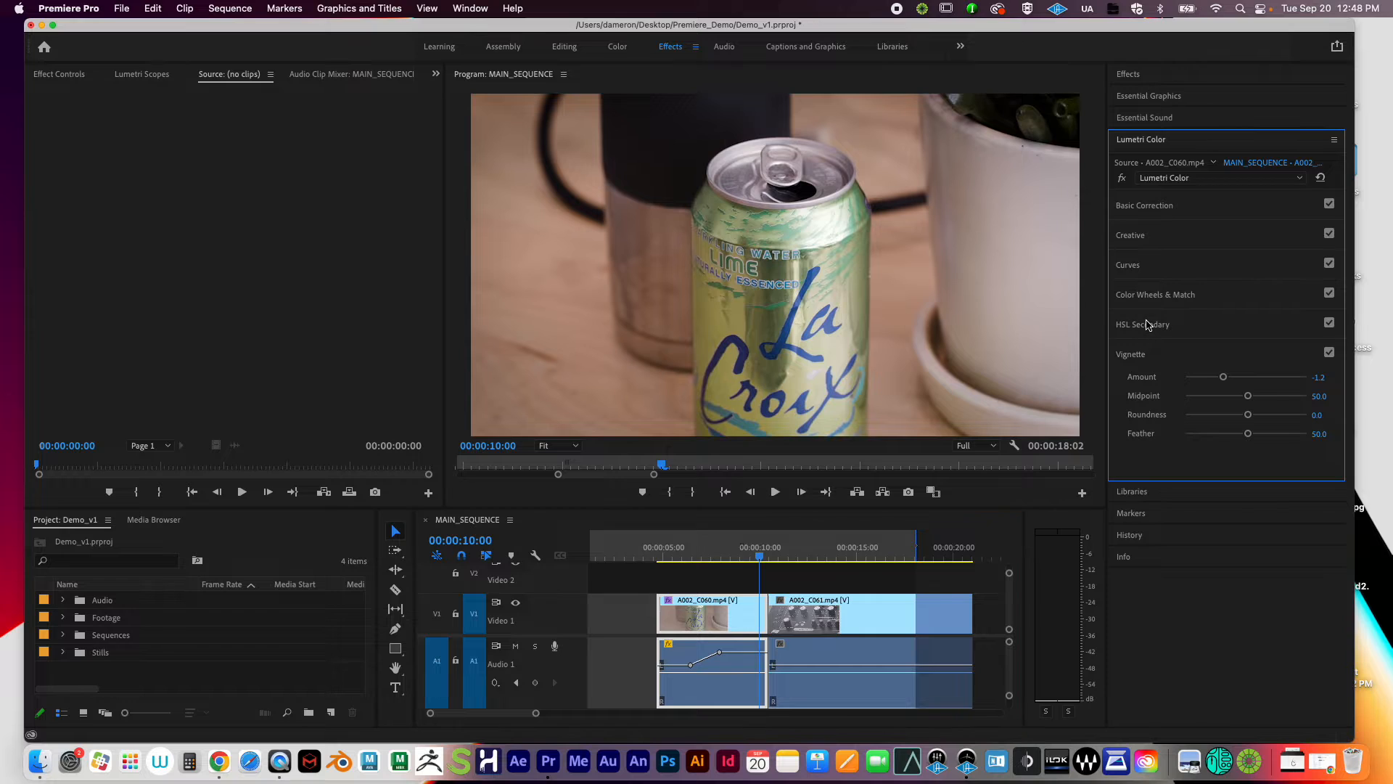
left_click(1157, 326)
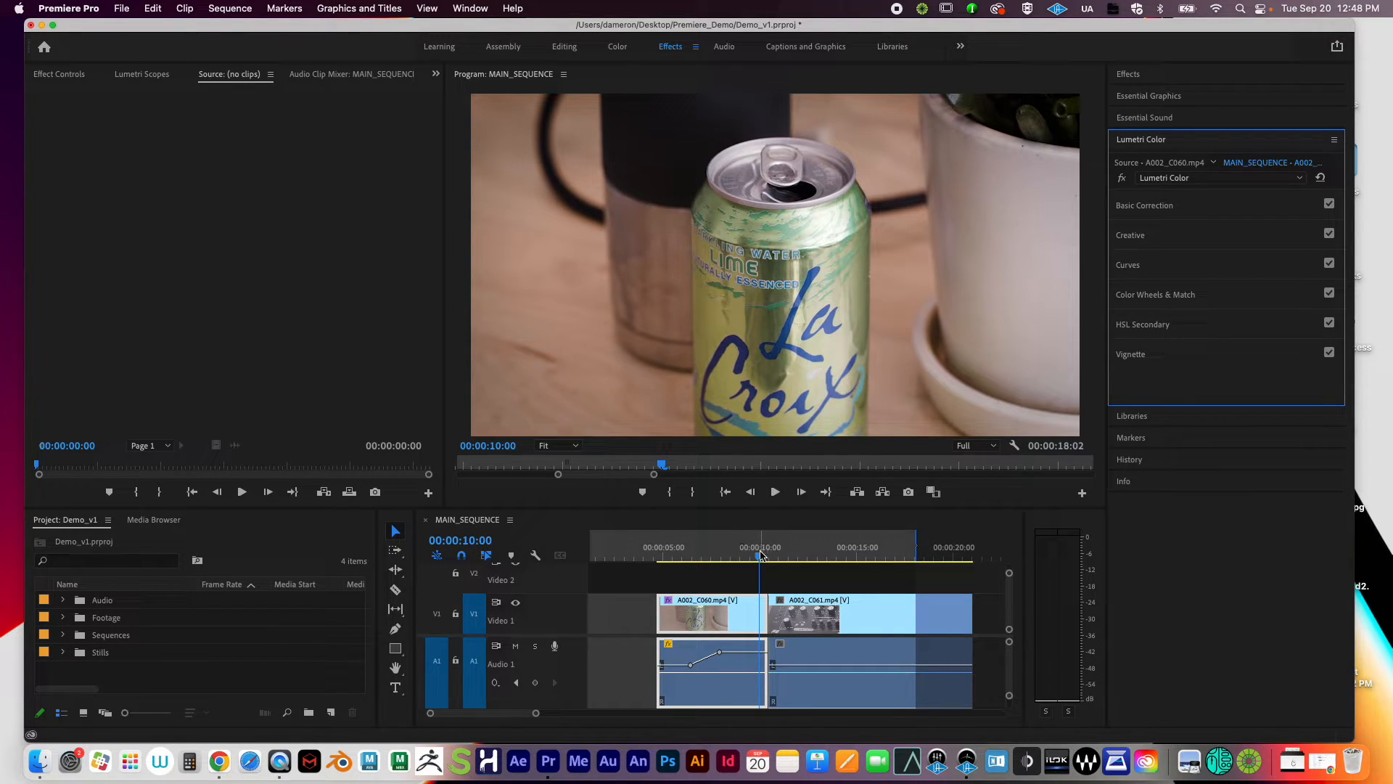
Step: Scrub back to about eight seconds, enlarge the timeline to show V3 and A2, and open New Item
left_click_drag(761, 557, 729, 559)
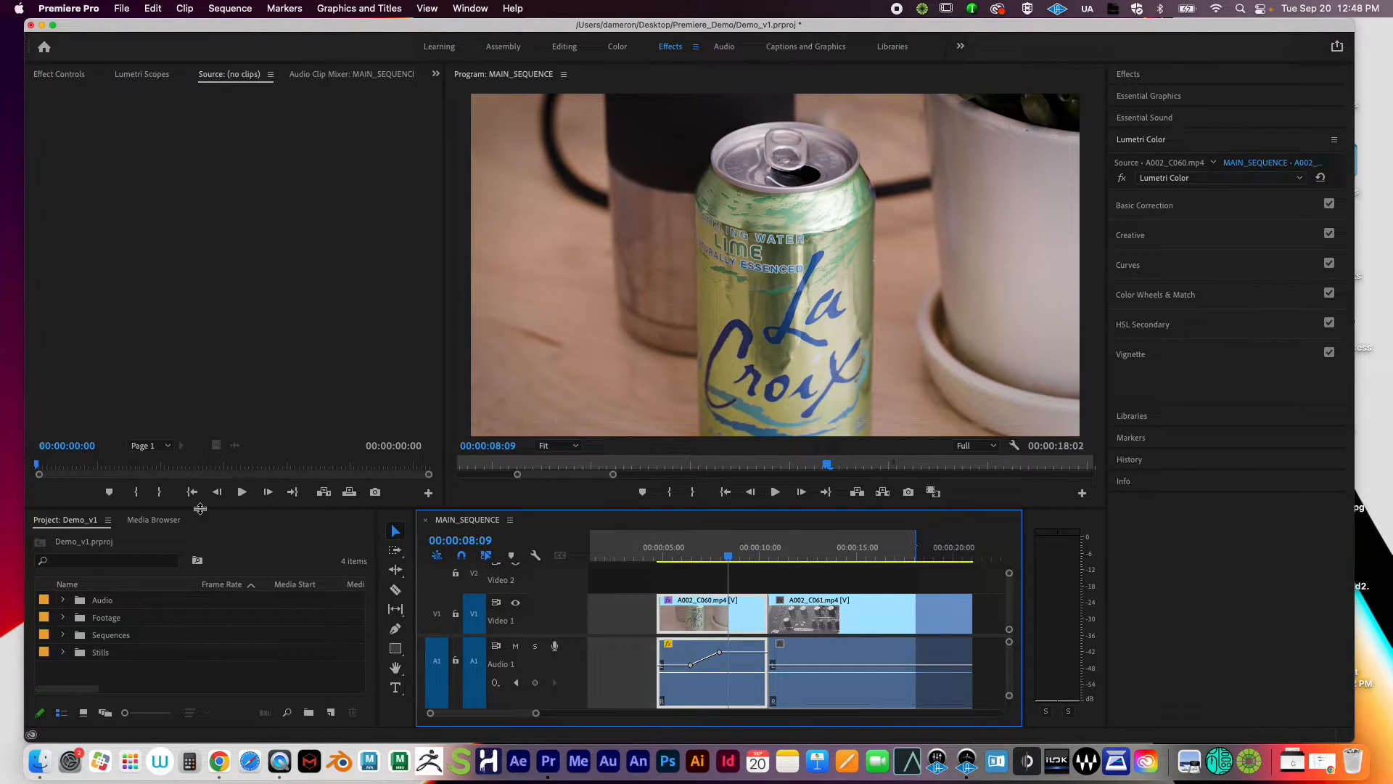
left_click_drag(200, 508, 197, 432)
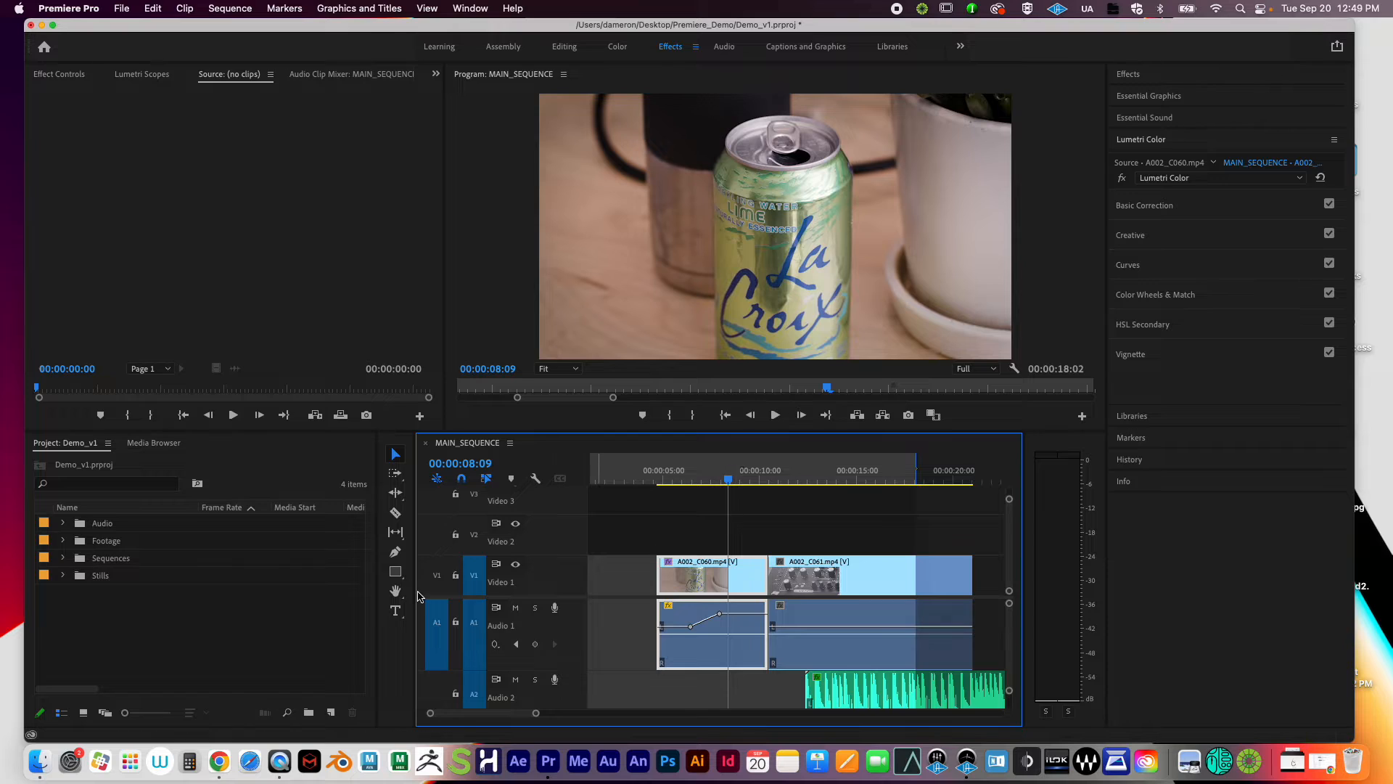
left_click(335, 663)
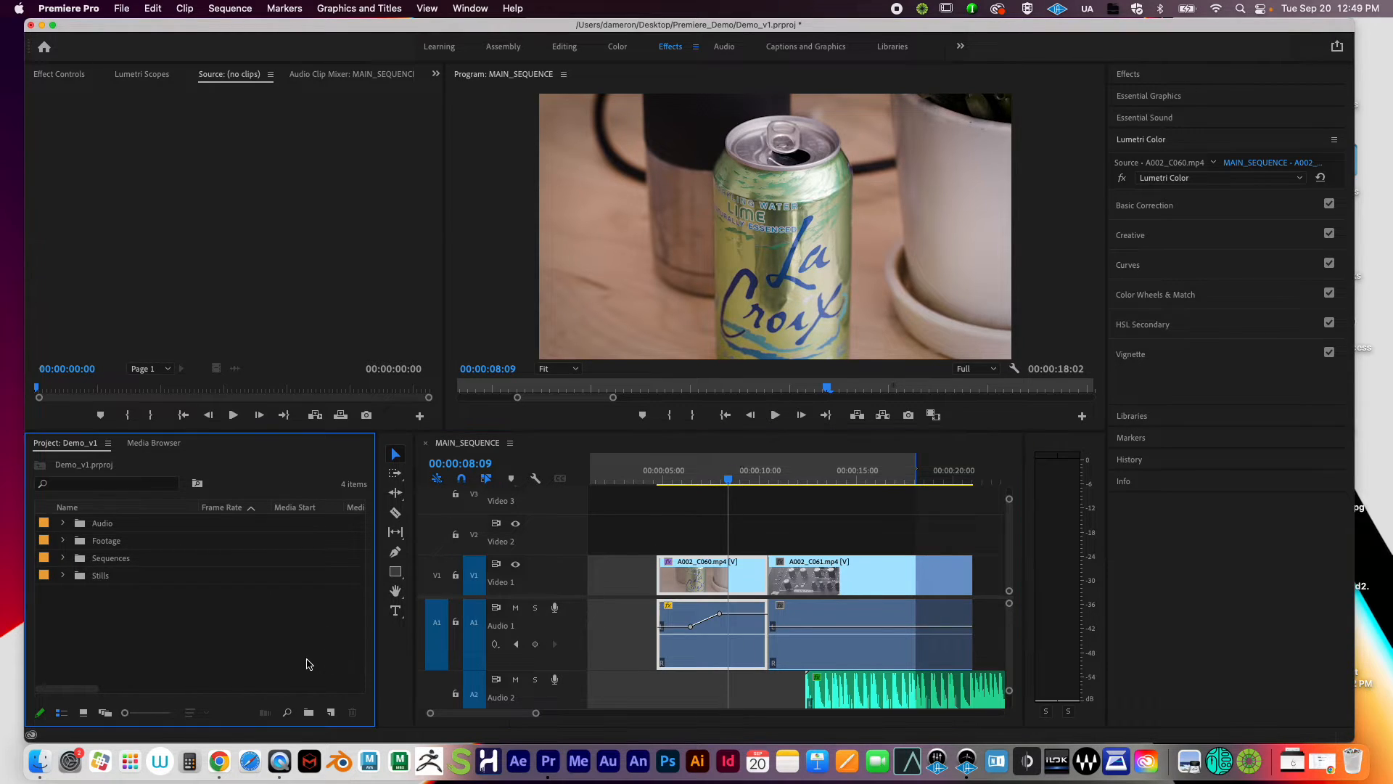
left_click(331, 713)
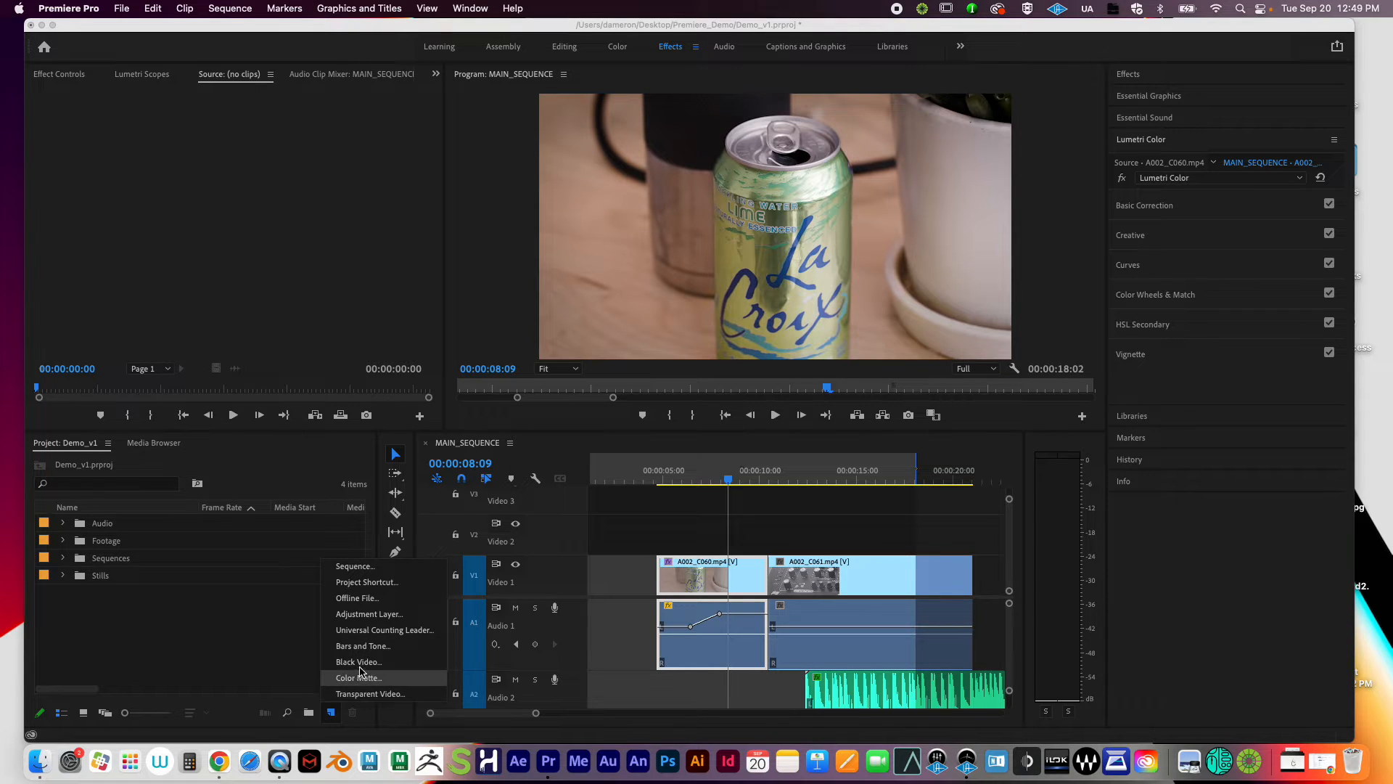
Step: Create a 1920×1080, 24 fps adjustment layer, place it on V2 over the clips, and select it
left_click(369, 615)
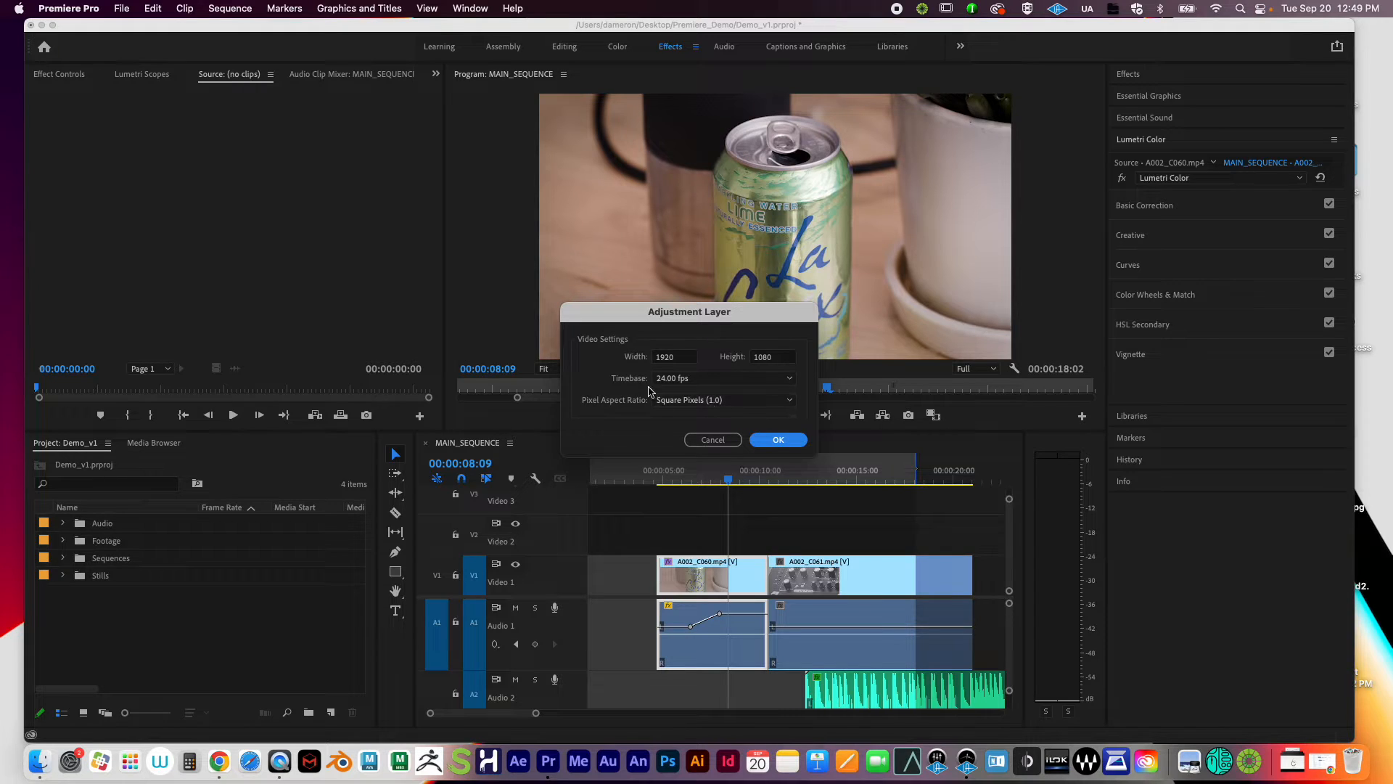
left_click(778, 441)
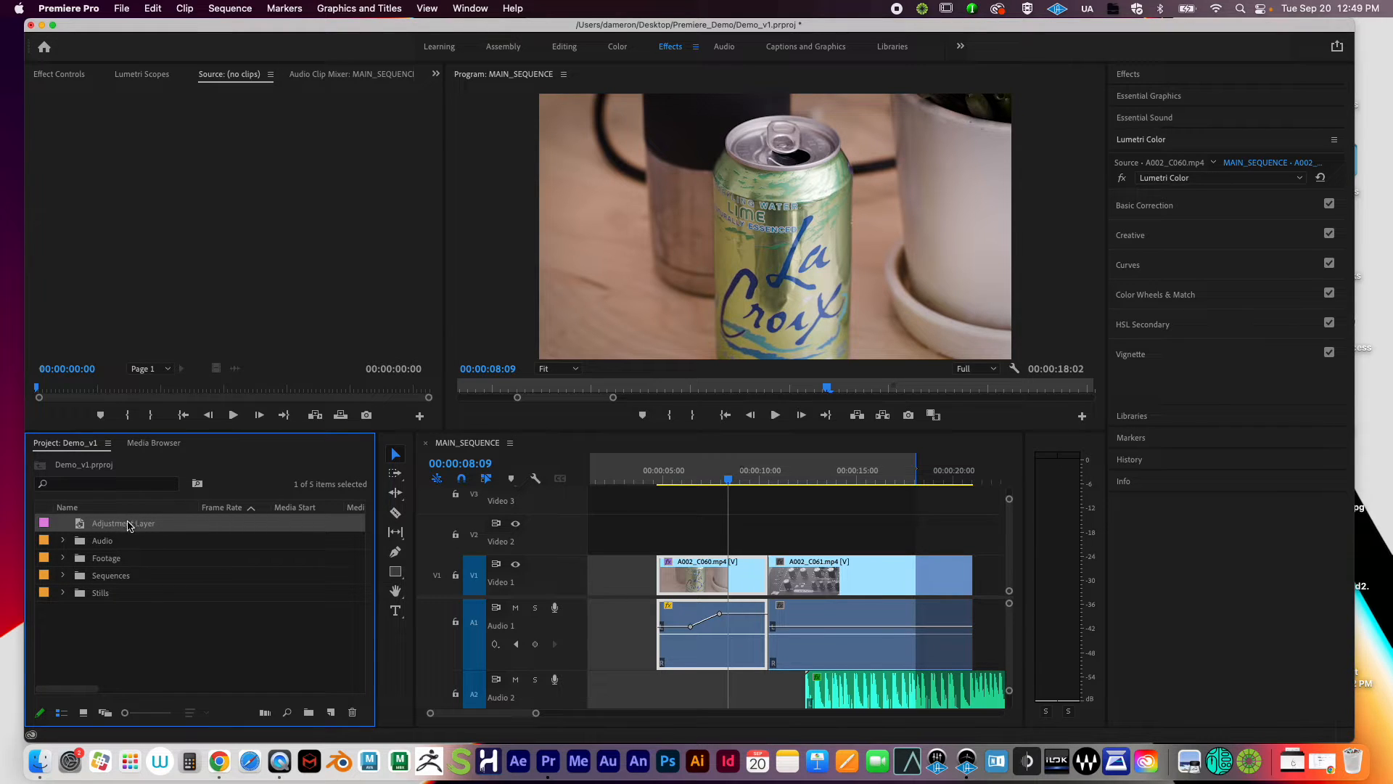
left_click_drag(126, 526, 667, 538)
left_click_drag(758, 534, 836, 534)
mouse_move(723, 470)
left_mouse_down()
mouse_move(762, 470)
mouse_move(709, 470)
left_mouse_up()
left_click(778, 538)
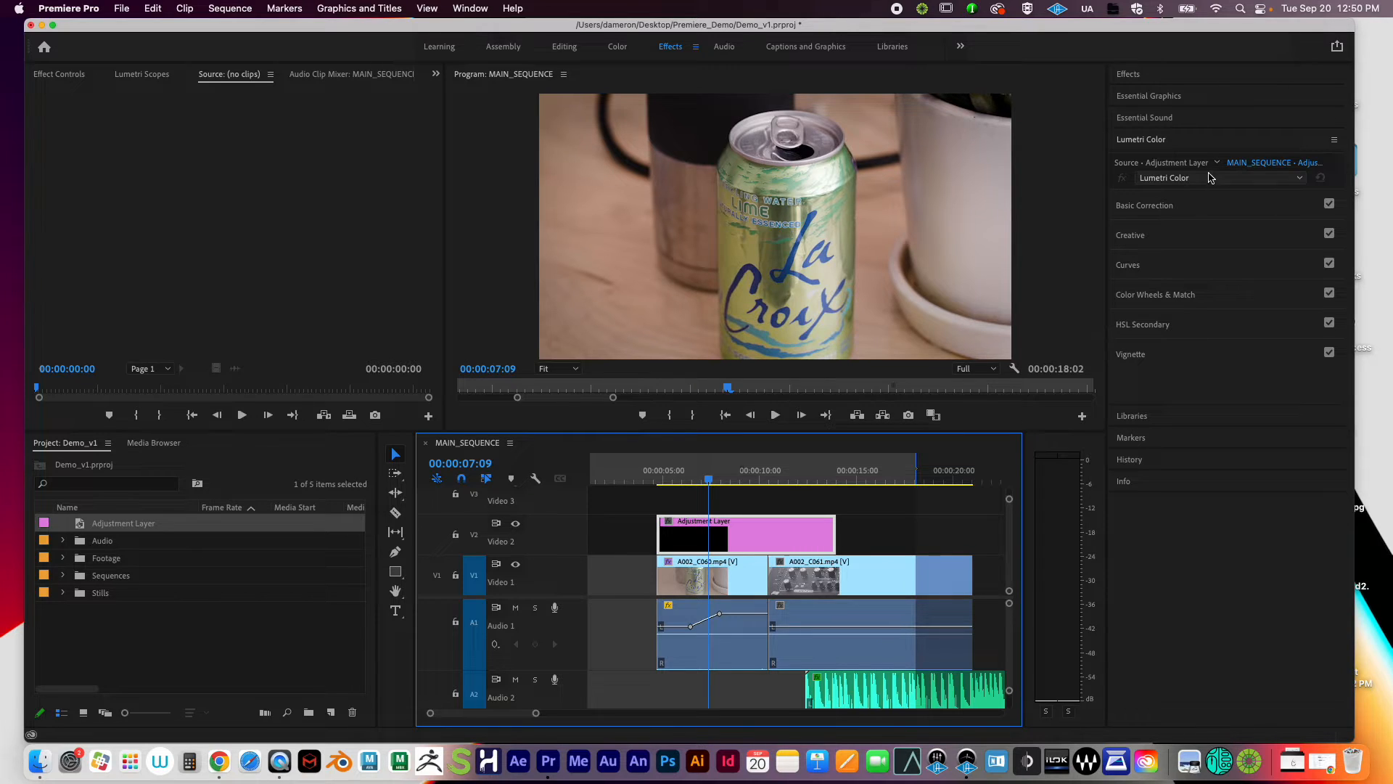
Step: Collapse Lumetri Color and browse the Video Effects' Distort group, trying Corner Pin and Mirror
left_click(1165, 141)
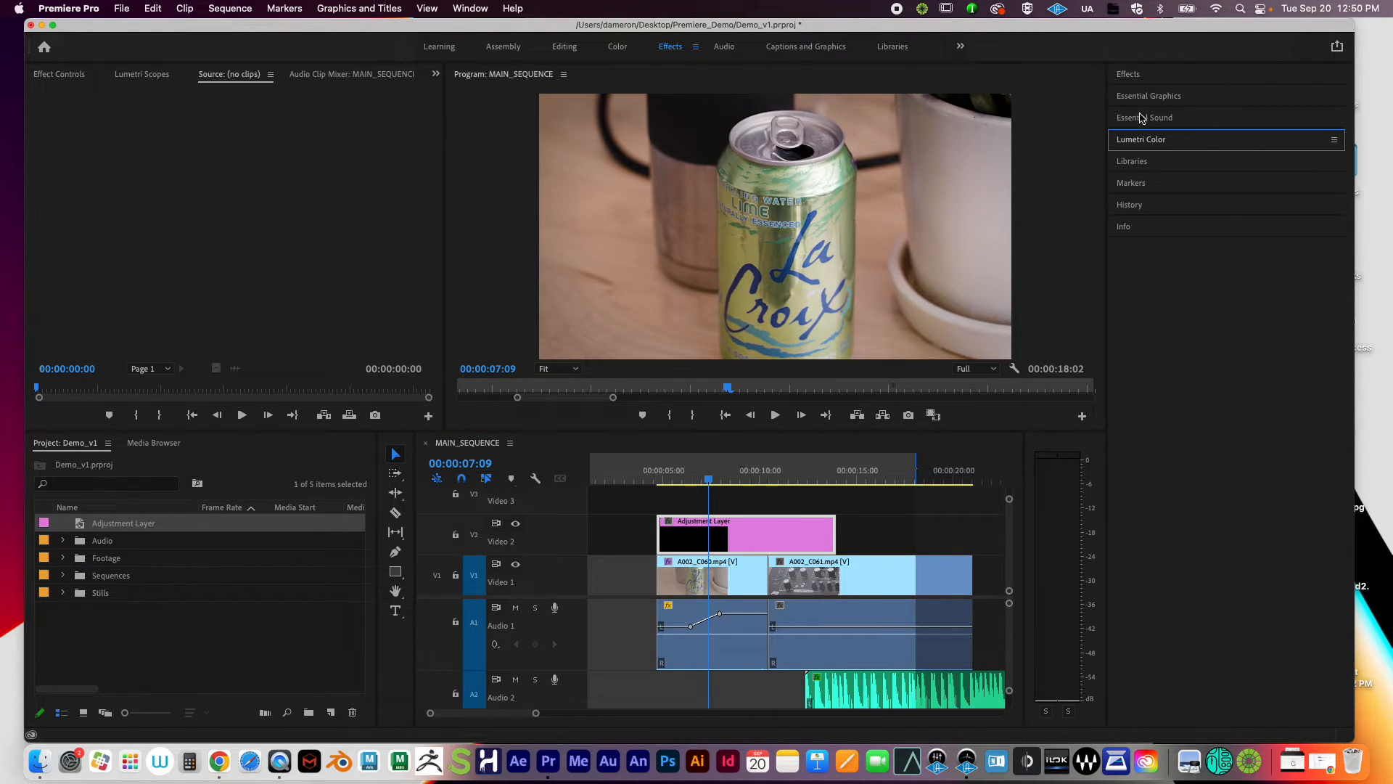
left_click(1140, 75)
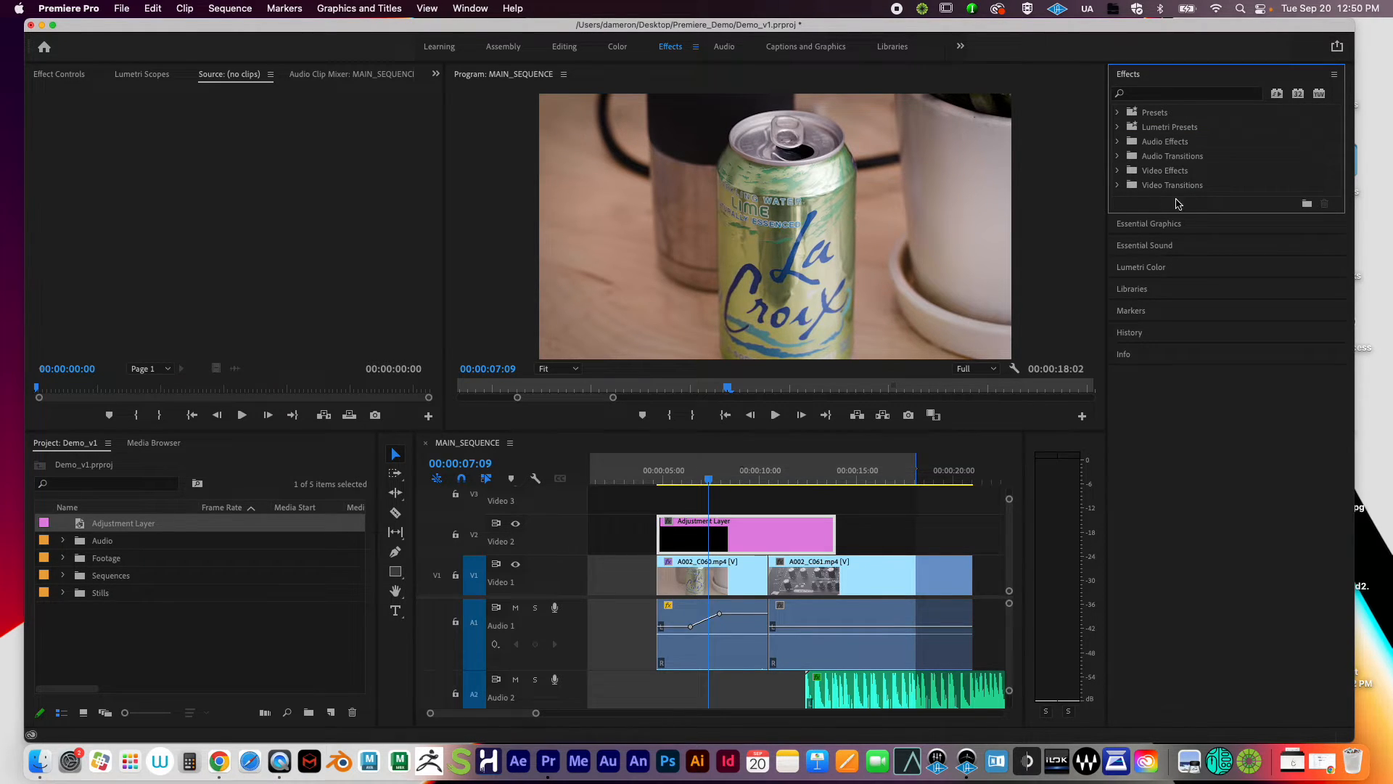
left_click_drag(1174, 213, 1194, 349)
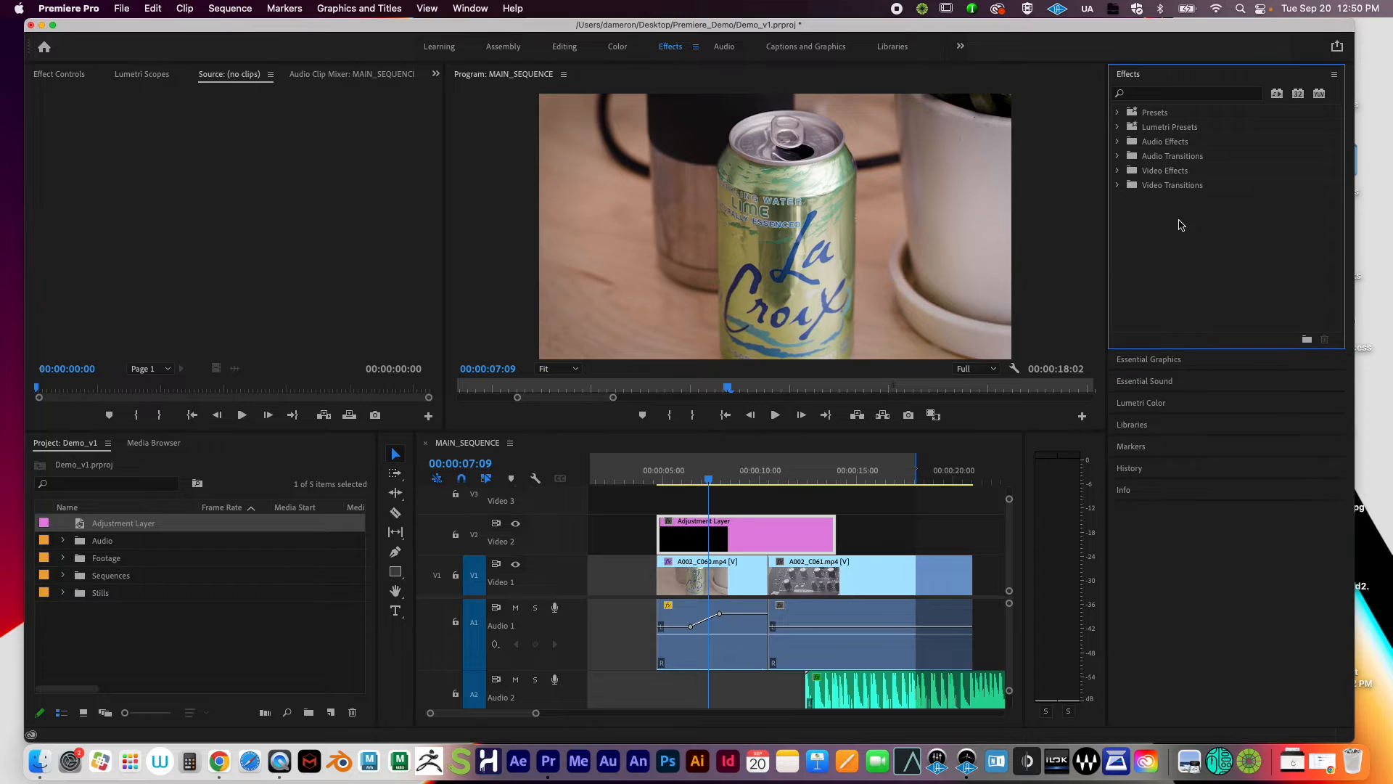
left_click(1117, 170)
left_click(1125, 243)
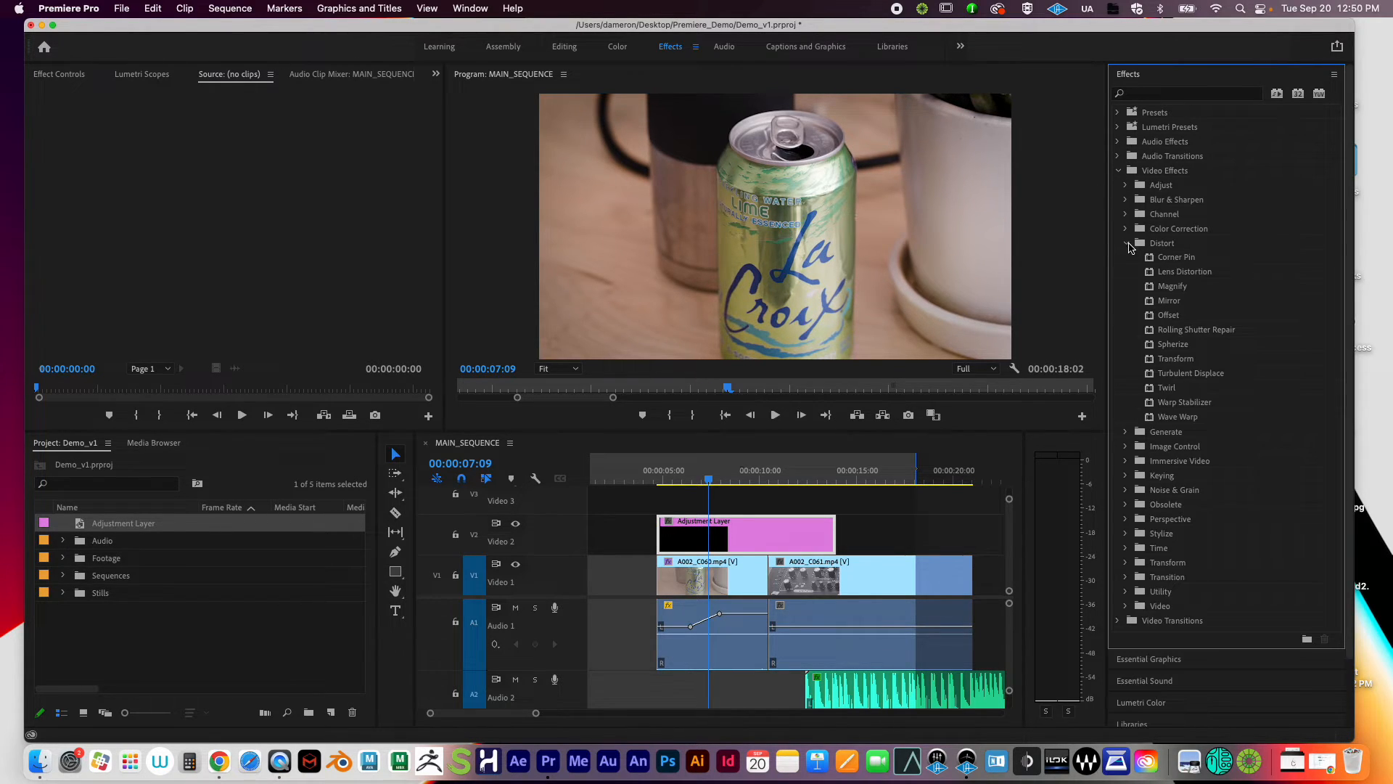
left_click(1188, 262)
left_click(1183, 303)
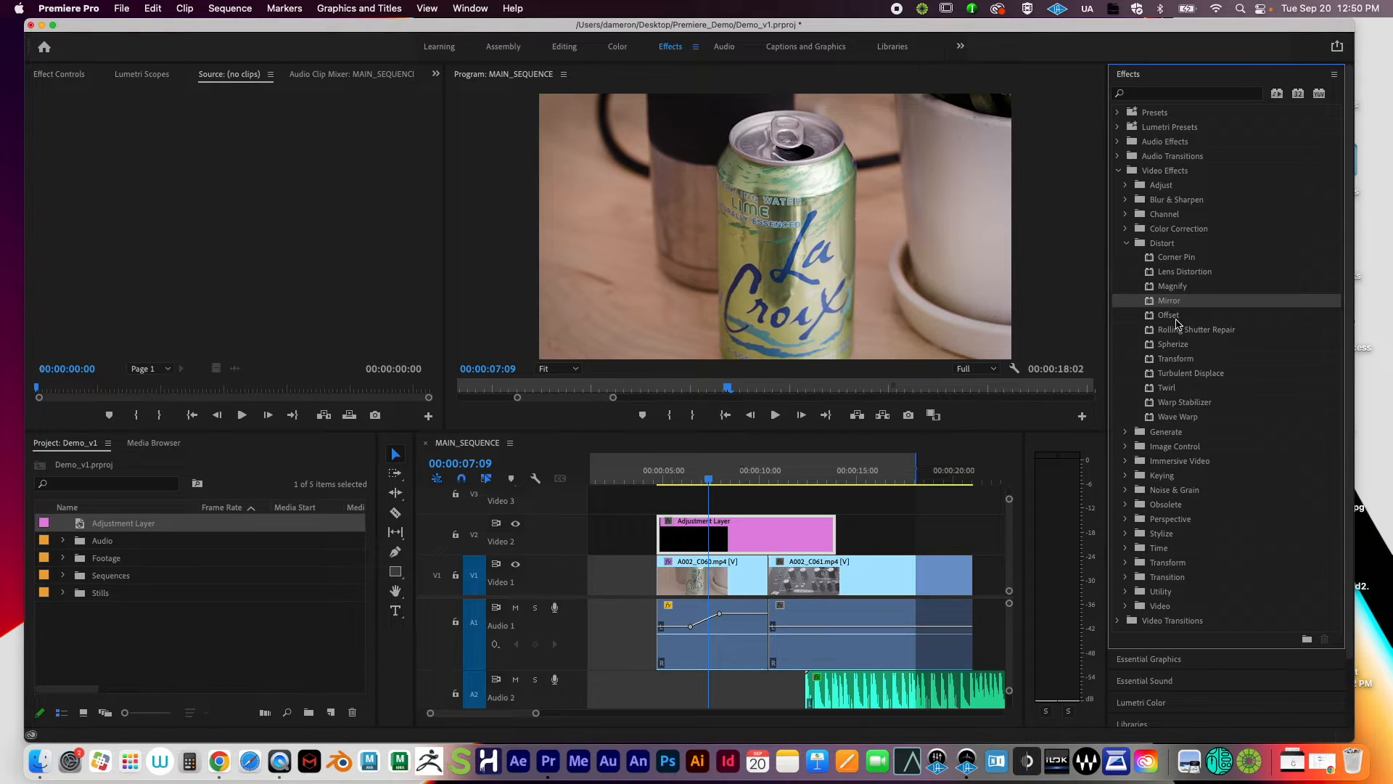
left_click(1127, 245)
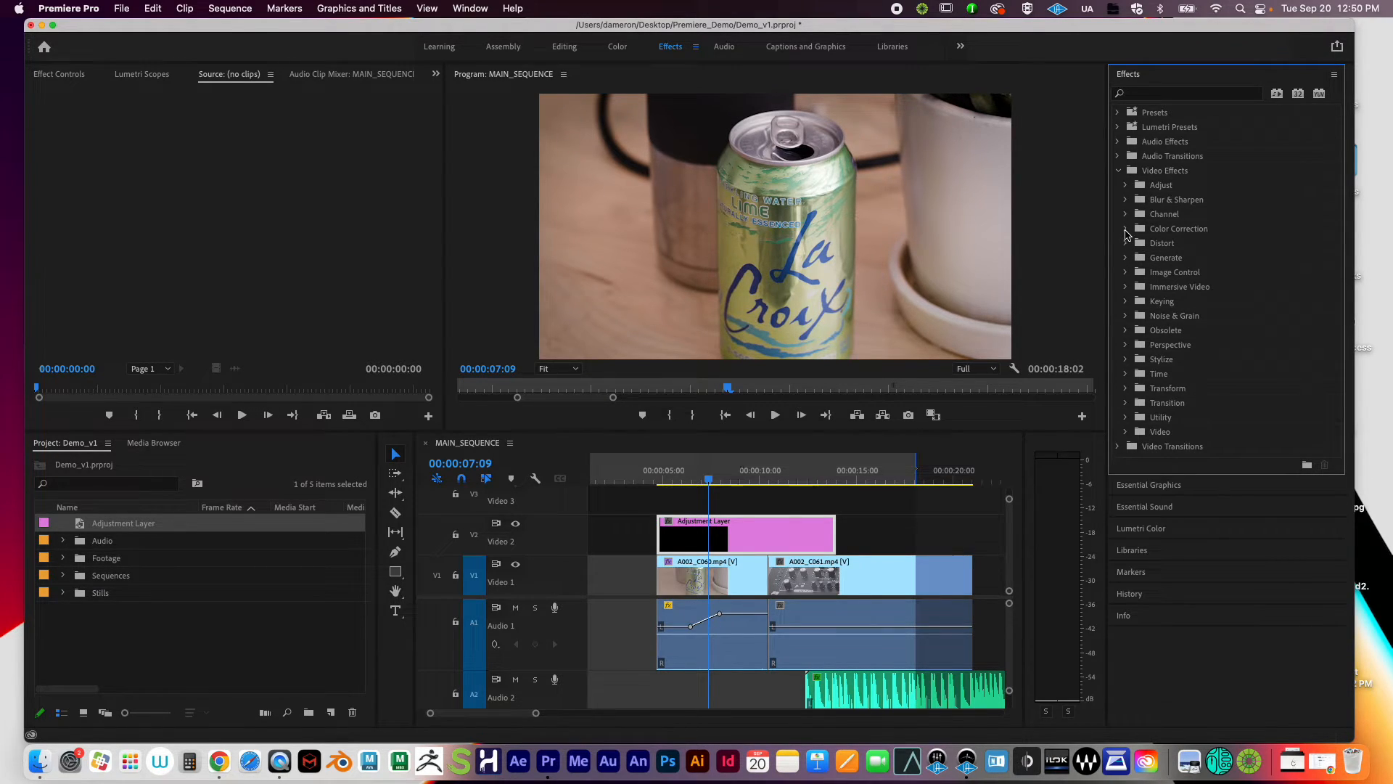
Step: Drag Lumetri Color from Color Correction onto the Adjustment Layer and expand its grading controls
left_click(1126, 230)
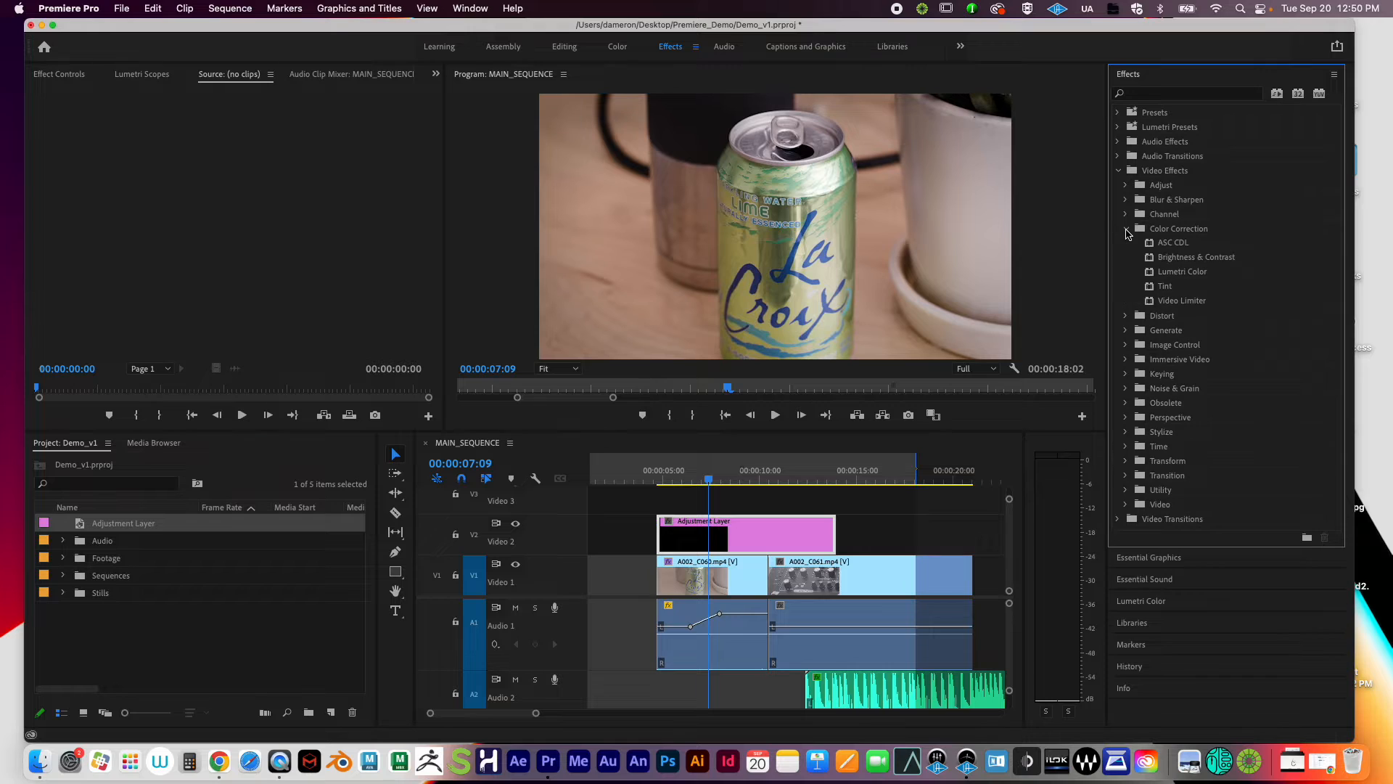
left_click(1180, 275)
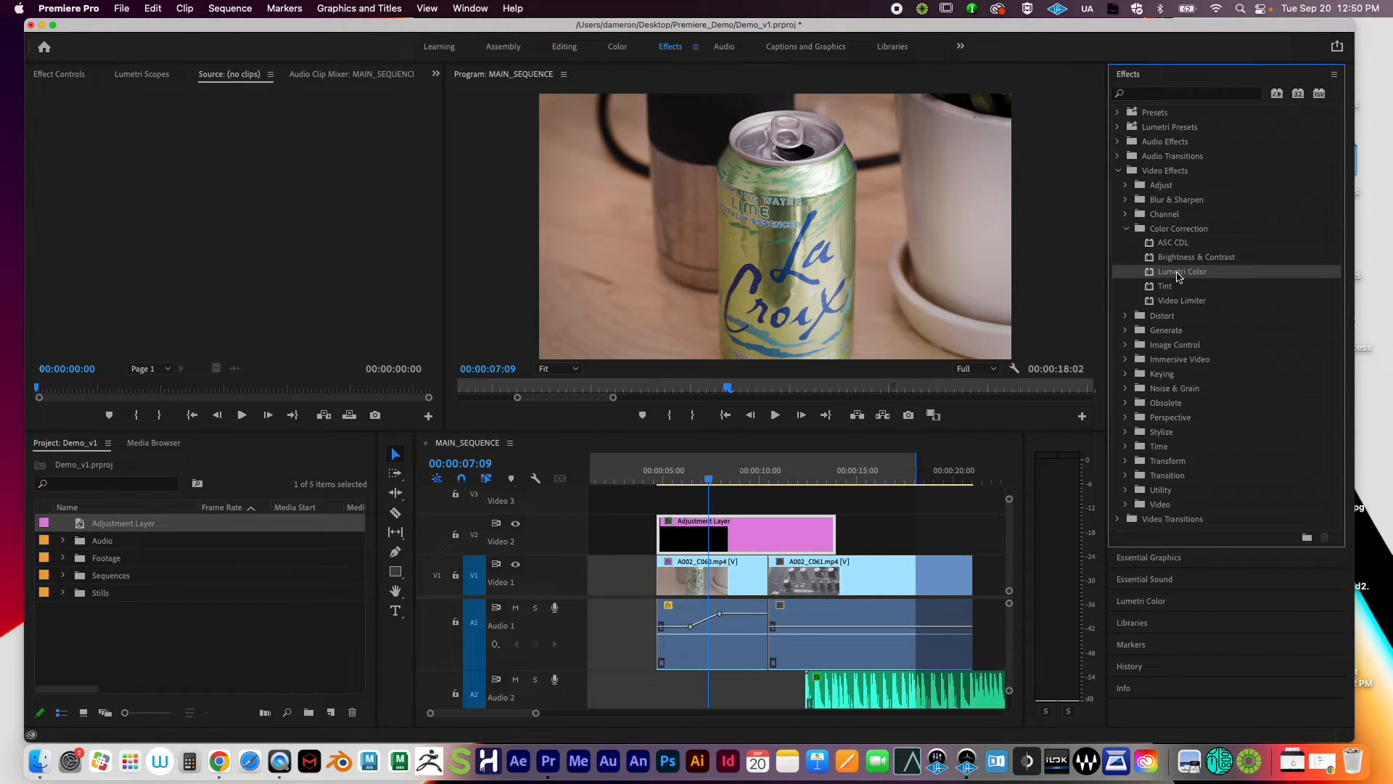
left_click_drag(1180, 275, 777, 536)
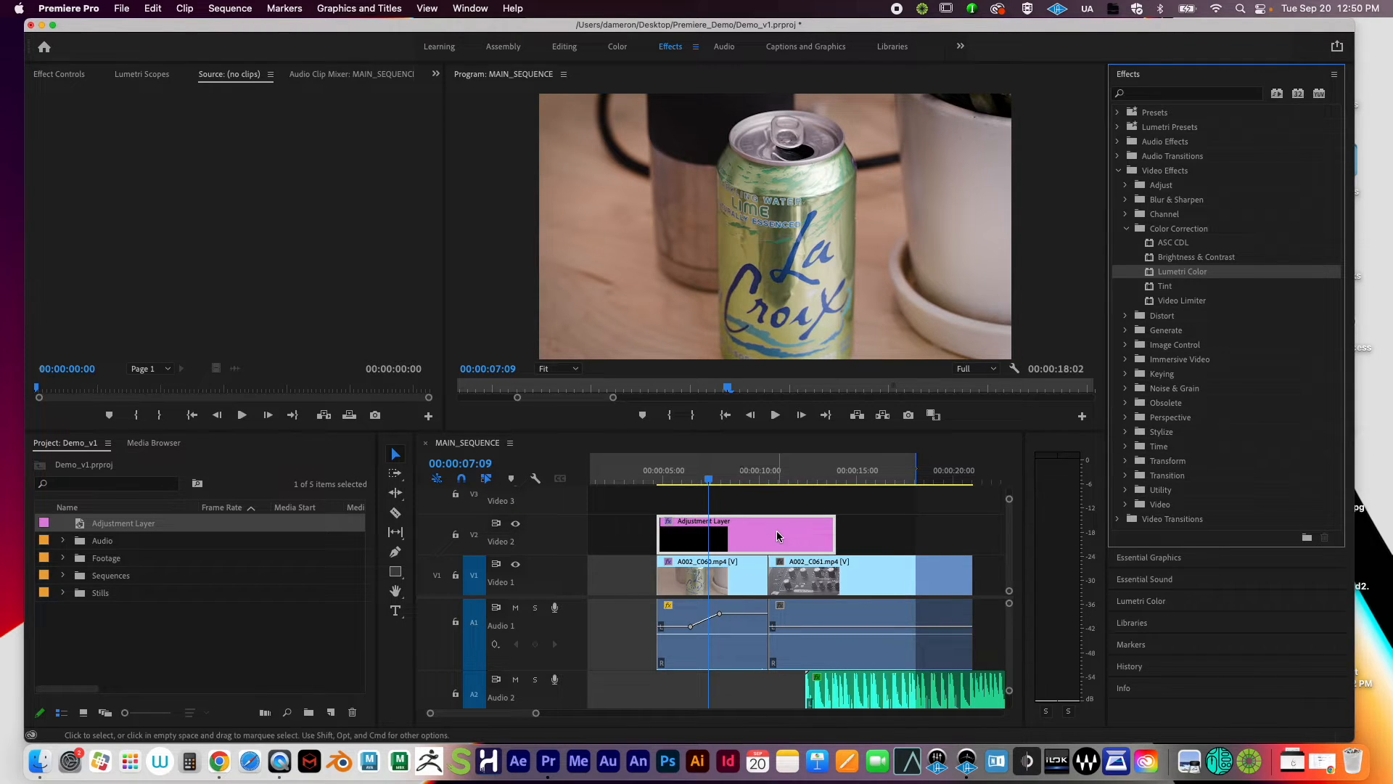
left_click(776, 533)
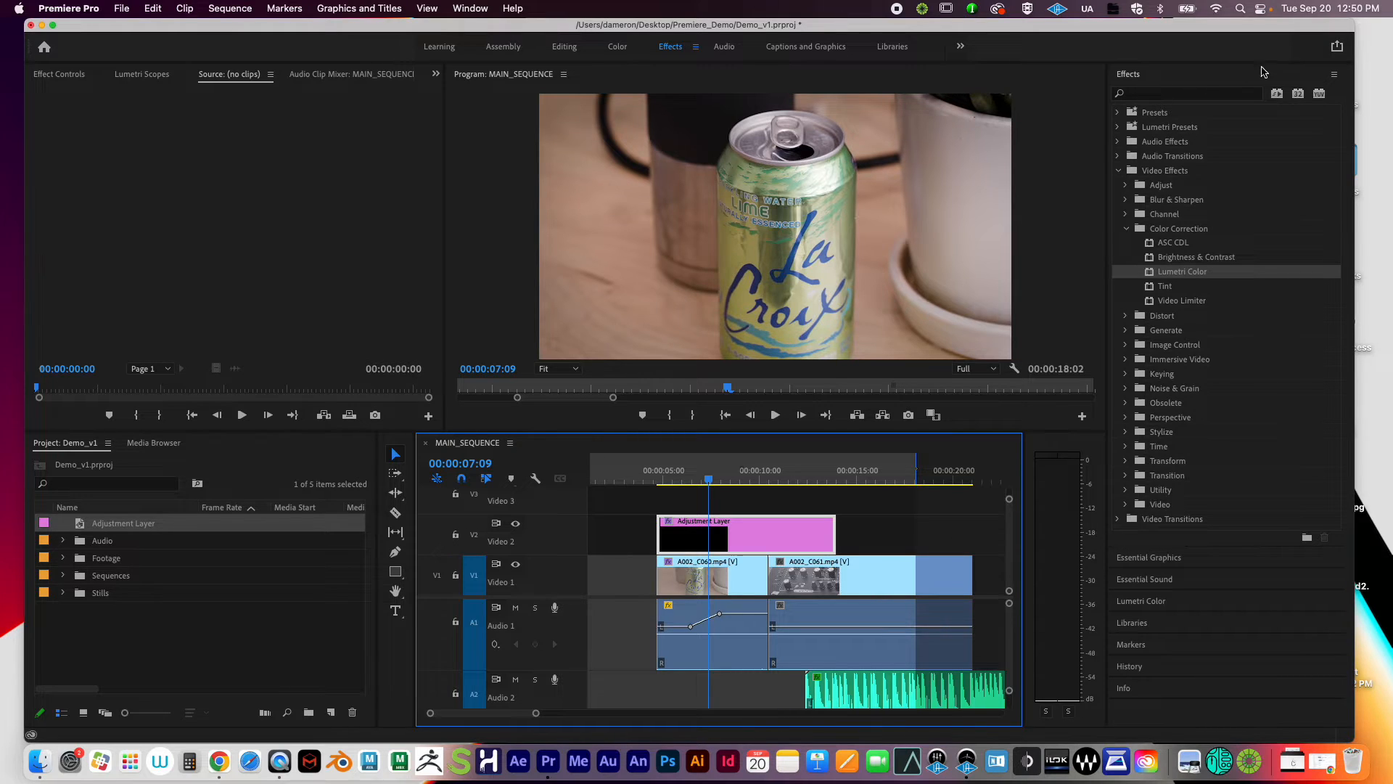
left_click(1333, 74)
left_click(1234, 62)
left_click(1140, 75)
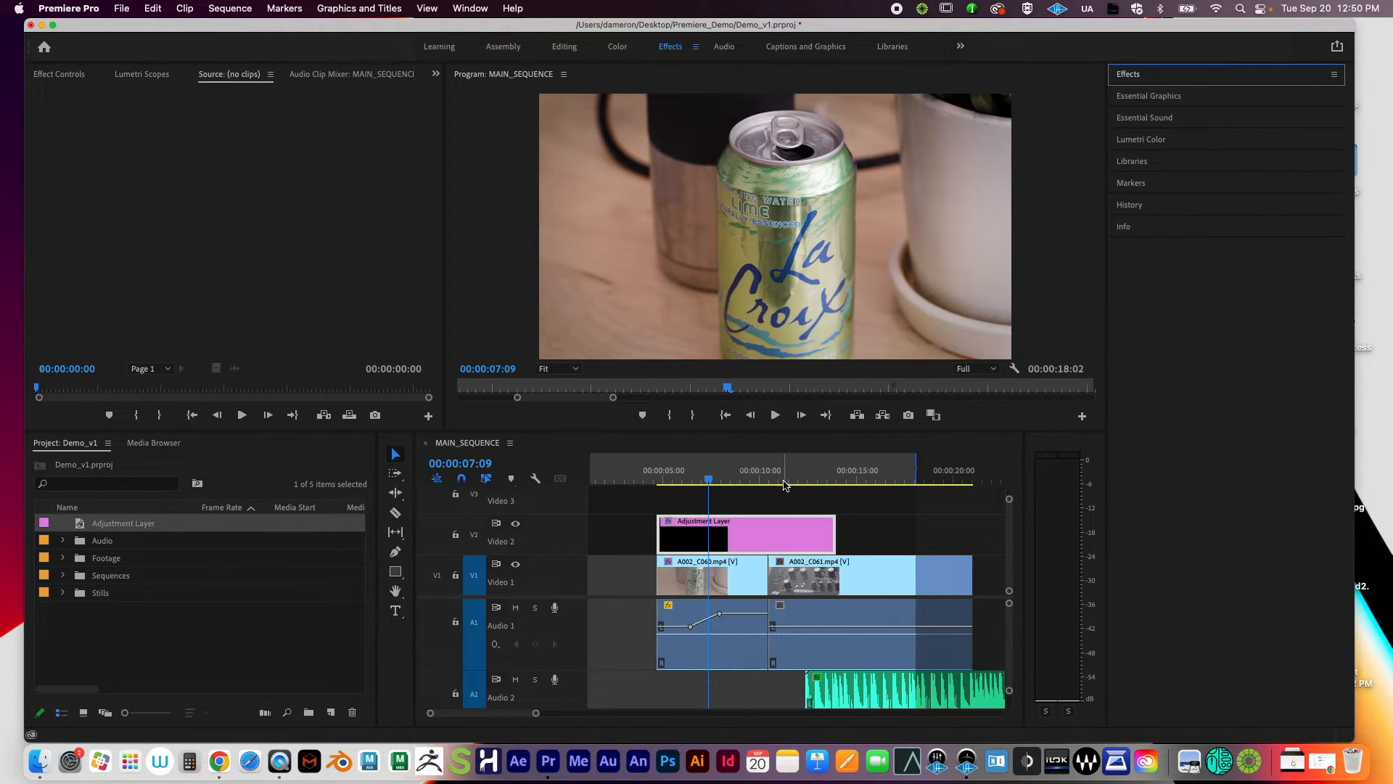
left_click(782, 536)
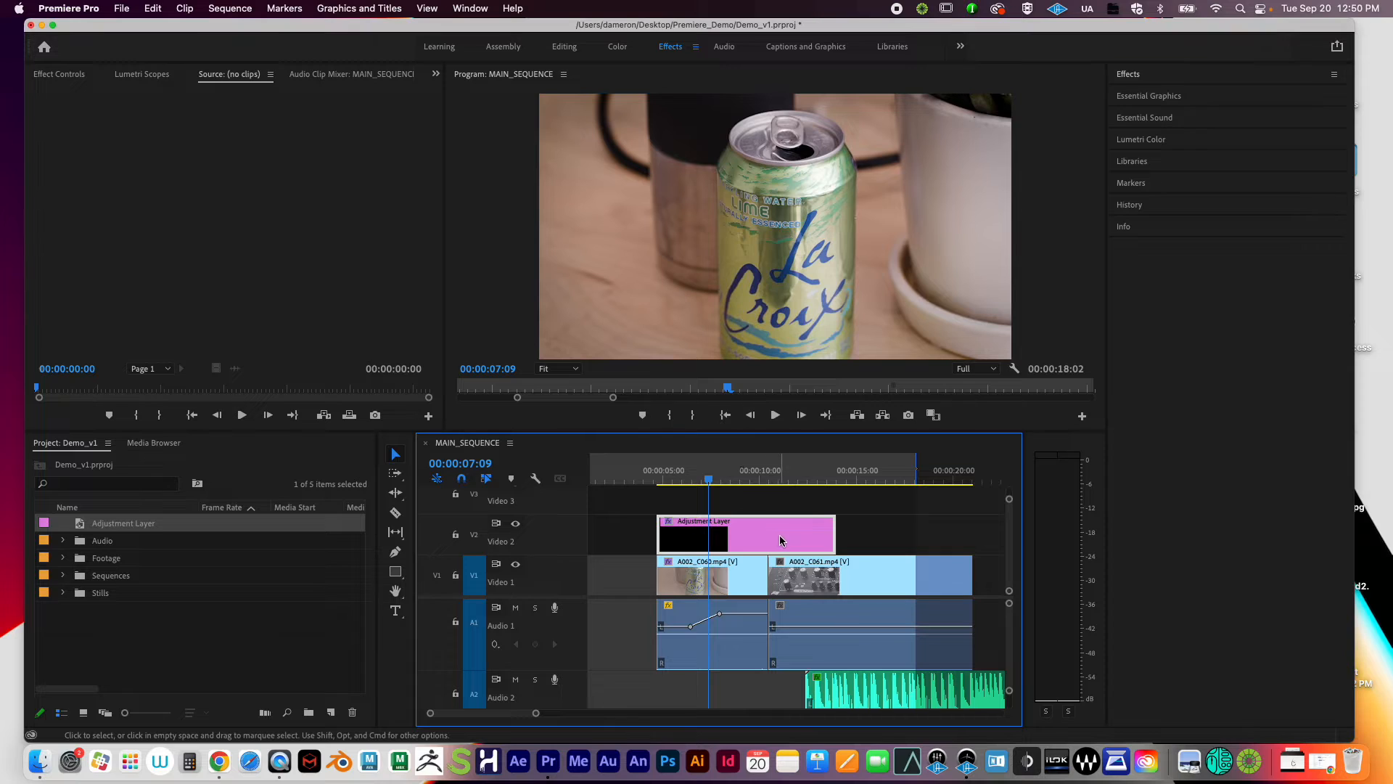
left_click(1147, 137)
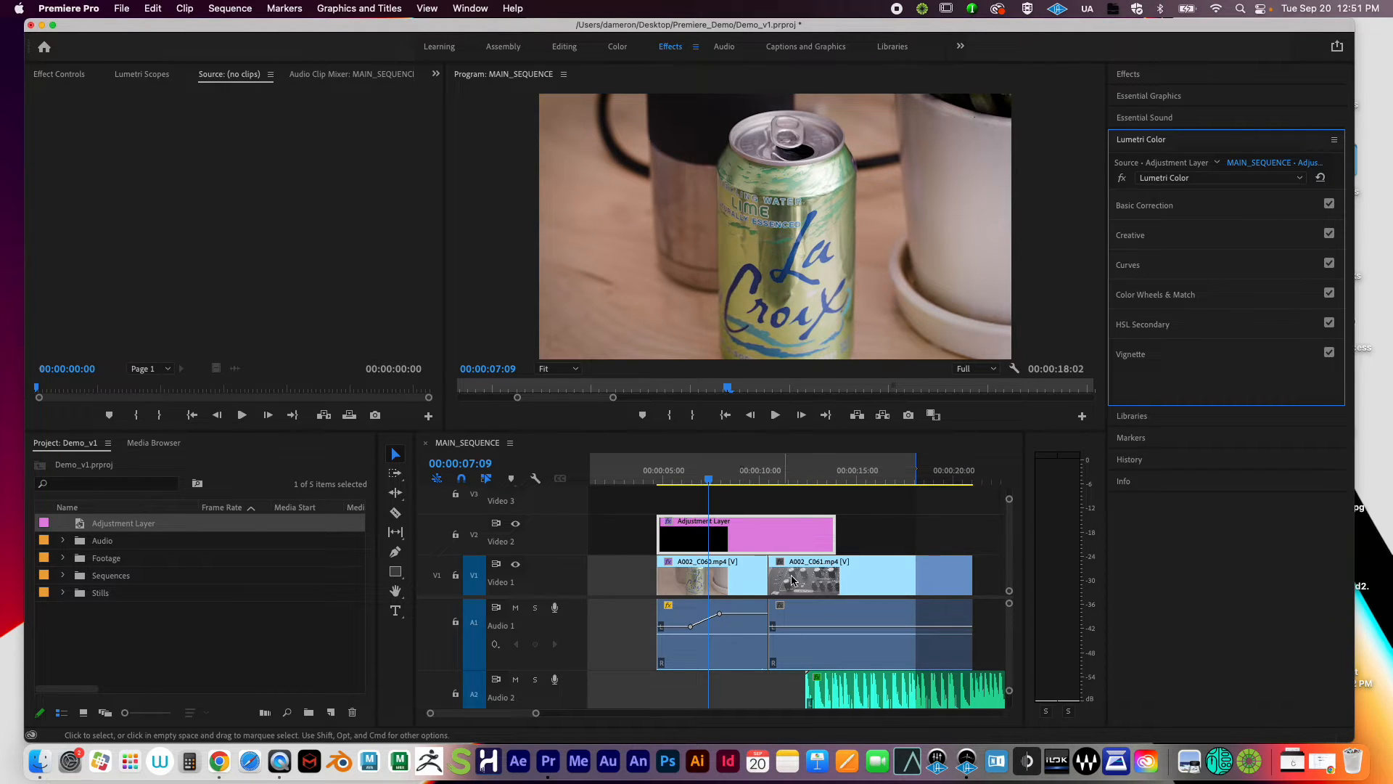
Step: Apply the Mosaic effect from Stylize to the Adjustment Layer clip
left_click(1136, 75)
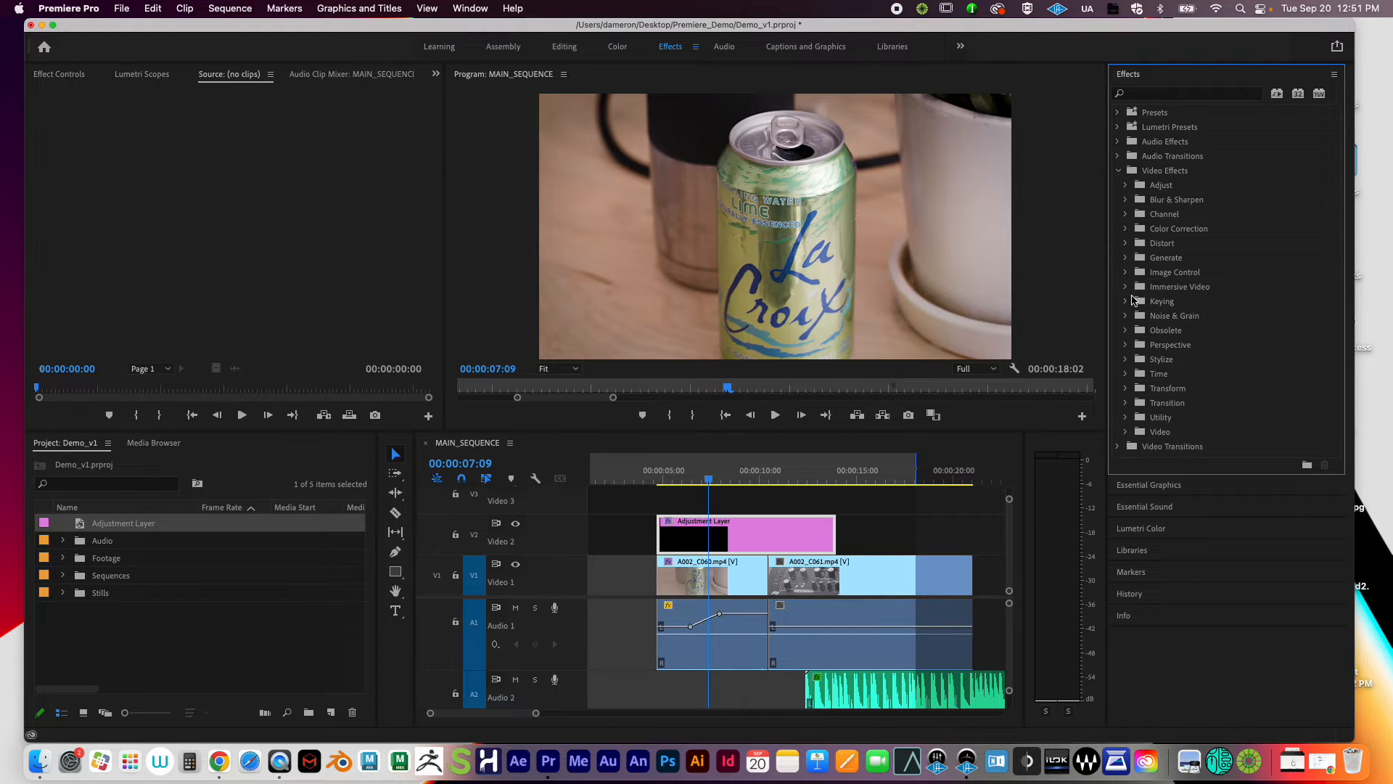
left_click(1127, 360)
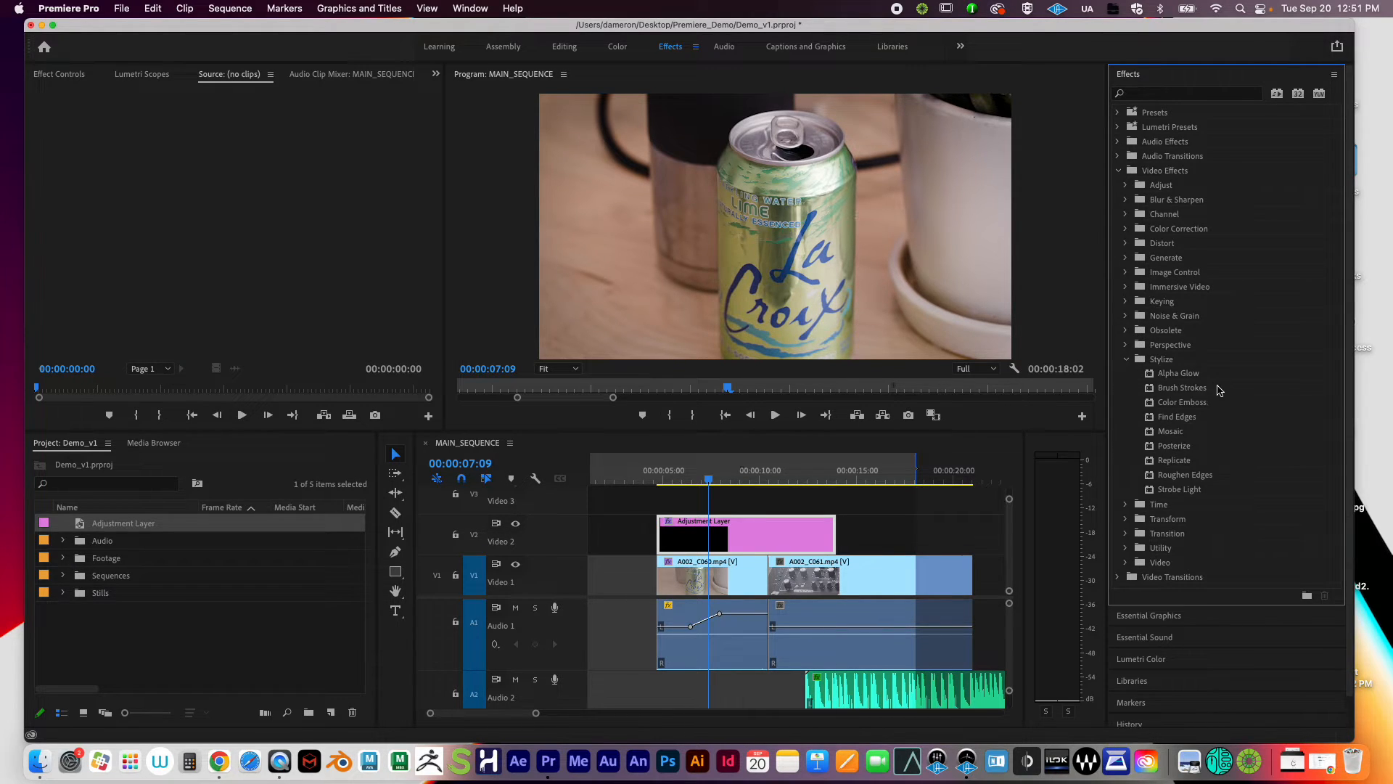
left_click_drag(1177, 377, 788, 543)
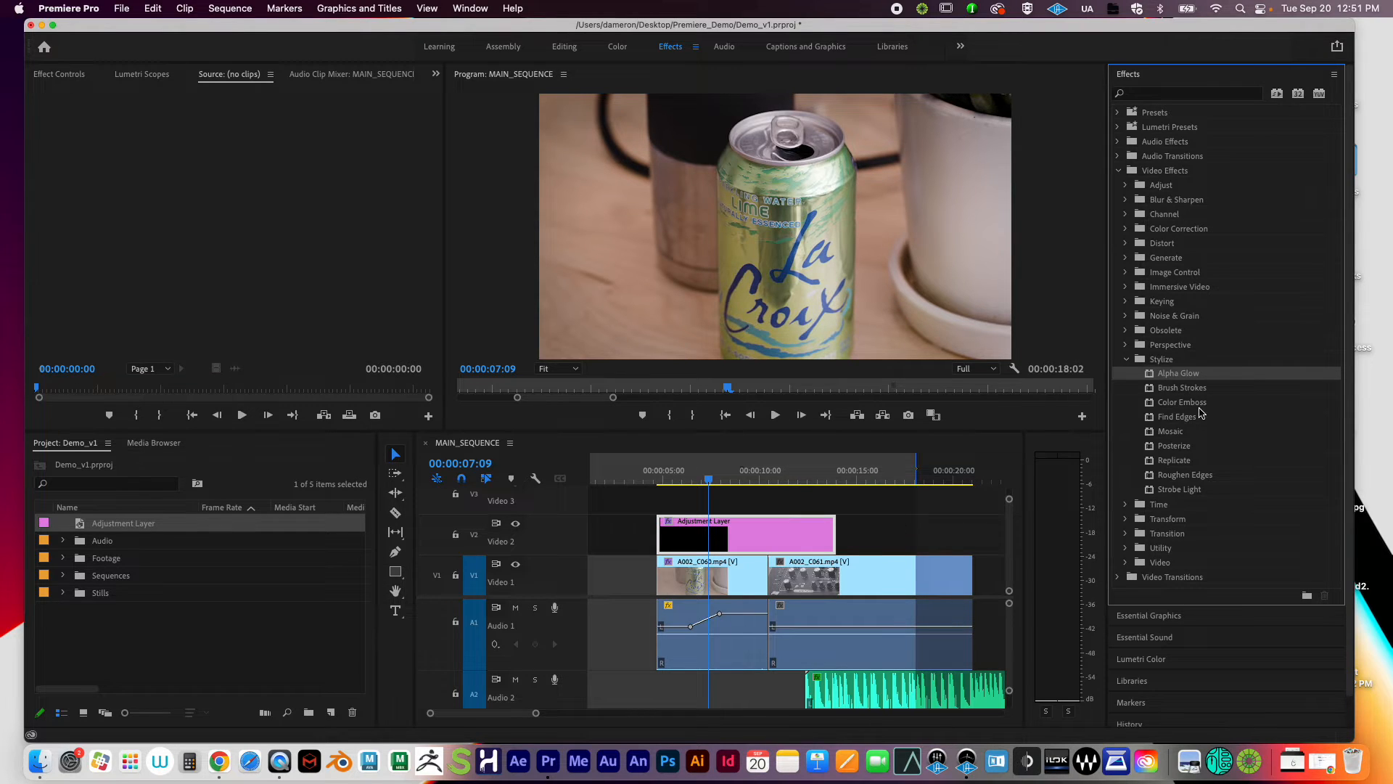
left_click(1191, 435)
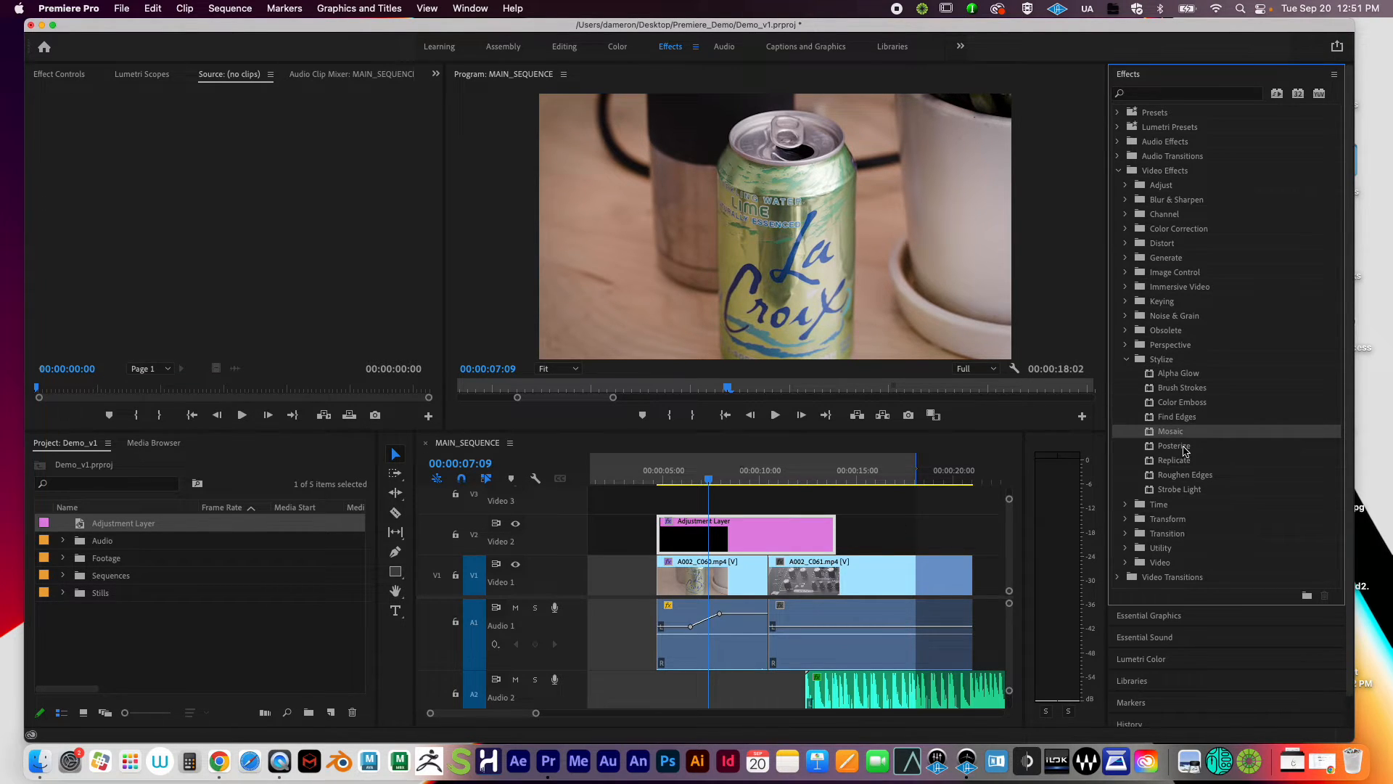
left_click(1186, 459)
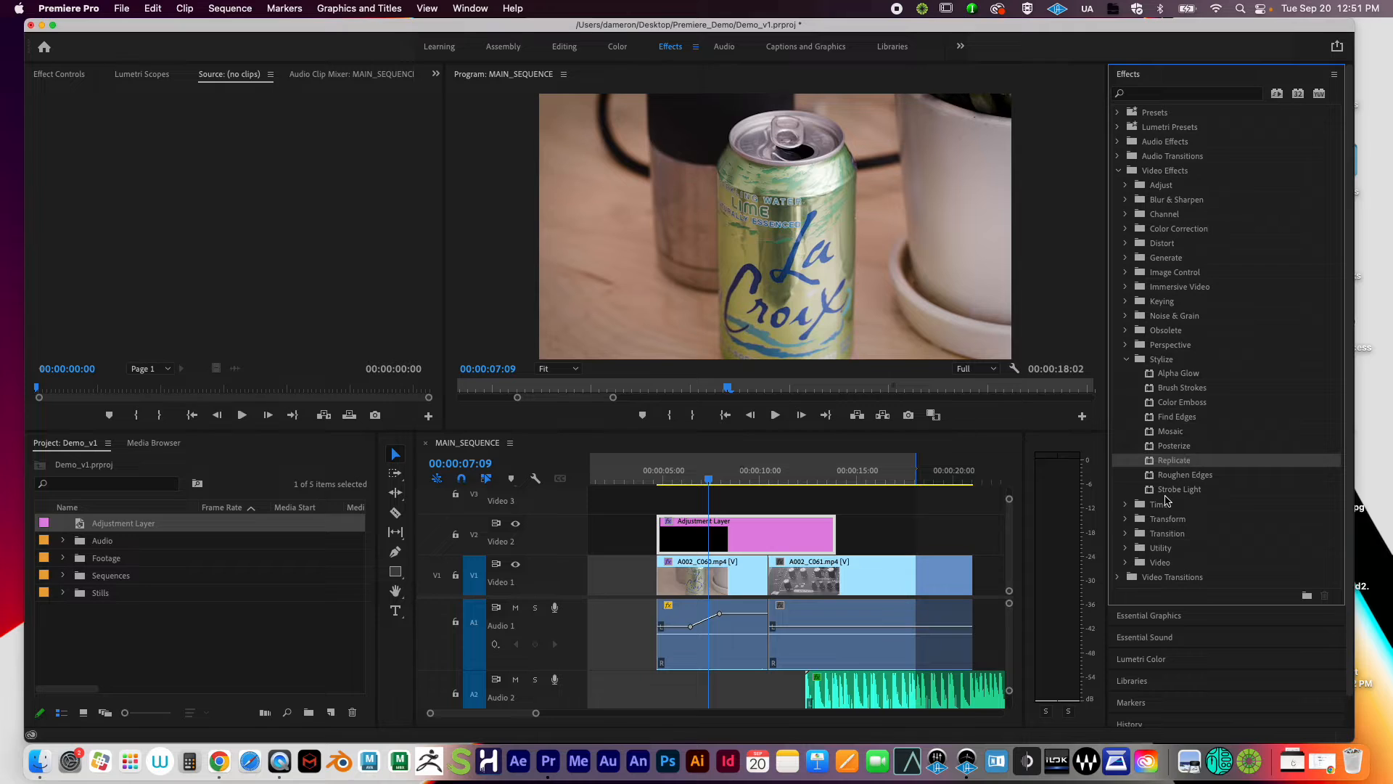
left_click_drag(1171, 436, 797, 537)
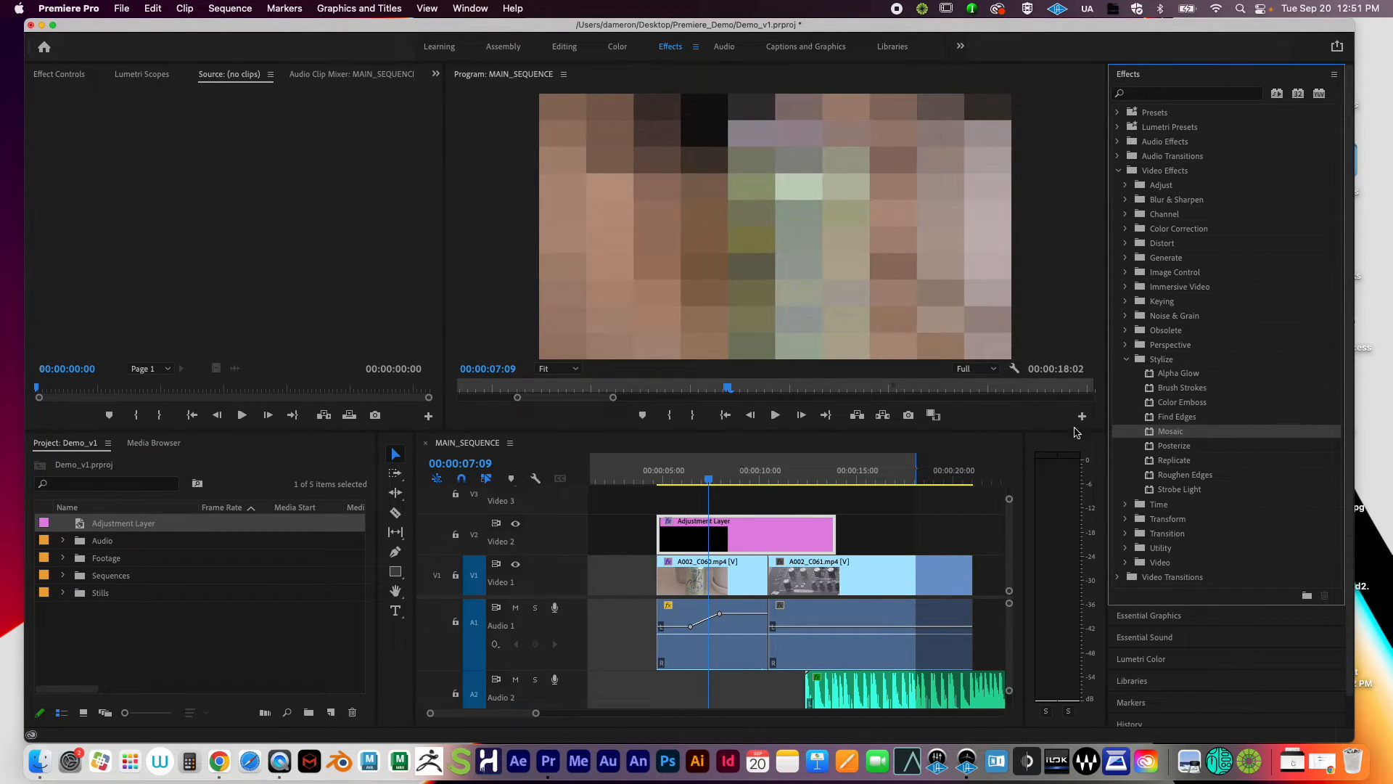
Step: Preview the mosaic from 00:00:07:19 to 00:00:11:02 and shorten the adjustment layer's end
left_click(717, 479)
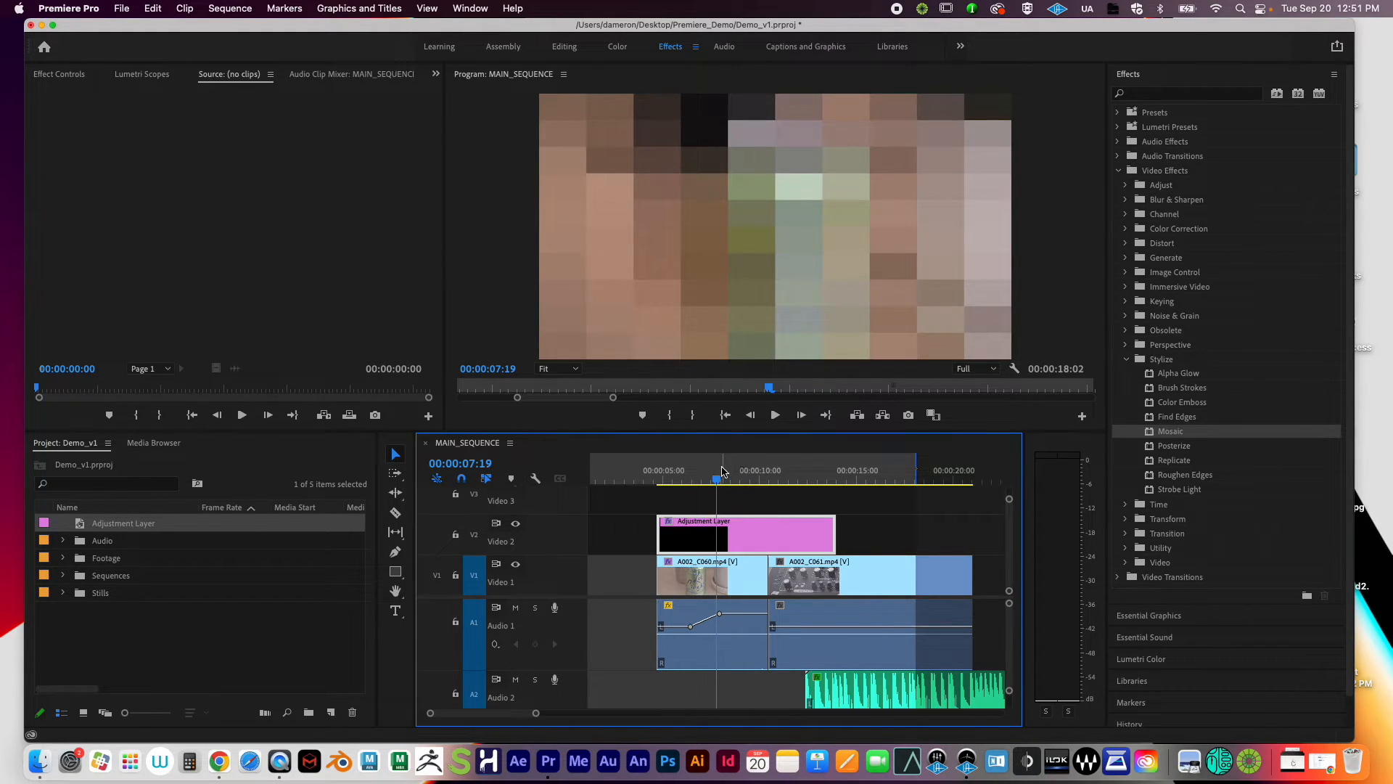
left_click(781, 480)
mouse_move(783, 481)
left_mouse_down()
mouse_move(724, 481)
mouse_move(860, 482)
mouse_move(790, 480)
left_mouse_up()
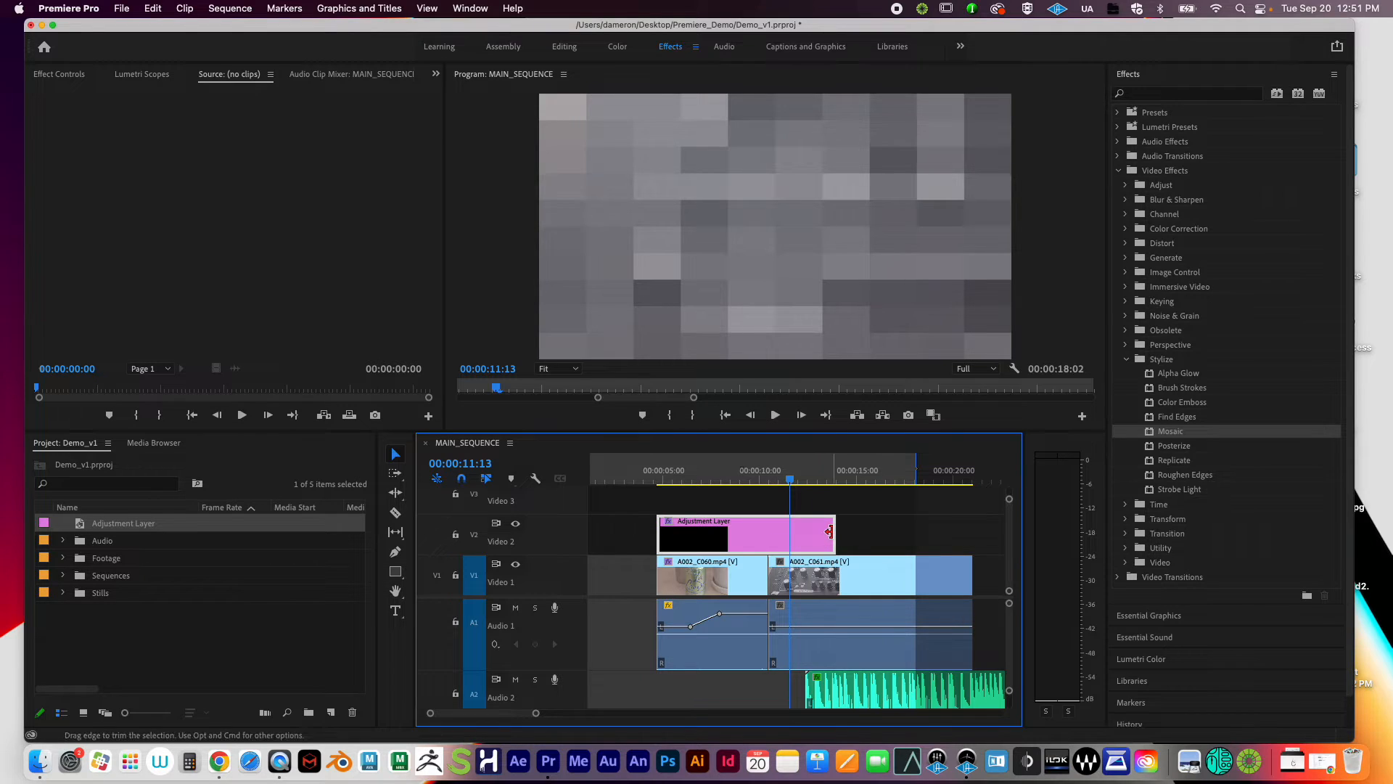
left_click_drag(824, 533, 803, 534)
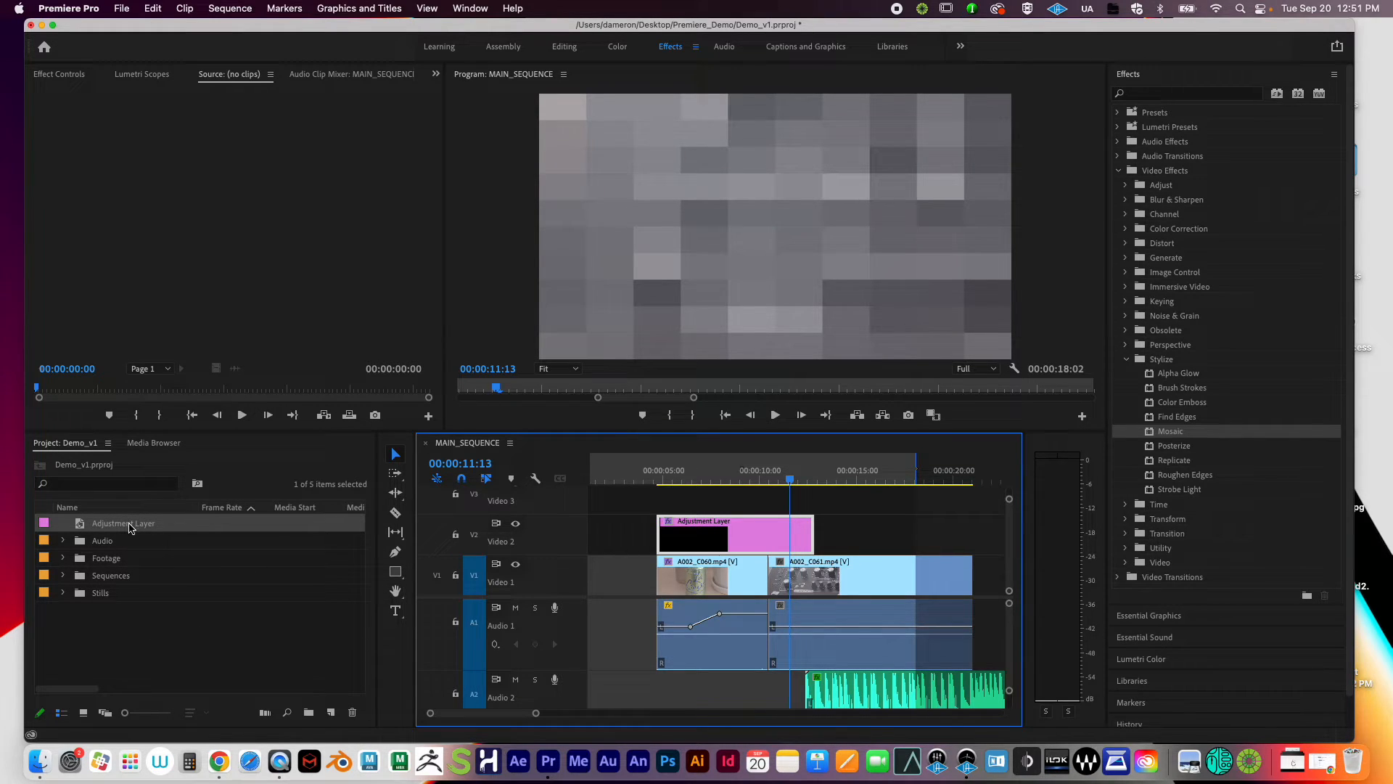
Step: Add a second adjustment layer near 00:00:14, then delete both adjustment layers from Video 2
left_click_drag(161, 528, 896, 535)
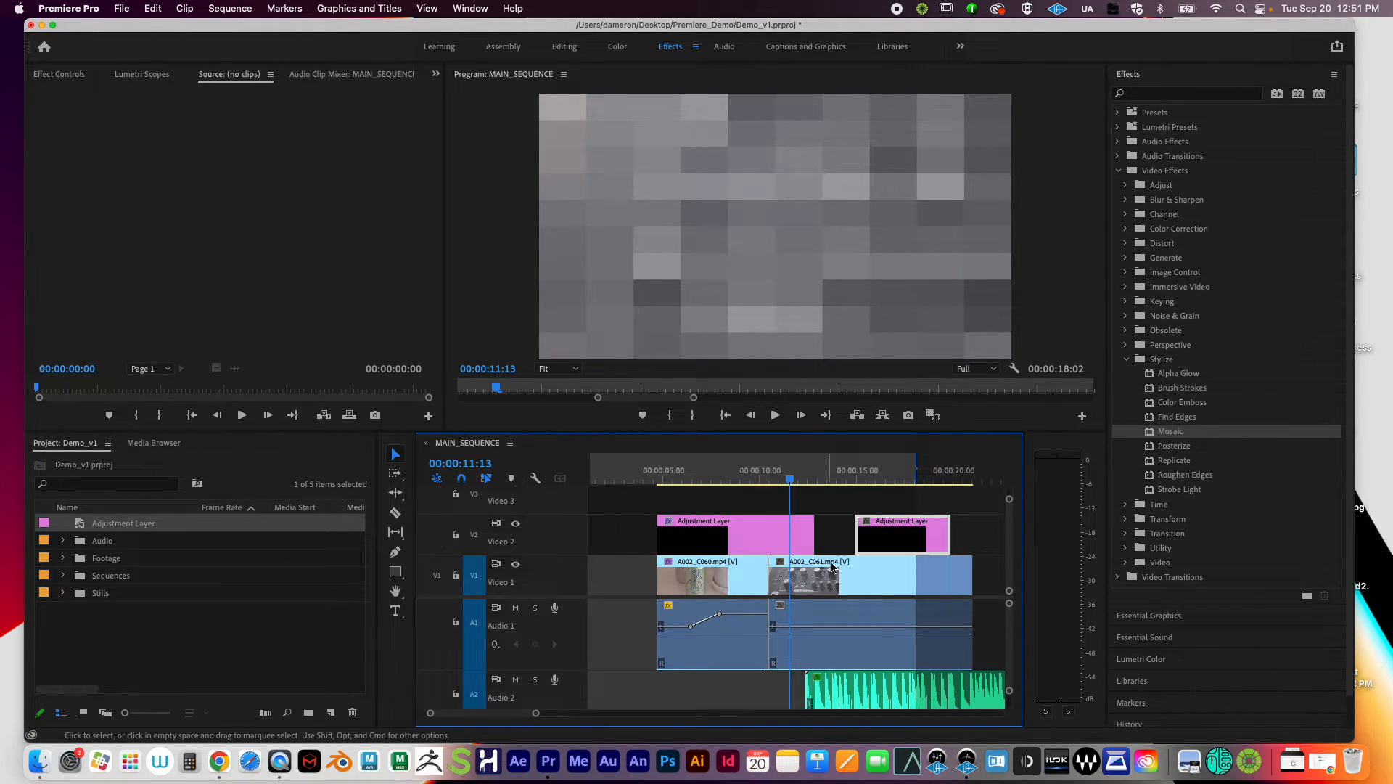
left_click(774, 542)
left_click(918, 543, "shift")
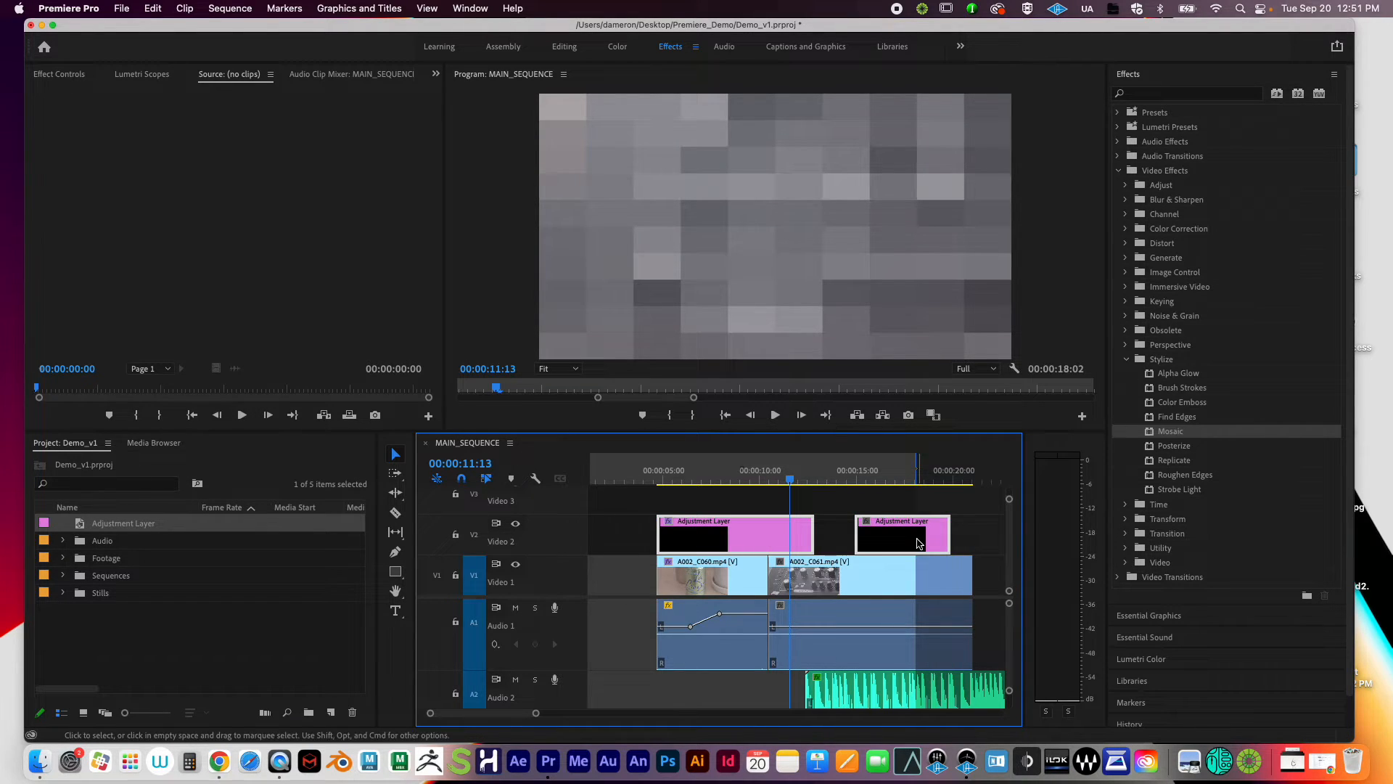
key("Delete")
left_click(666, 482)
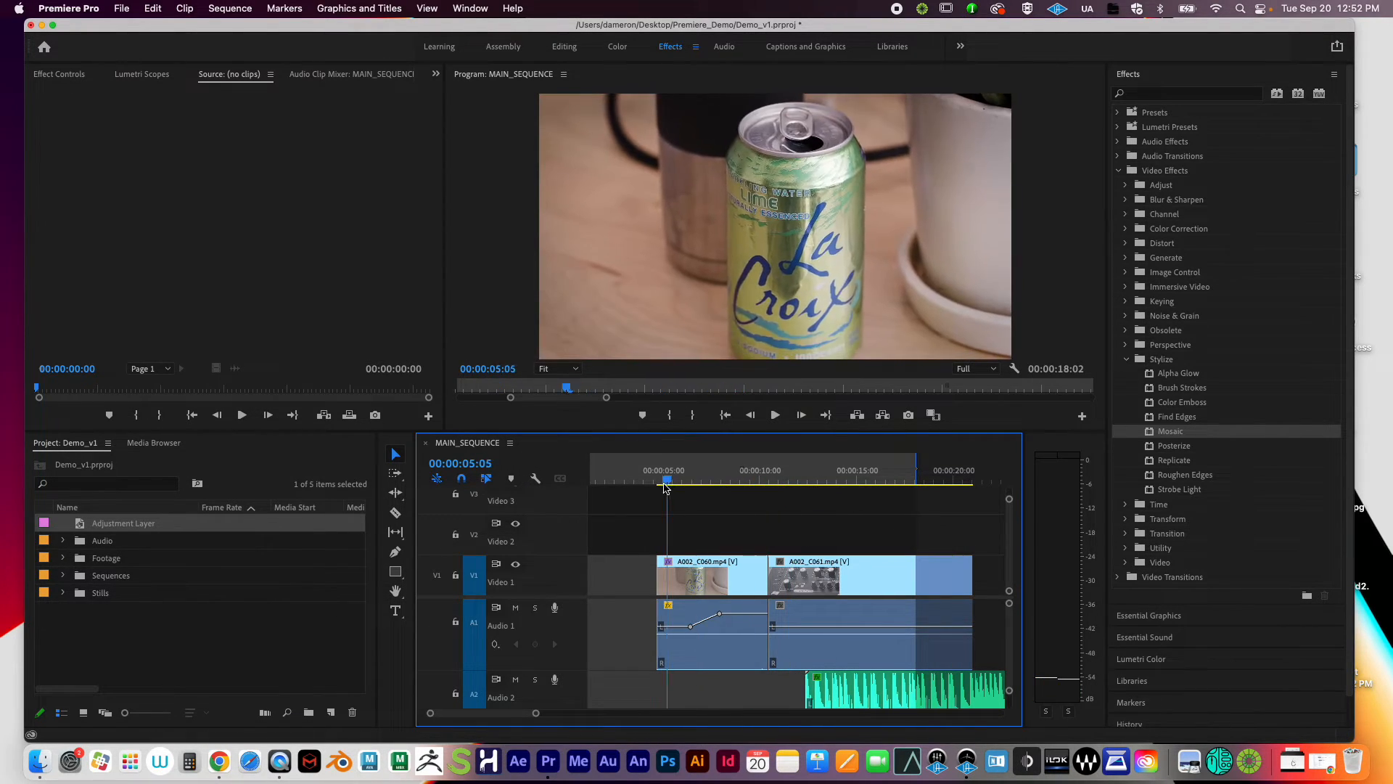
Step: Preview the clips along the timeline and park the playhead at 00:00:04:17, where the can shot starts
left_click_drag(664, 483, 658, 483)
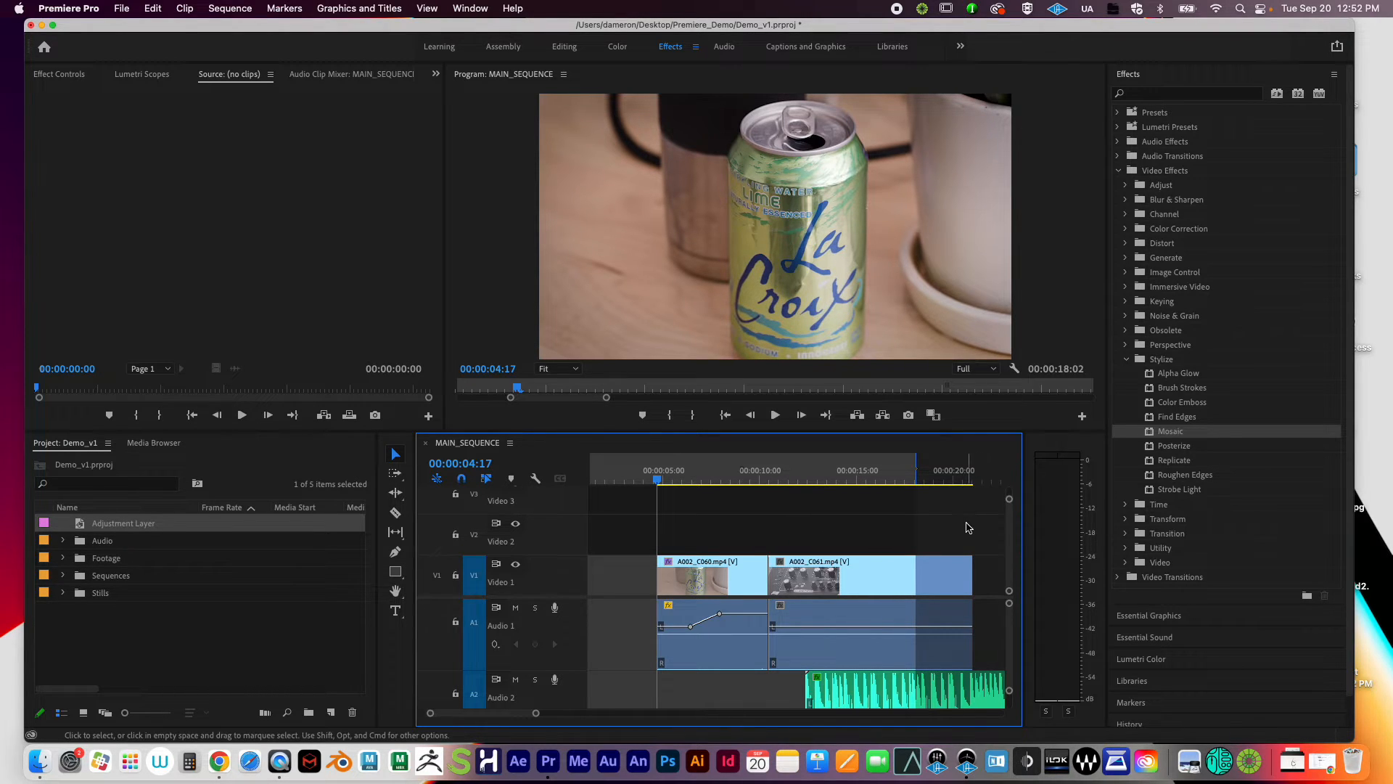
left_click_drag(538, 714, 629, 724)
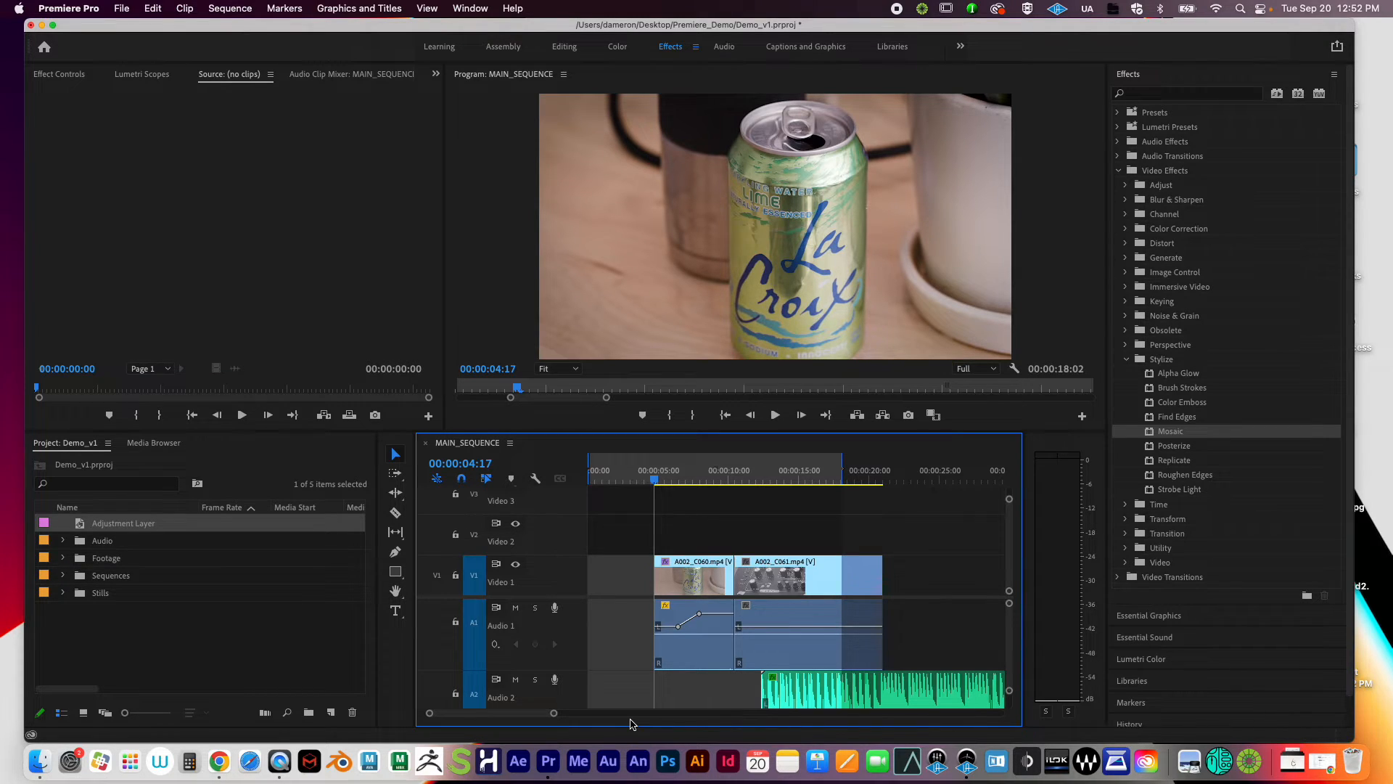
scroll(630, 724, "right", 3)
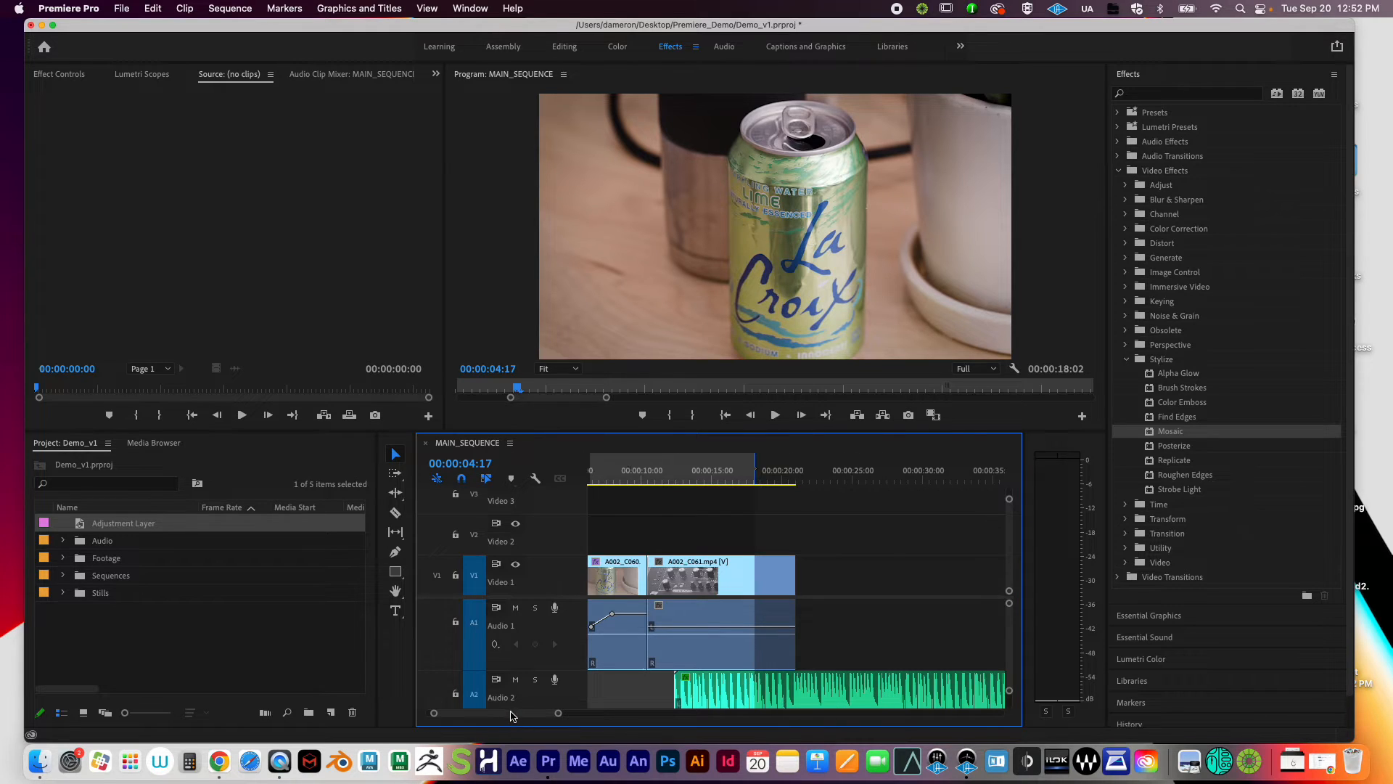
scroll(515, 718, "left", 3)
mouse_move(664, 479)
left_mouse_down()
mouse_move(738, 479)
mouse_move(655, 481)
left_mouse_up()
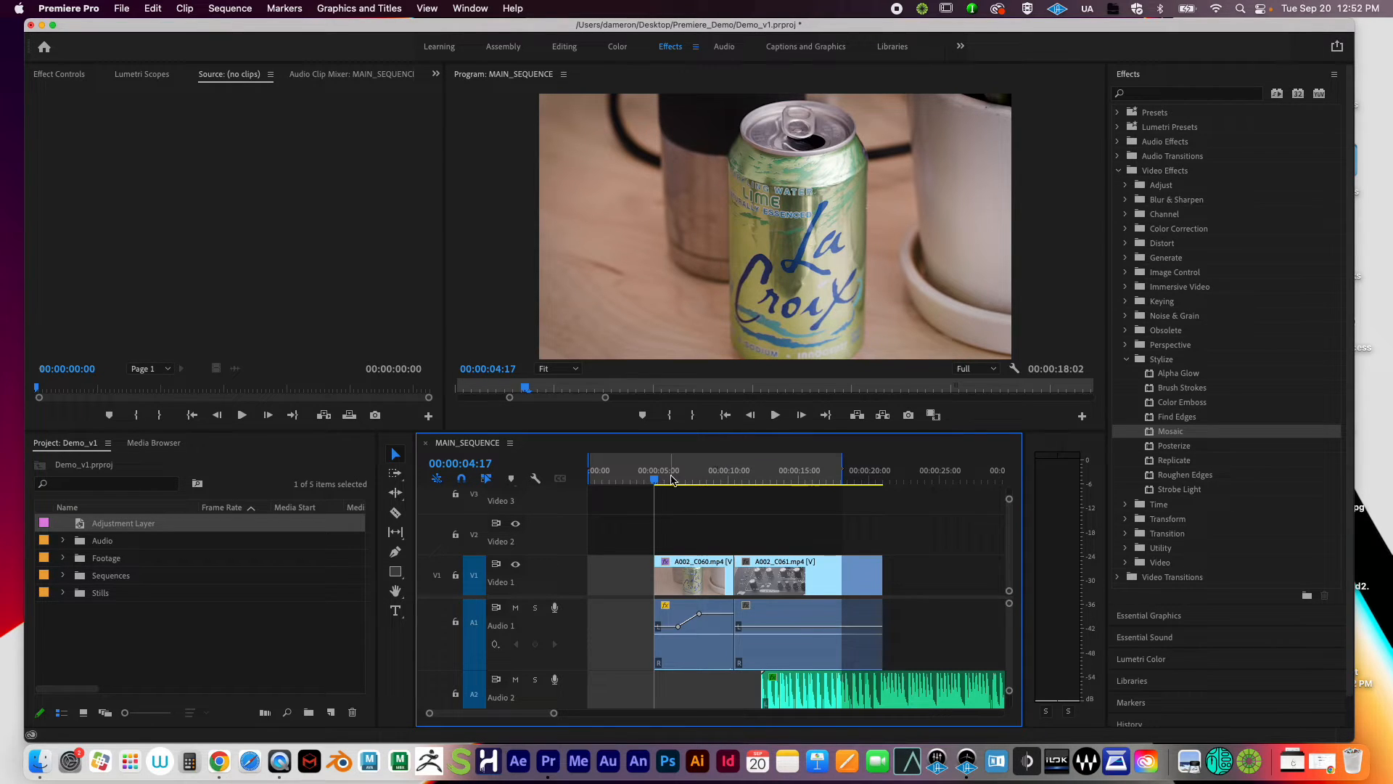
left_click_drag(659, 480, 657, 514)
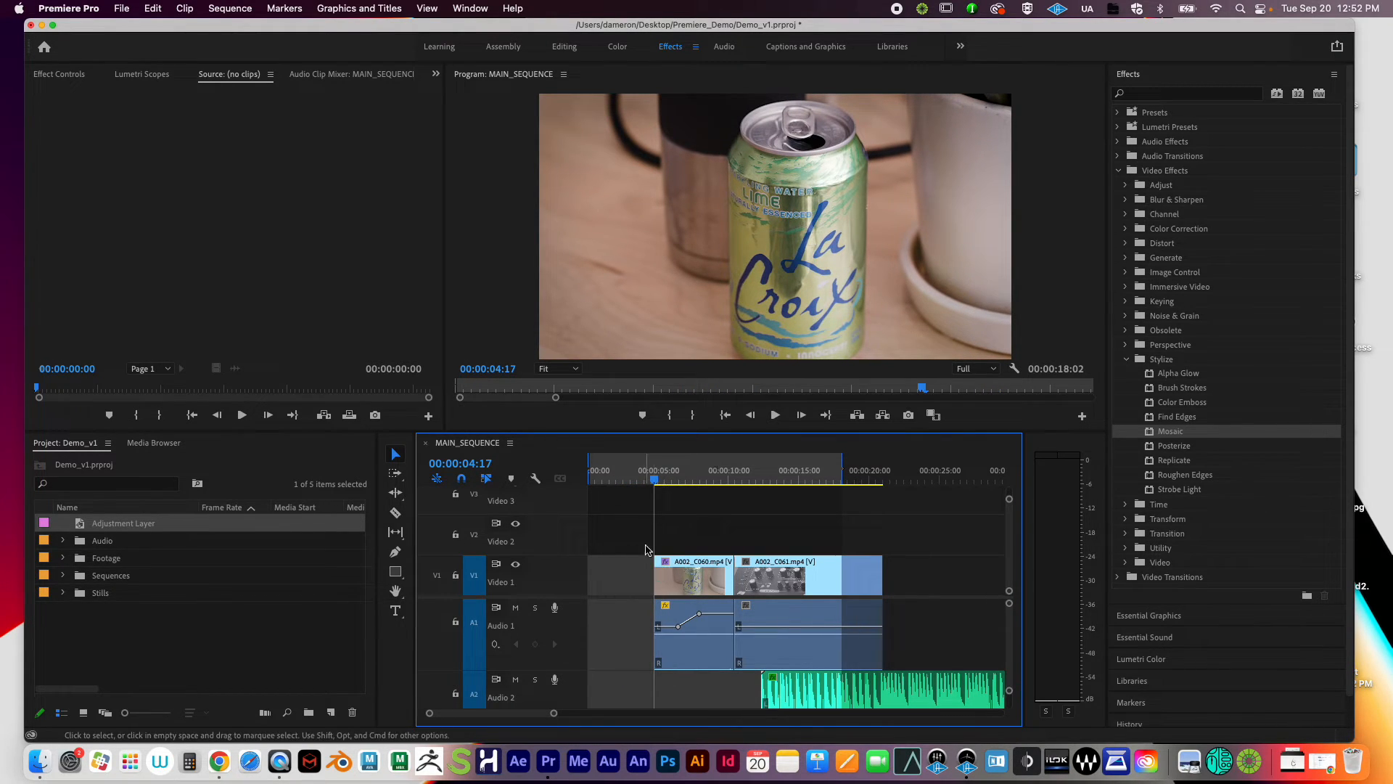
left_click_drag(656, 476, 653, 486)
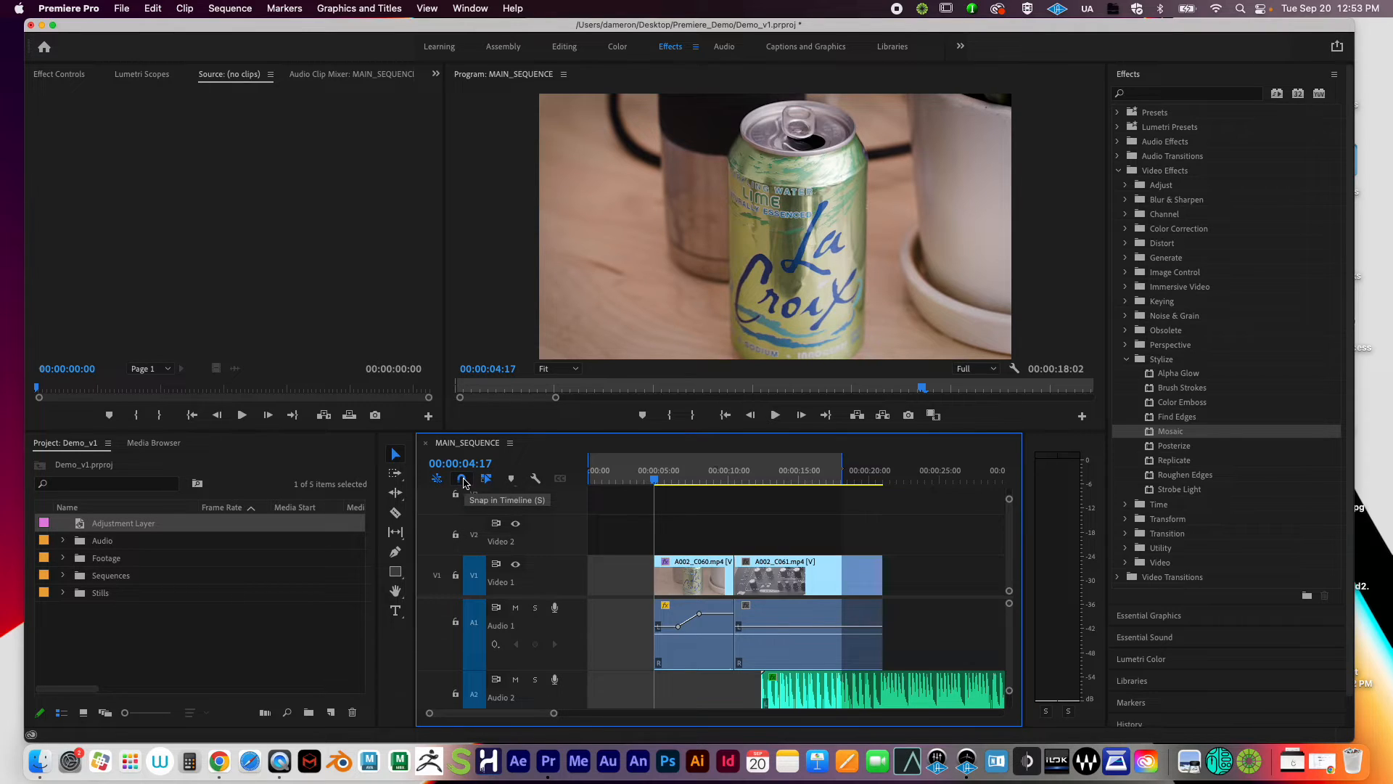
Step: Mark an In point at 00:00:04:17 and an Out point at 00:00:21:01, a 16:09 range
left_click(465, 483)
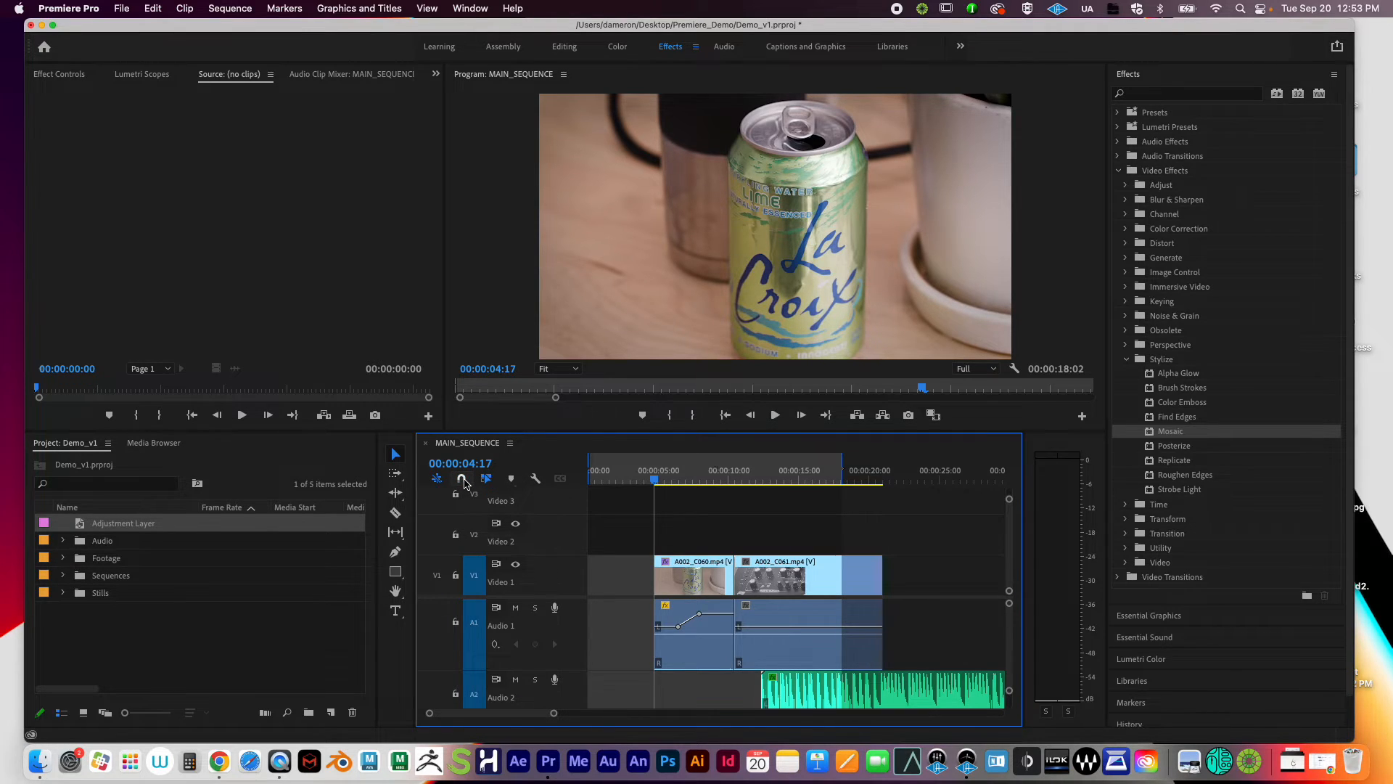
left_click(465, 482)
key("i")
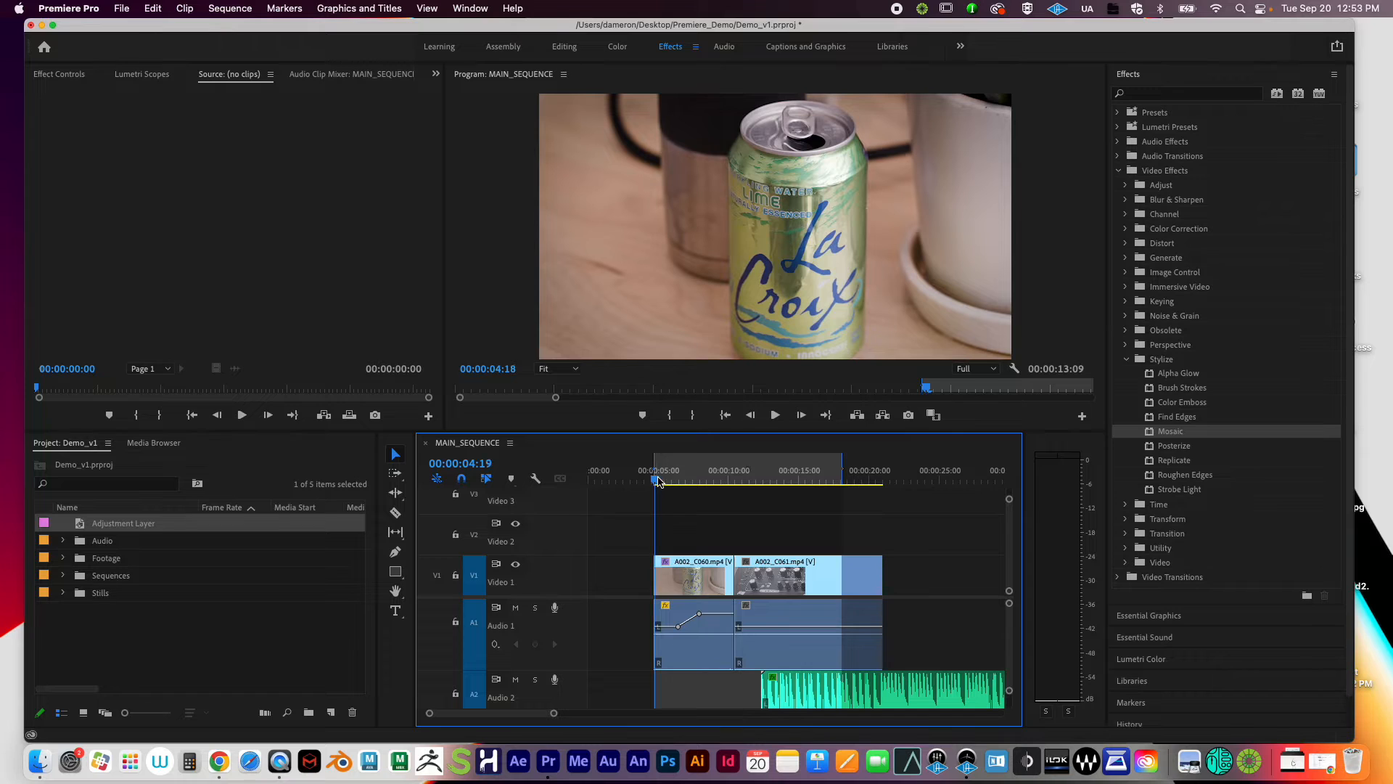
left_click_drag(656, 481, 883, 476)
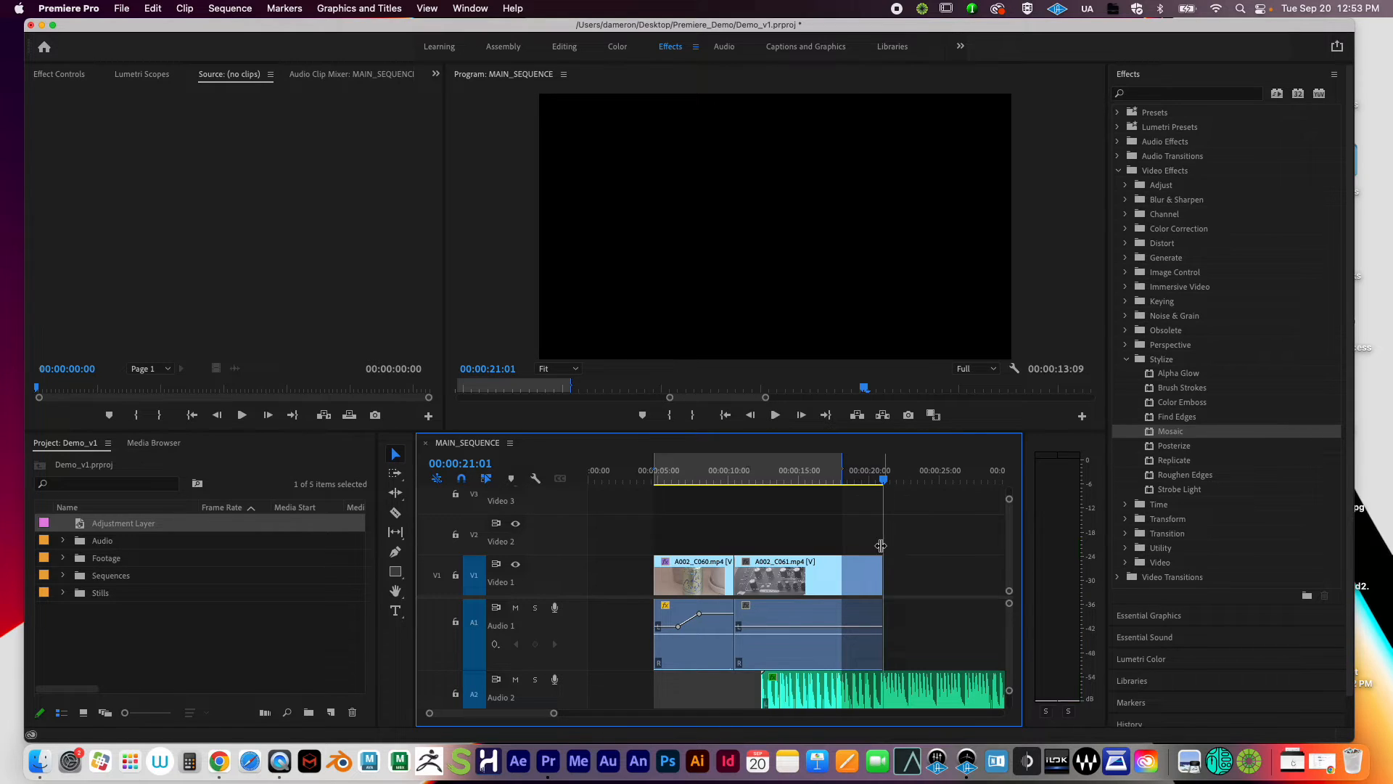
key("o")
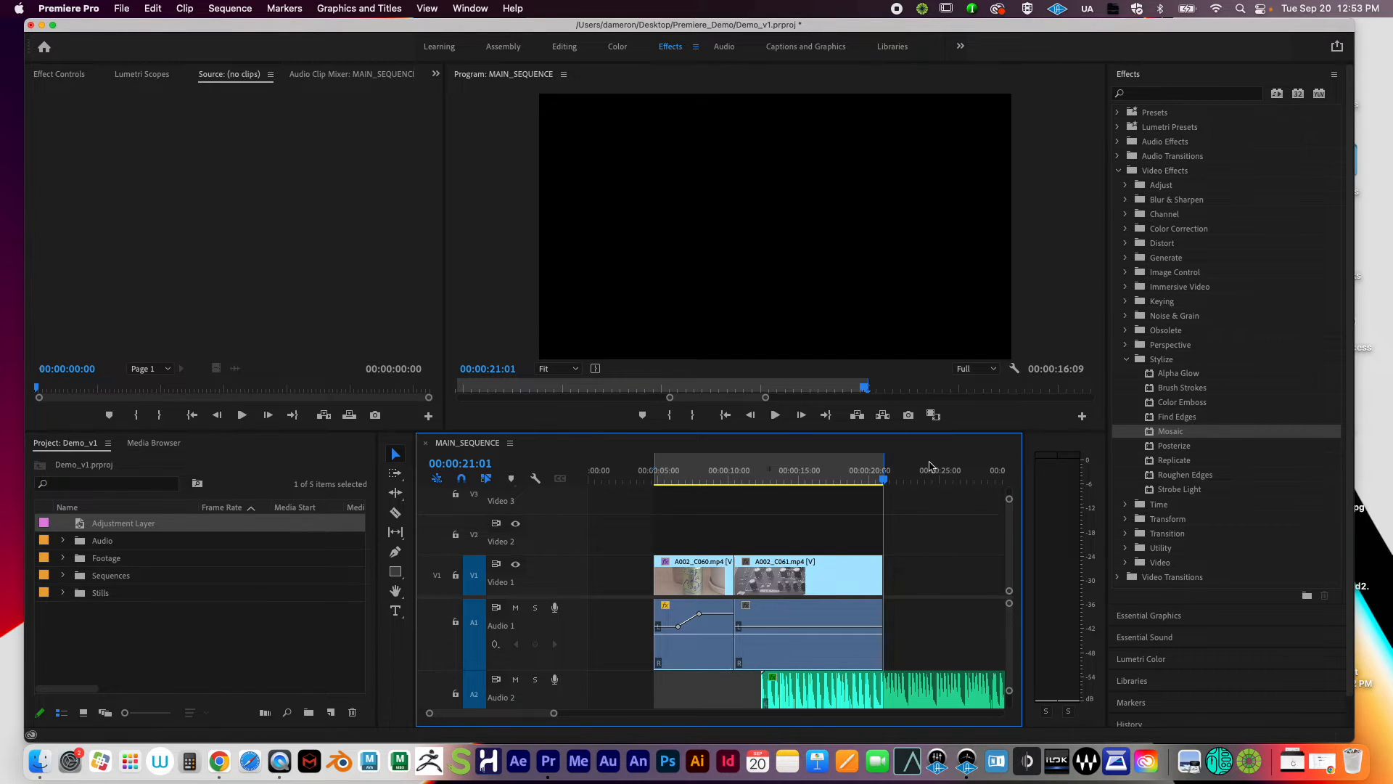
left_click_drag(717, 479, 759, 479)
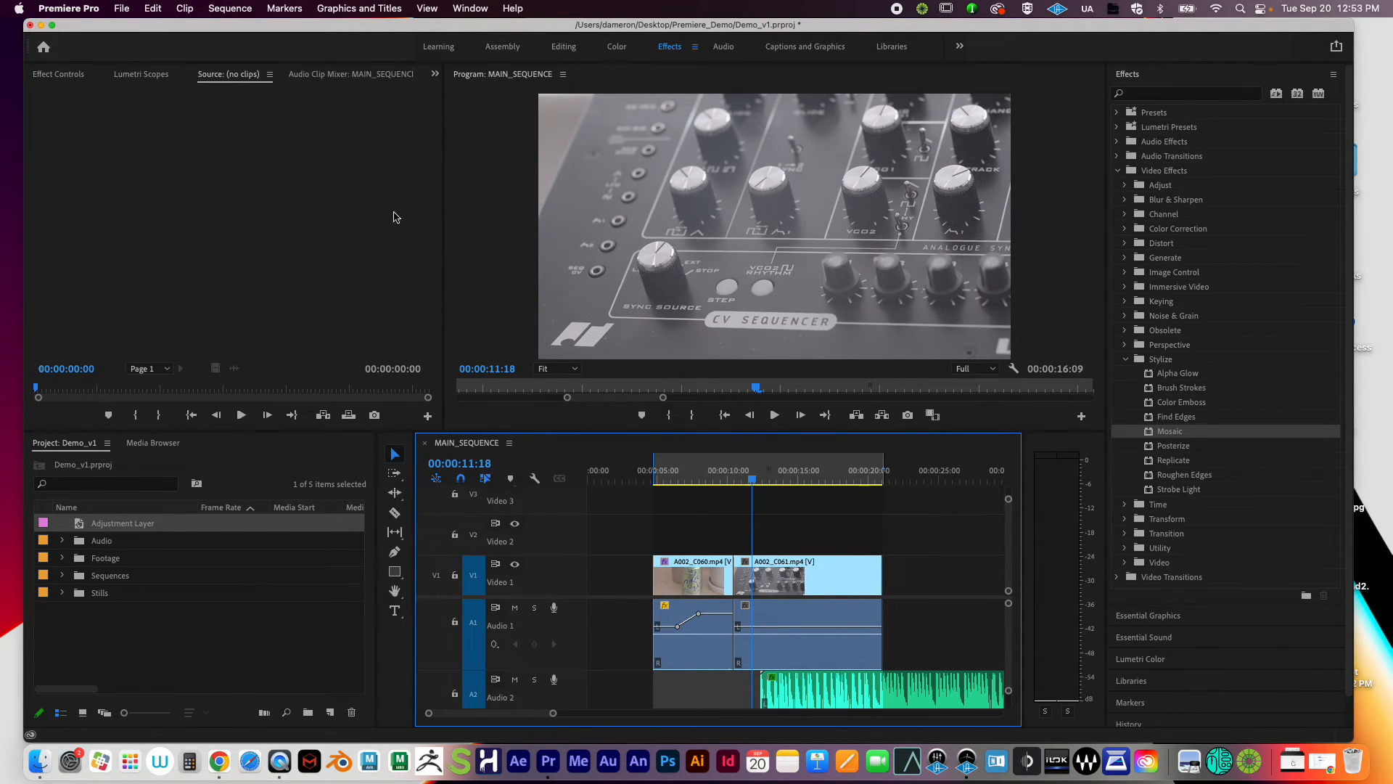
Step: Open the Media export settings, attempt a project save, then close the dialog without exporting
left_click(120, 9)
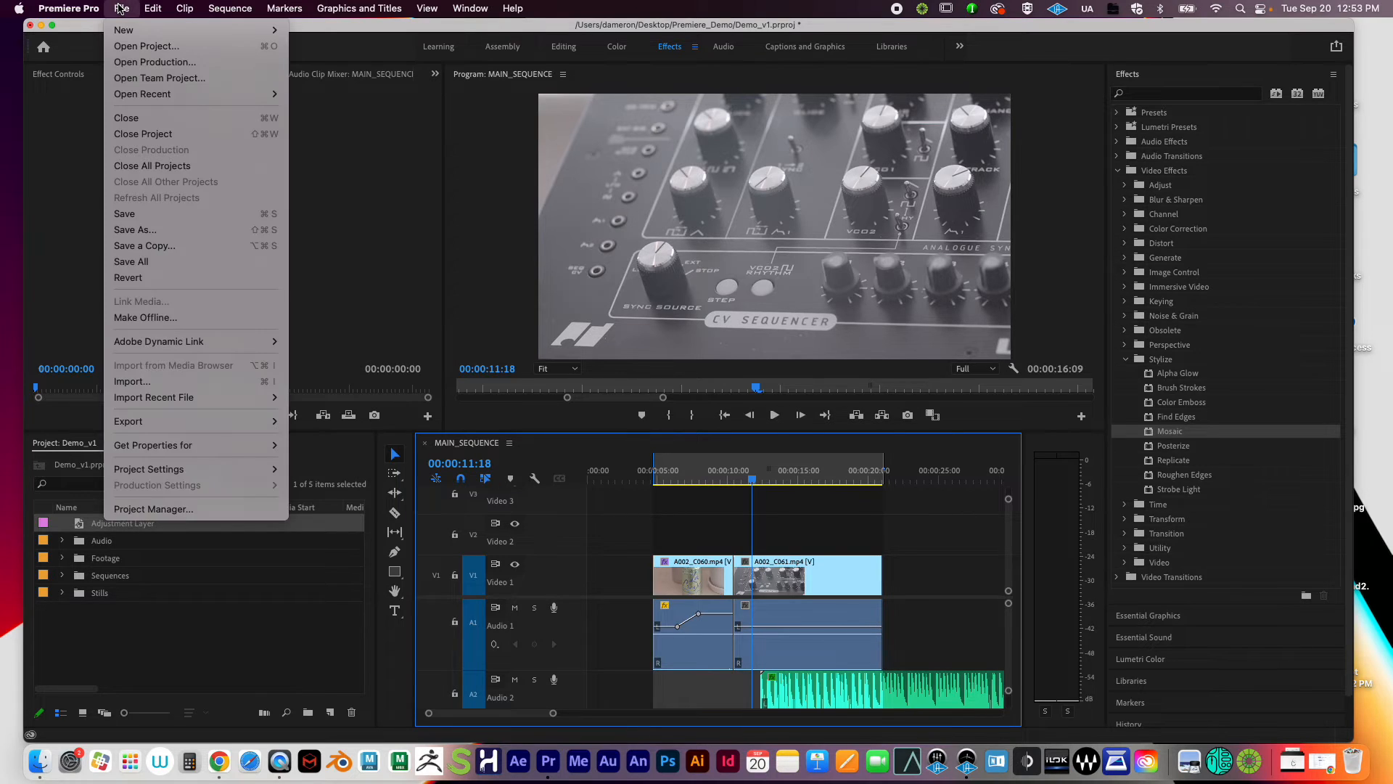
mouse_move(170, 423)
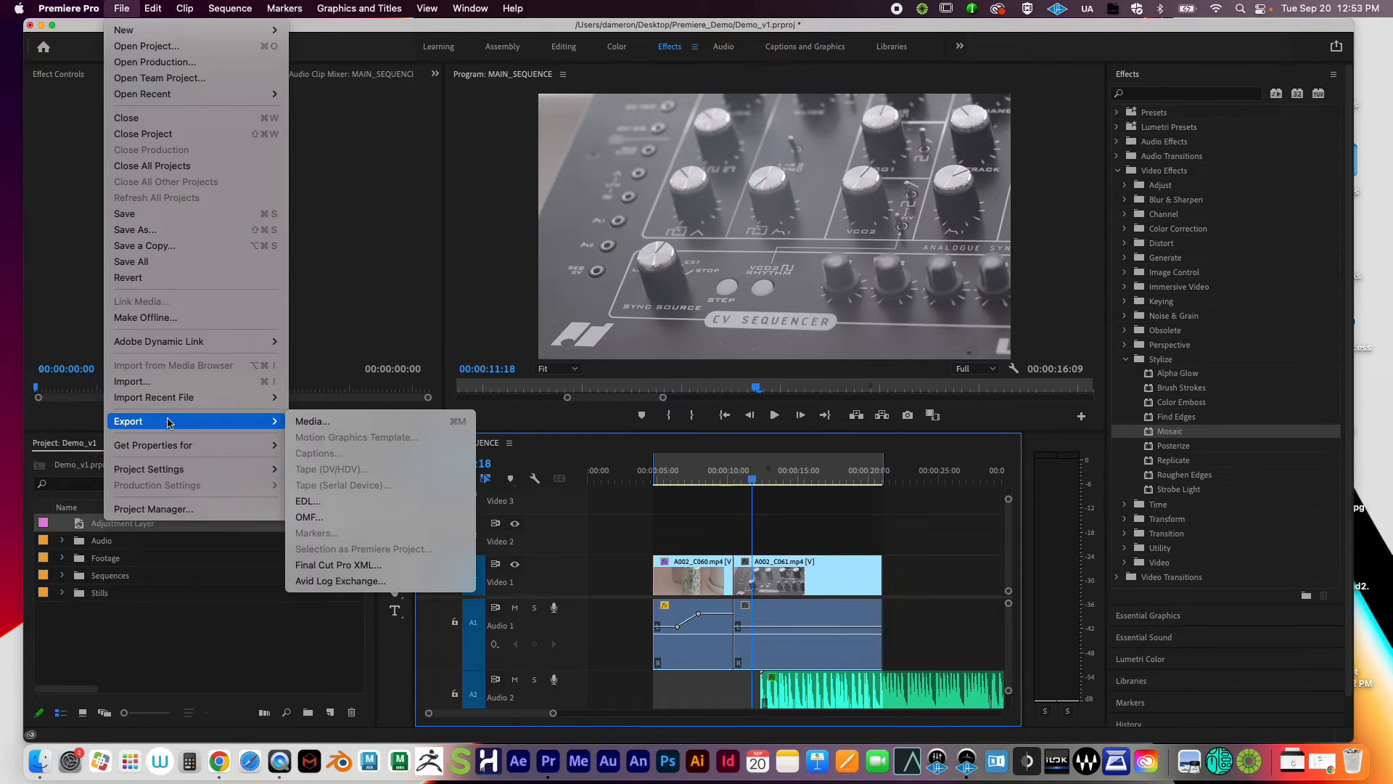
left_click(339, 422)
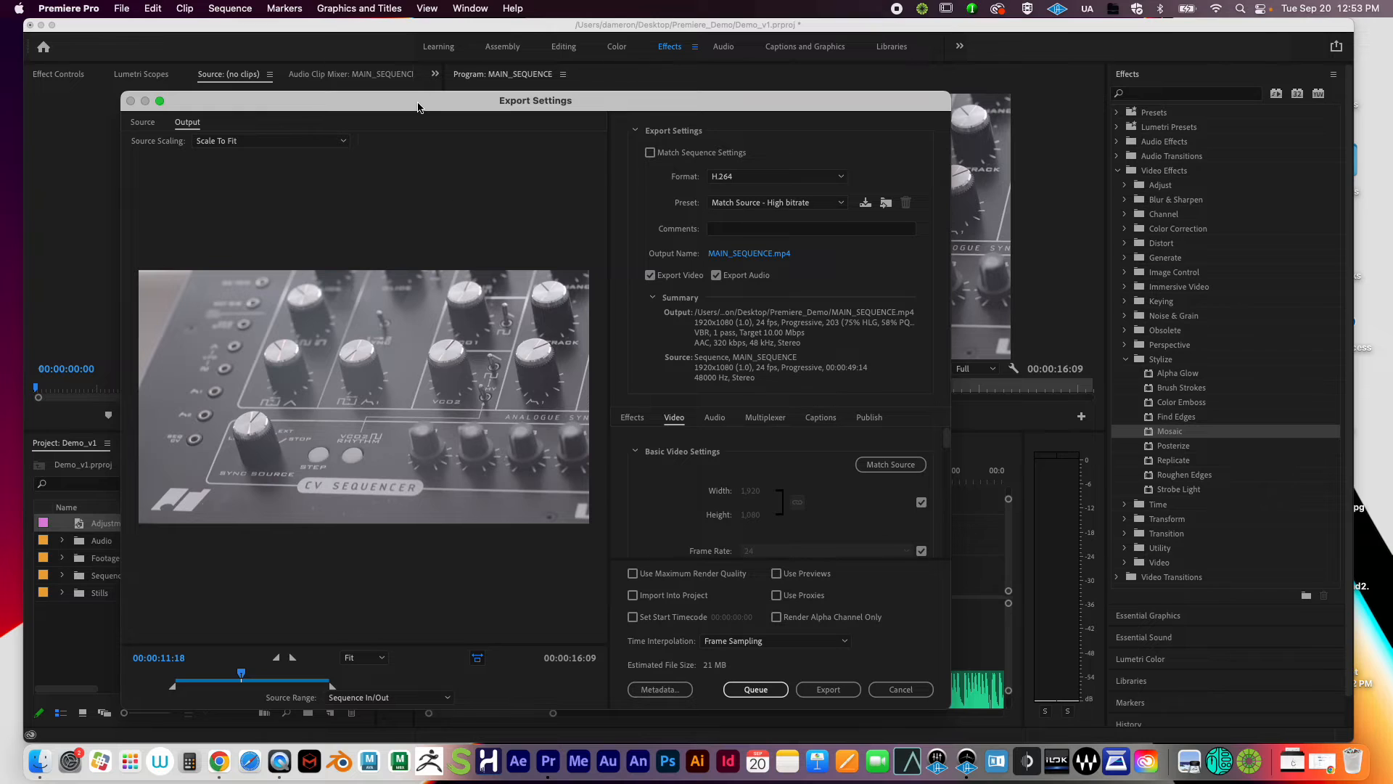
left_click_drag(404, 105, 514, 67)
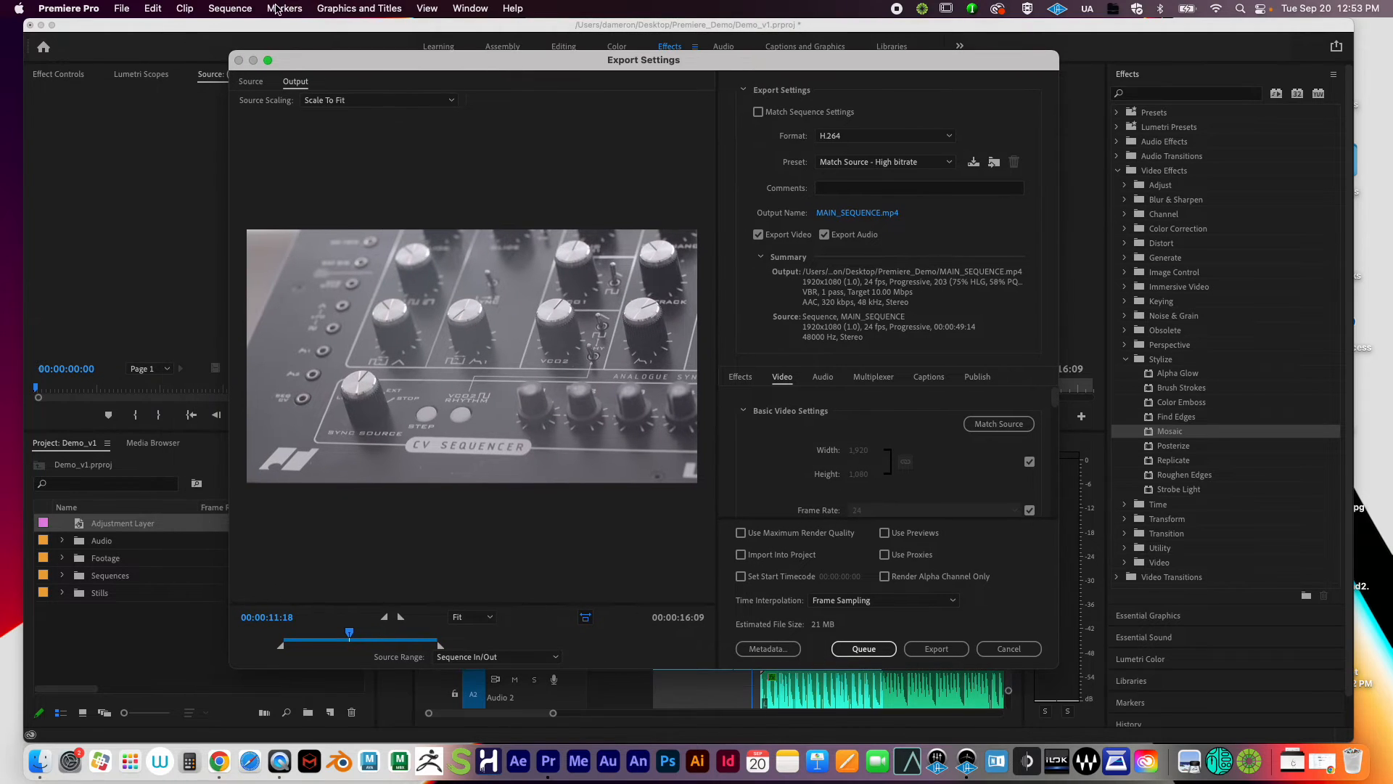
left_click(119, 9)
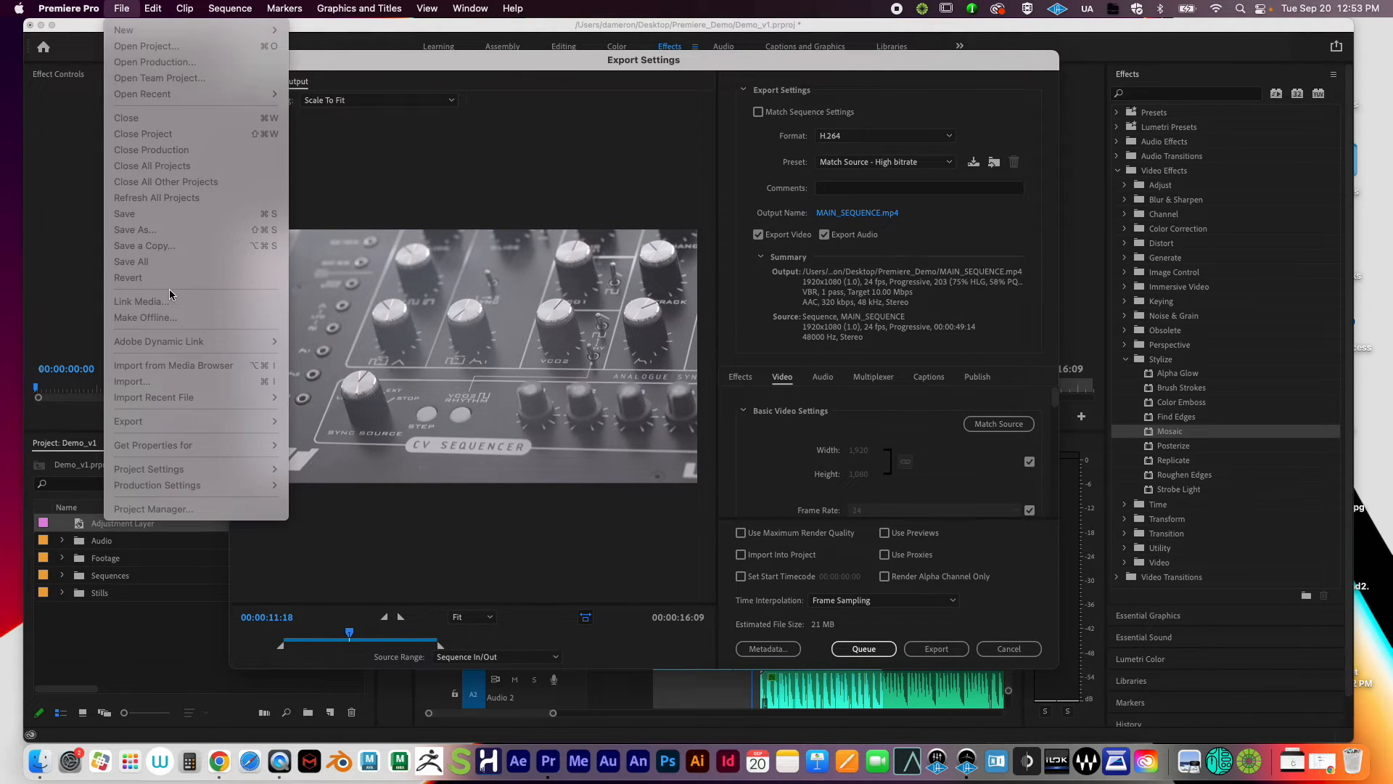
left_click(136, 215)
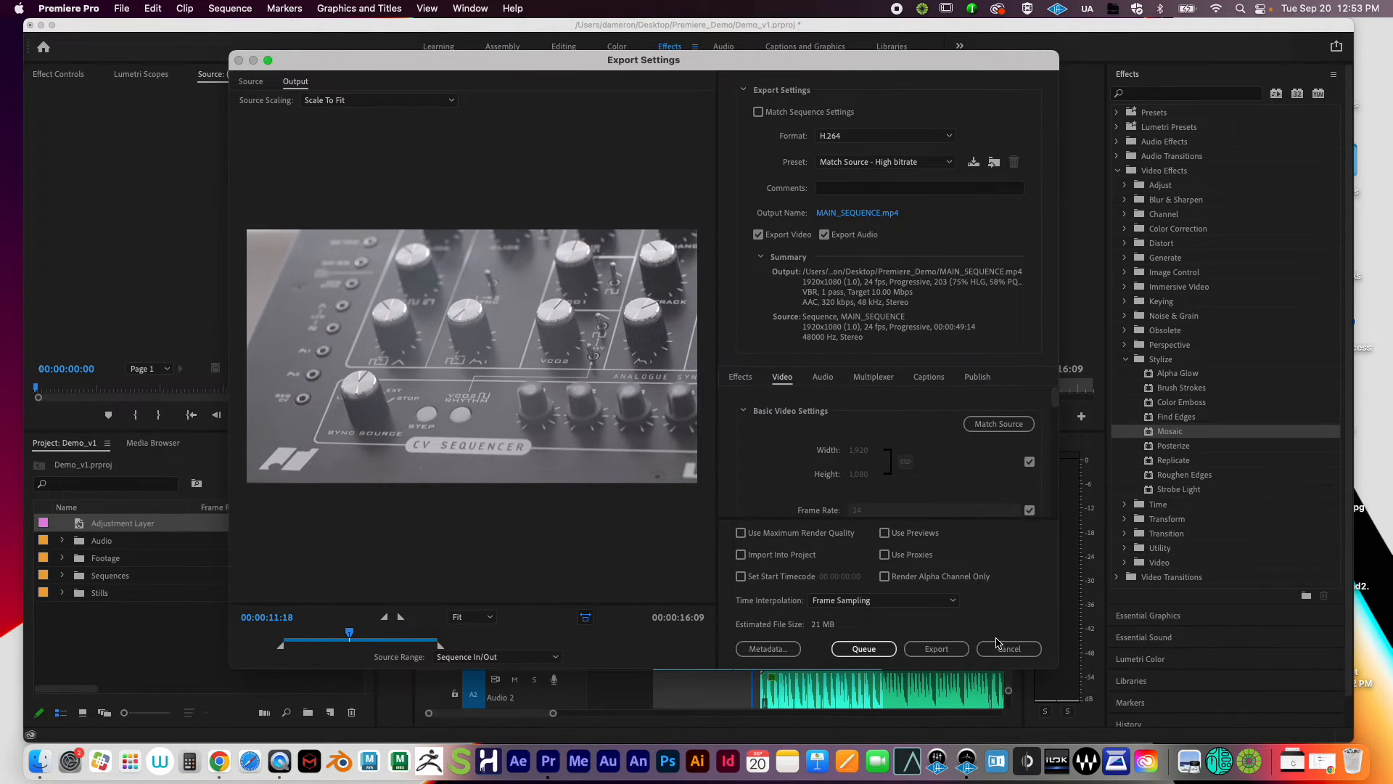
left_click(1007, 648)
Step: Reopen the Media export settings for MAIN_SEQUENCE and bring up the H.264 Preset list
left_click(120, 9)
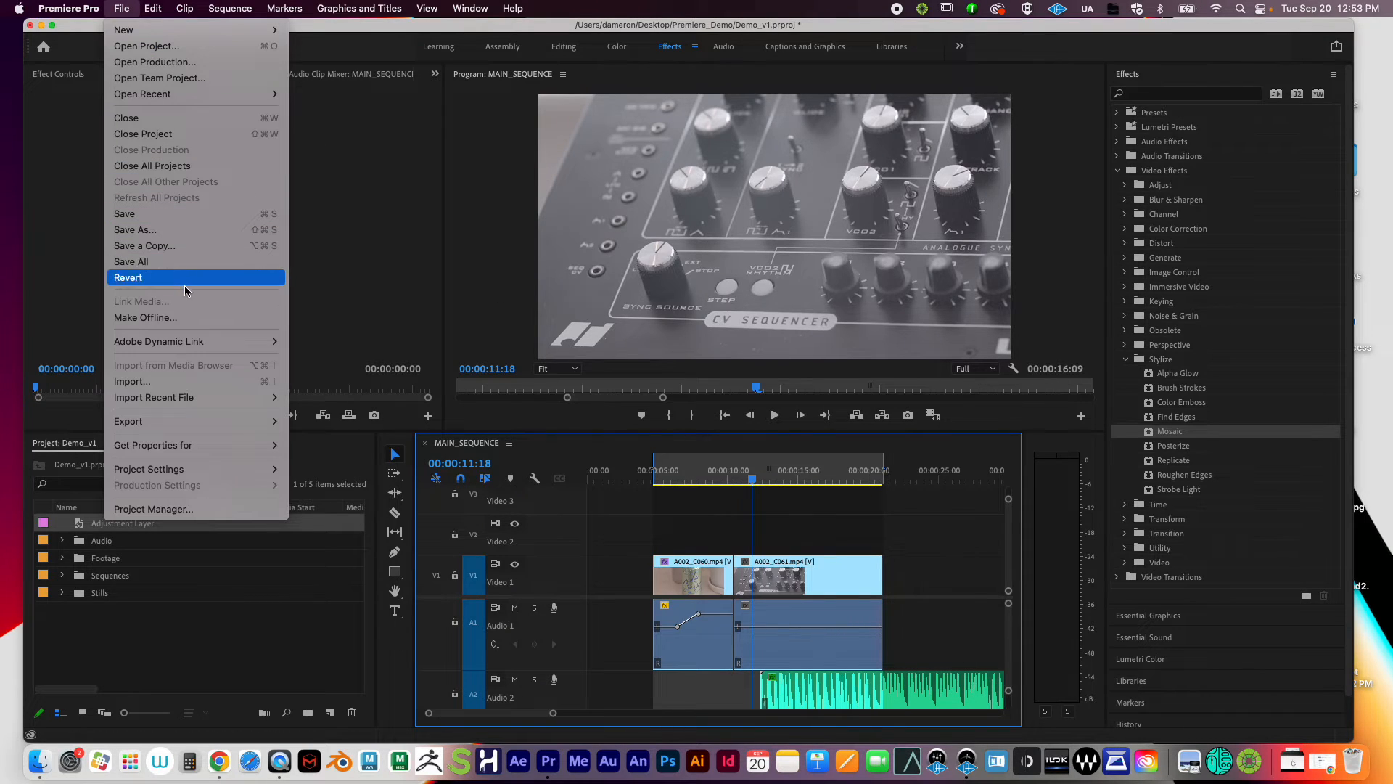
mouse_move(182, 427)
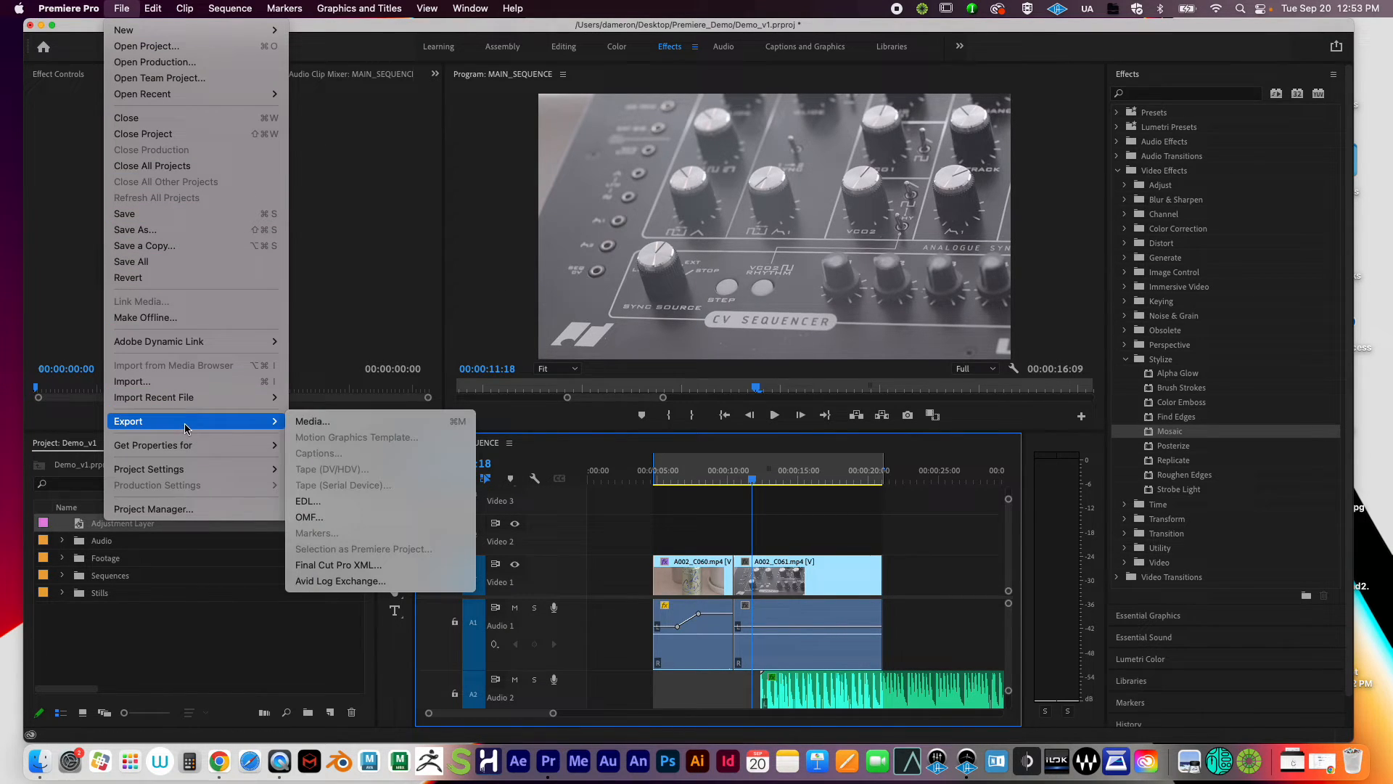
left_click(314, 422)
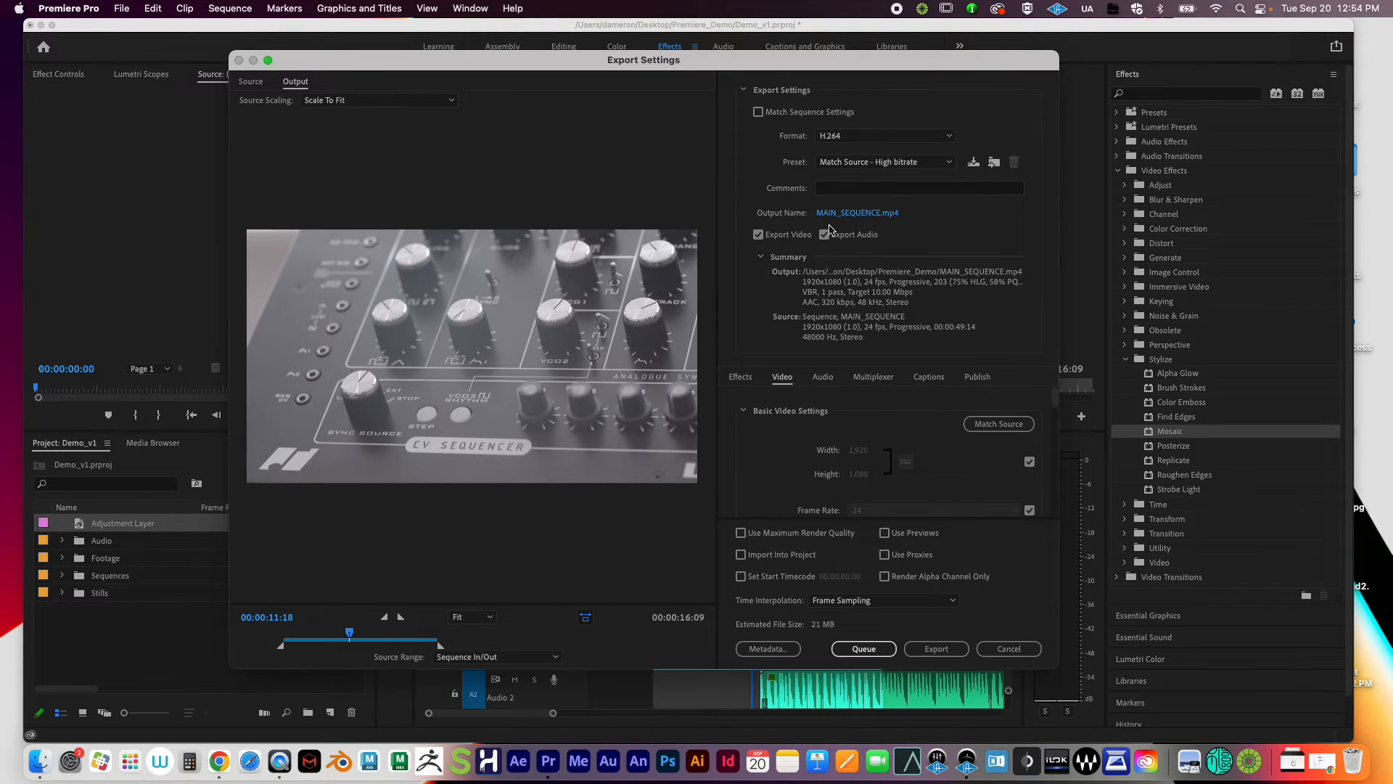
left_click_drag(622, 65, 576, 55)
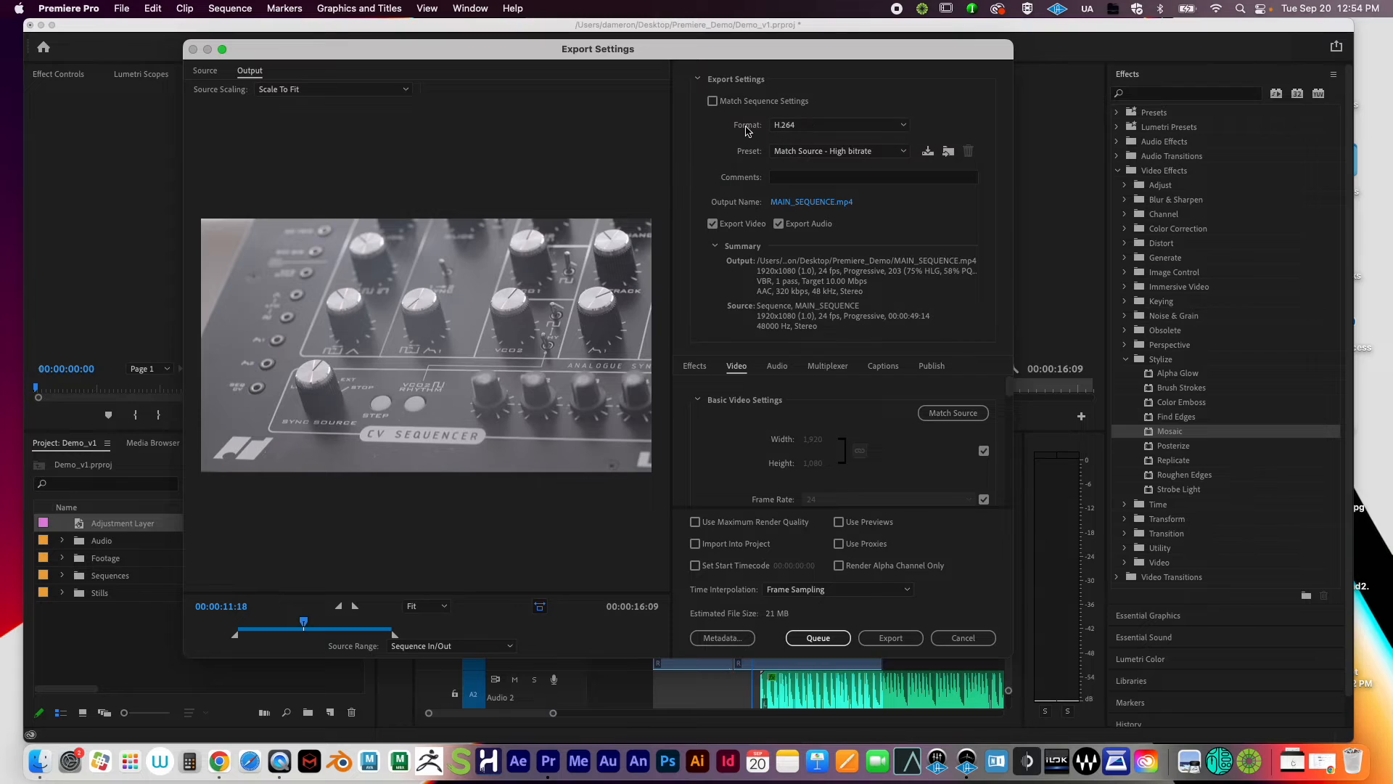
left_click(843, 152)
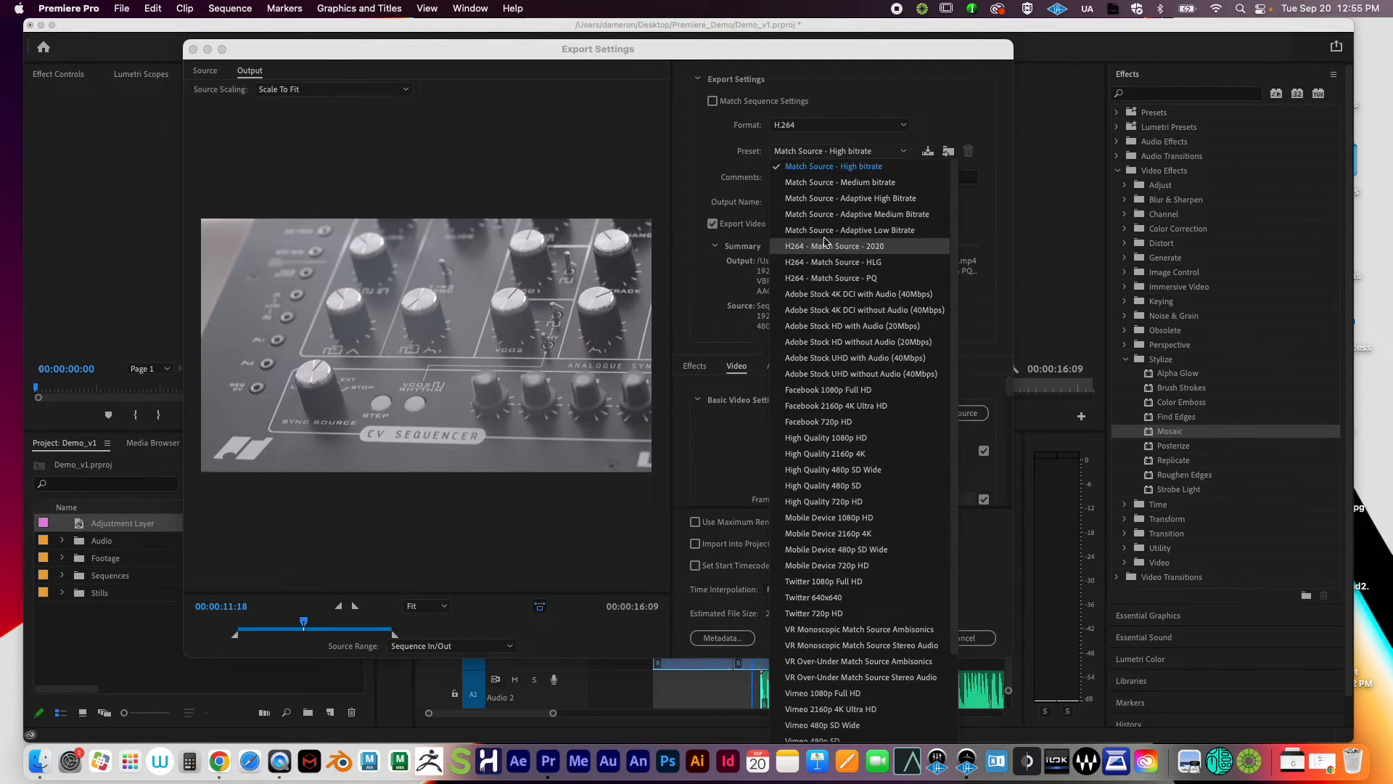
left_click(822, 145)
left_click(822, 148)
scroll(875, 570, "down", 5)
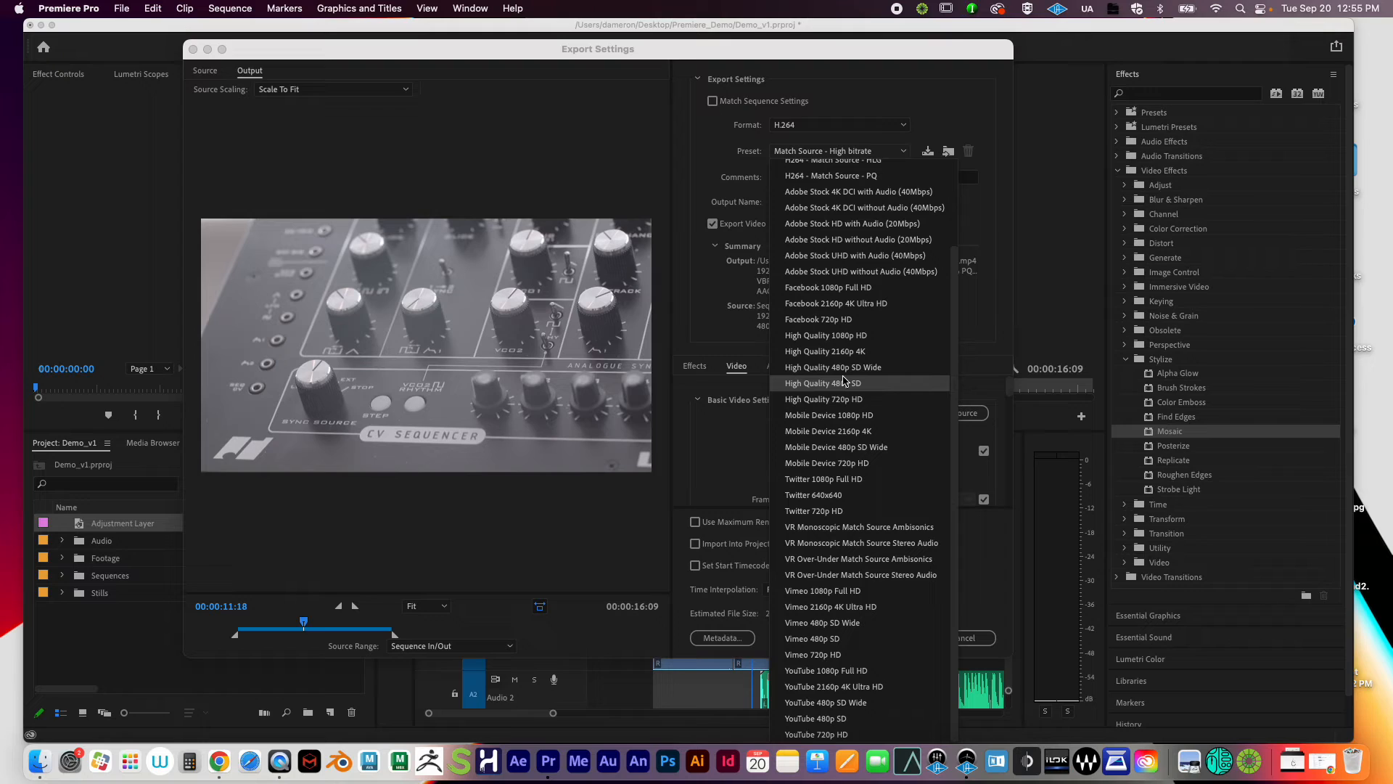
left_click(926, 110)
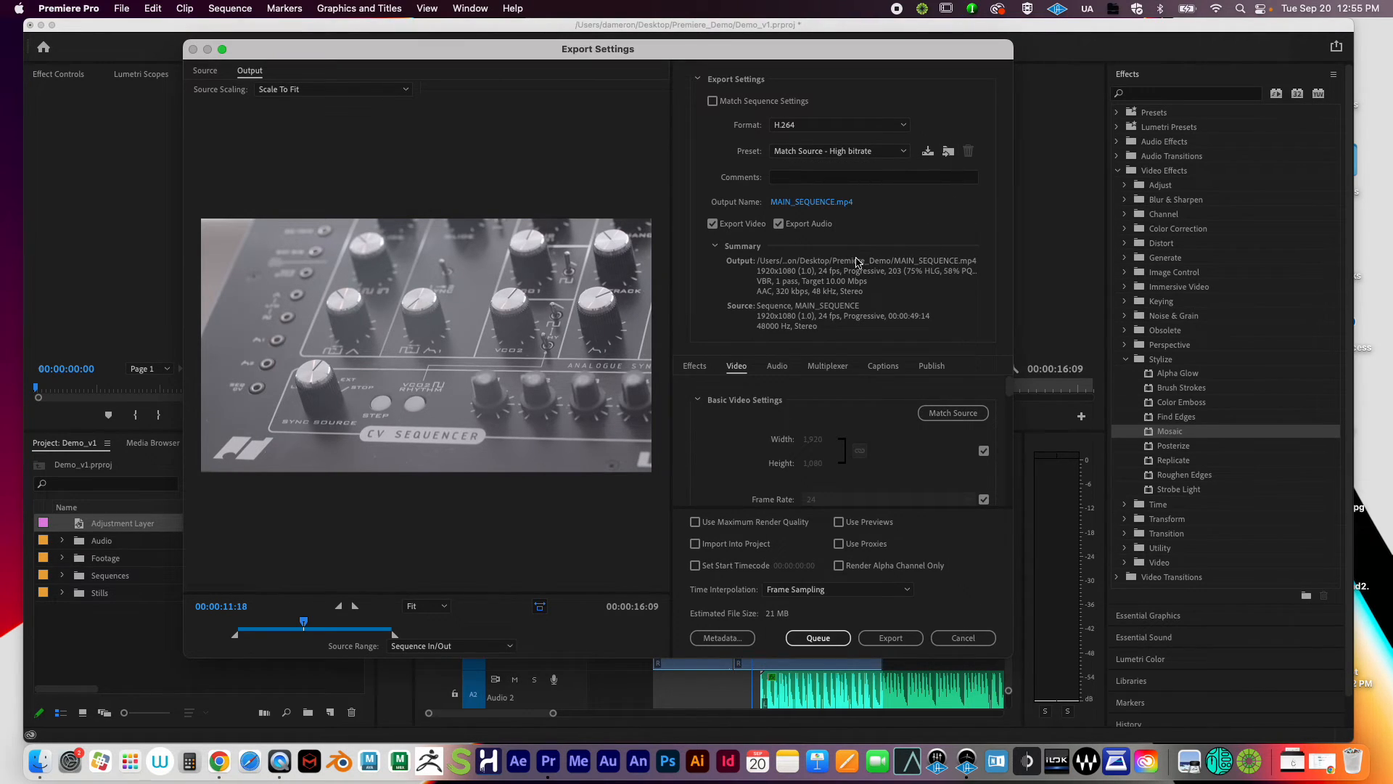
left_click(837, 154)
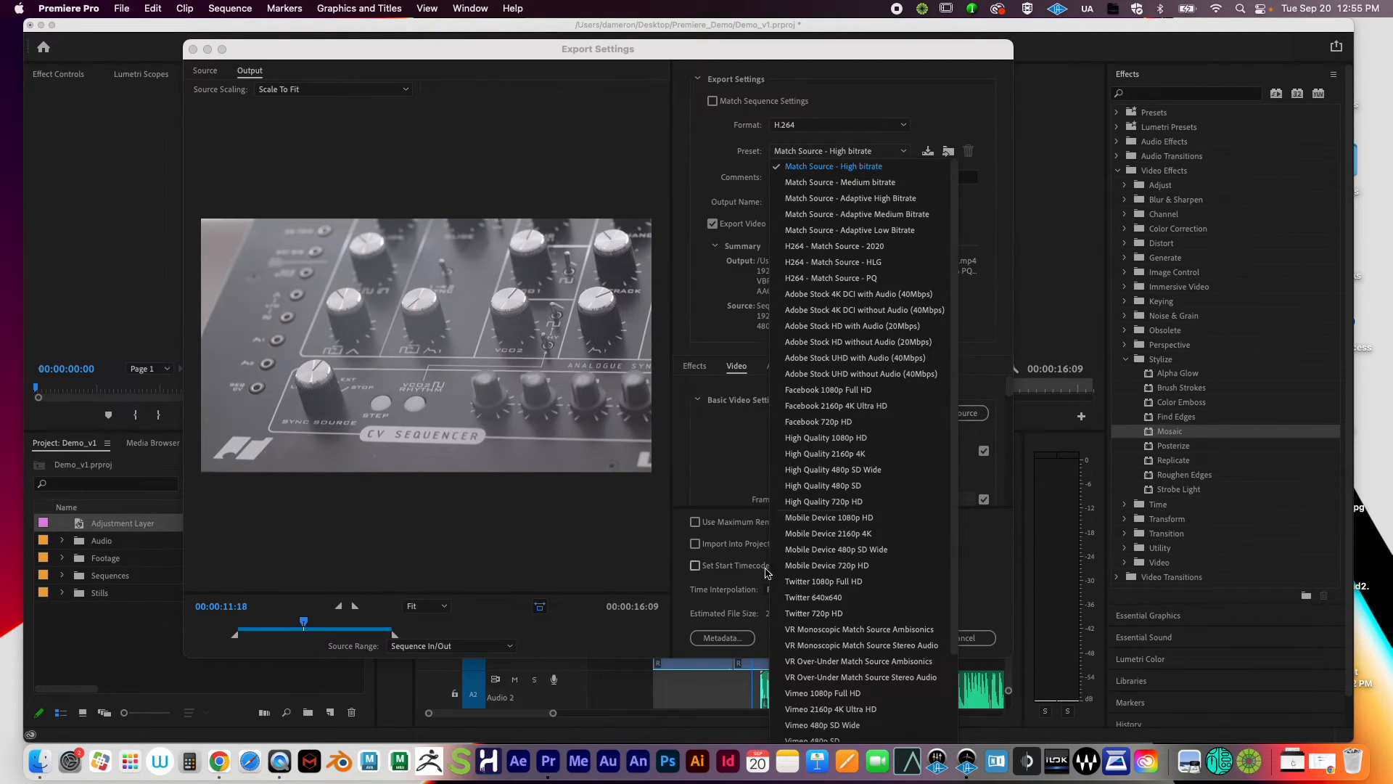
left_click(996, 350)
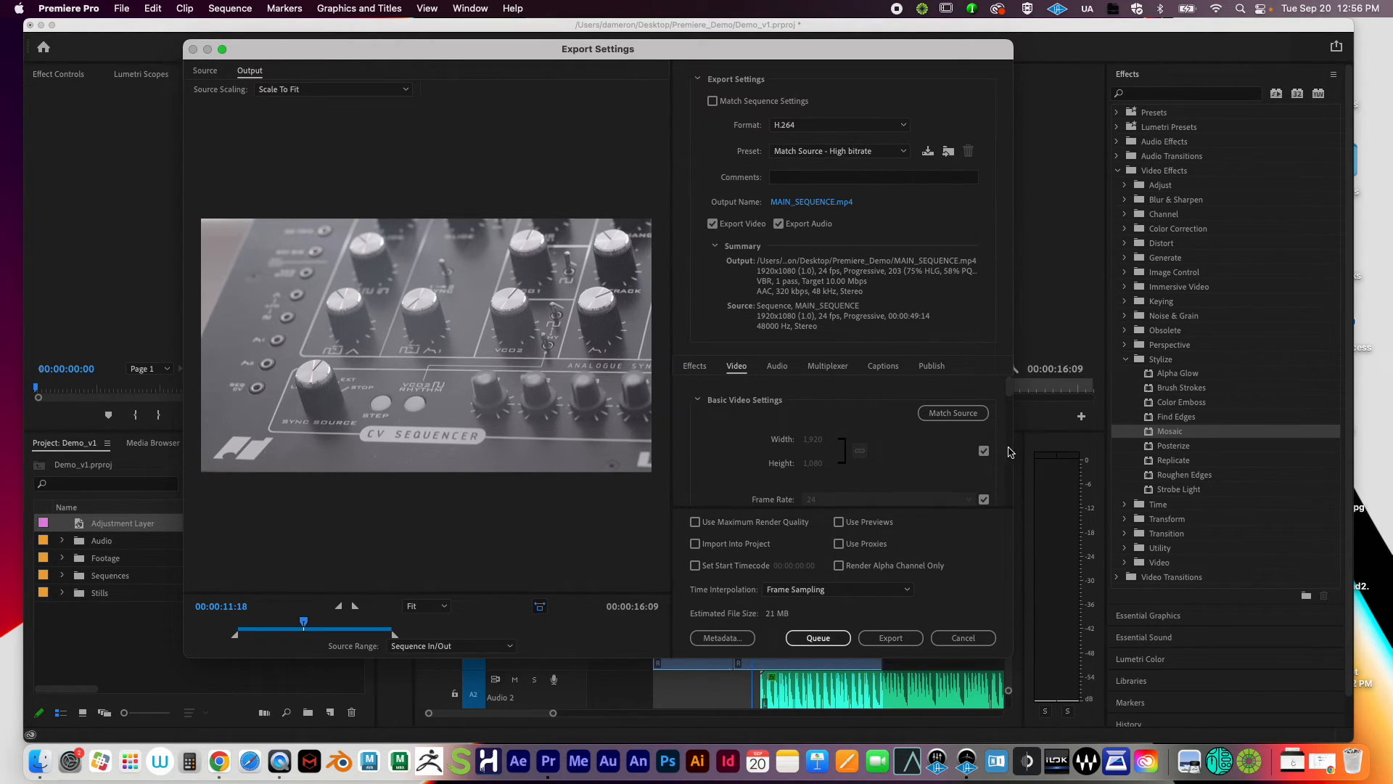
Step: Create a new Renders folder from the export output Save dialog
left_click(791, 204)
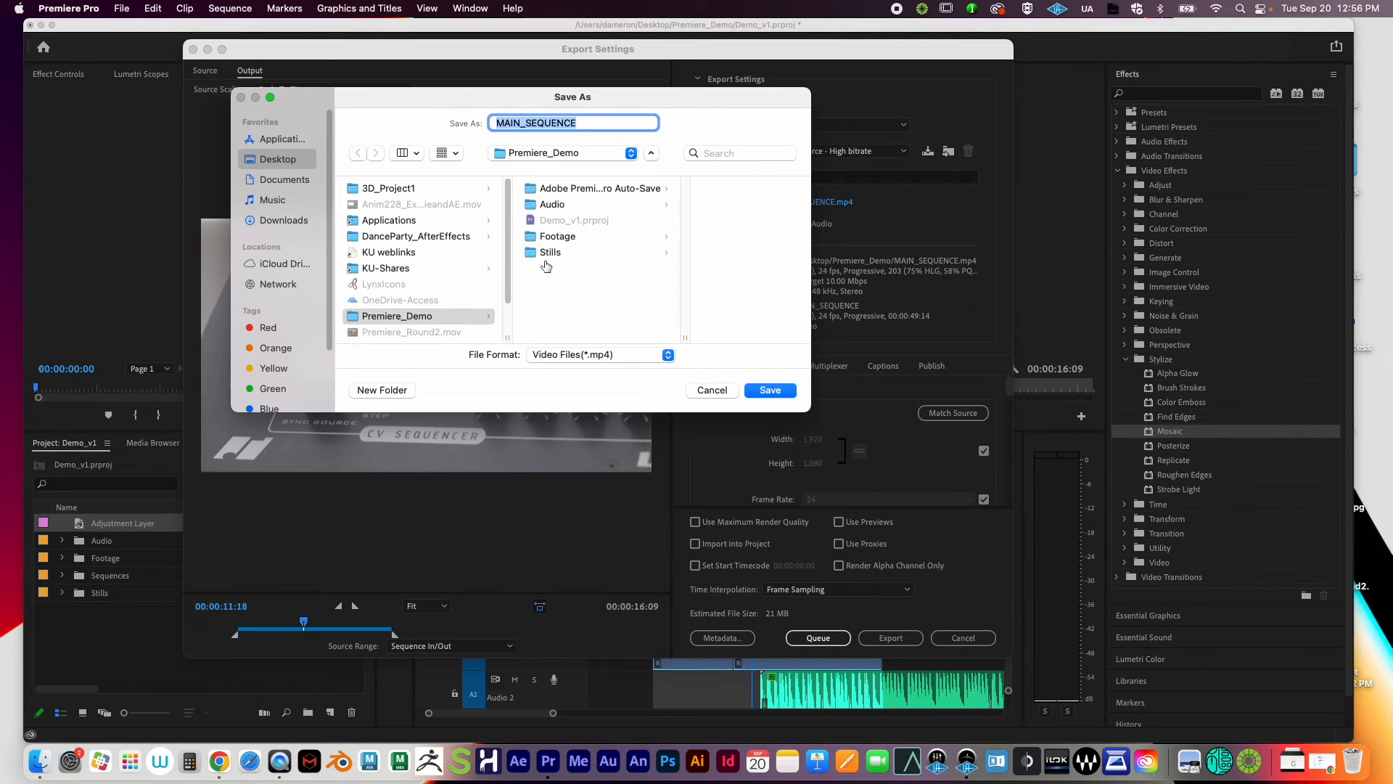
left_click(386, 393)
type("R")
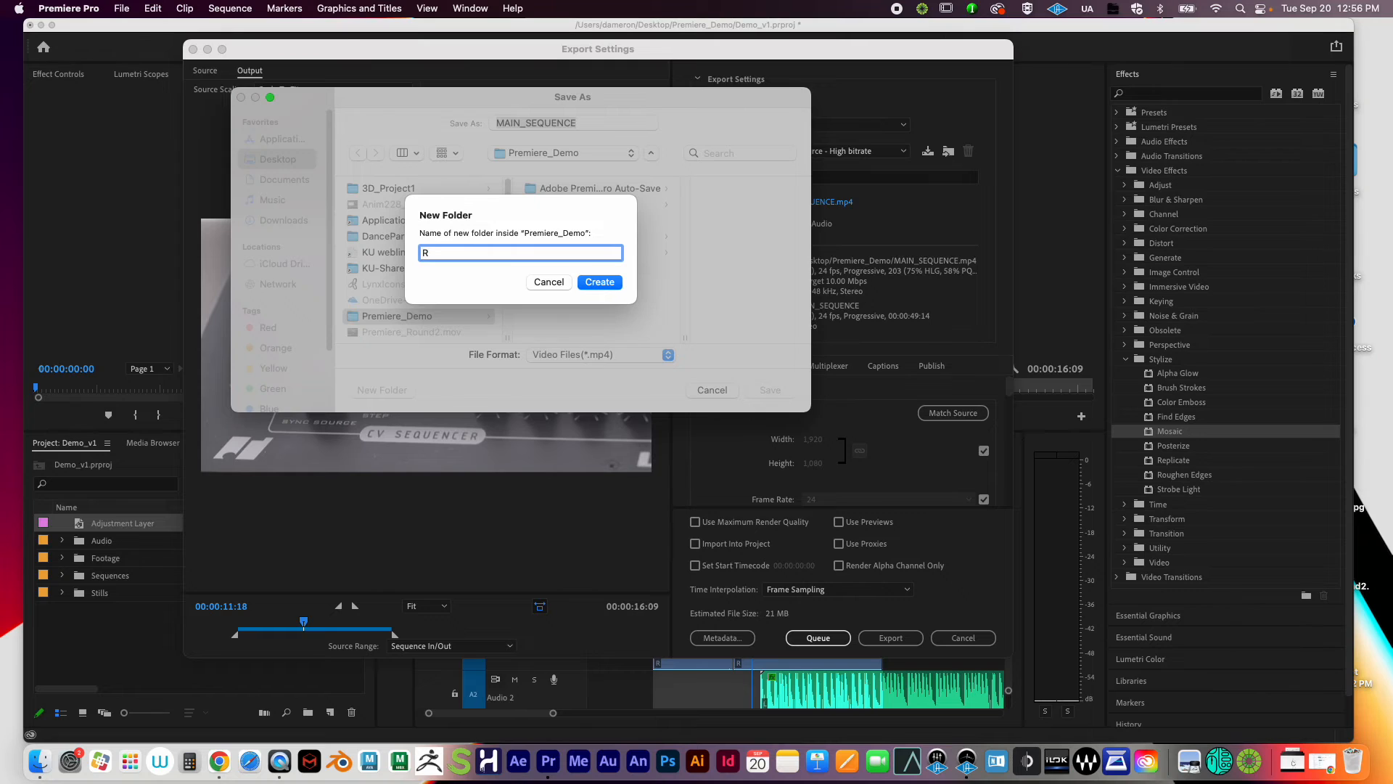
left_click(554, 282)
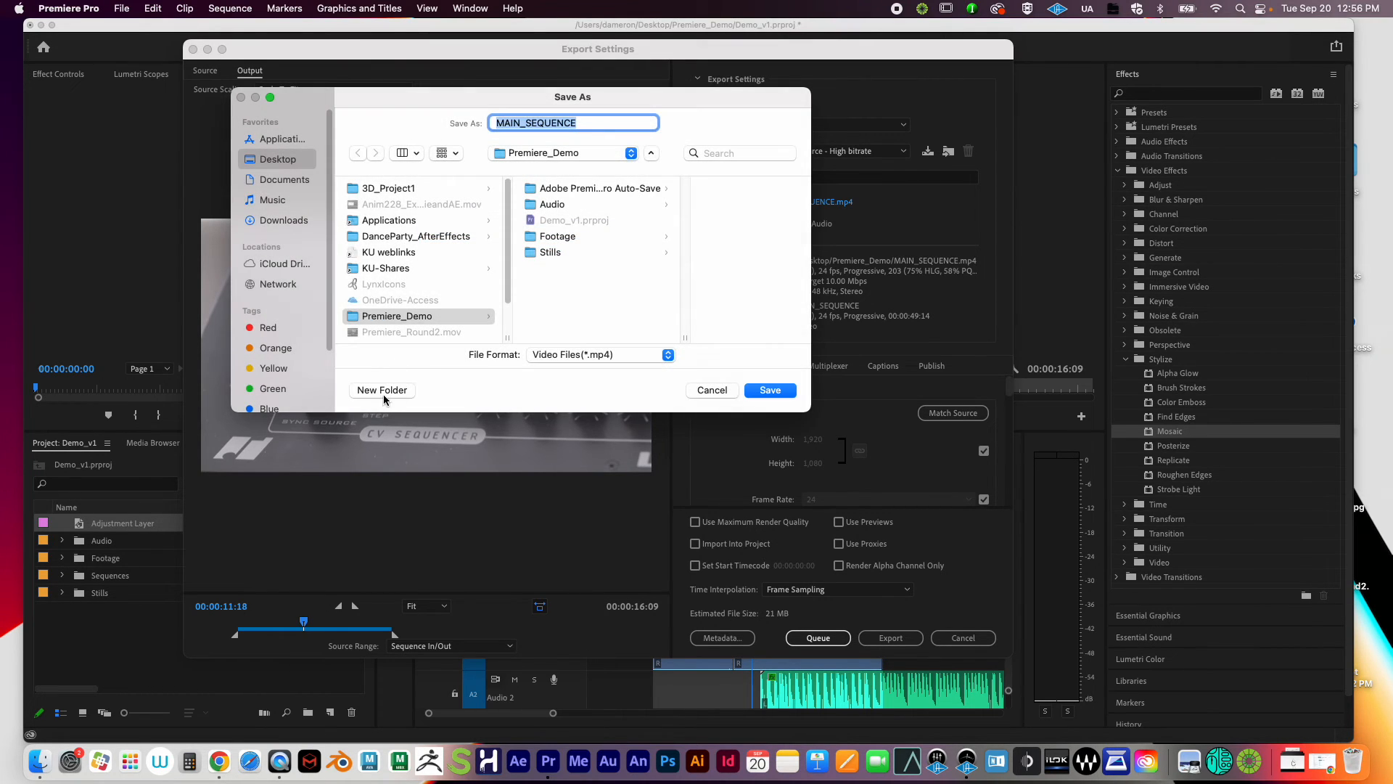
left_click(389, 392)
type("Re")
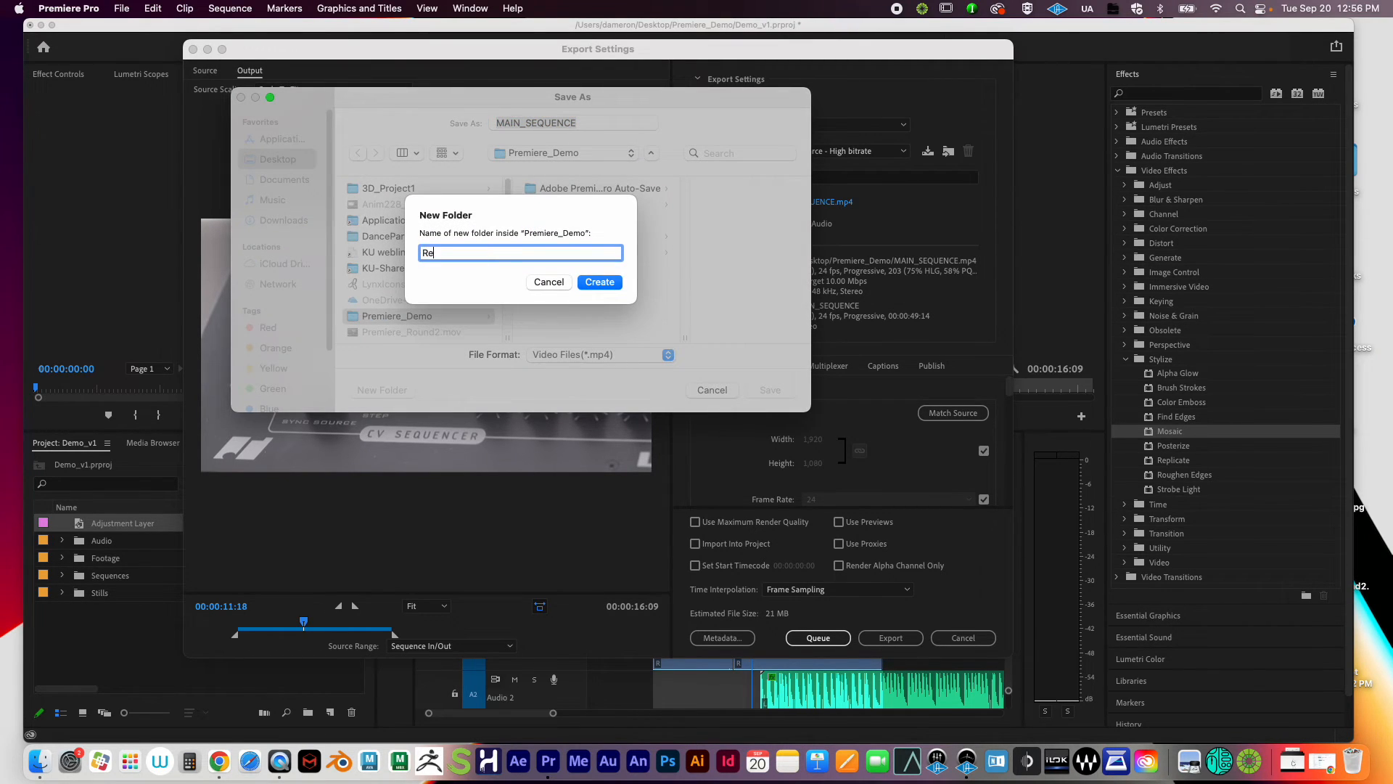
type("nders")
left_click(612, 283)
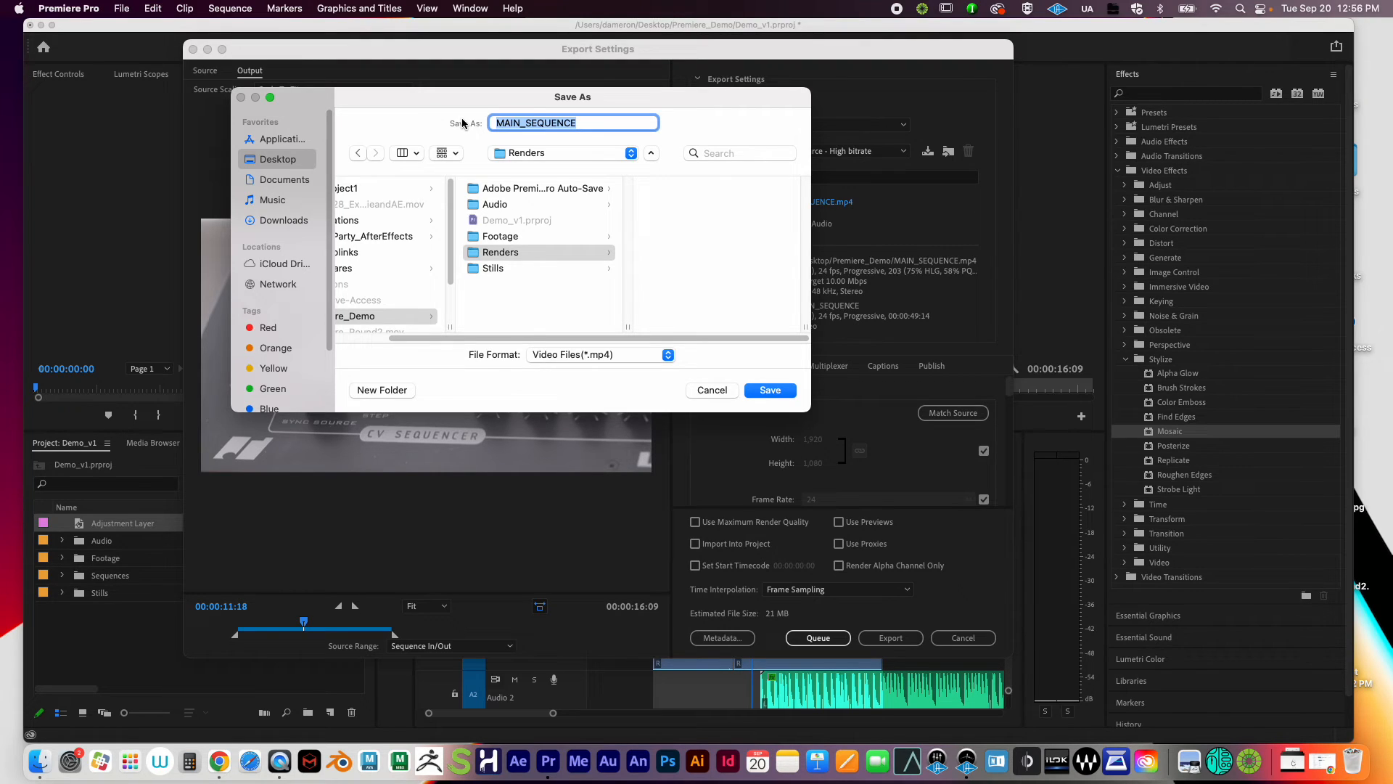
Step: Name the export PremiereDemo_v1.mp4 and save it into the Renders folder
type("PremiereDem")
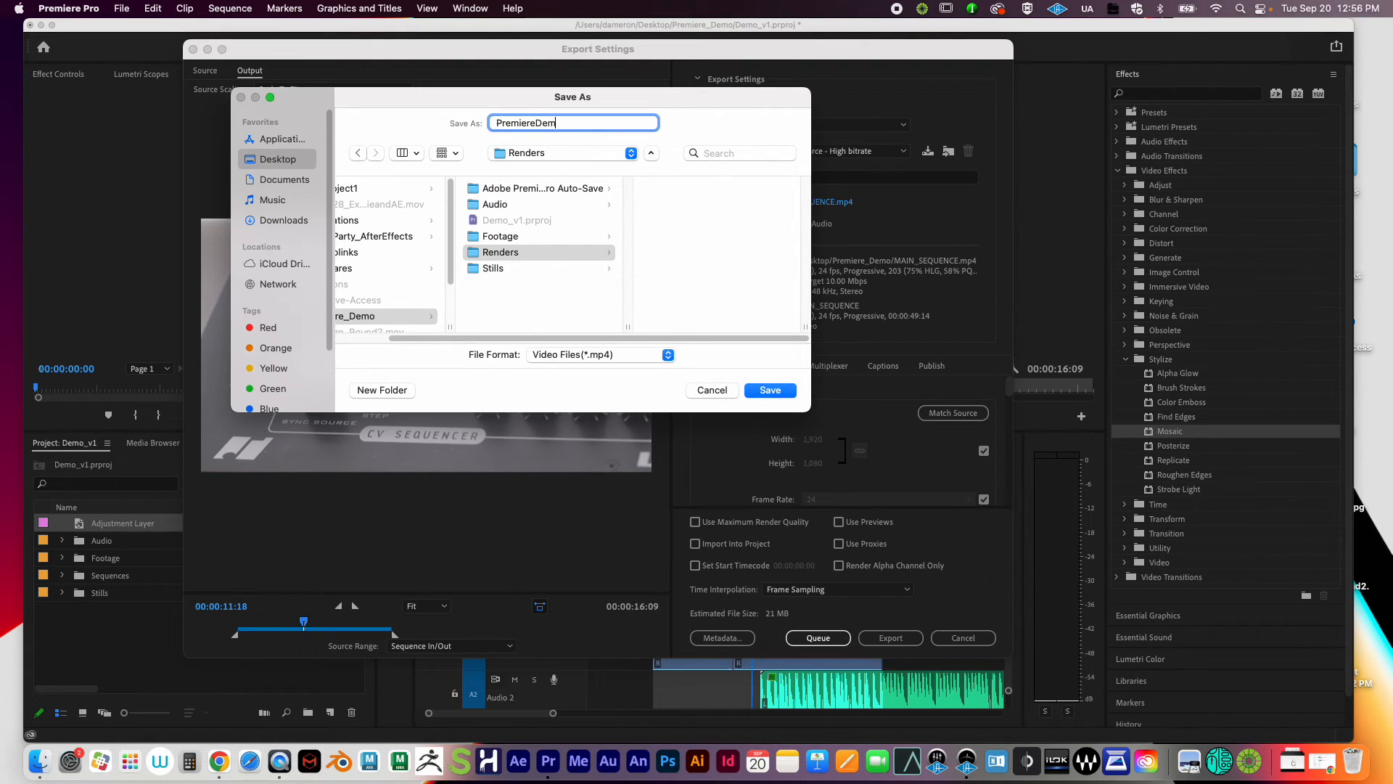
type("o_v1")
double_click(555, 126)
left_click(586, 122)
left_click(778, 392)
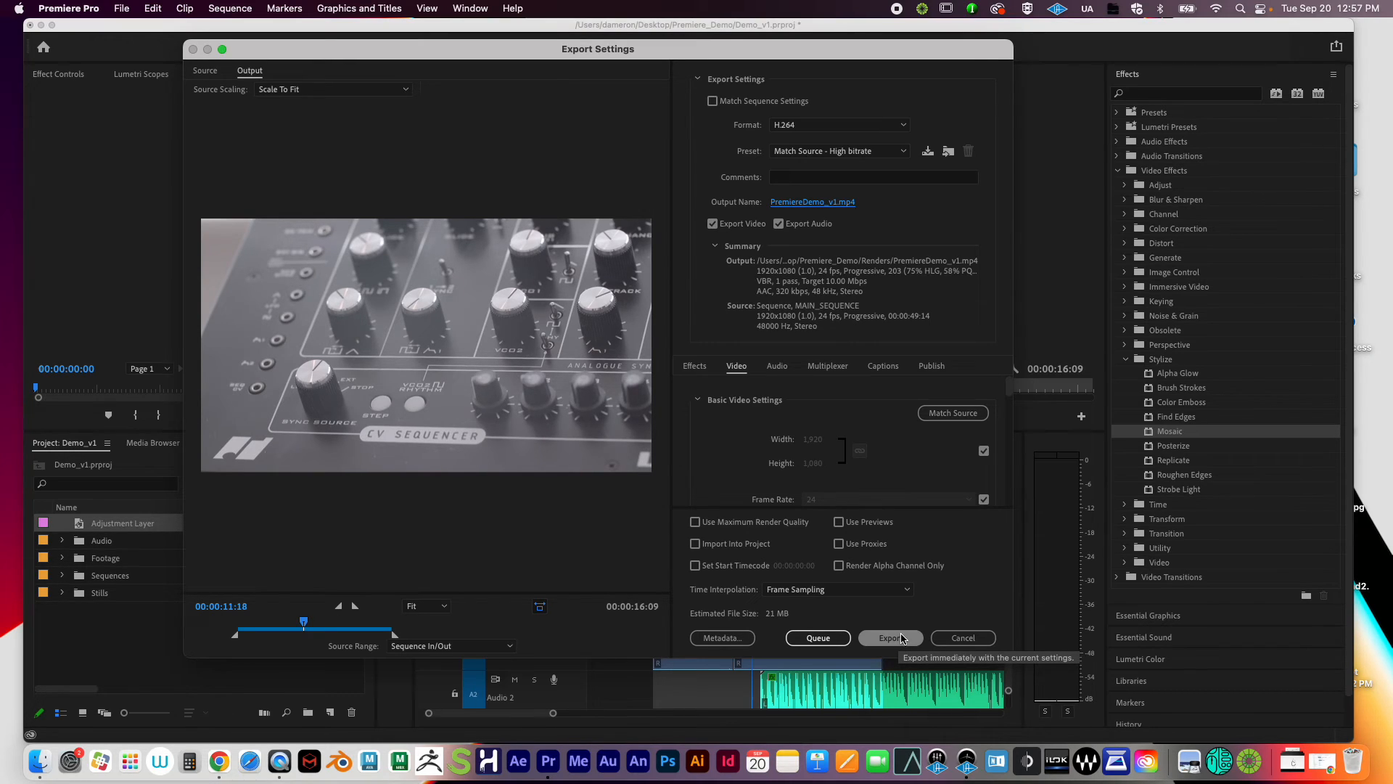
Step: Start the pending export, then reopen the Media export settings for MAIN_SEQUENCE
left_click(902, 638)
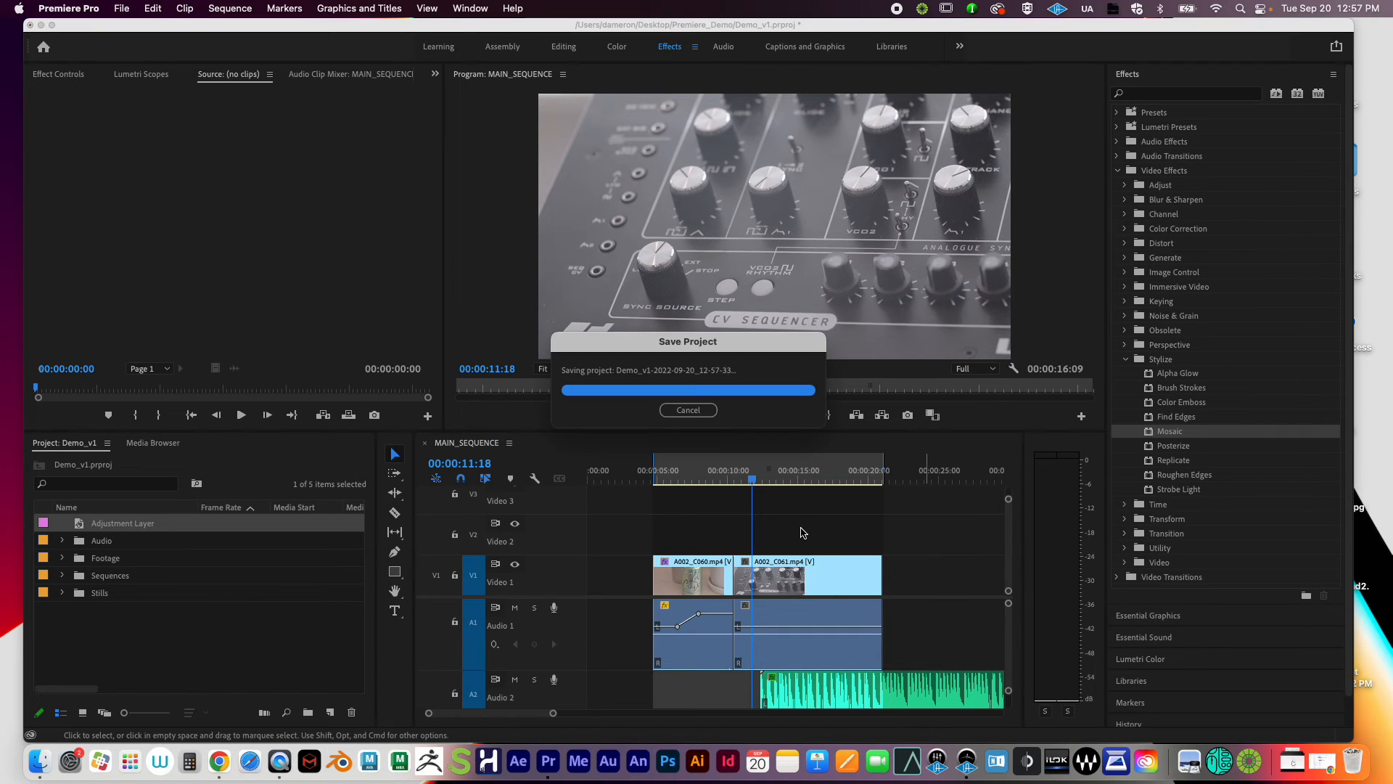
left_click(121, 8)
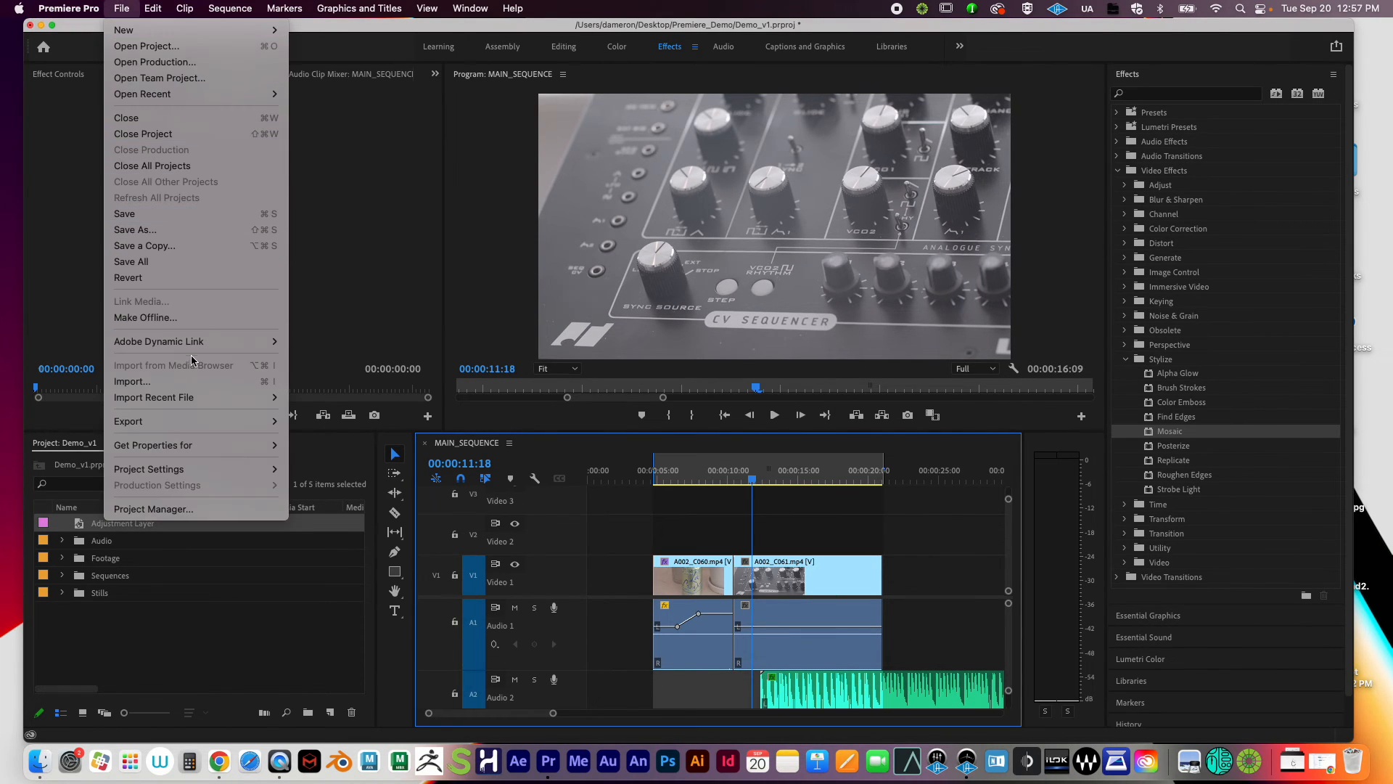
mouse_move(183, 422)
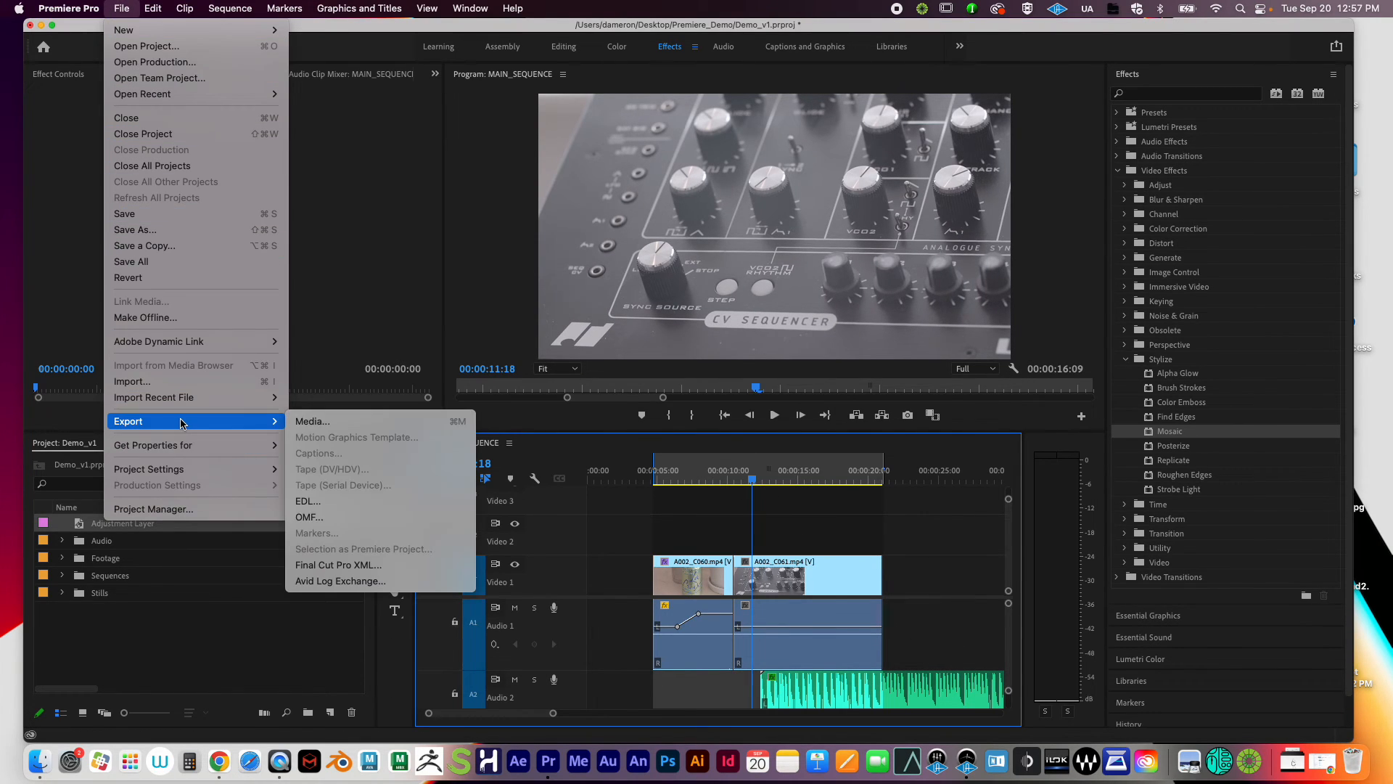
left_click(324, 429)
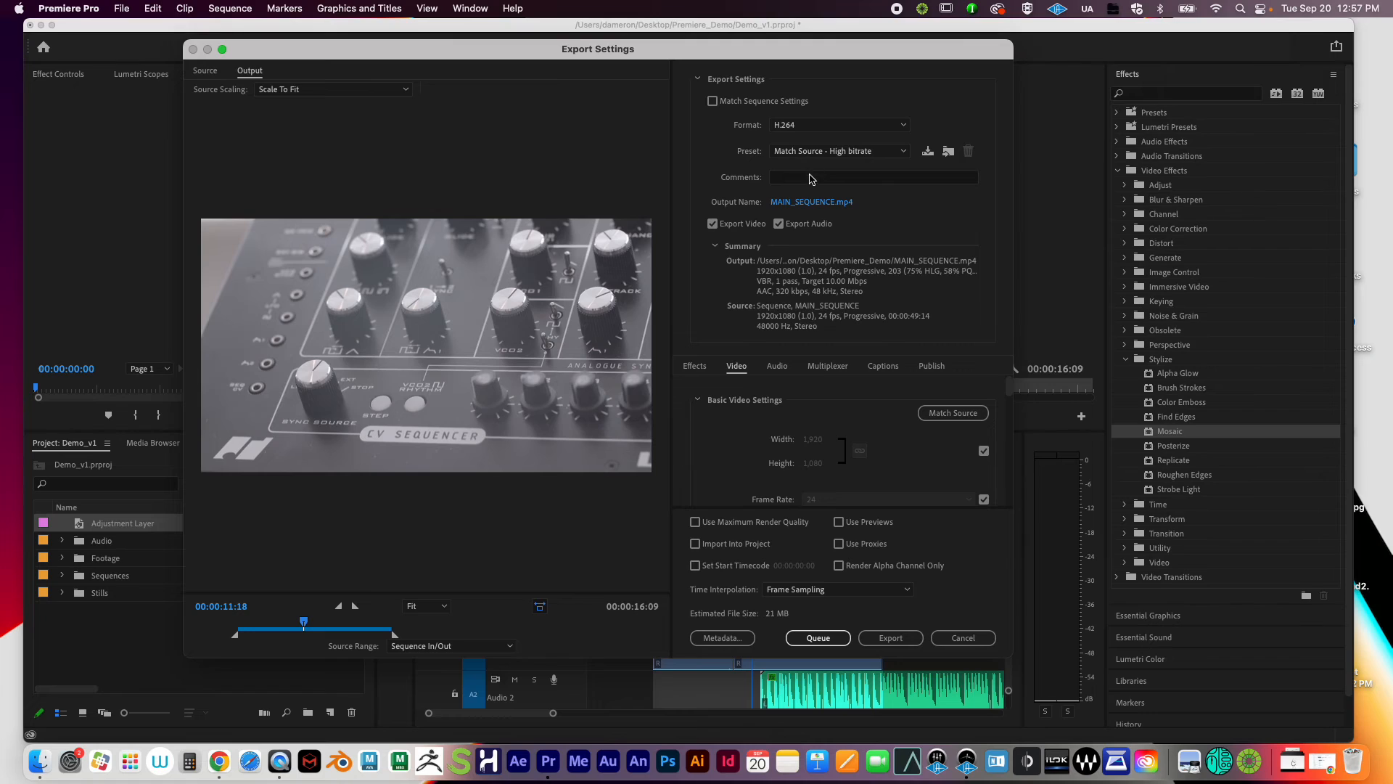
Step: Rename the output to MAIN_SEQUENCE_v1.mp4 and save it into the Renders folder
left_click(802, 203)
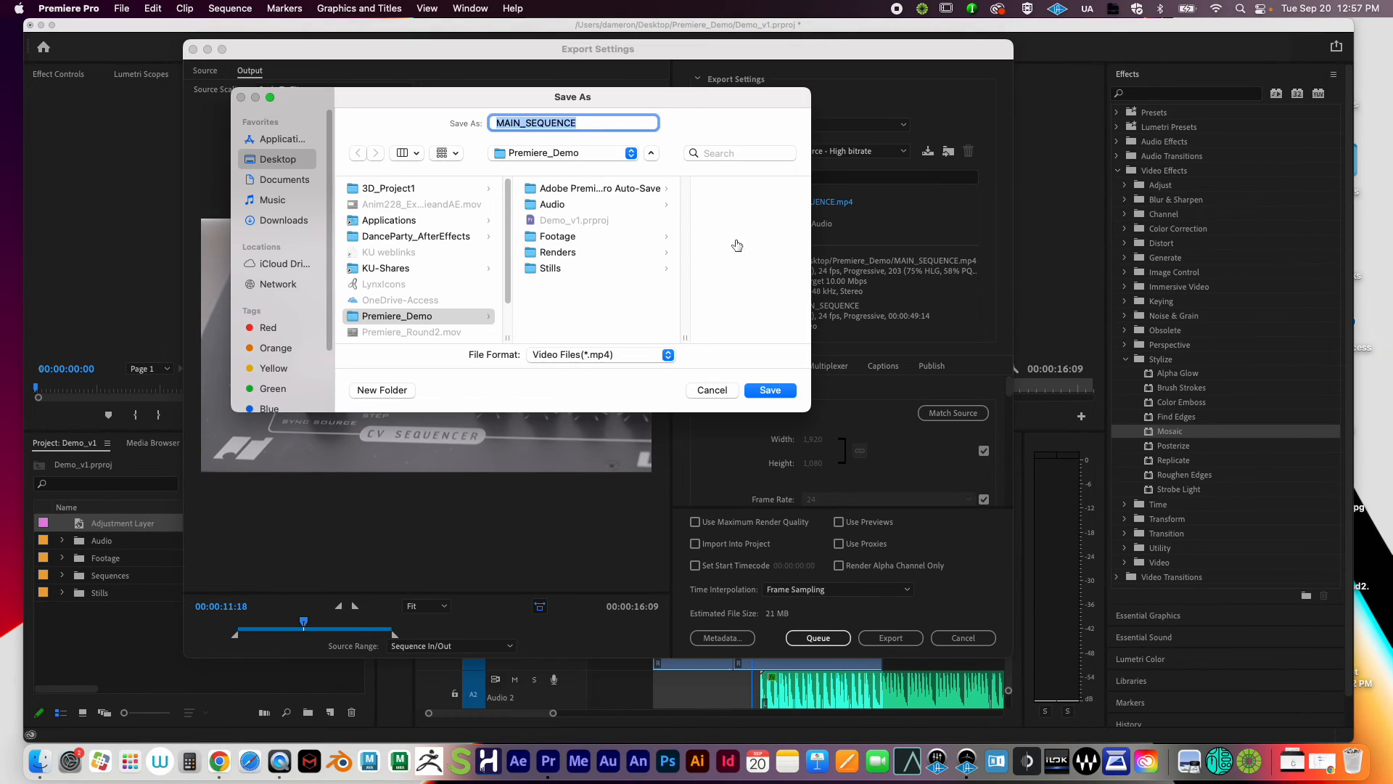
left_click(558, 252)
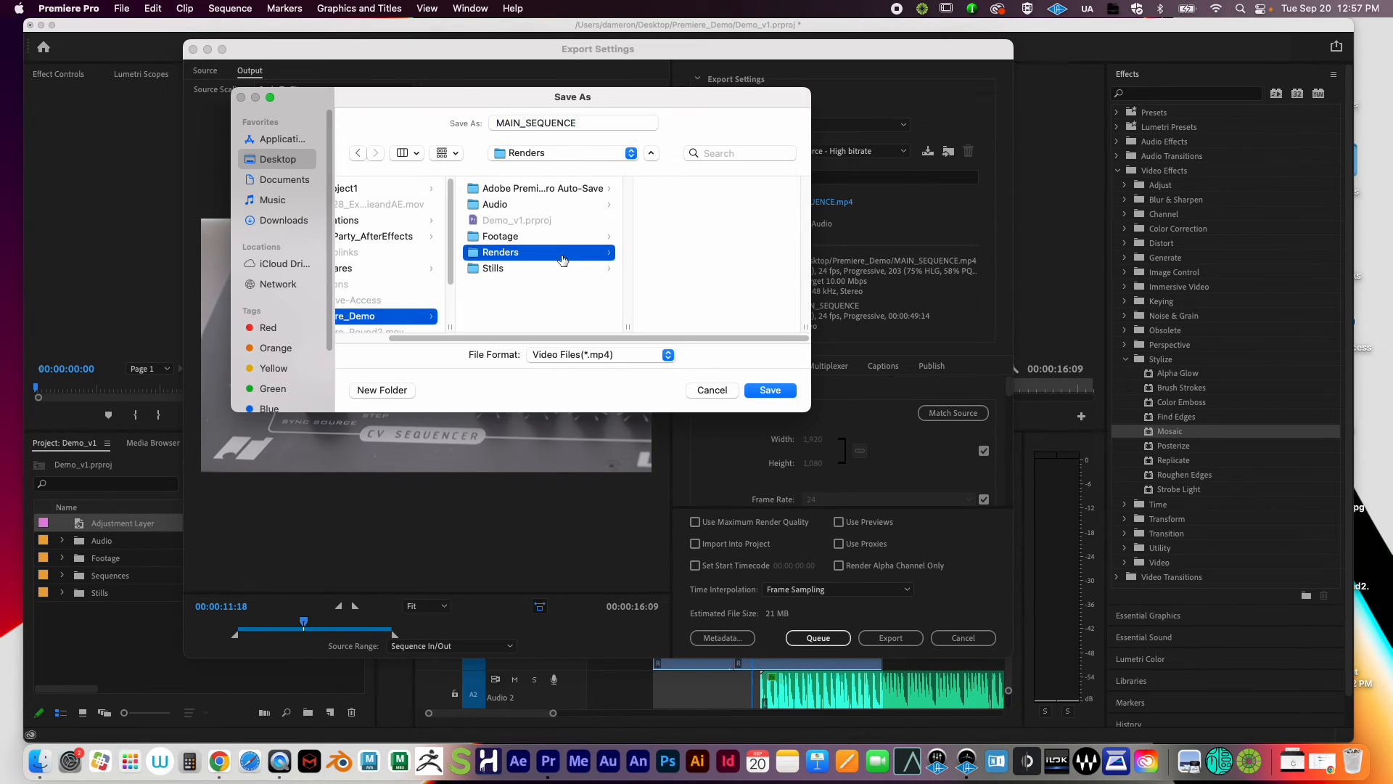
left_click(593, 123)
type("_v1")
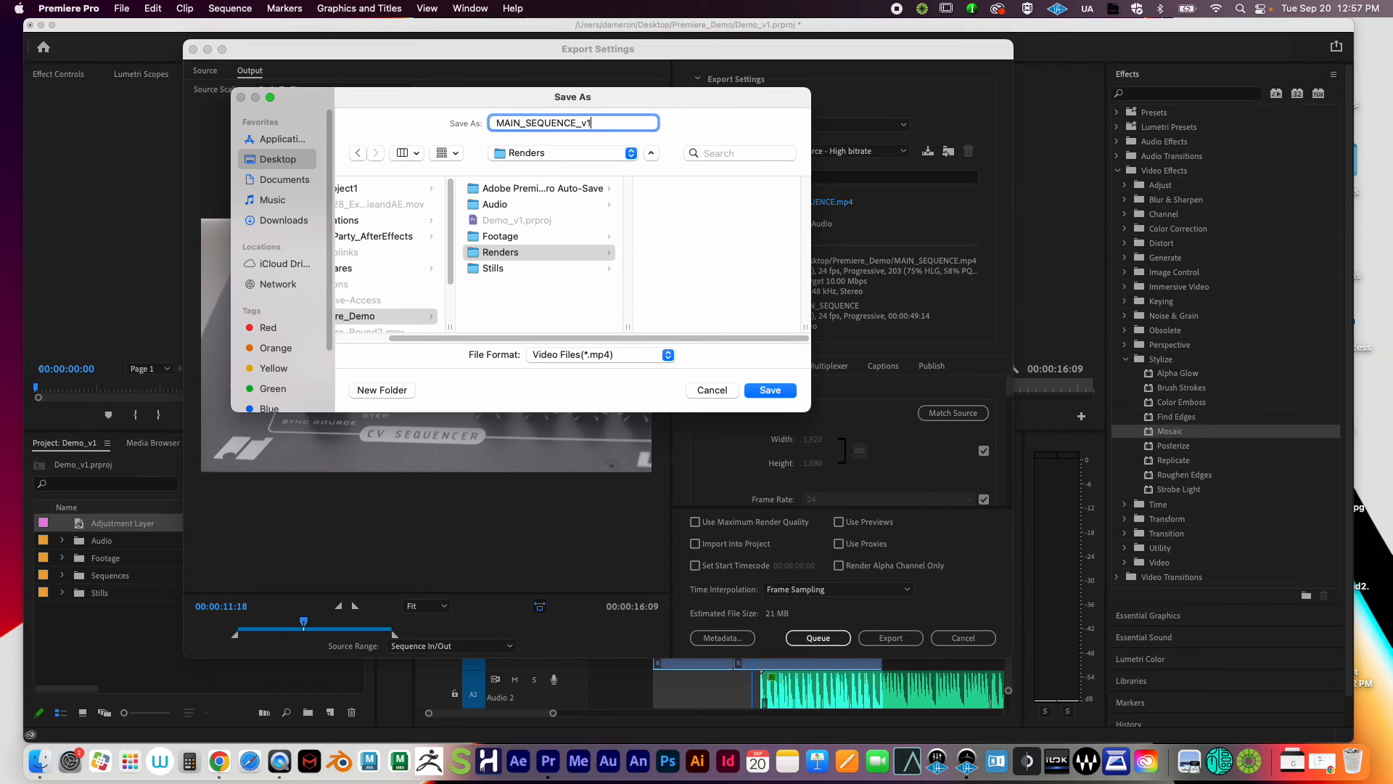
left_click(774, 391)
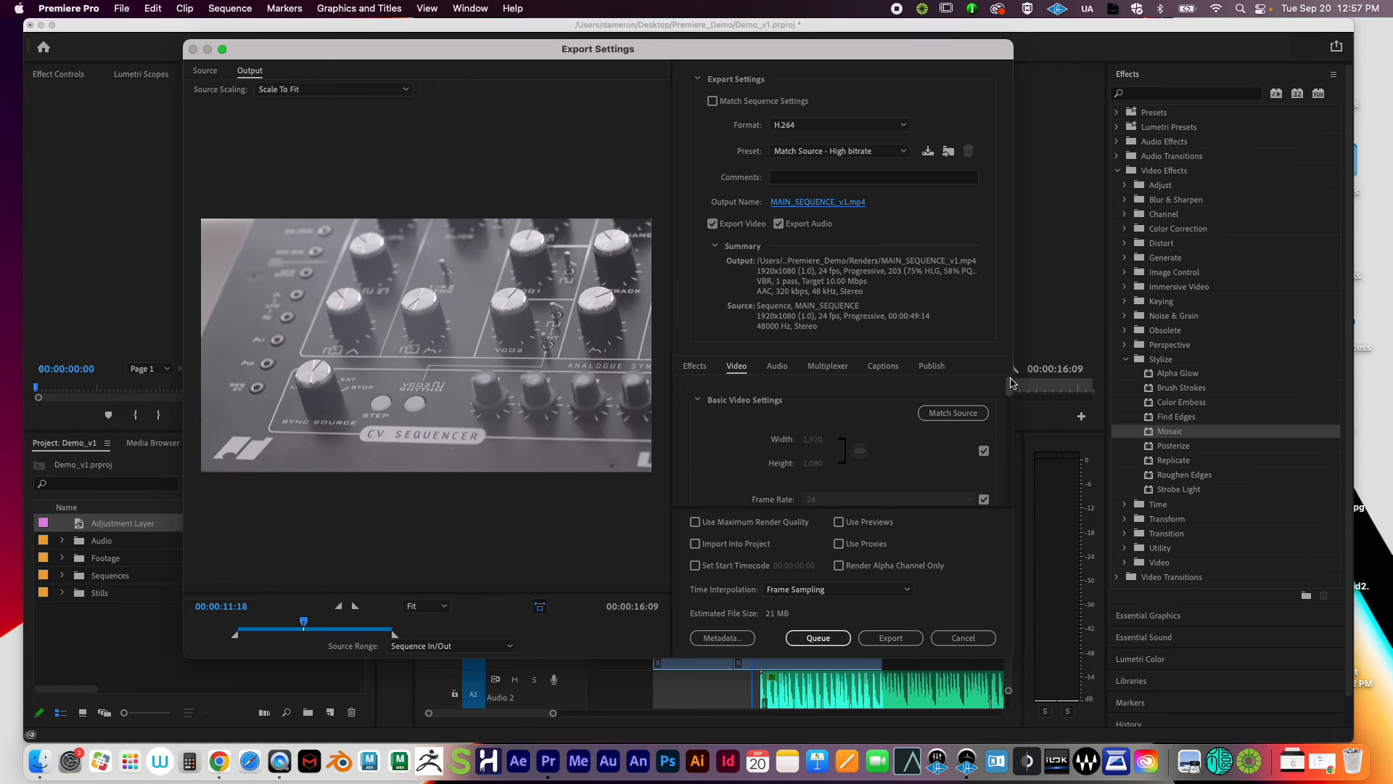
left_click_drag(1011, 384, 1013, 404)
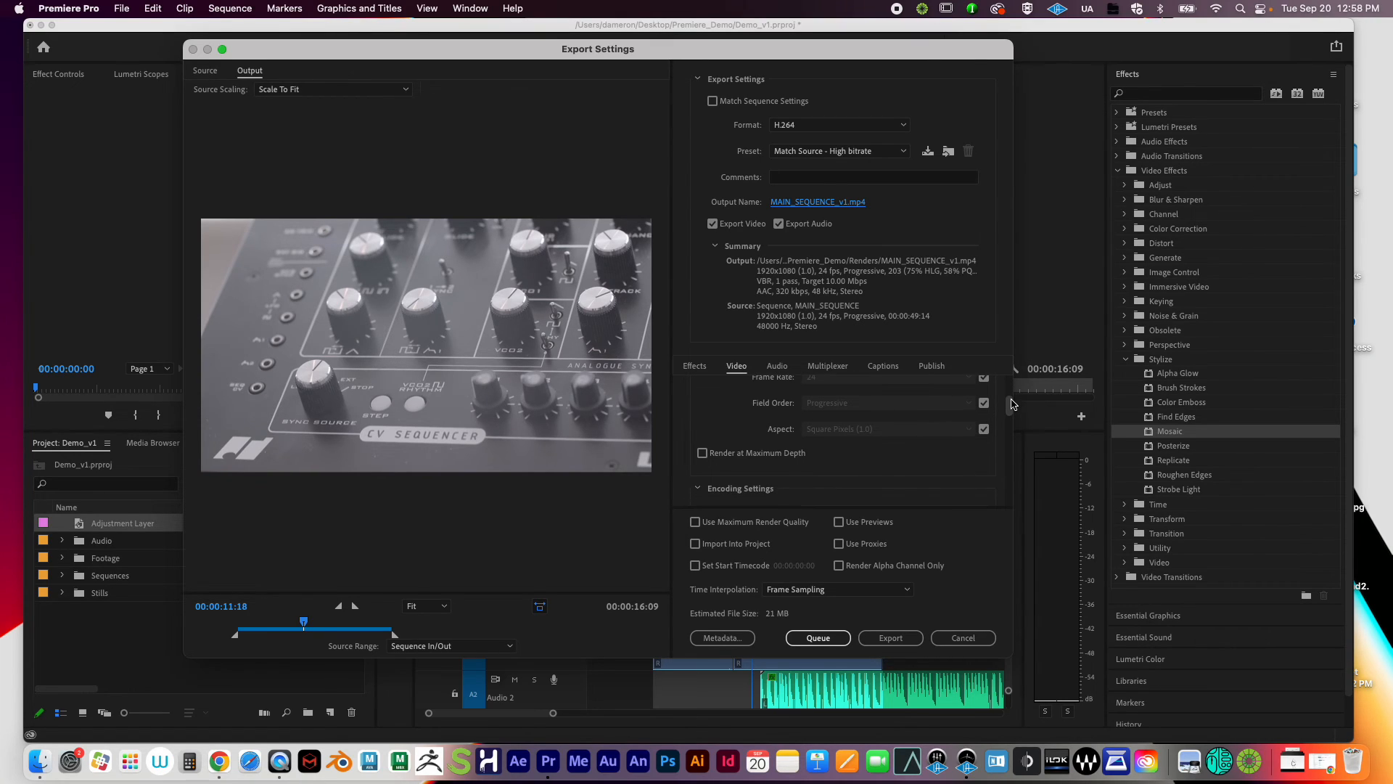
Step: Enable Use Maximum Render Quality and Render at Maximum Depth, then export MAIN_SEQUENCE_v1.mp4
left_click(695, 523)
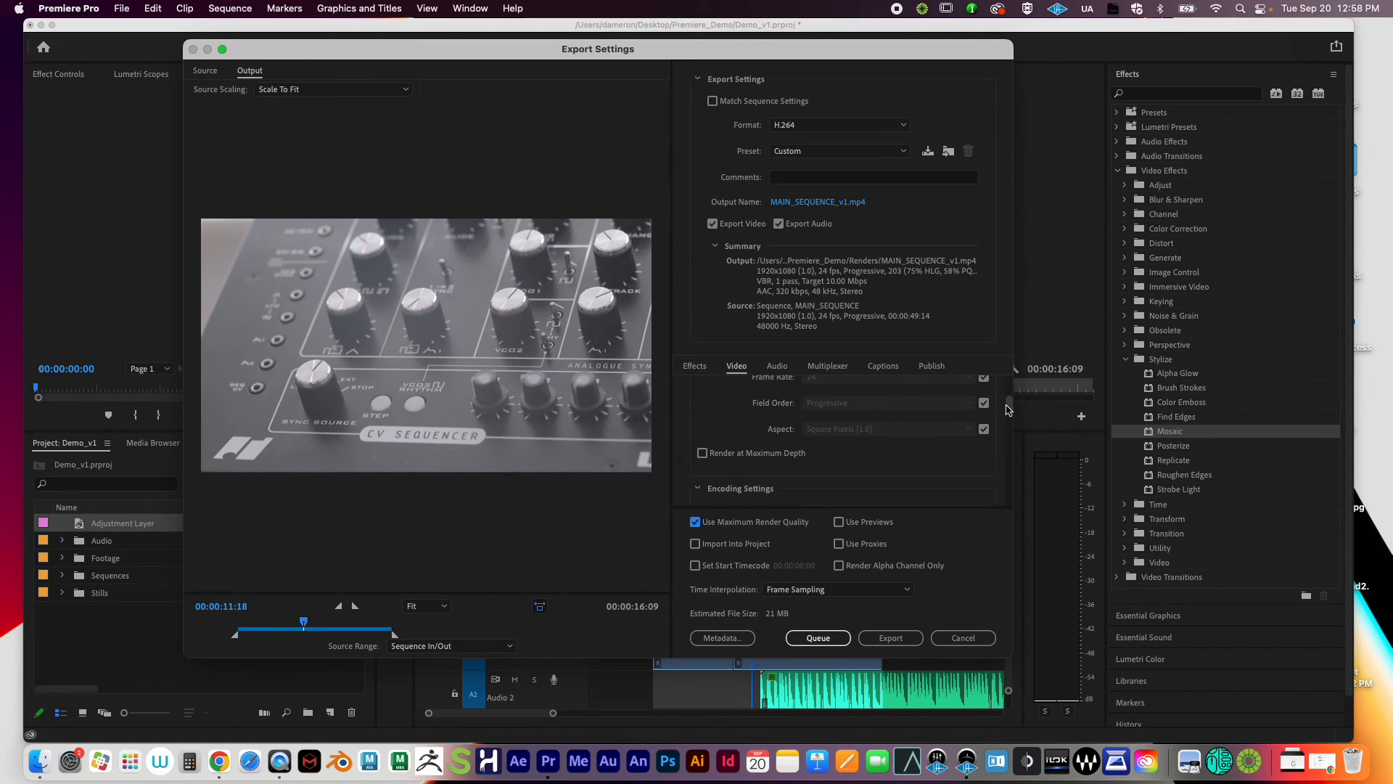
mouse_move(1009, 408)
left_mouse_down()
mouse_move(1011, 386)
mouse_move(1014, 408)
left_mouse_up()
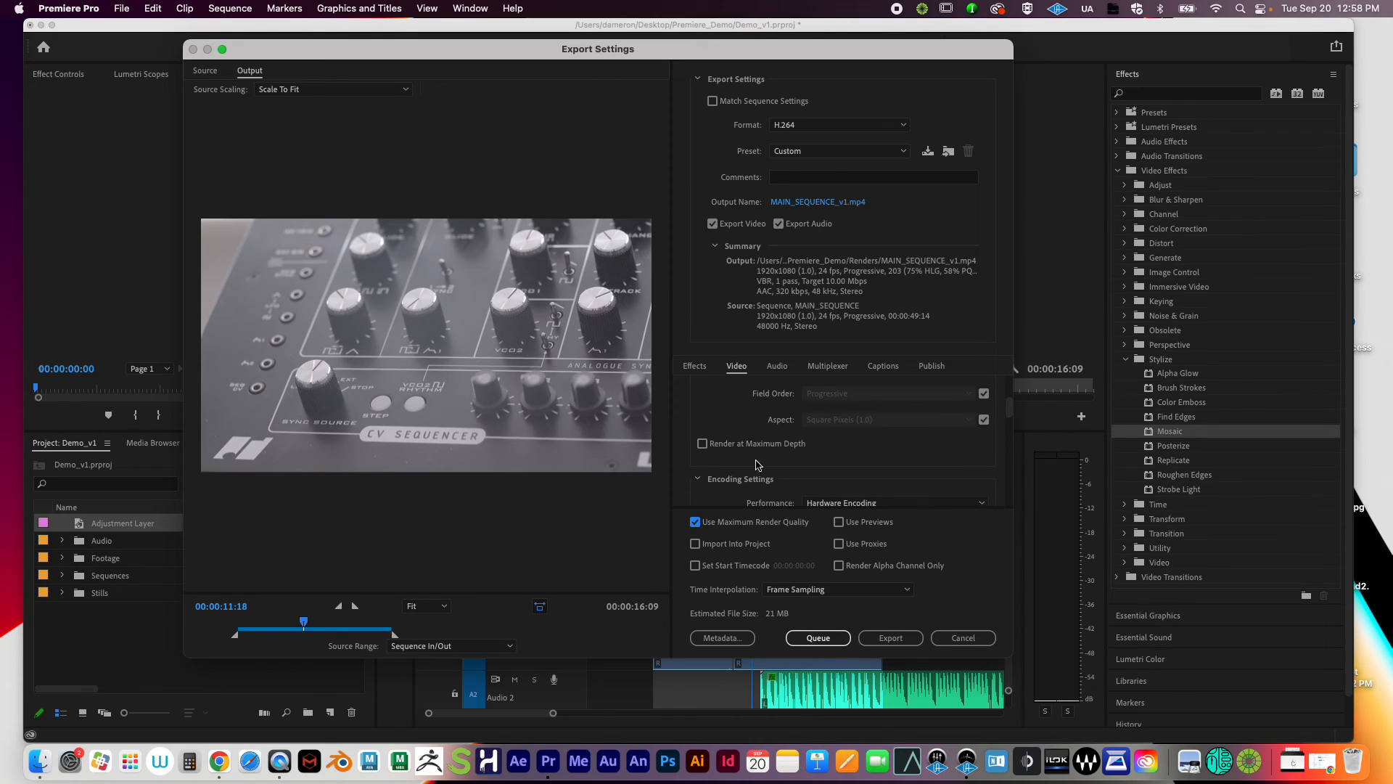
left_click(702, 444)
mouse_move(1011, 413)
left_mouse_down()
mouse_move(1018, 440)
mouse_move(1025, 409)
left_mouse_up()
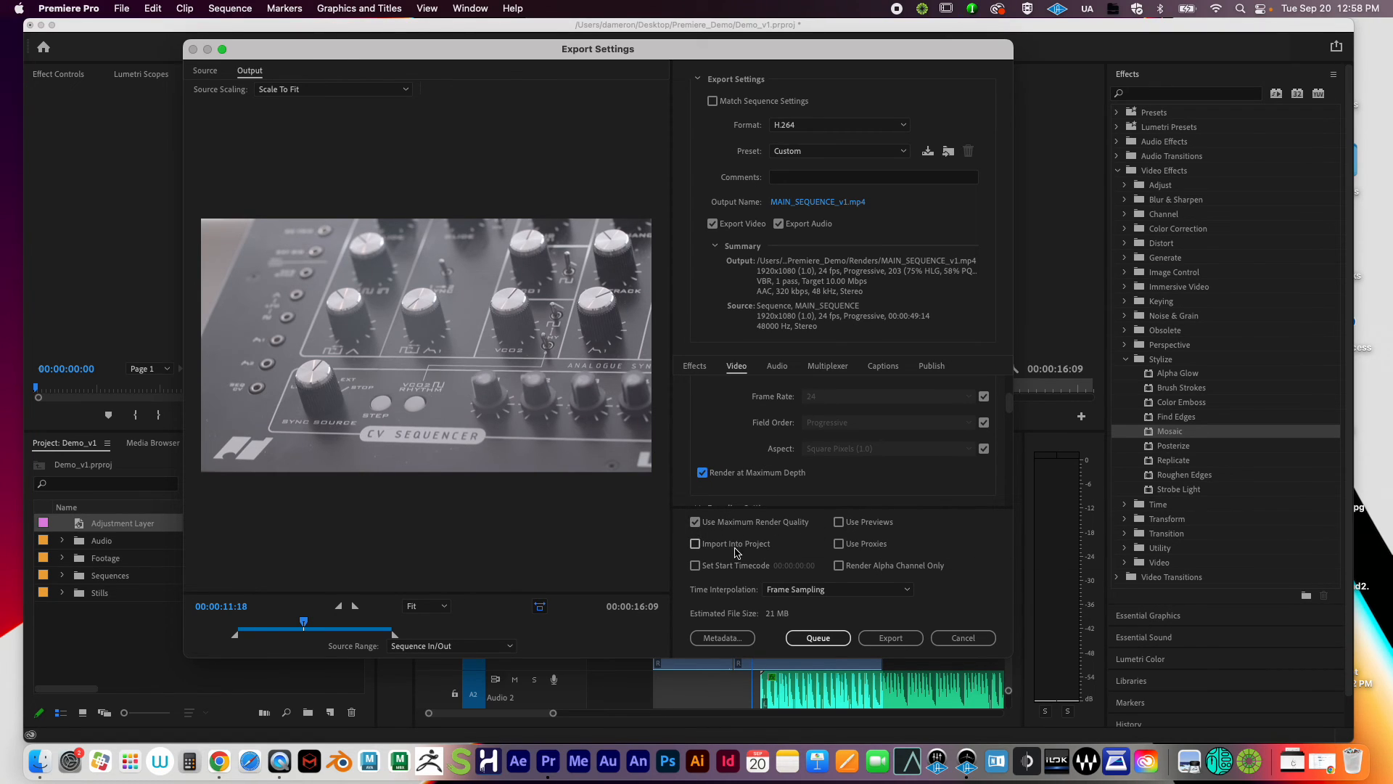
left_click(897, 638)
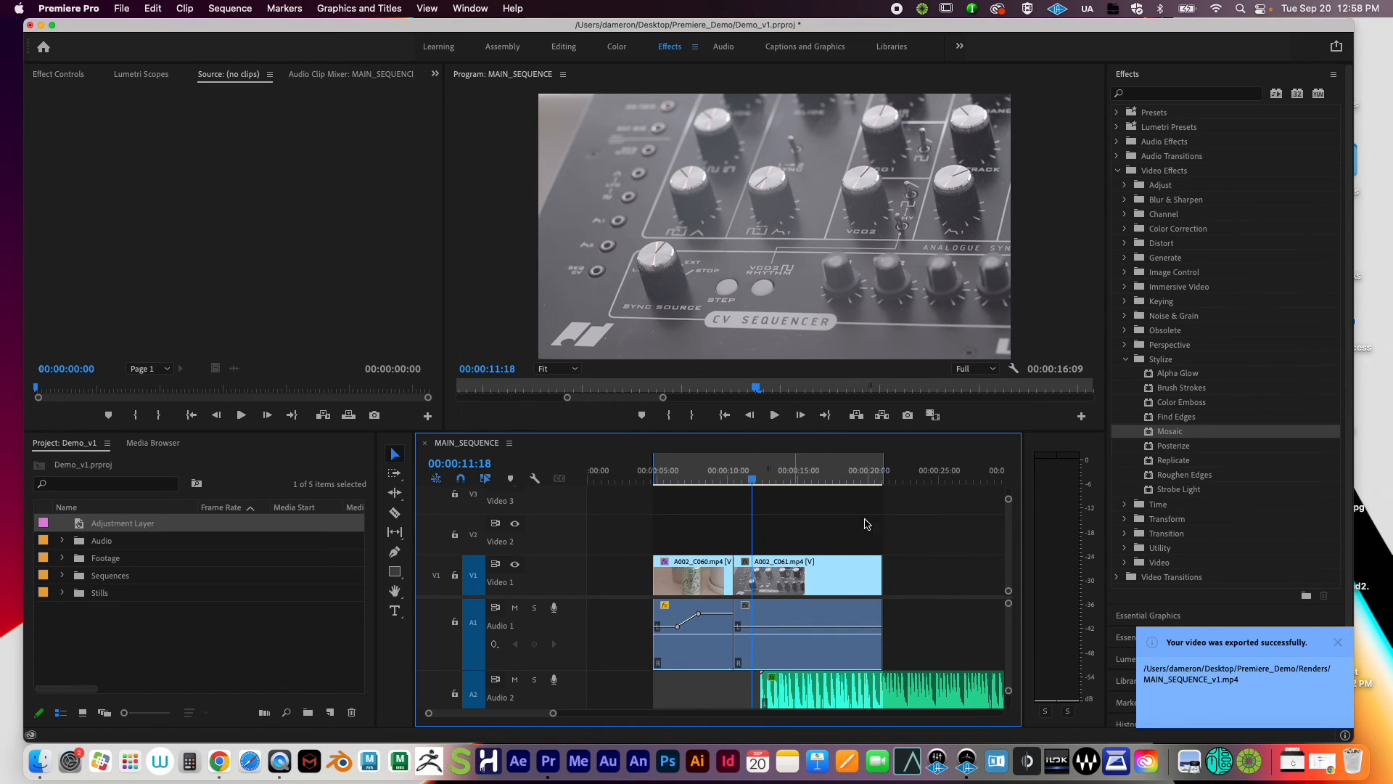
Step: Minimize Premiere Pro and expand the Renders folder in the Finder window
left_click(41, 25)
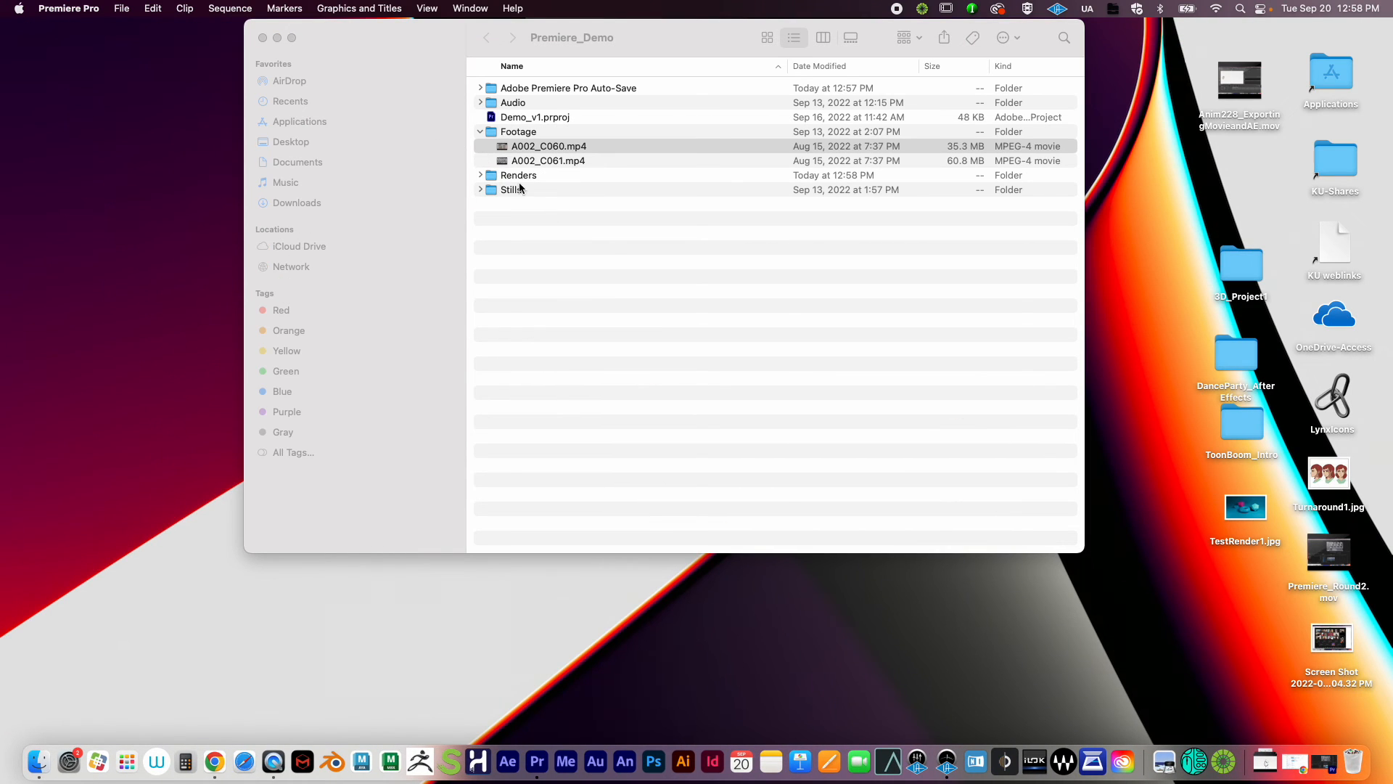
left_click(748, 362)
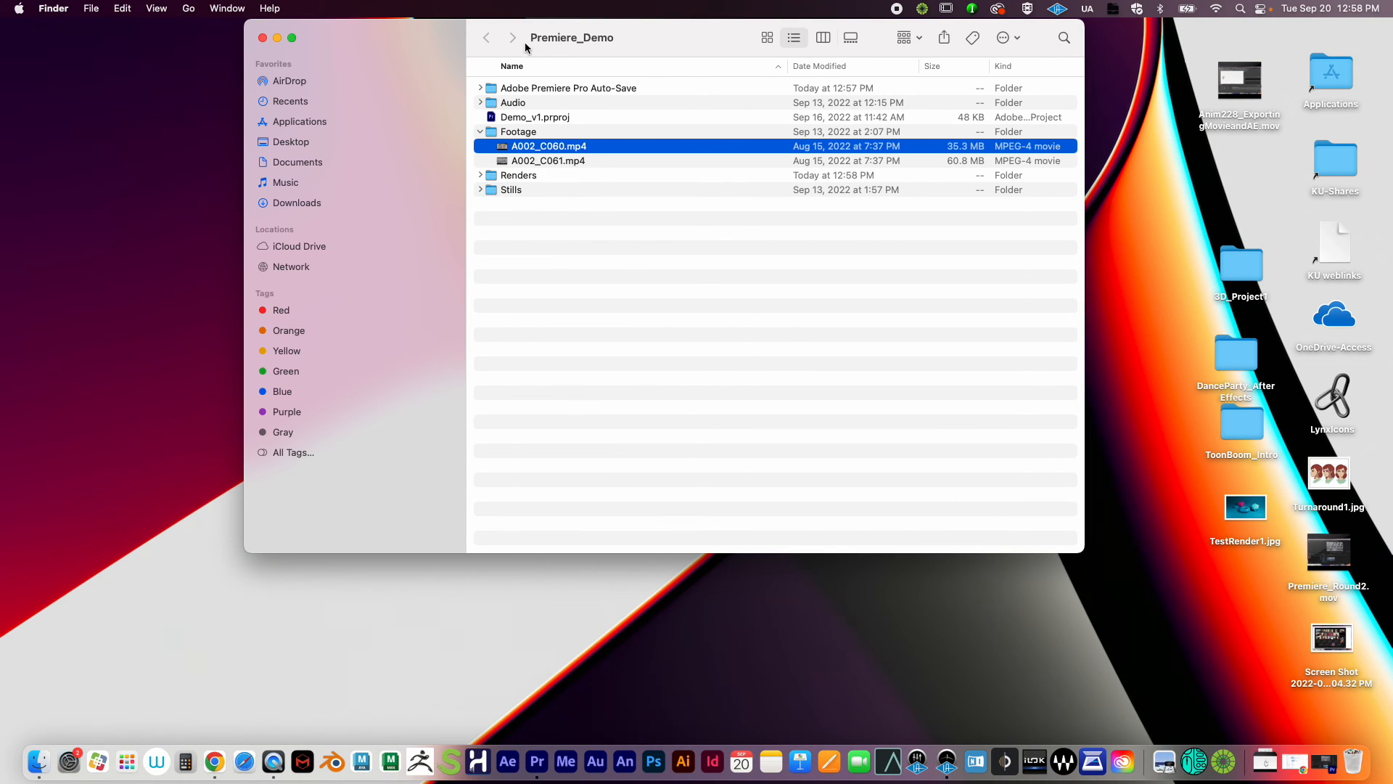
left_click_drag(406, 40, 383, 98)
left_click(457, 191)
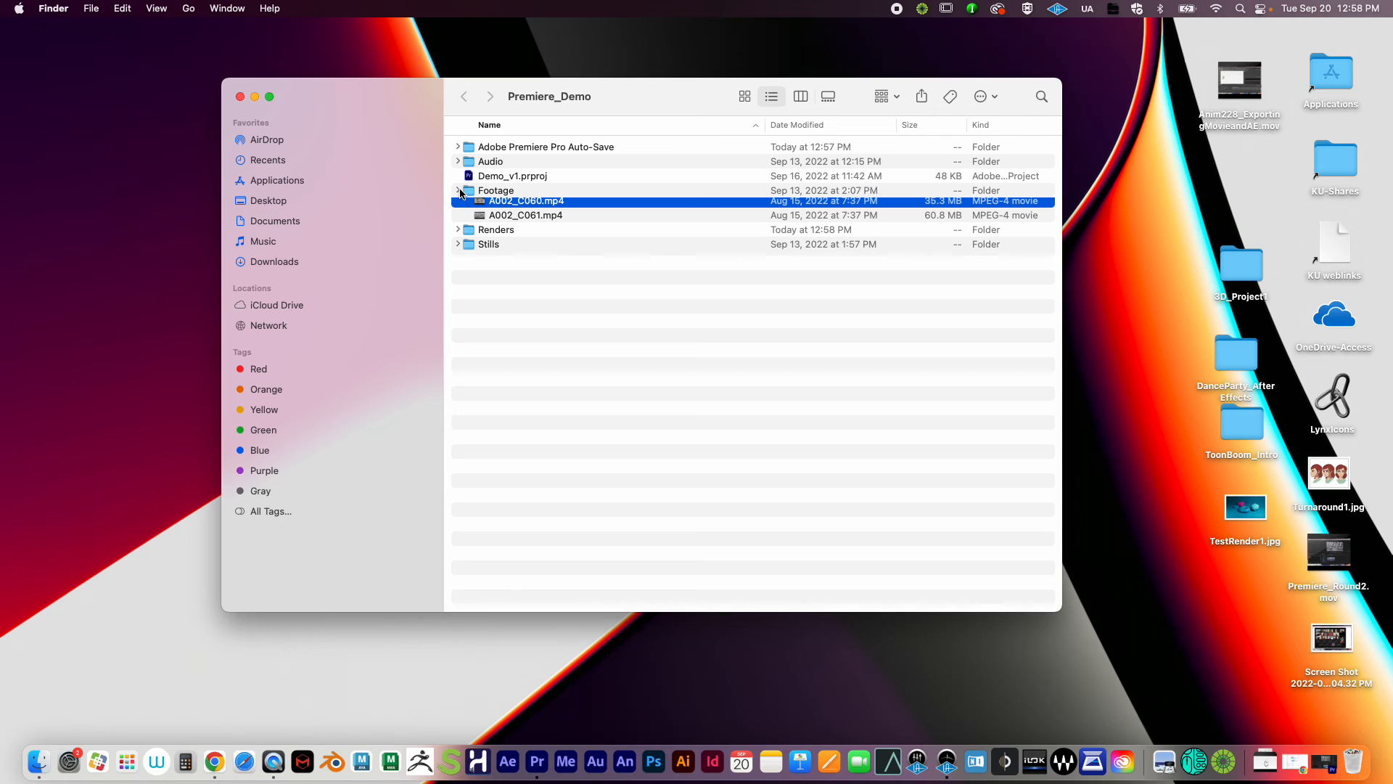
left_click(500, 207)
left_click(457, 205)
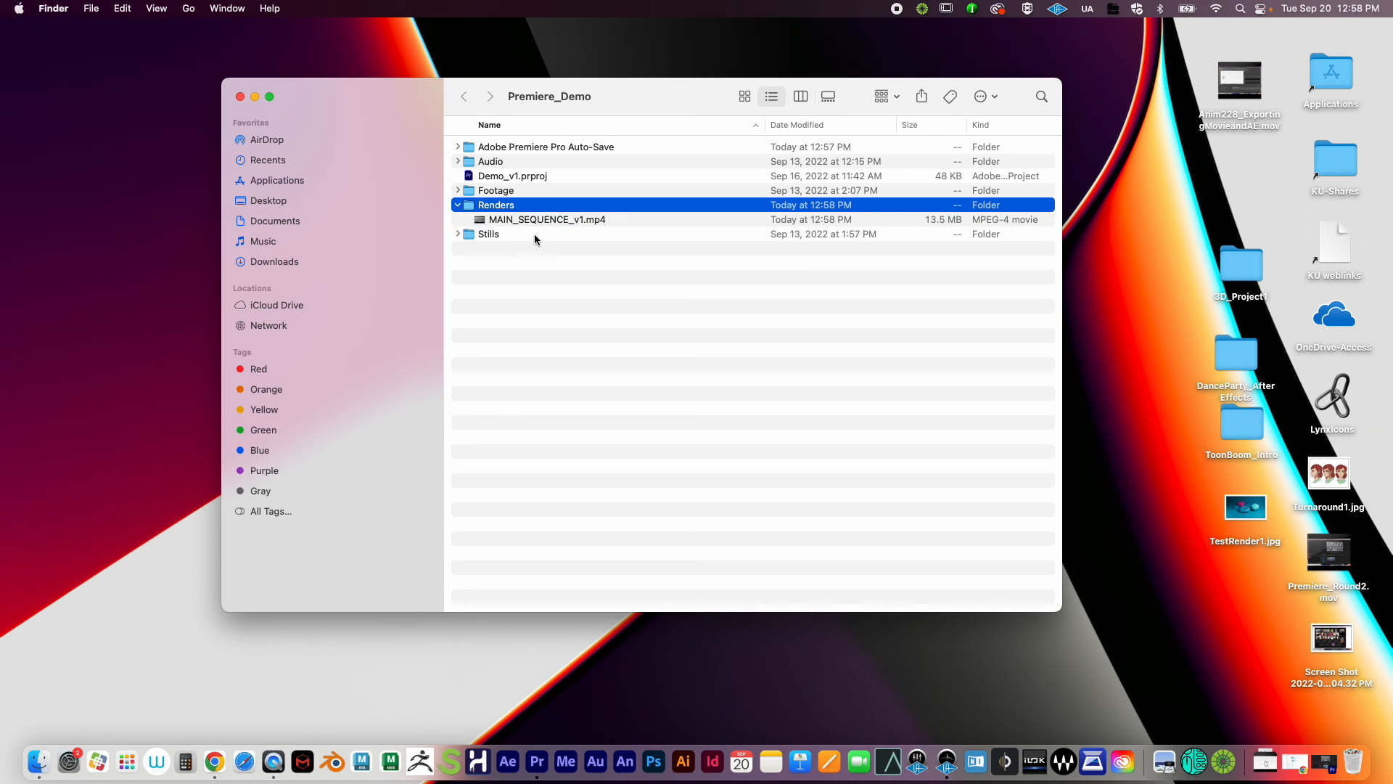
Step: Open MAIN_SEQUENCE_v1.mp4 with QuickTime Player
left_click(525, 224)
right_click(527, 229)
mouse_move(617, 247)
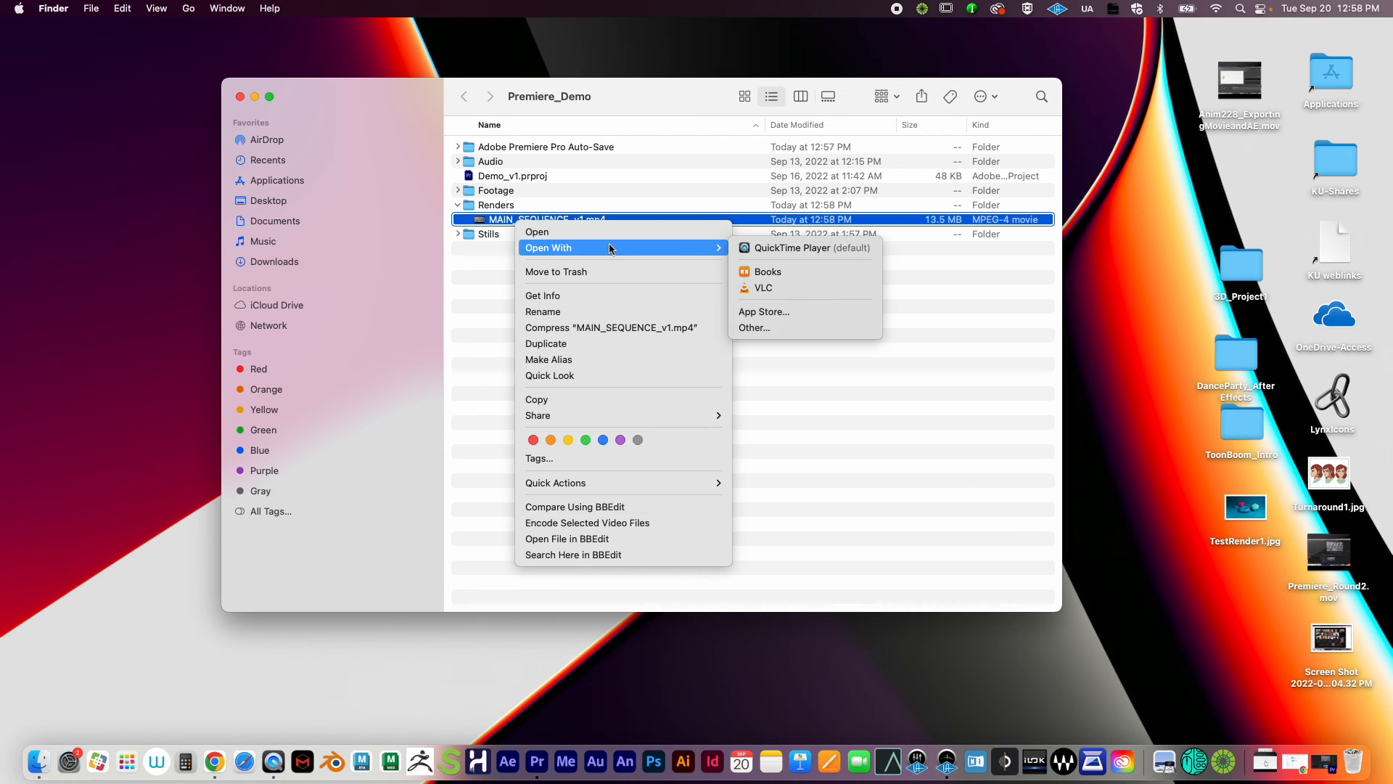
left_click(770, 248)
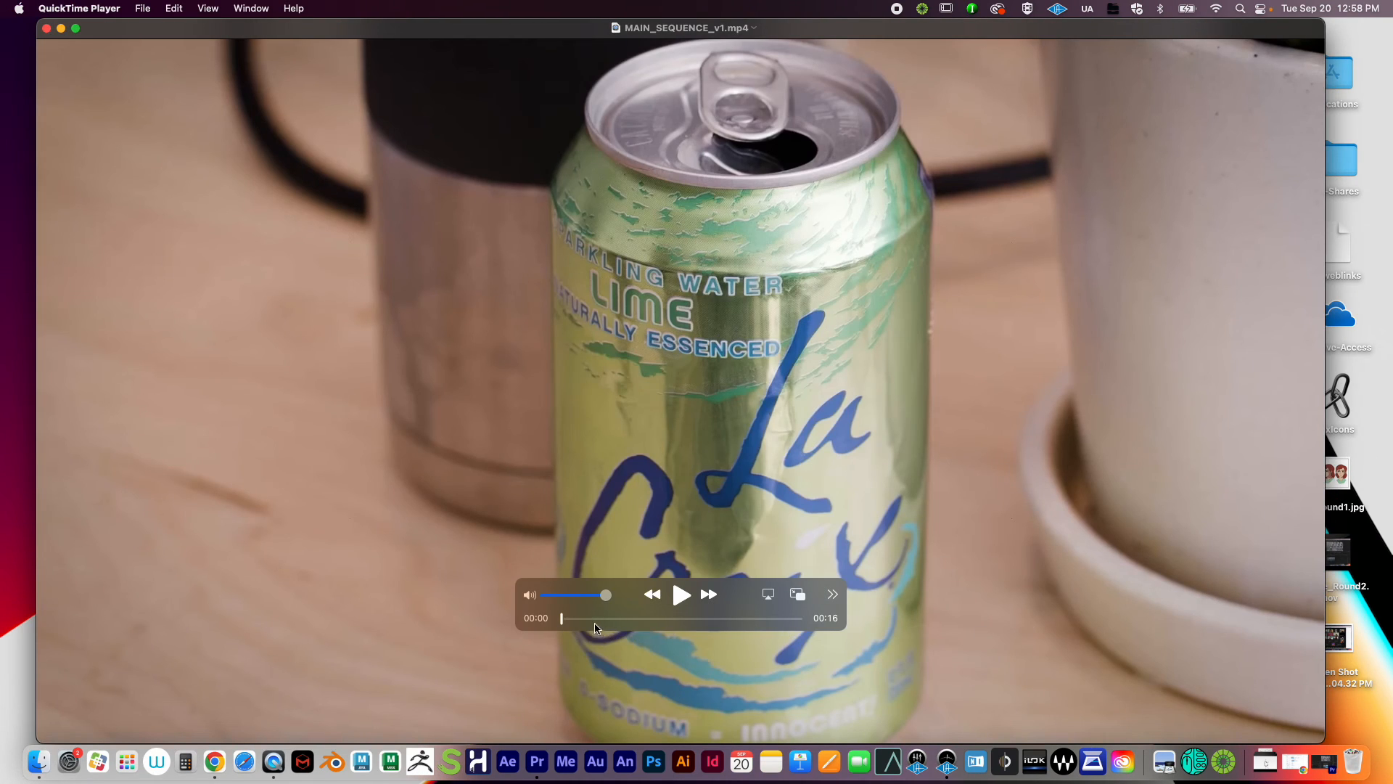
Step: Scrub MAIN_SEQUENCE_v1.mp4 to about 00:14, shrink and reposition the player, then close it
left_click_drag(627, 613, 275, 669)
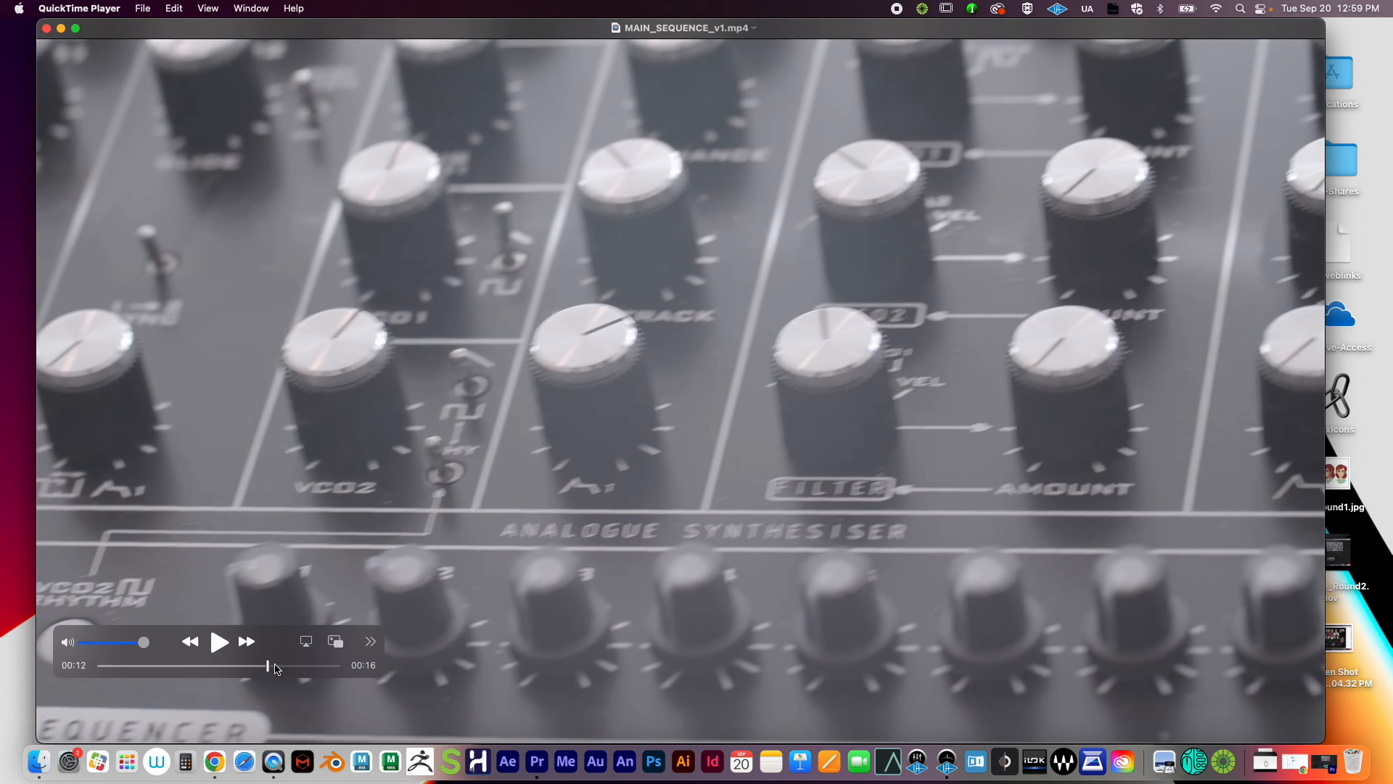
left_click_drag(276, 668, 312, 653)
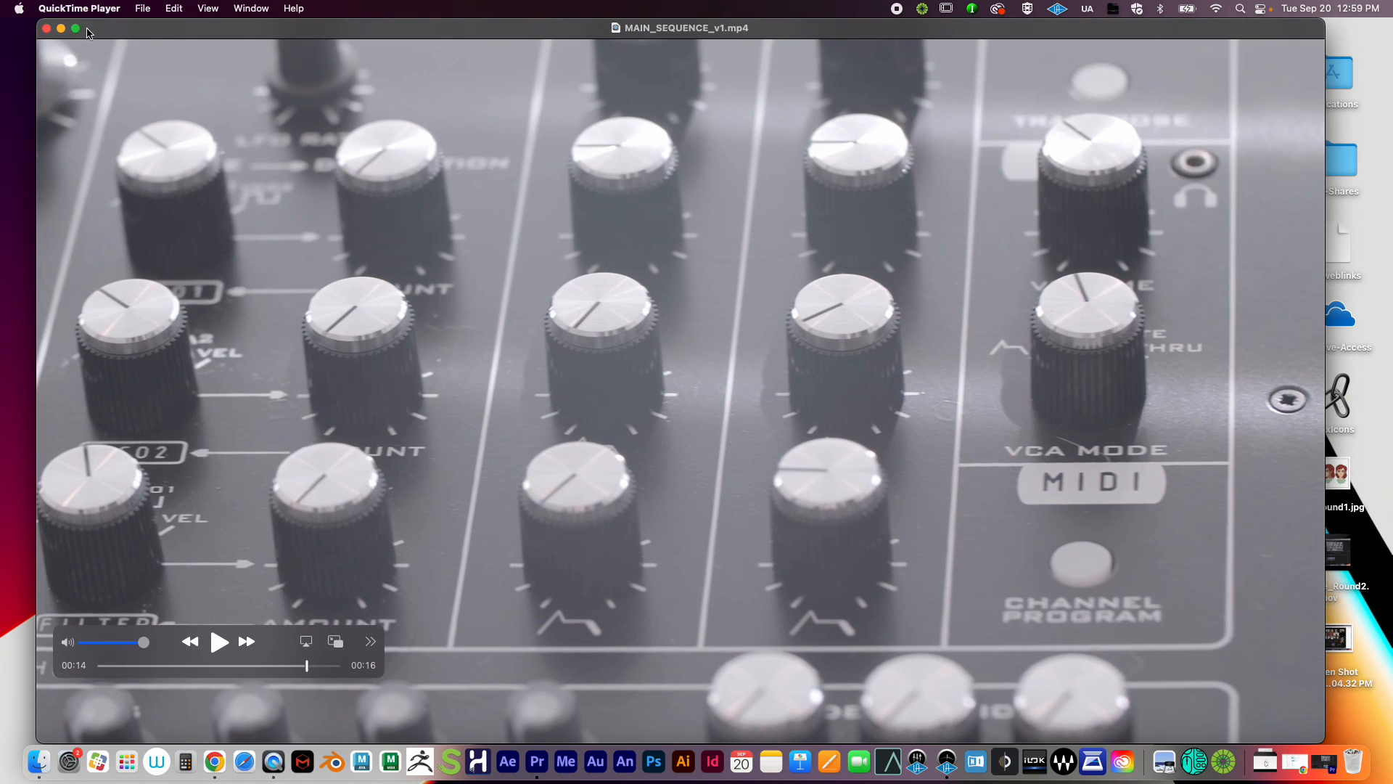
left_click_drag(100, 33, 129, 4)
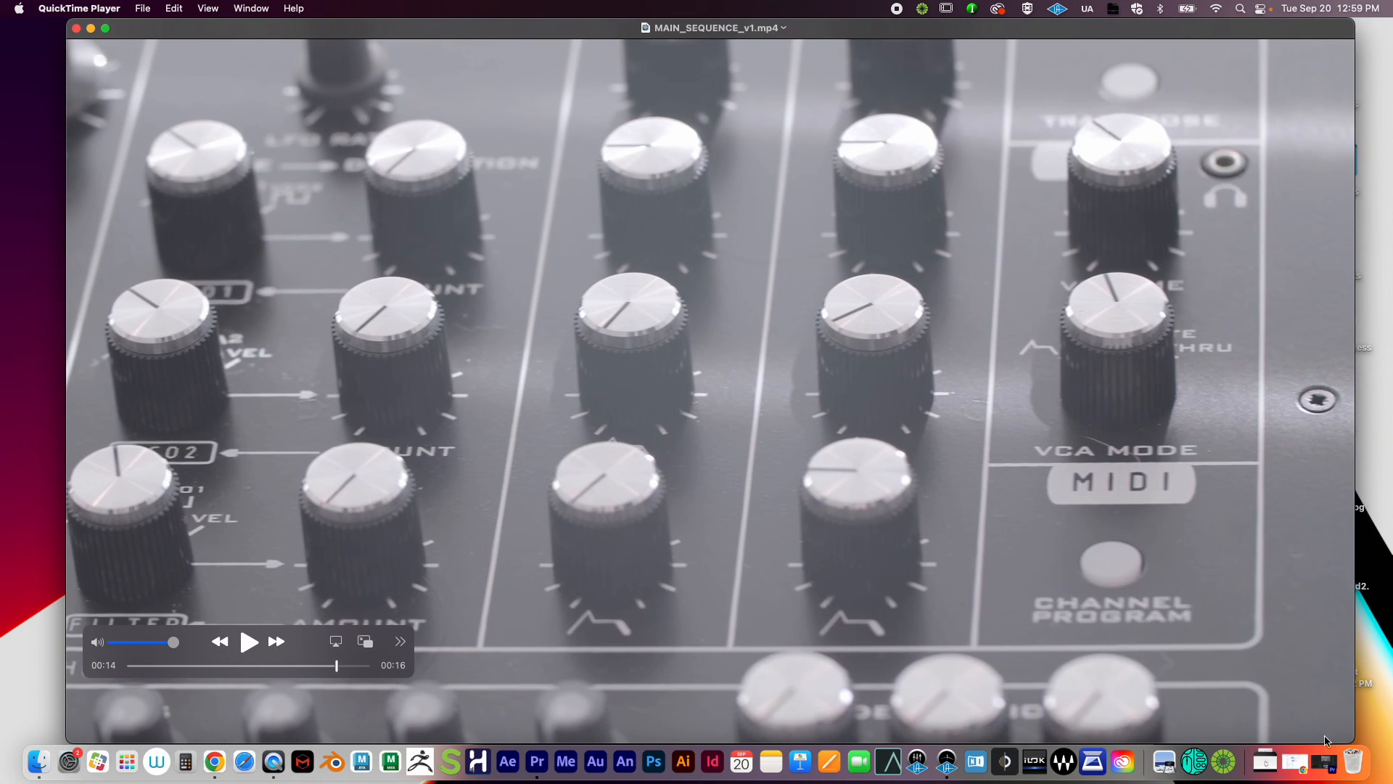
left_click_drag(1354, 740, 1087, 563)
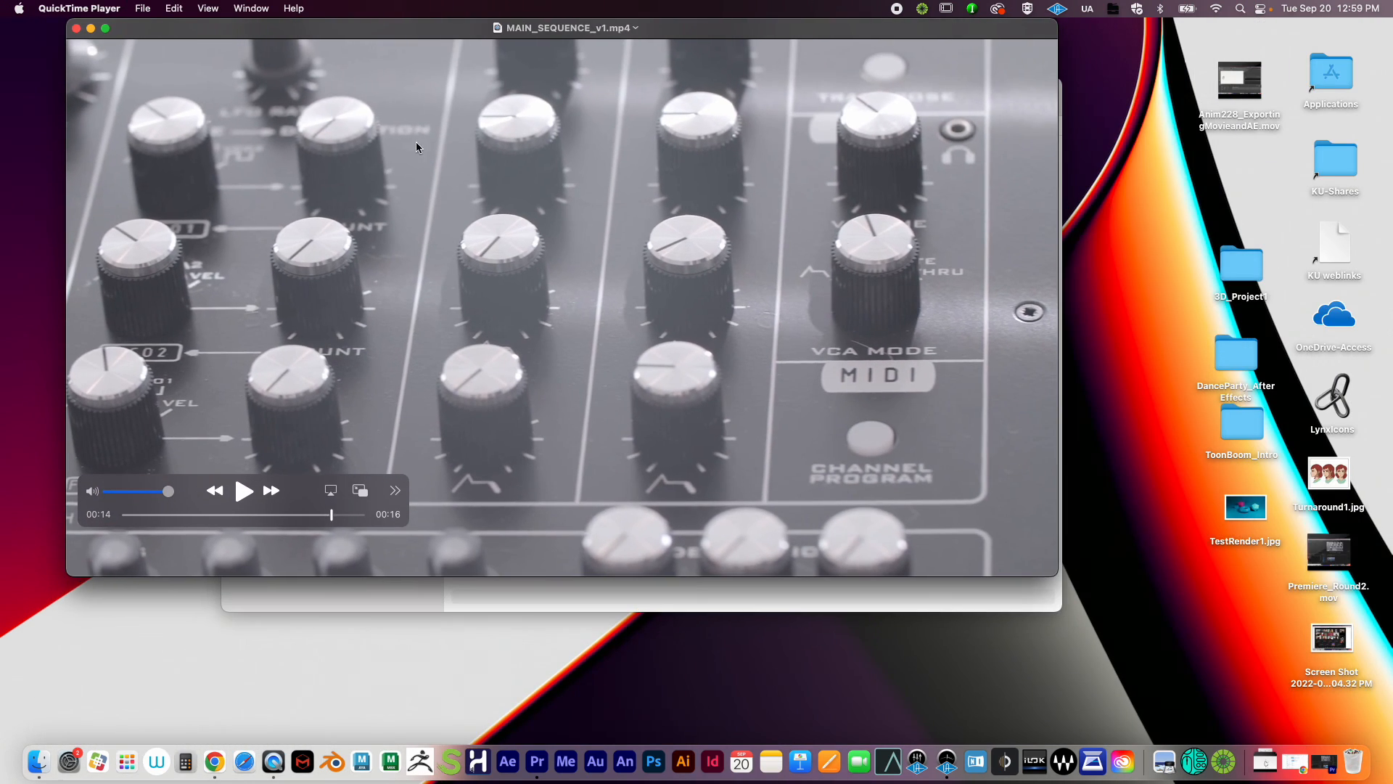
left_click_drag(437, 29, 441, 65)
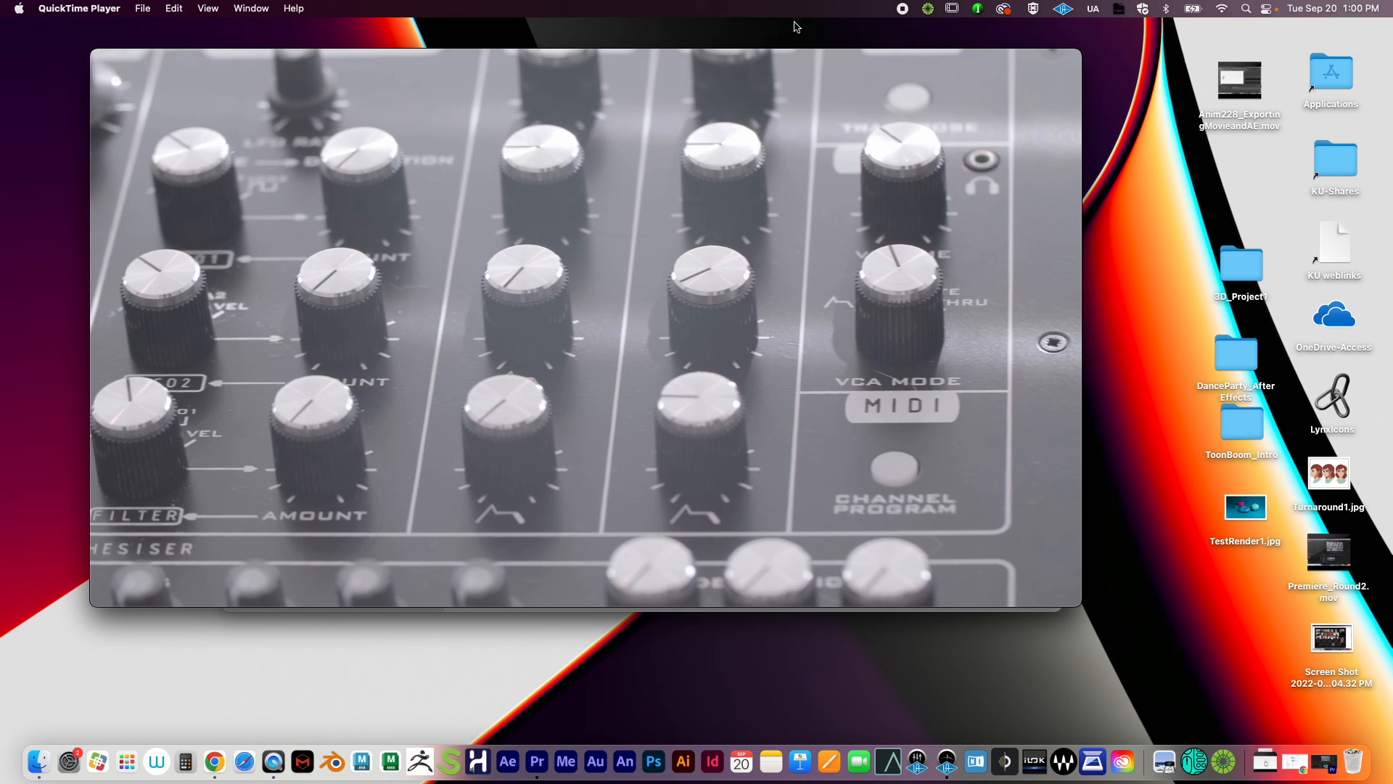
left_click_drag(168, 68, 204, 87)
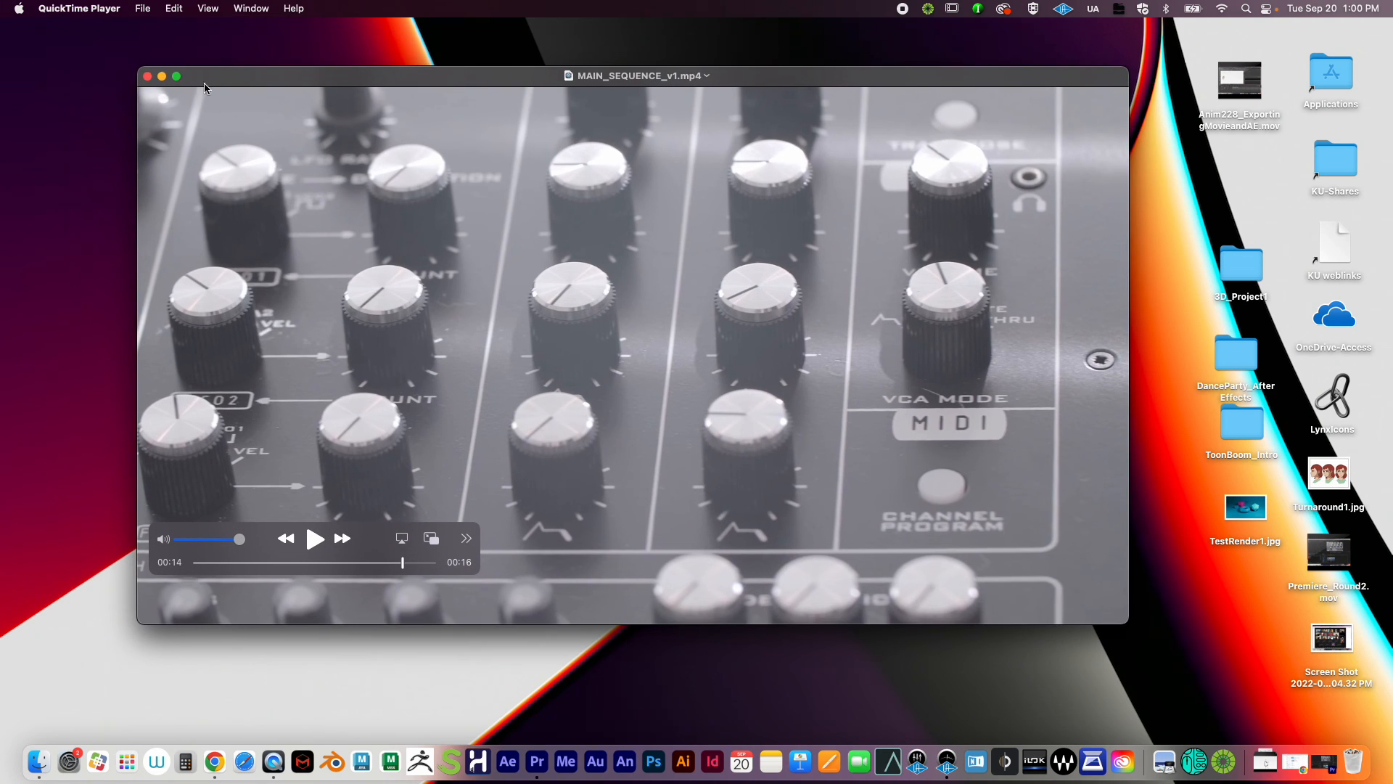
left_click(148, 76)
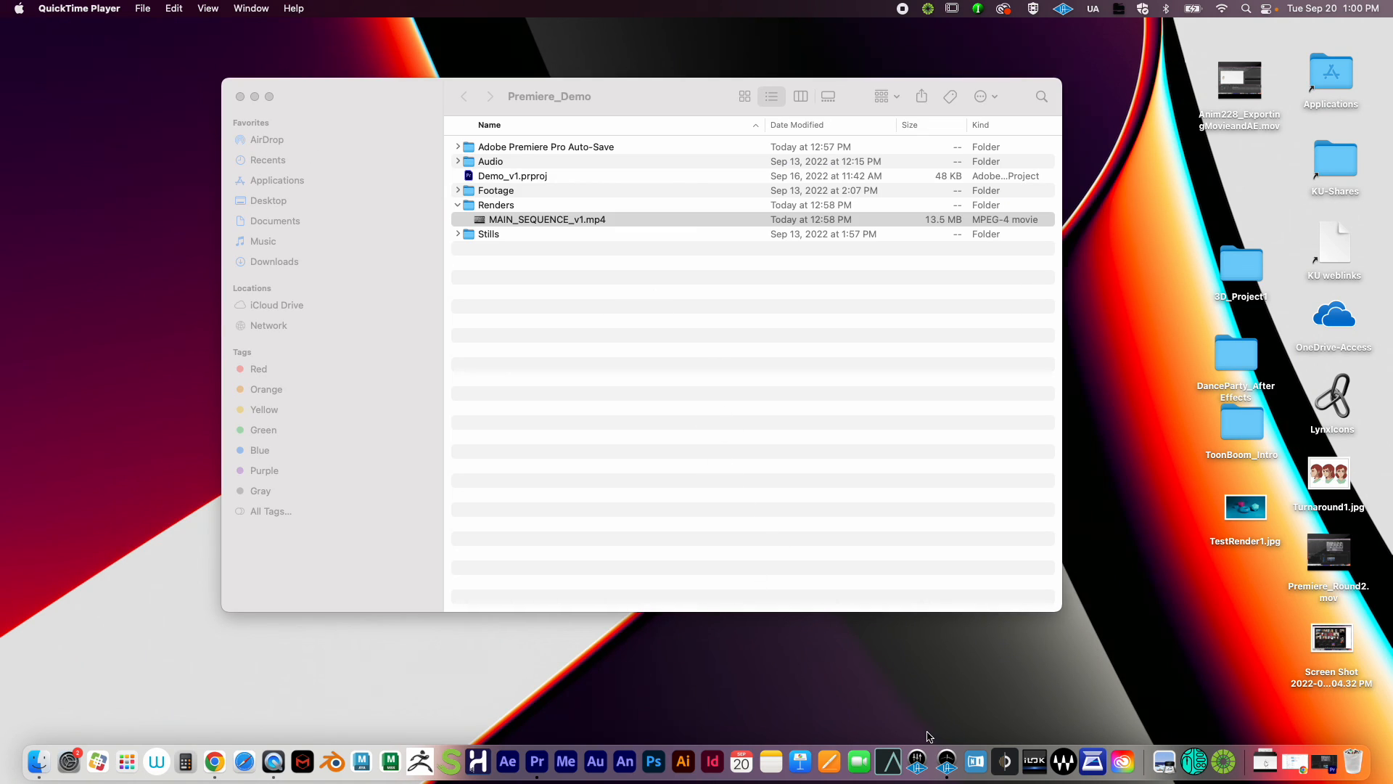